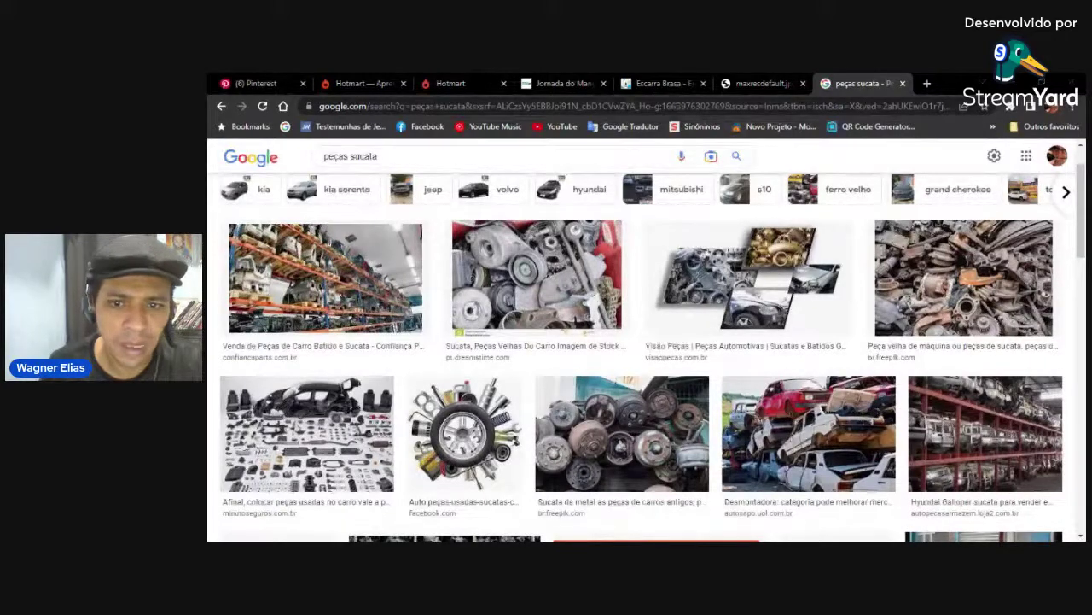
Examine the image search results for "peças sucata" for scrap car part references
{"action": "scroll", "coordinate": [745, 336], "scroll_direction": "down", "scroll_amount": 1}
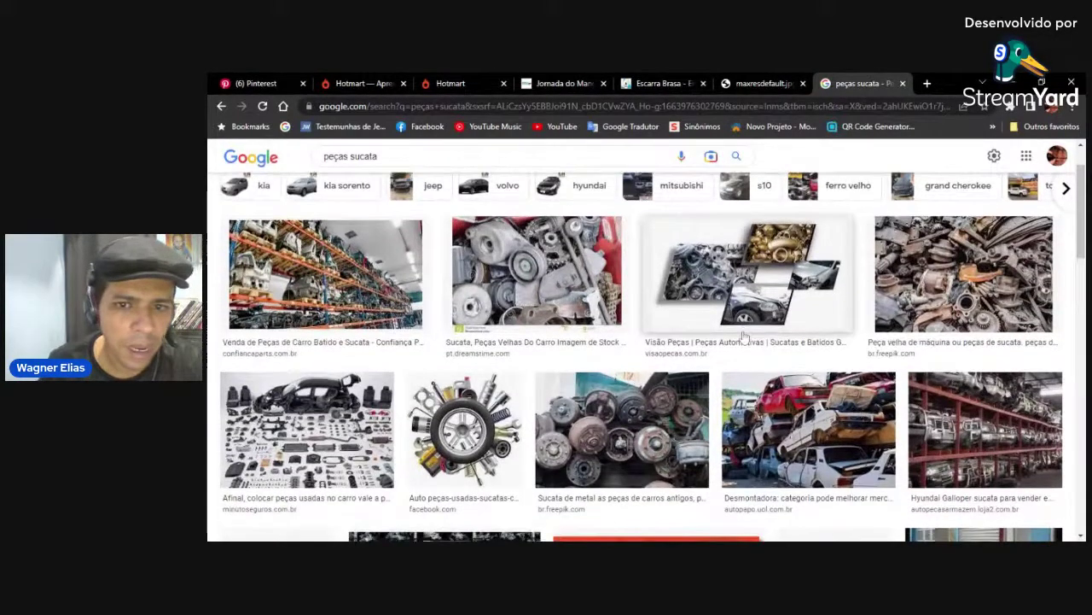
{"action": "scroll", "coordinate": [744, 335], "scroll_direction": "down", "scroll_amount": 3}
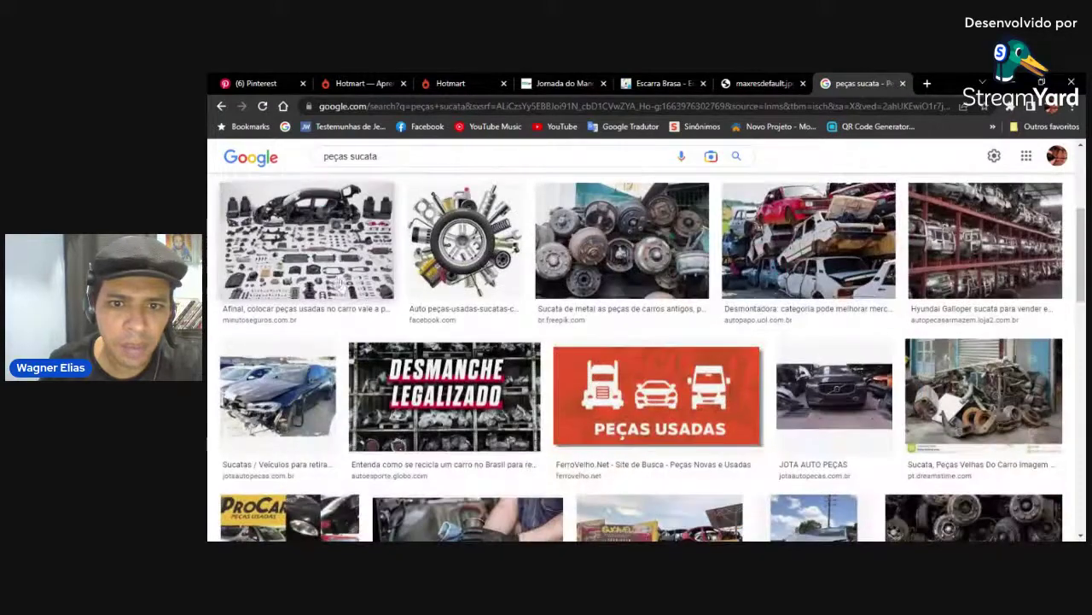
{"action": "left_click", "coordinate": [674, 256]}
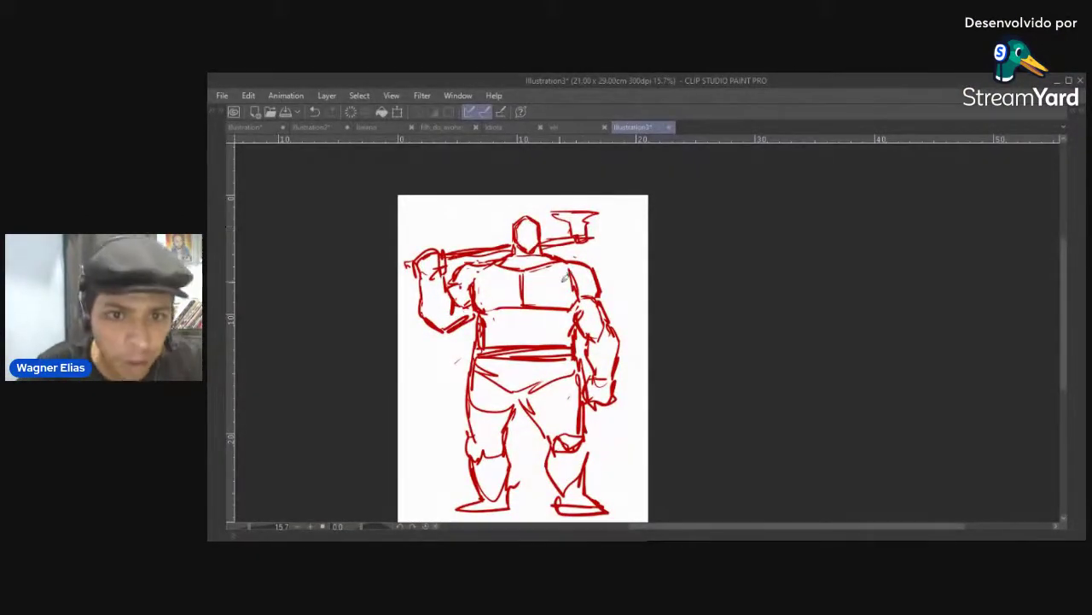
Erase the axe head and redraw it larger with a jagged blade on a thicker, longer handle
{"action": "left_click_drag", "start_coordinate": [564, 288], "coordinate": [576, 262]}
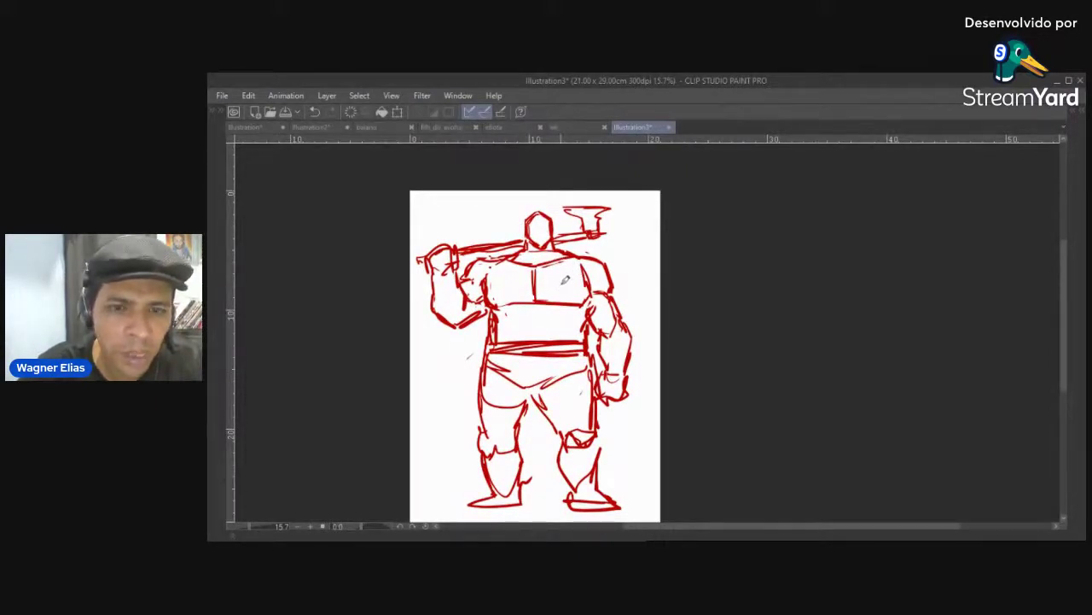
{"action": "left_click_drag", "start_coordinate": [585, 220], "coordinate": [596, 204]}
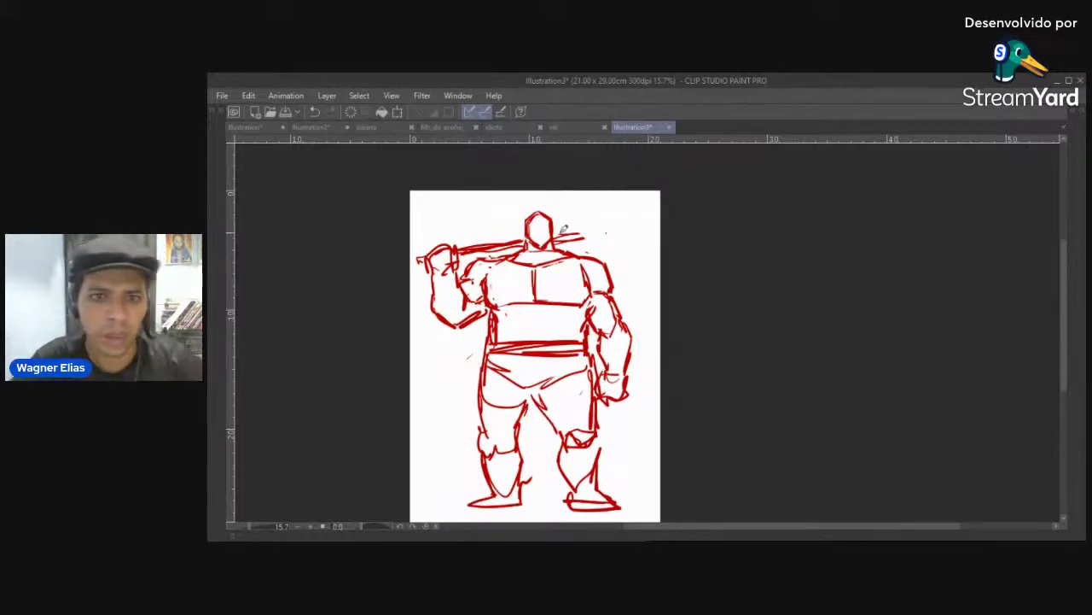
{"action": "key", "text": "ctrl+z"}
{"action": "mouse_move", "coordinate": [555, 237]}
{"action": "left_mouse_down"}
{"action": "mouse_move", "coordinate": [607, 228]}
{"action": "mouse_move", "coordinate": [628, 236]}
{"action": "left_mouse_up"}
{"action": "mouse_move", "coordinate": [563, 244]}
{"action": "left_mouse_down"}
{"action": "mouse_move", "coordinate": [628, 235]}
{"action": "mouse_move", "coordinate": [616, 212]}
{"action": "mouse_move", "coordinate": [638, 192]}
{"action": "mouse_move", "coordinate": [636, 227]}
{"action": "mouse_move", "coordinate": [605, 205]}
{"action": "mouse_move", "coordinate": [622, 229]}
{"action": "left_mouse_up"}
{"action": "scroll", "coordinate": [582, 275], "scroll_direction": "up", "scroll_amount": 2}
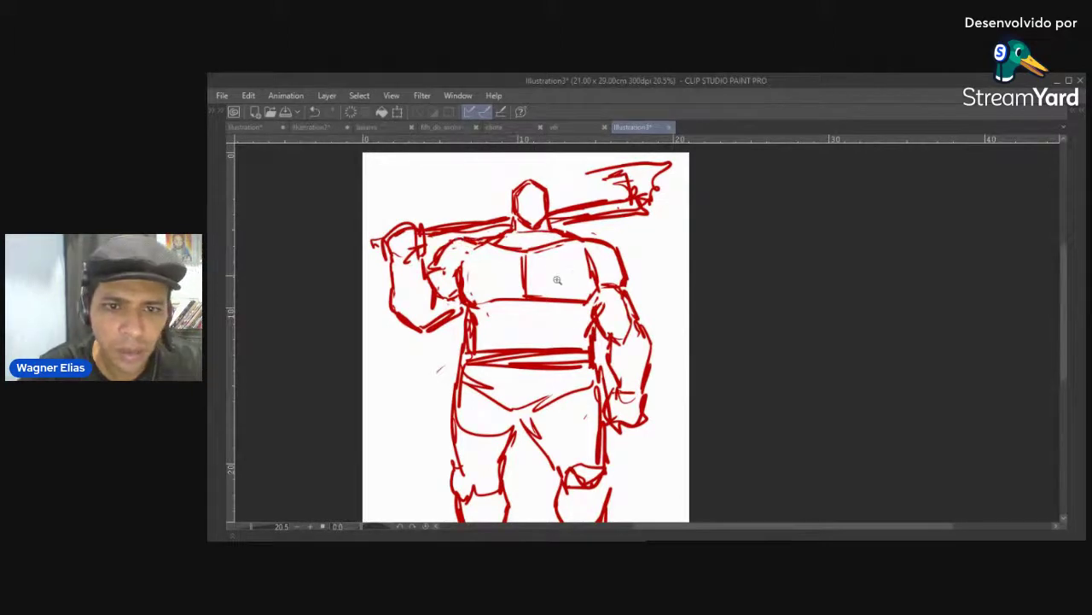
{"action": "scroll", "coordinate": [566, 276], "scroll_direction": "down", "scroll_amount": 2}
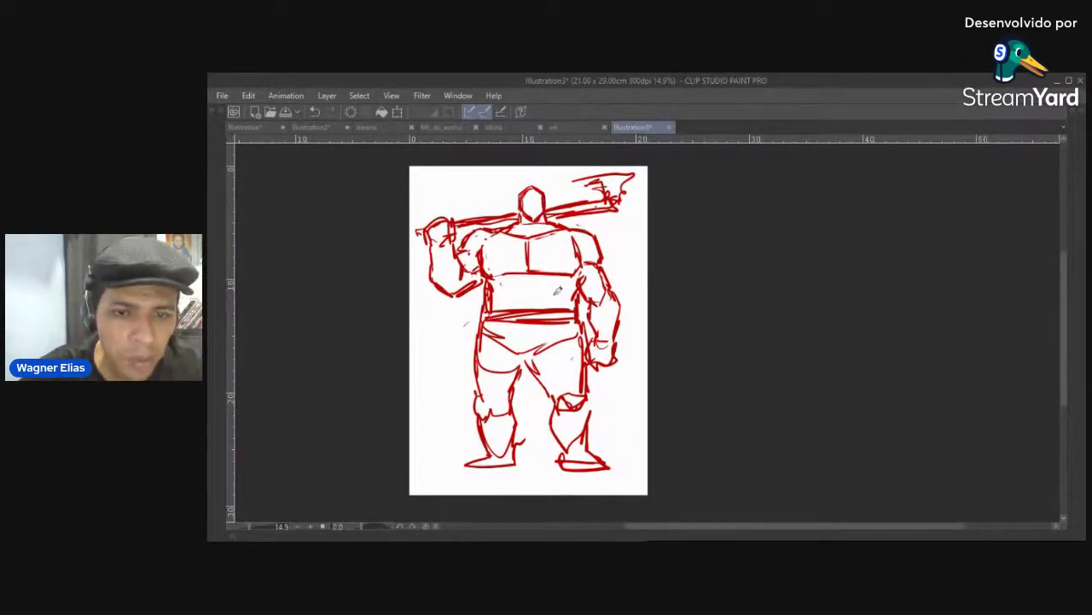
Sketch a blocky bracer on the lowered forearm and a diagonal chest strap with a shoulder pad
{"action": "key", "text": "ctrl+z"}
{"action": "key", "text": "ctrl+z"}
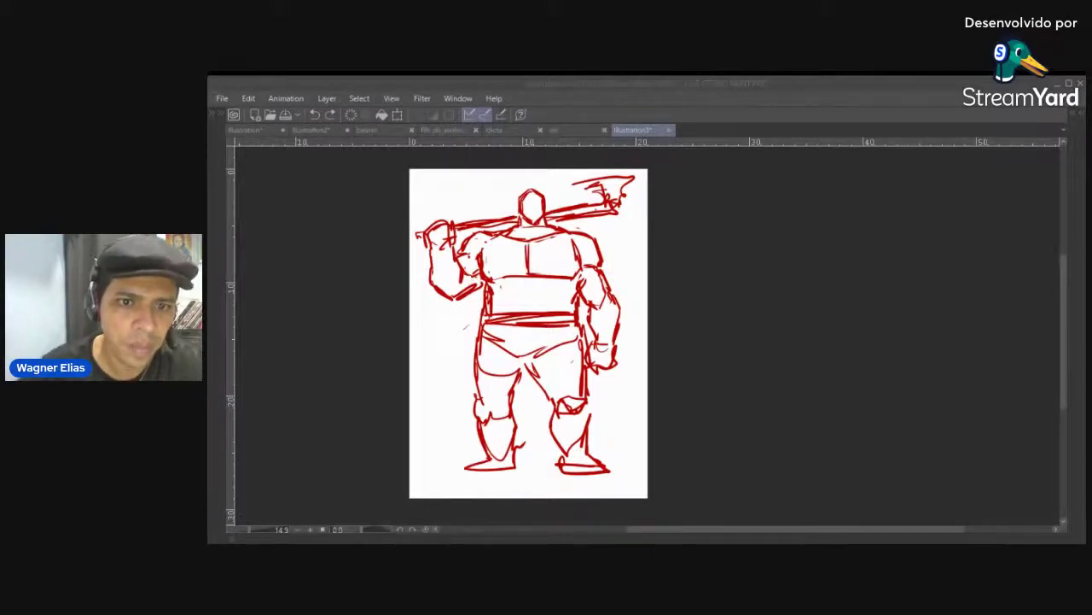
{"action": "left_click", "coordinate": [600, 441]}
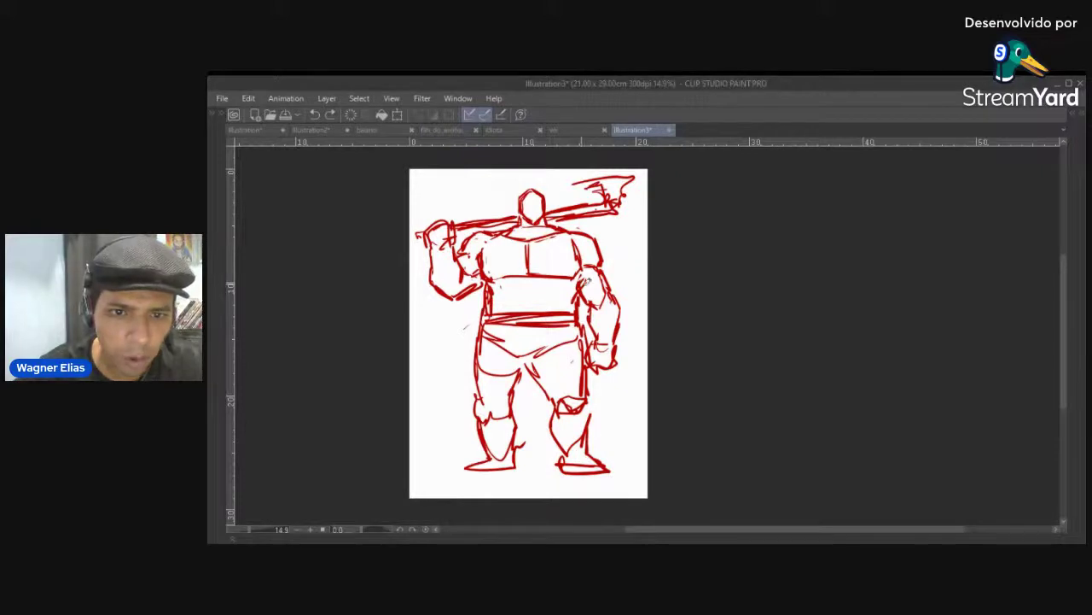
{"action": "mouse_move", "coordinate": [608, 303]}
{"action": "left_mouse_down"}
{"action": "mouse_move", "coordinate": [610, 330]}
{"action": "mouse_move", "coordinate": [606, 295]}
{"action": "mouse_move", "coordinate": [632, 309]}
{"action": "mouse_move", "coordinate": [611, 342]}
{"action": "mouse_move", "coordinate": [597, 309]}
{"action": "left_mouse_up"}
{"action": "key", "text": "ctrl+z"}
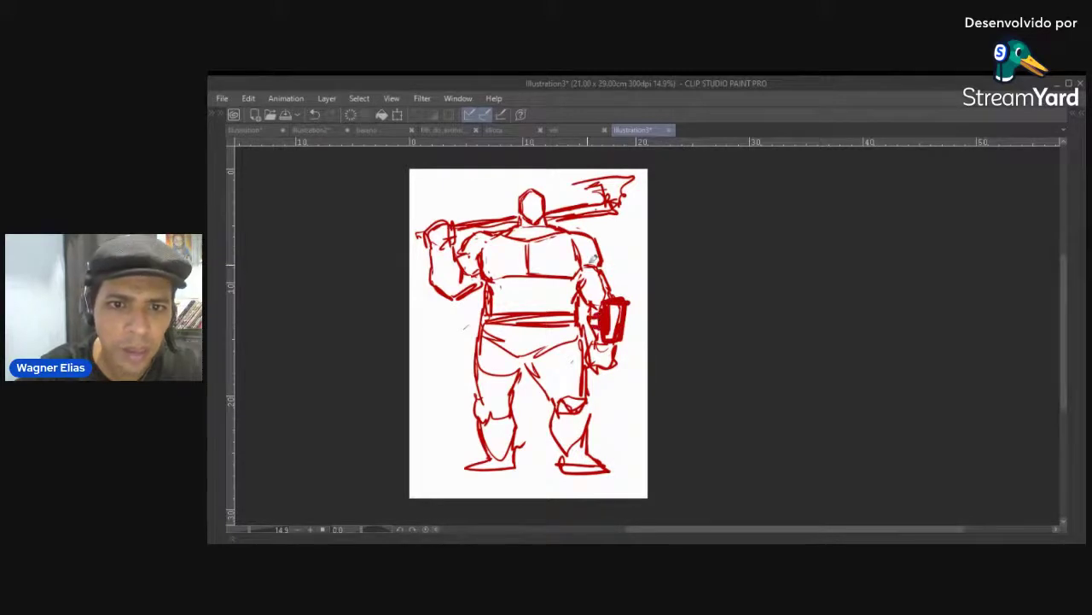
{"action": "mouse_move", "coordinate": [563, 242]}
{"action": "left_mouse_down"}
{"action": "mouse_move", "coordinate": [565, 219]}
{"action": "mouse_move", "coordinate": [596, 227]}
{"action": "mouse_move", "coordinate": [554, 253]}
{"action": "mouse_move", "coordinate": [568, 257]}
{"action": "mouse_move", "coordinate": [526, 270]}
{"action": "mouse_move", "coordinate": [489, 304]}
{"action": "left_mouse_up"}
{"action": "left_click_drag", "start_coordinate": [492, 304], "coordinate": [564, 250]}
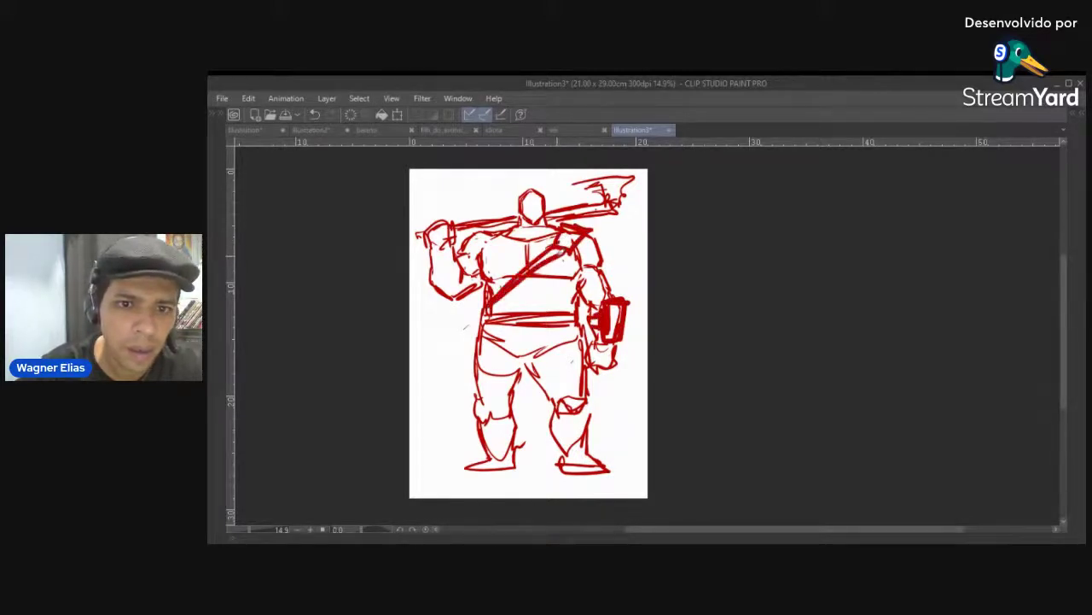
Sketch ragged vertical strips hanging from the belt over the hips and thighs
{"action": "mouse_move", "coordinate": [505, 293]}
{"action": "left_mouse_down"}
{"action": "mouse_move", "coordinate": [481, 312]}
{"action": "mouse_move", "coordinate": [540, 276]}
{"action": "mouse_move", "coordinate": [489, 354]}
{"action": "mouse_move", "coordinate": [509, 356]}
{"action": "mouse_move", "coordinate": [521, 381]}
{"action": "mouse_move", "coordinate": [531, 375]}
{"action": "left_mouse_up"}
{"action": "mouse_move", "coordinate": [538, 298]}
{"action": "left_mouse_down"}
{"action": "mouse_move", "coordinate": [542, 359]}
{"action": "mouse_move", "coordinate": [555, 324]}
{"action": "mouse_move", "coordinate": [563, 350]}
{"action": "left_mouse_up"}
{"action": "left_click_drag", "start_coordinate": [477, 295], "coordinate": [480, 321]}
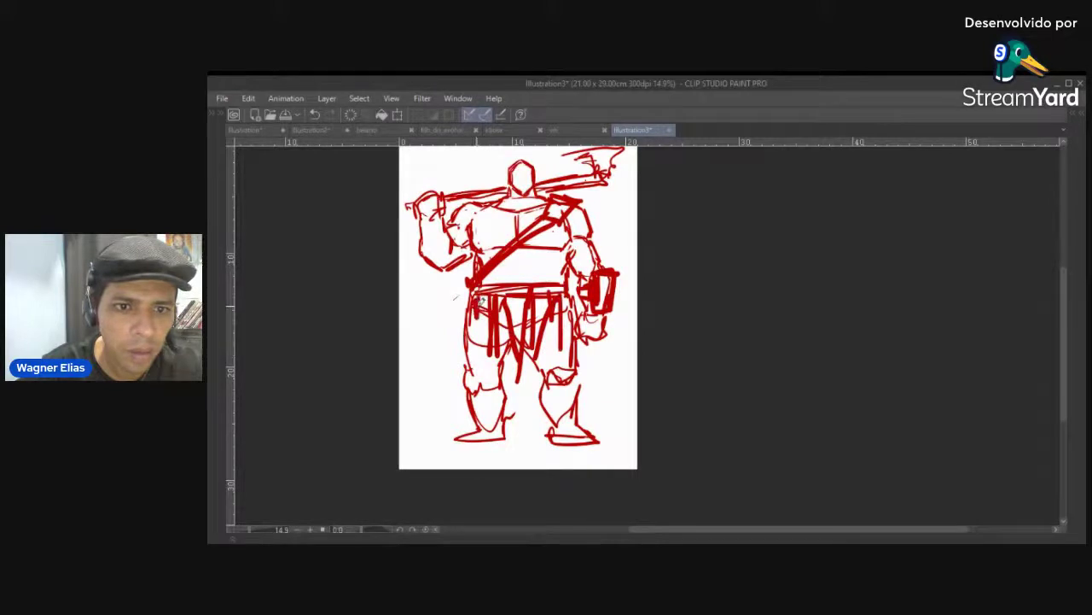
Sketch the abdominal muscle lines between the chest and the belt
{"action": "scroll", "coordinate": [526, 253], "scroll_direction": "up", "scroll_amount": 2}
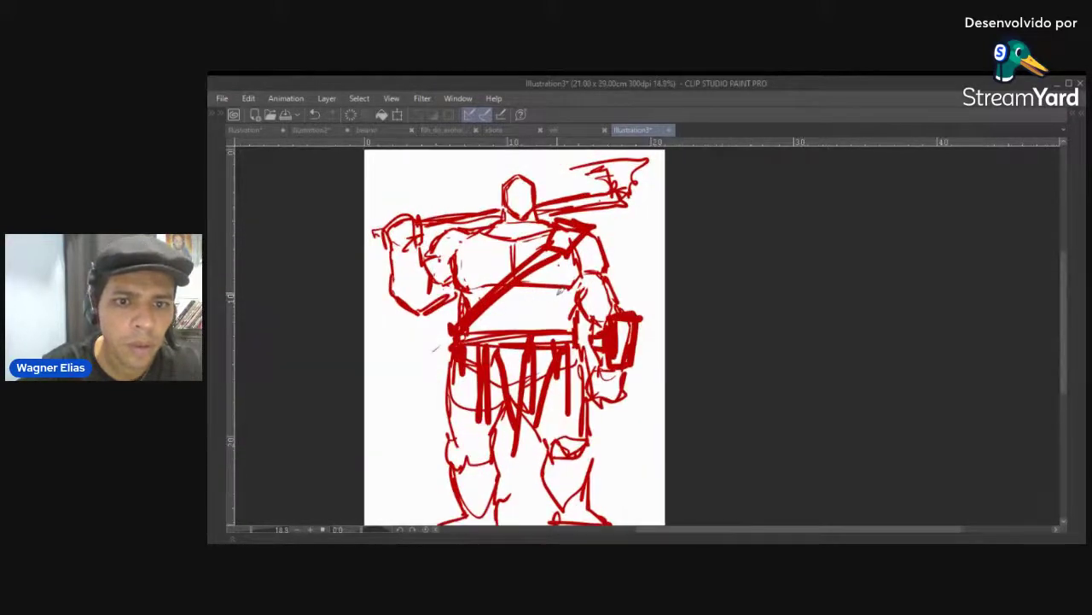
{"action": "mouse_move", "coordinate": [553, 288]}
{"action": "left_mouse_down"}
{"action": "mouse_move", "coordinate": [557, 314]}
{"action": "mouse_move", "coordinate": [543, 330]}
{"action": "left_mouse_up"}
{"action": "mouse_move", "coordinate": [519, 301]}
{"action": "left_mouse_down"}
{"action": "mouse_move", "coordinate": [517, 328]}
{"action": "mouse_move", "coordinate": [534, 302]}
{"action": "left_mouse_up"}
{"action": "left_click_drag", "start_coordinate": [547, 298], "coordinate": [489, 313]}
{"action": "mouse_move", "coordinate": [488, 300]}
{"action": "left_mouse_down"}
{"action": "mouse_move", "coordinate": [487, 321]}
{"action": "mouse_move", "coordinate": [512, 329]}
{"action": "left_mouse_up"}
Sketch wrist bands on the raised arm and ragged strips hanging from both forearms
{"action": "left_click_drag", "start_coordinate": [421, 283], "coordinate": [453, 288]}
{"action": "mouse_move", "coordinate": [449, 296]}
{"action": "left_mouse_down"}
{"action": "mouse_move", "coordinate": [417, 289]}
{"action": "mouse_move", "coordinate": [440, 267]}
{"action": "left_mouse_up"}
{"action": "key", "text": "ctrl+z"}
{"action": "key", "text": "ctrl+z"}
{"action": "mouse_move", "coordinate": [418, 271]}
{"action": "left_mouse_down"}
{"action": "mouse_move", "coordinate": [440, 274]}
{"action": "mouse_move", "coordinate": [405, 309]}
{"action": "mouse_move", "coordinate": [420, 365]}
{"action": "left_mouse_up"}
{"action": "mouse_move", "coordinate": [427, 312]}
{"action": "left_mouse_down"}
{"action": "mouse_move", "coordinate": [434, 401]}
{"action": "mouse_move", "coordinate": [449, 374]}
{"action": "left_mouse_up"}
{"action": "left_click_drag", "start_coordinate": [448, 327], "coordinate": [446, 357]}
{"action": "left_click_drag", "start_coordinate": [530, 335], "coordinate": [528, 278], "text": "space"}
{"action": "mouse_move", "coordinate": [652, 322]}
{"action": "left_mouse_down"}
{"action": "mouse_move", "coordinate": [648, 386]}
{"action": "mouse_move", "coordinate": [646, 360]}
{"action": "left_mouse_up"}
Rework the shins and sketch flared boot cuffs with hanging flaps on both lower legs
{"action": "left_click_drag", "start_coordinate": [590, 417], "coordinate": [570, 370]}
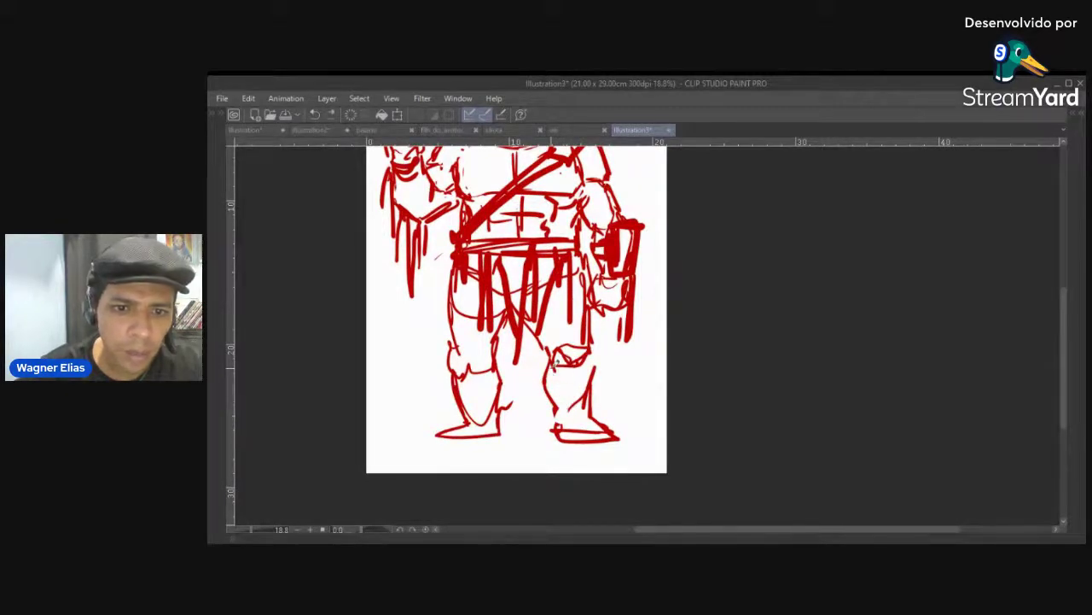
{"action": "left_click_drag", "start_coordinate": [550, 367], "coordinate": [586, 420]}
{"action": "mouse_move", "coordinate": [538, 386]}
{"action": "left_mouse_down"}
{"action": "mouse_move", "coordinate": [568, 413]}
{"action": "mouse_move", "coordinate": [588, 406]}
{"action": "mouse_move", "coordinate": [587, 418]}
{"action": "mouse_move", "coordinate": [595, 372]}
{"action": "mouse_move", "coordinate": [591, 408]}
{"action": "mouse_move", "coordinate": [586, 388]}
{"action": "left_mouse_up"}
{"action": "mouse_move", "coordinate": [475, 385]}
{"action": "left_mouse_down"}
{"action": "mouse_move", "coordinate": [511, 396]}
{"action": "mouse_move", "coordinate": [469, 420]}
{"action": "mouse_move", "coordinate": [455, 404]}
{"action": "mouse_move", "coordinate": [464, 401]}
{"action": "left_mouse_up"}
{"action": "left_click_drag", "start_coordinate": [461, 389], "coordinate": [464, 412]}
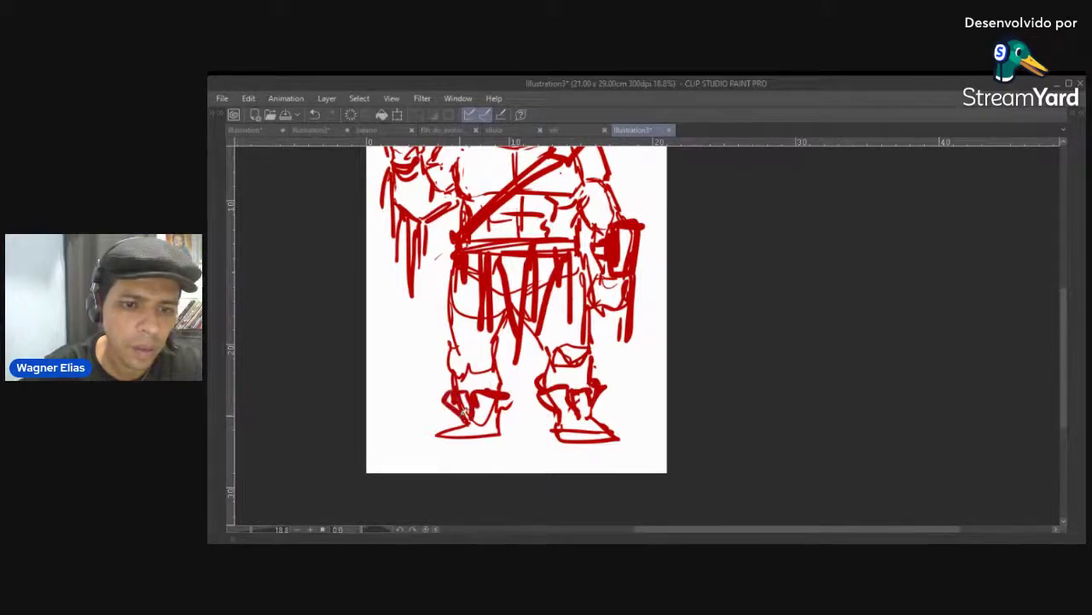
Try sketching pointed spikes around the top of the head
{"action": "scroll", "coordinate": [457, 385], "scroll_direction": "up", "scroll_amount": 2}
{"action": "left_click_drag", "start_coordinate": [518, 321], "coordinate": [500, 385]}
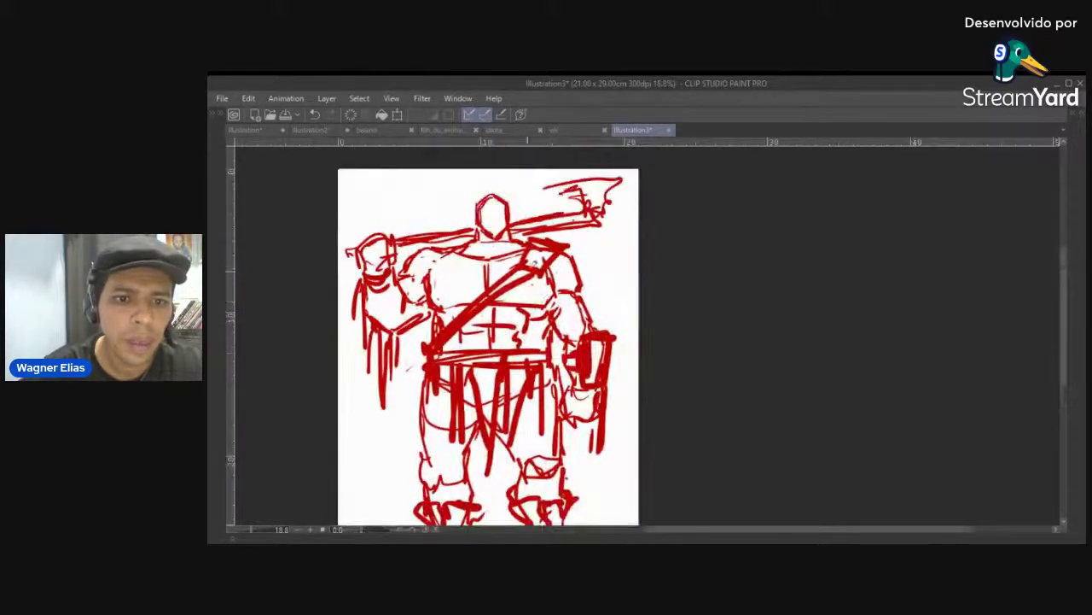
{"action": "scroll", "coordinate": [546, 276], "scroll_direction": "down", "scroll_amount": 3}
{"action": "left_click_drag", "start_coordinate": [530, 245], "coordinate": [533, 272]}
{"action": "scroll", "coordinate": [534, 272], "scroll_direction": "up", "scroll_amount": 3}
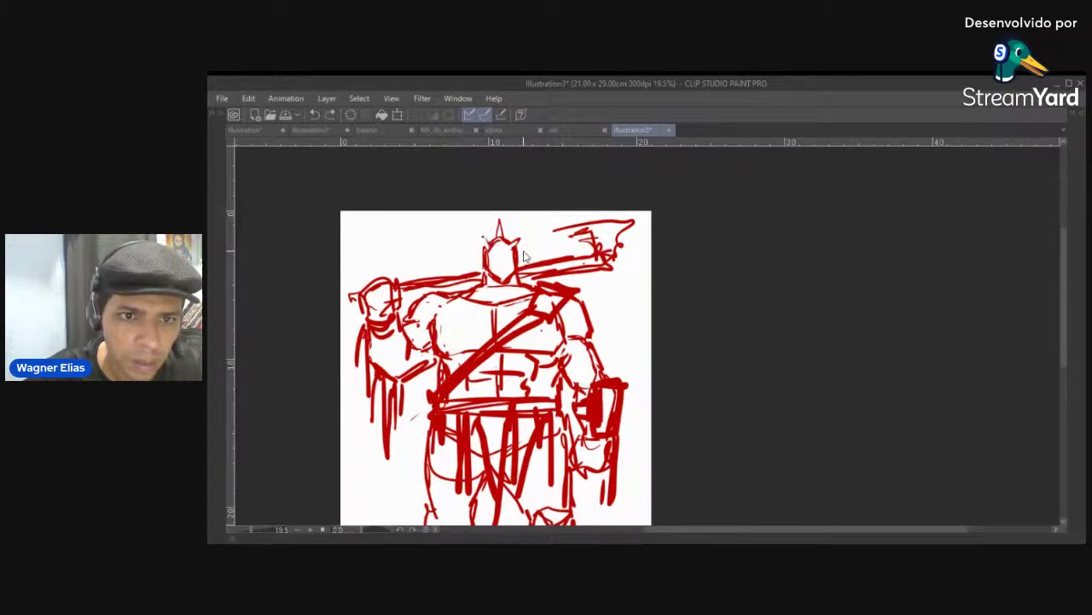
Redraw the head as a masked face with a pointed chin and two dark eye slits
{"action": "scroll", "coordinate": [505, 264], "scroll_direction": "up", "scroll_amount": 2}
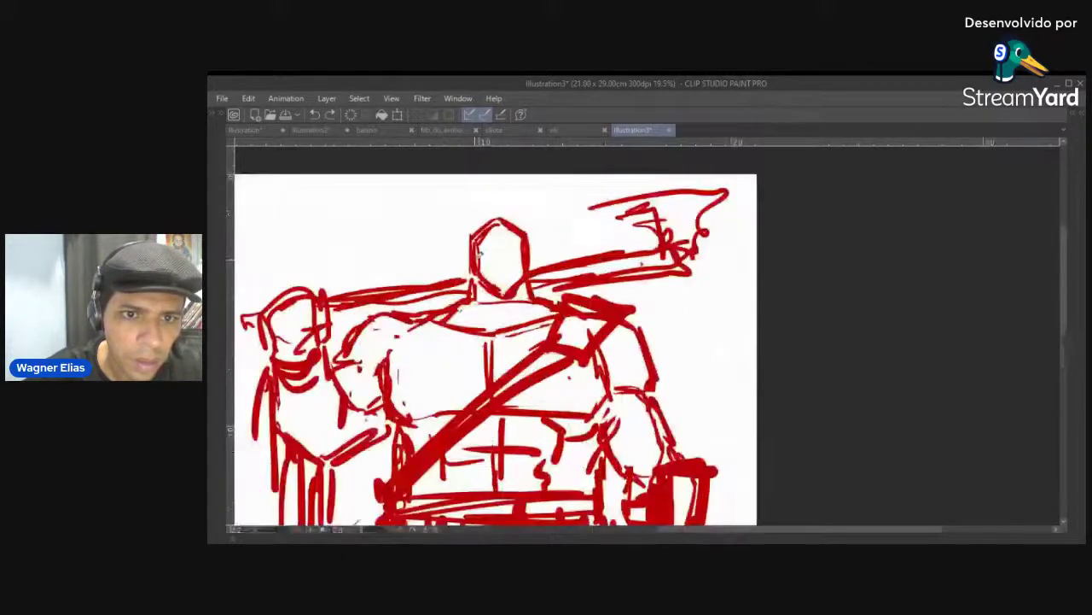
{"action": "mouse_move", "coordinate": [496, 263]}
{"action": "left_mouse_down"}
{"action": "mouse_move", "coordinate": [523, 253]}
{"action": "mouse_move", "coordinate": [483, 271]}
{"action": "mouse_move", "coordinate": [500, 290]}
{"action": "mouse_move", "coordinate": [487, 275]}
{"action": "mouse_move", "coordinate": [512, 287]}
{"action": "mouse_move", "coordinate": [532, 266]}
{"action": "mouse_move", "coordinate": [483, 254]}
{"action": "mouse_move", "coordinate": [480, 241]}
{"action": "mouse_move", "coordinate": [477, 279]}
{"action": "mouse_move", "coordinate": [499, 294]}
{"action": "mouse_move", "coordinate": [521, 258]}
{"action": "mouse_move", "coordinate": [479, 256]}
{"action": "mouse_move", "coordinate": [493, 260]}
{"action": "mouse_move", "coordinate": [481, 231]}
{"action": "mouse_move", "coordinate": [493, 224]}
{"action": "mouse_move", "coordinate": [510, 222]}
{"action": "mouse_move", "coordinate": [524, 241]}
{"action": "mouse_move", "coordinate": [476, 250]}
{"action": "mouse_move", "coordinate": [473, 269]}
{"action": "mouse_move", "coordinate": [480, 227]}
{"action": "left_mouse_up"}
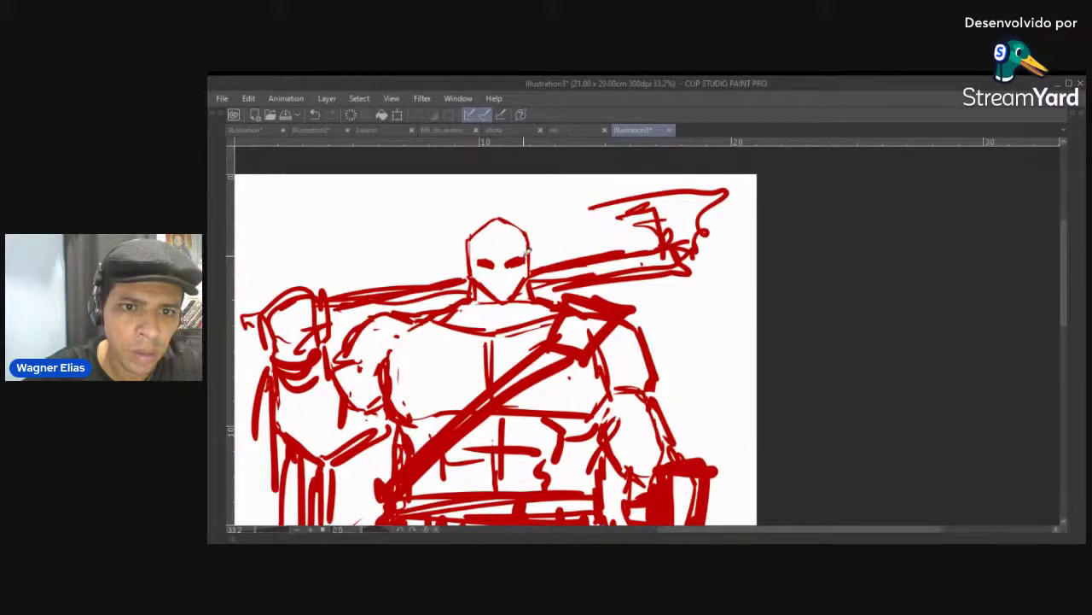
{"action": "key", "text": "ctrl+z"}
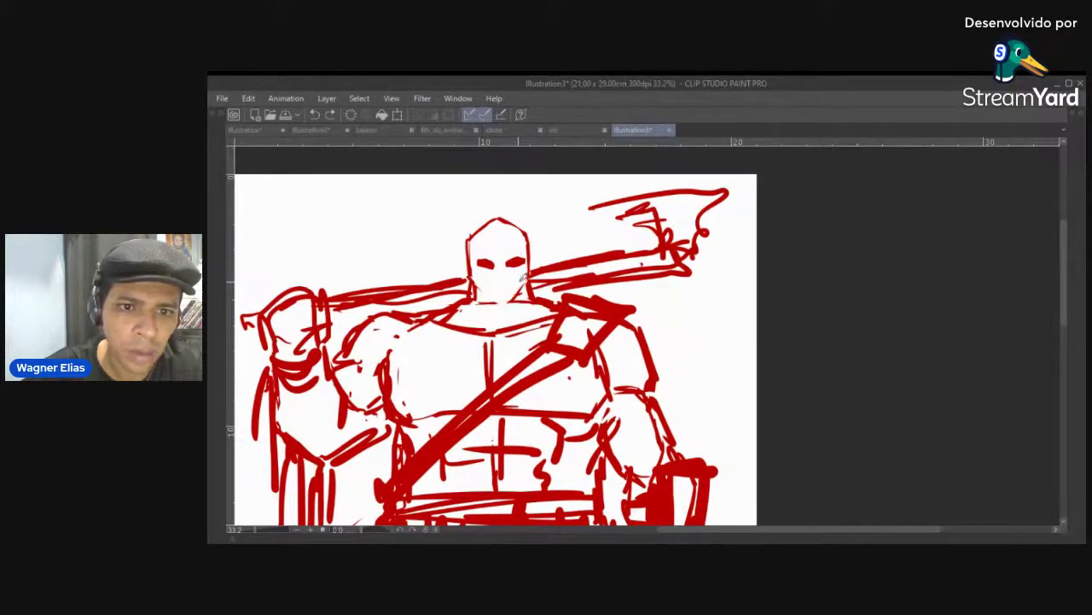
{"action": "mouse_move", "coordinate": [476, 280]}
{"action": "left_mouse_down"}
{"action": "mouse_move", "coordinate": [512, 303]}
{"action": "mouse_move", "coordinate": [536, 283]}
{"action": "mouse_move", "coordinate": [513, 265]}
{"action": "left_mouse_up"}
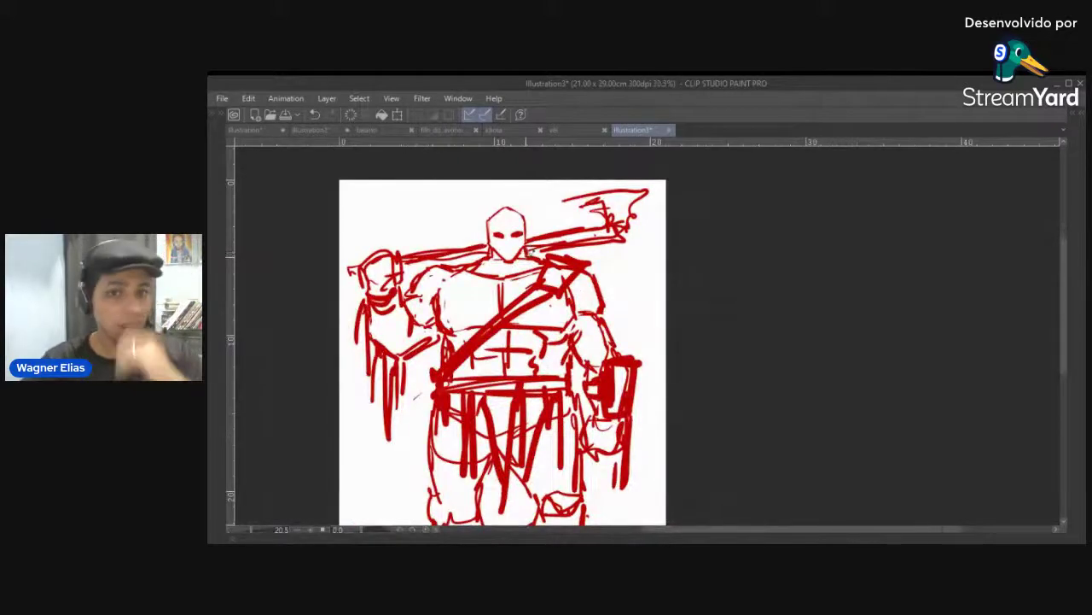
{"action": "key", "text": "alt+Tab"}
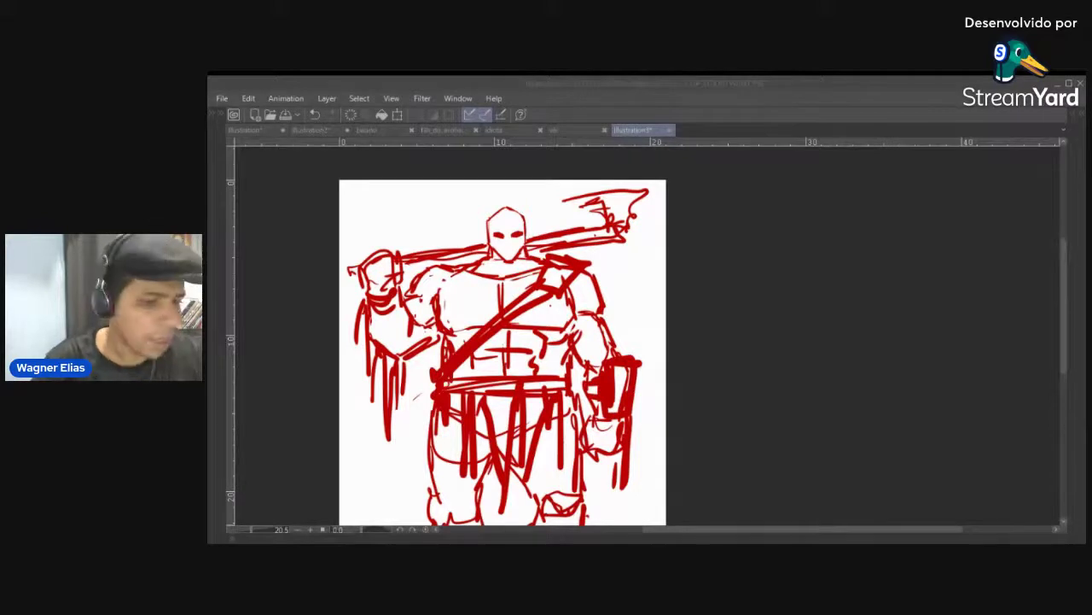
{"action": "key", "text": "alt+Tab"}
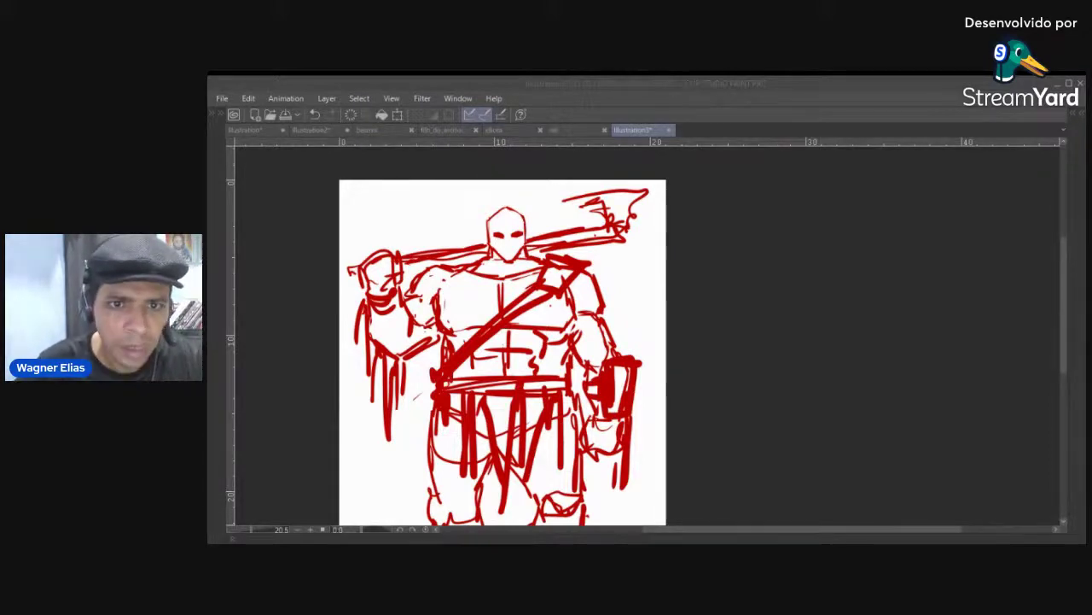
Erase the masked head above the figure's shoulders
{"action": "scroll", "coordinate": [505, 249], "scroll_direction": "up", "scroll_amount": 3}
{"action": "mouse_move", "coordinate": [561, 276]}
{"action": "left_mouse_down"}
{"action": "mouse_move", "coordinate": [534, 260]}
{"action": "mouse_move", "coordinate": [533, 271]}
{"action": "mouse_move", "coordinate": [570, 280]}
{"action": "mouse_move", "coordinate": [577, 267]}
{"action": "mouse_move", "coordinate": [559, 296]}
{"action": "mouse_move", "coordinate": [527, 282]}
{"action": "mouse_move", "coordinate": [561, 297]}
{"action": "mouse_move", "coordinate": [559, 312]}
{"action": "mouse_move", "coordinate": [536, 246]}
{"action": "mouse_move", "coordinate": [520, 262]}
{"action": "mouse_move", "coordinate": [532, 229]}
{"action": "mouse_move", "coordinate": [574, 232]}
{"action": "mouse_move", "coordinate": [573, 249]}
{"action": "mouse_move", "coordinate": [517, 254]}
{"action": "left_mouse_up"}
{"action": "key", "text": "p"}
{"action": "key", "text": "ctrl+z"}
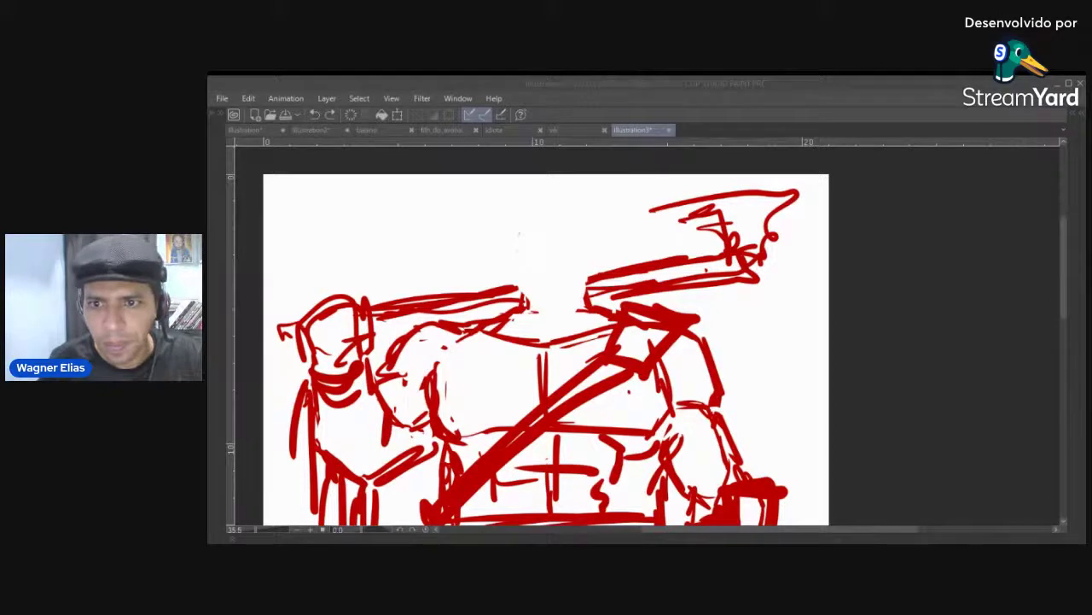
Paste the colourful long-nosed mask photo into the canvas's upper-left corner as a reference and touch up the neck lines
{"action": "key", "text": "alt+Tab"}
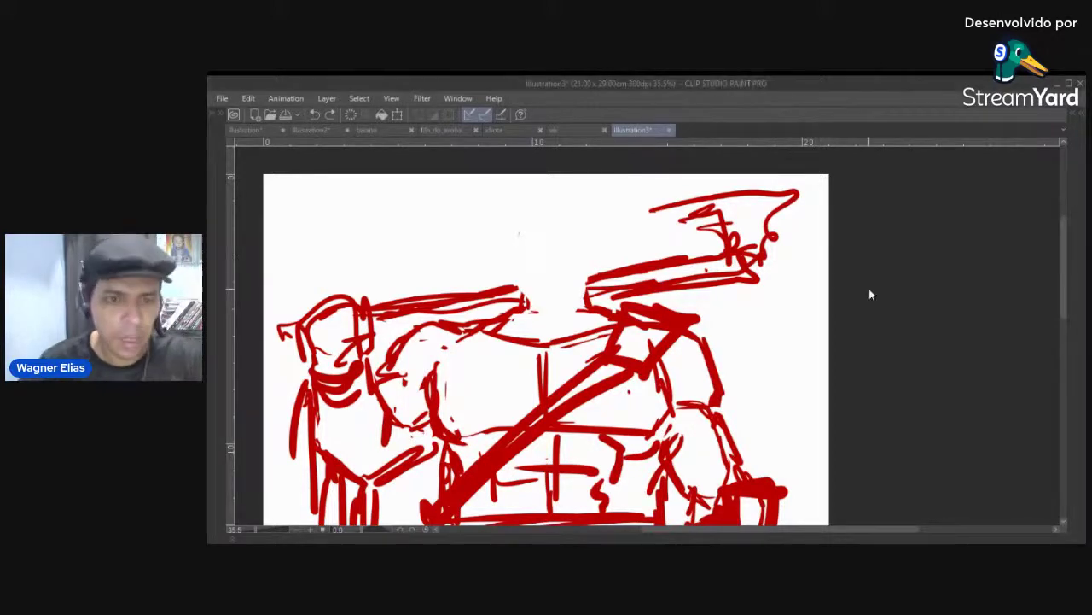
{"action": "key", "text": "ctrl+v"}
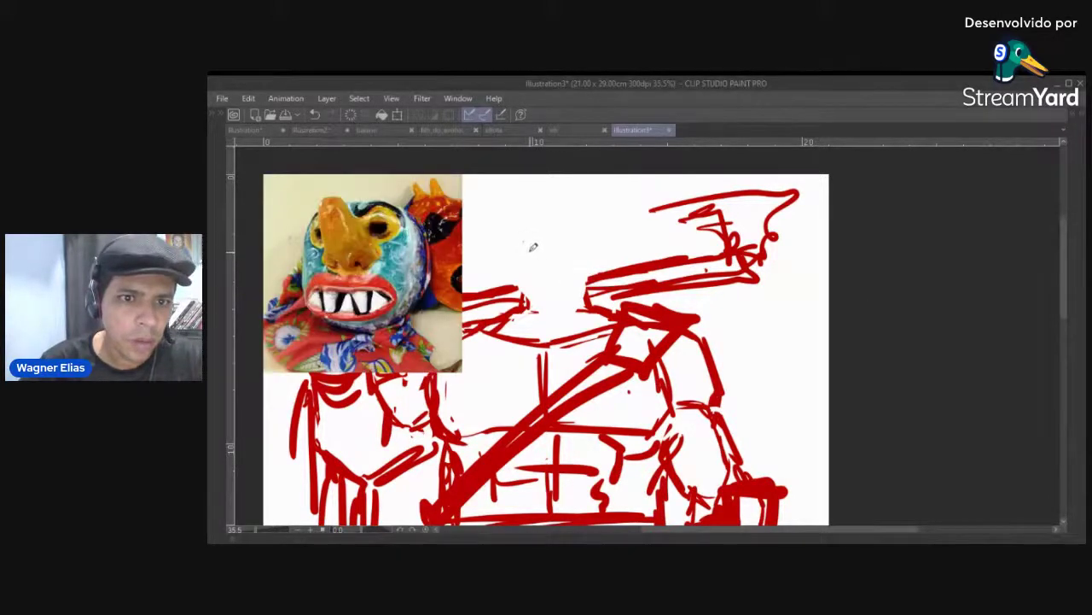
{"action": "left_click", "coordinate": [539, 301], "text": "alt"}
{"action": "left_click_drag", "start_coordinate": [530, 303], "coordinate": [526, 324]}
{"action": "scroll", "coordinate": [530, 322], "scroll_direction": "down", "scroll_amount": 3}
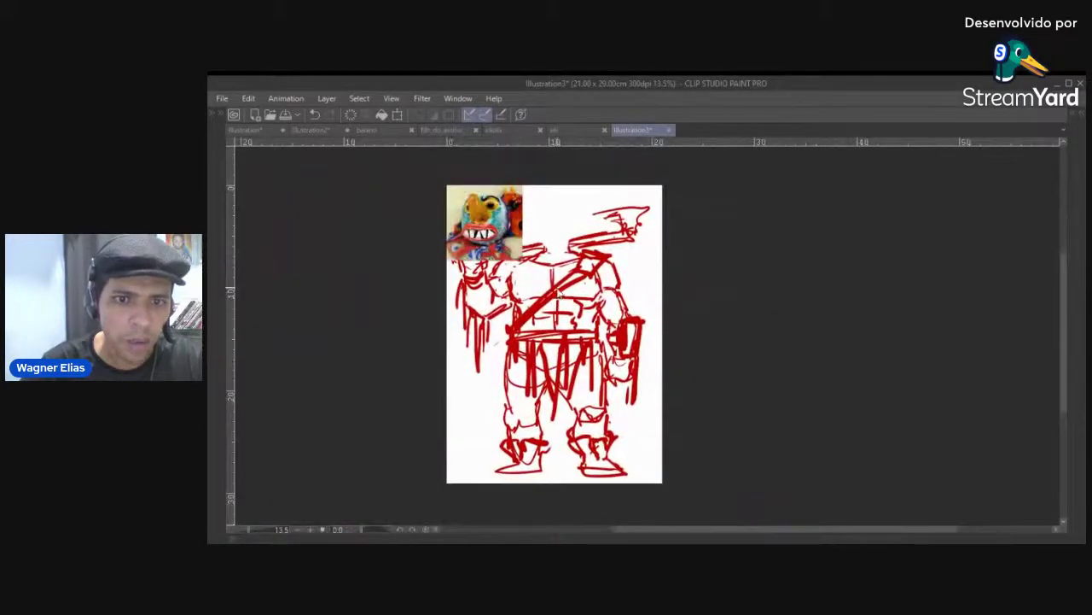
{"action": "scroll", "coordinate": [563, 239], "scroll_direction": "up", "scroll_amount": 2}
{"action": "scroll", "coordinate": [554, 257], "scroll_direction": "up", "scroll_amount": 1}
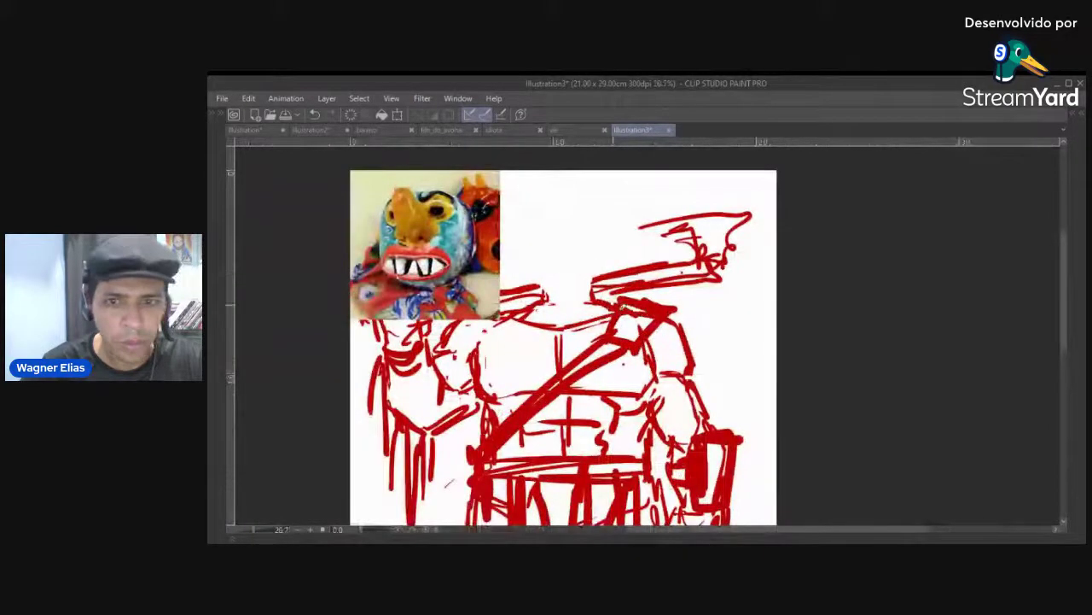
{"action": "key", "text": "Tab"}
{"action": "key", "text": "Tab"}
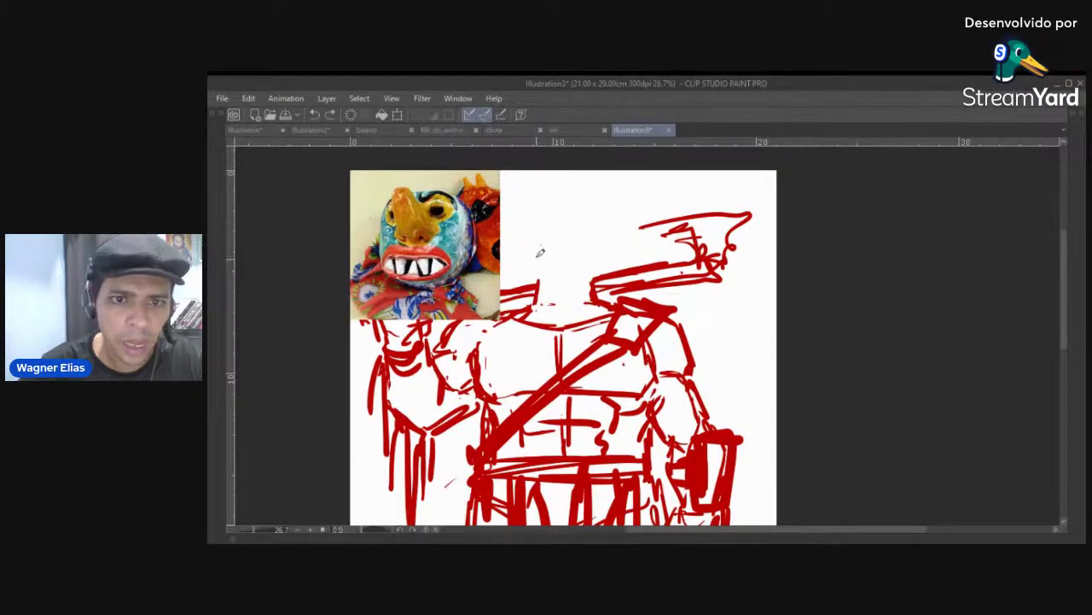
Sketch a rounded head outline with a long protruding nose above the neck, modelled on the mask photo
{"action": "mouse_move", "coordinate": [534, 263]}
{"action": "left_mouse_down"}
{"action": "mouse_move", "coordinate": [571, 216]}
{"action": "mouse_move", "coordinate": [551, 223]}
{"action": "mouse_move", "coordinate": [558, 208]}
{"action": "mouse_move", "coordinate": [582, 210]}
{"action": "mouse_move", "coordinate": [595, 227]}
{"action": "mouse_move", "coordinate": [563, 270]}
{"action": "left_mouse_up"}
{"action": "key", "text": "ctrl+z"}
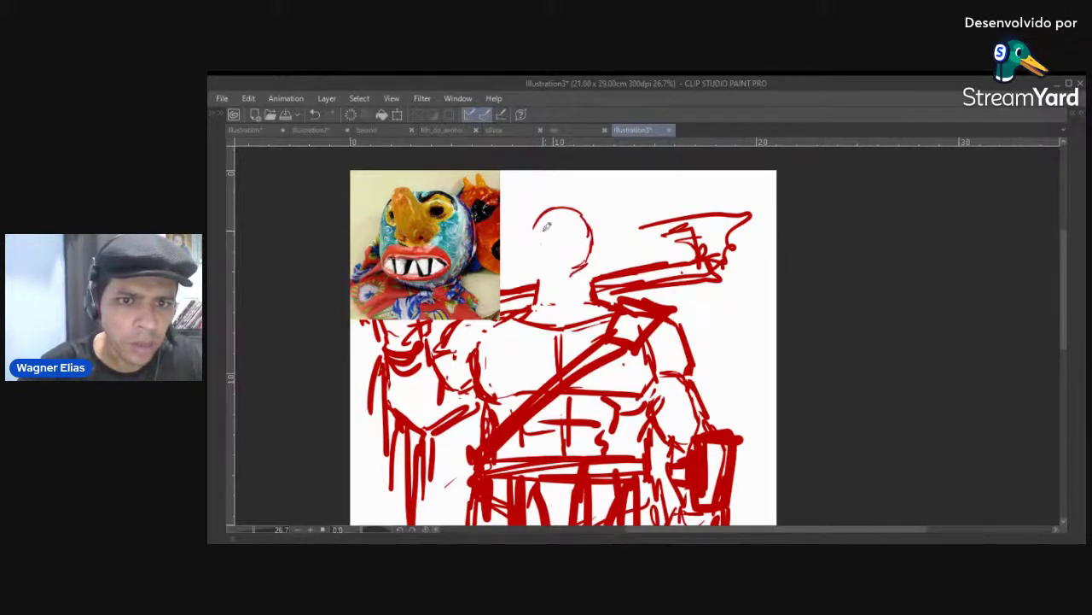
{"action": "mouse_move", "coordinate": [546, 219]}
{"action": "left_mouse_down"}
{"action": "mouse_move", "coordinate": [515, 231]}
{"action": "mouse_move", "coordinate": [538, 249]}
{"action": "left_mouse_up"}
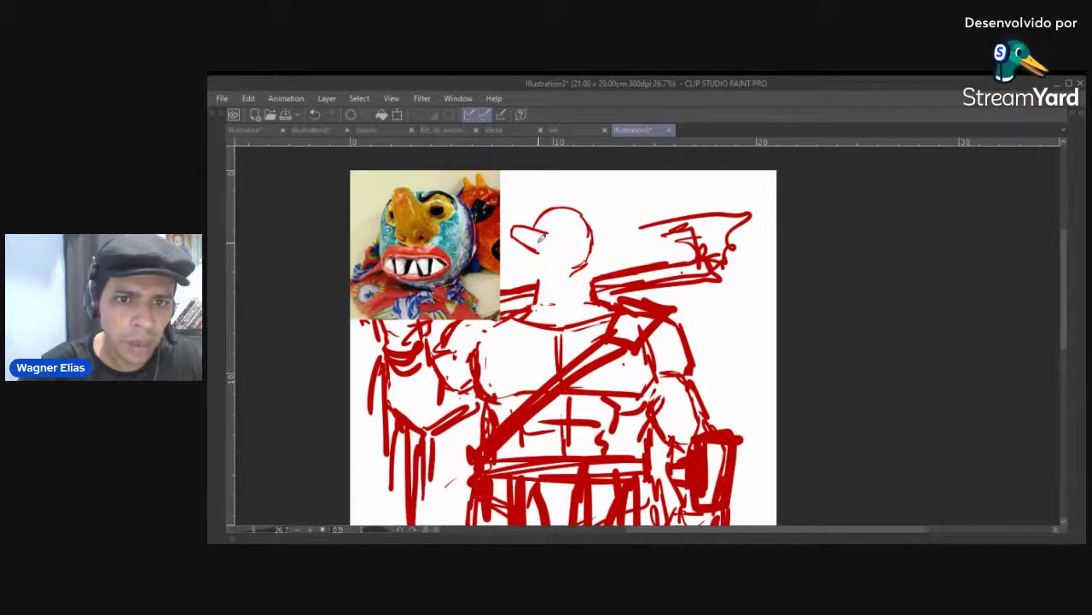
{"action": "mouse_move", "coordinate": [524, 245]}
{"action": "left_mouse_down"}
{"action": "mouse_move", "coordinate": [551, 245]}
{"action": "mouse_move", "coordinate": [549, 231]}
{"action": "left_mouse_up"}
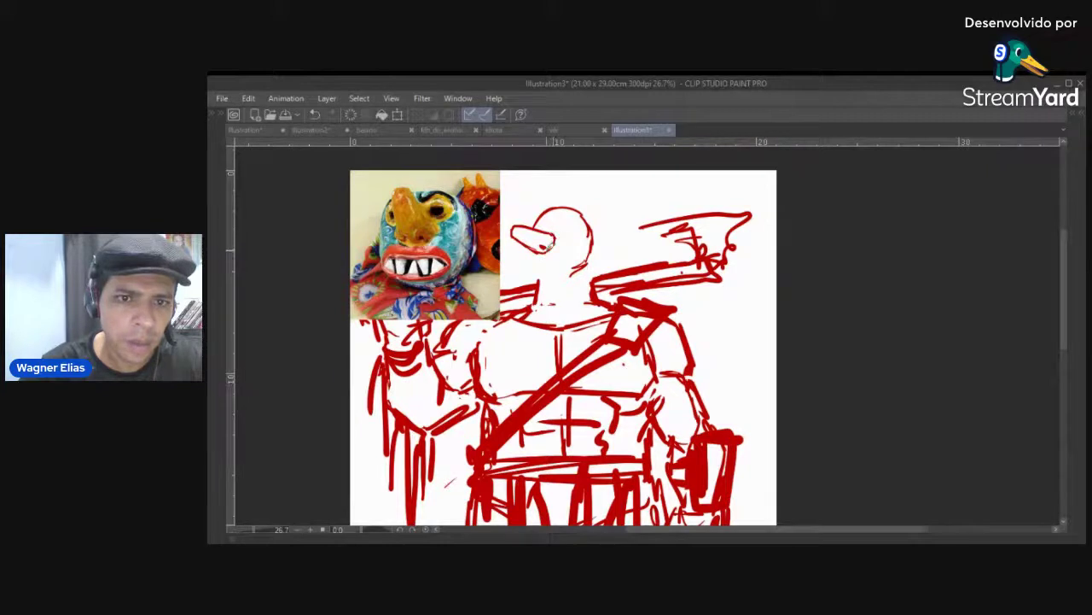
Add a dark eye beside the nose and close the head outline with a rounded jaw
{"action": "mouse_move", "coordinate": [559, 228]}
{"action": "left_mouse_down"}
{"action": "mouse_move", "coordinate": [572, 227]}
{"action": "mouse_move", "coordinate": [561, 228]}
{"action": "left_mouse_up"}
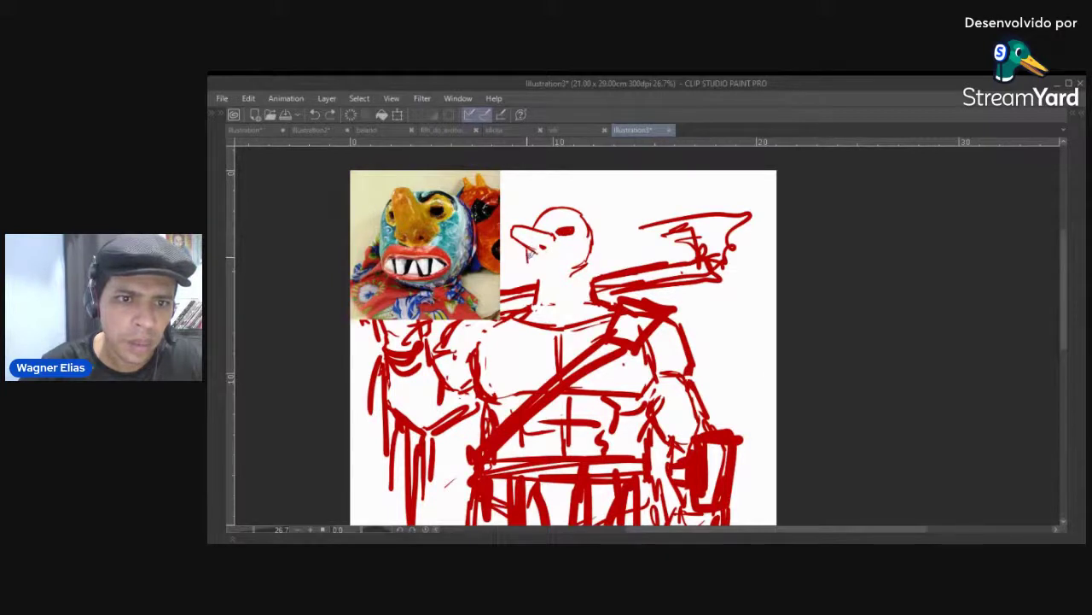
{"action": "left_click_drag", "start_coordinate": [543, 280], "coordinate": [589, 266]}
{"action": "key", "text": "c"}
{"action": "mouse_move", "coordinate": [576, 273]}
{"action": "left_mouse_down"}
{"action": "mouse_move", "coordinate": [585, 208]}
{"action": "mouse_move", "coordinate": [599, 248]}
{"action": "mouse_move", "coordinate": [587, 207]}
{"action": "mouse_move", "coordinate": [602, 241]}
{"action": "mouse_move", "coordinate": [581, 272]}
{"action": "left_mouse_up"}
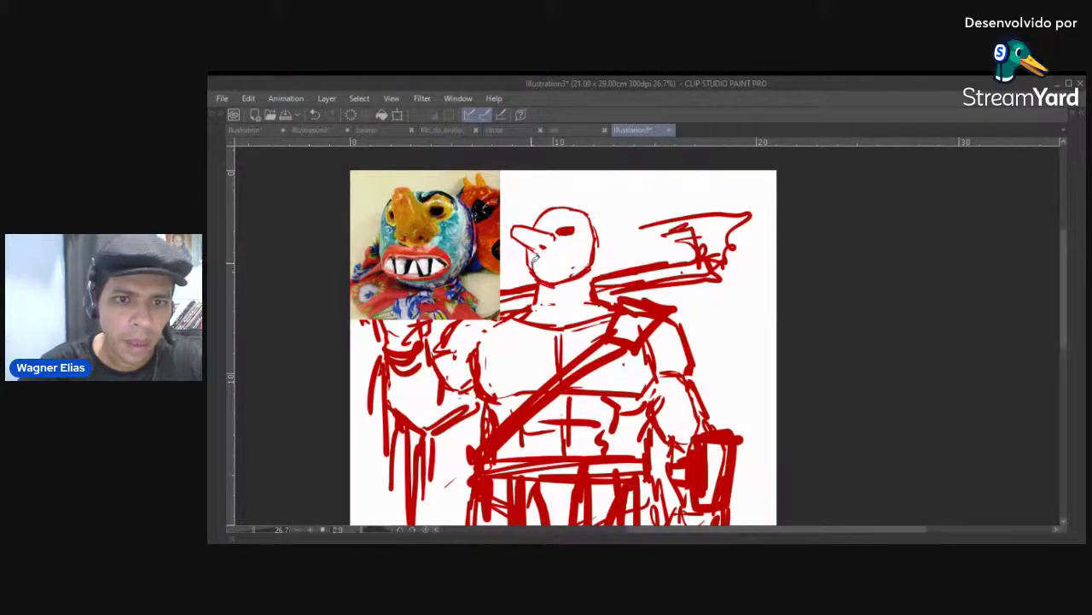
{"action": "key", "text": "alt+Tab"}
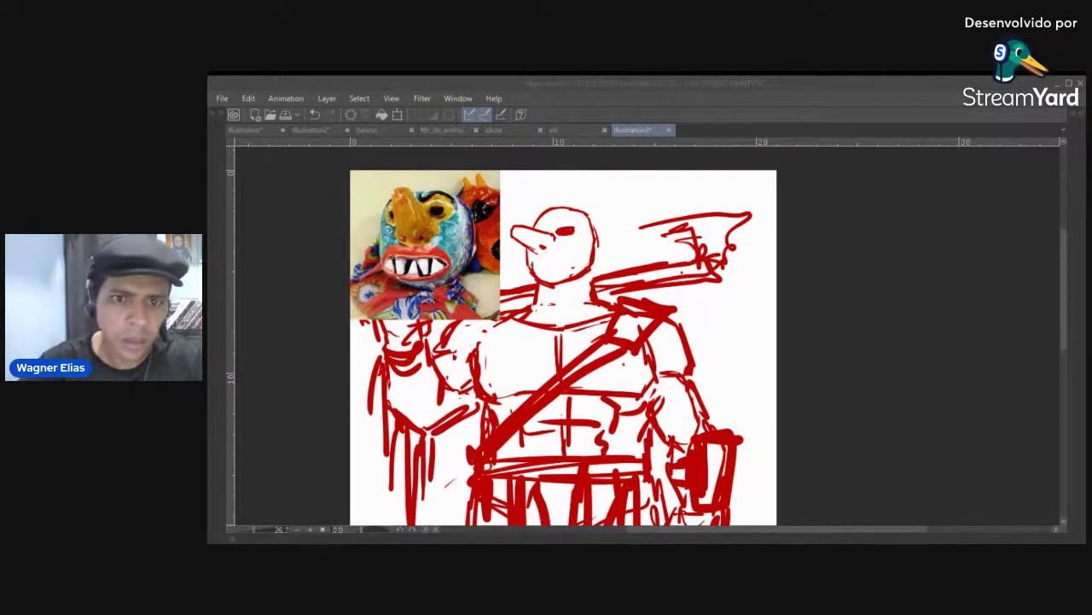
Replace the rounded jaw with an open mouth edge below the nose and redraw the skull outline more heavily
{"action": "mouse_move", "coordinate": [597, 230]}
{"action": "left_mouse_down"}
{"action": "mouse_move", "coordinate": [576, 277]}
{"action": "mouse_move", "coordinate": [591, 266]}
{"action": "mouse_move", "coordinate": [533, 264]}
{"action": "mouse_move", "coordinate": [554, 276]}
{"action": "mouse_move", "coordinate": [531, 260]}
{"action": "mouse_move", "coordinate": [531, 243]}
{"action": "mouse_move", "coordinate": [557, 266]}
{"action": "left_mouse_up"}
{"action": "key", "text": "ctrl+z"}
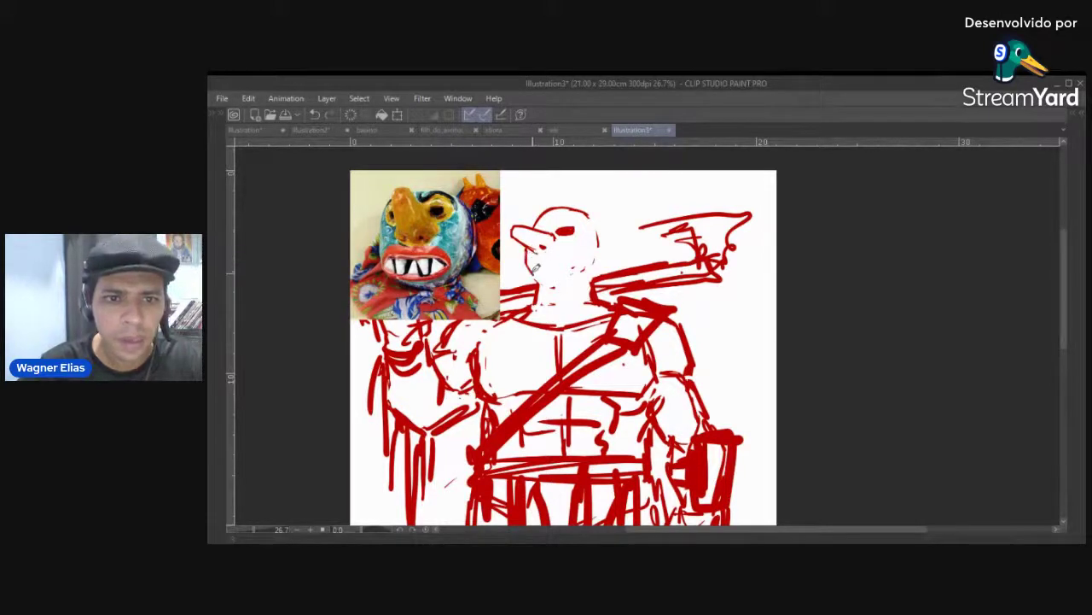
{"action": "mouse_move", "coordinate": [533, 256]}
{"action": "left_mouse_down"}
{"action": "mouse_move", "coordinate": [568, 256]}
{"action": "mouse_move", "coordinate": [582, 272]}
{"action": "mouse_move", "coordinate": [594, 253]}
{"action": "mouse_move", "coordinate": [589, 260]}
{"action": "mouse_move", "coordinate": [602, 223]}
{"action": "mouse_move", "coordinate": [586, 206]}
{"action": "mouse_move", "coordinate": [552, 203]}
{"action": "mouse_move", "coordinate": [536, 221]}
{"action": "mouse_move", "coordinate": [566, 200]}
{"action": "mouse_move", "coordinate": [609, 218]}
{"action": "mouse_move", "coordinate": [623, 249]}
{"action": "left_mouse_up"}
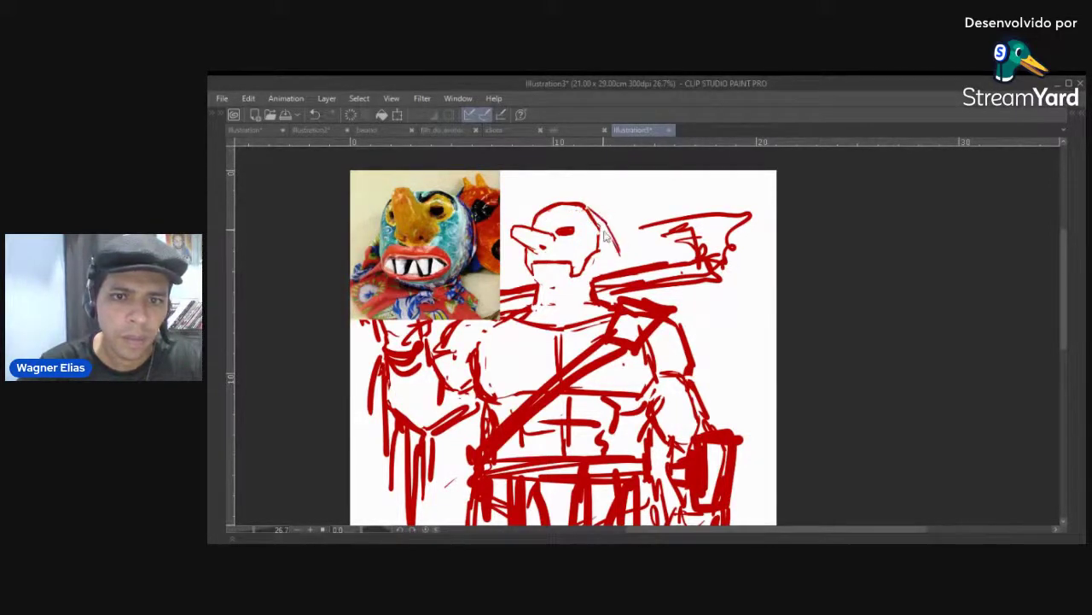
Sketch loose hair strands falling from the crown behind the head toward the axe handle
{"action": "left_click_drag", "start_coordinate": [590, 207], "coordinate": [616, 258]}
{"action": "key", "text": "ctrl+z"}
{"action": "key", "text": "ctrl+z"}
{"action": "mouse_move", "coordinate": [591, 206]}
{"action": "left_mouse_down"}
{"action": "mouse_move", "coordinate": [618, 266]}
{"action": "mouse_move", "coordinate": [609, 275]}
{"action": "left_mouse_up"}
{"action": "left_click_drag", "start_coordinate": [617, 230], "coordinate": [597, 275]}
{"action": "mouse_move", "coordinate": [603, 212]}
{"action": "left_mouse_down"}
{"action": "mouse_move", "coordinate": [618, 257]}
{"action": "mouse_move", "coordinate": [637, 268]}
{"action": "left_mouse_up"}
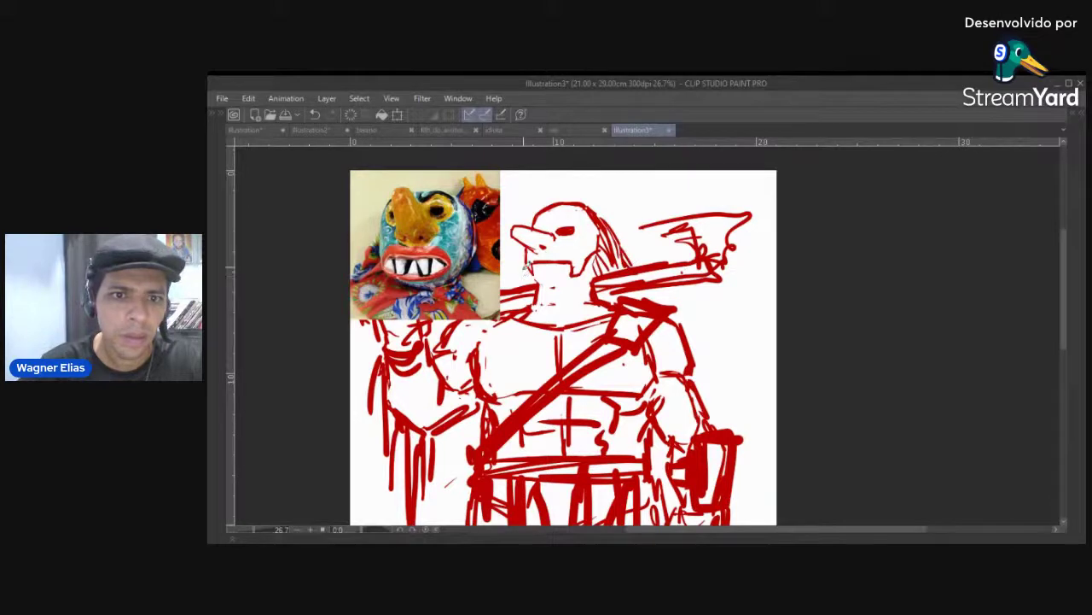
Draw jagged pointed teeth beneath the nose and redraw the eye as a solid round dot
{"action": "mouse_move", "coordinate": [530, 261]}
{"action": "left_mouse_down"}
{"action": "mouse_move", "coordinate": [532, 284]}
{"action": "mouse_move", "coordinate": [565, 266]}
{"action": "mouse_move", "coordinate": [536, 260]}
{"action": "mouse_move", "coordinate": [576, 274]}
{"action": "left_mouse_up"}
{"action": "key", "text": "ctrl+z"}
{"action": "key", "text": "ctrl+z"}
{"action": "key", "text": "ctrl+z"}
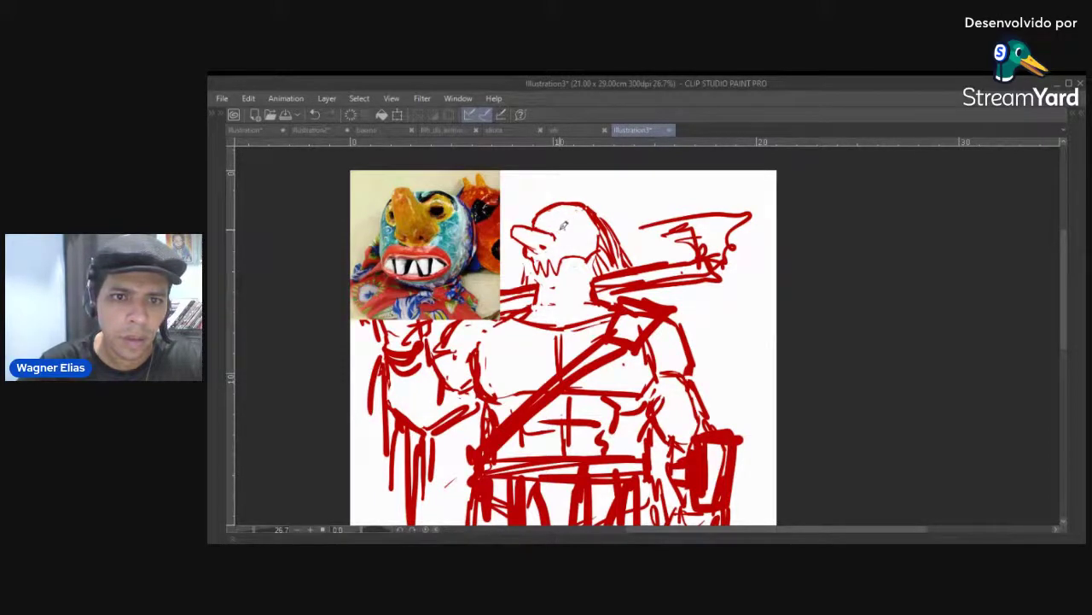
{"action": "key", "text": "ctrl+z"}
{"action": "left_click_drag", "start_coordinate": [561, 228], "coordinate": [566, 231]}
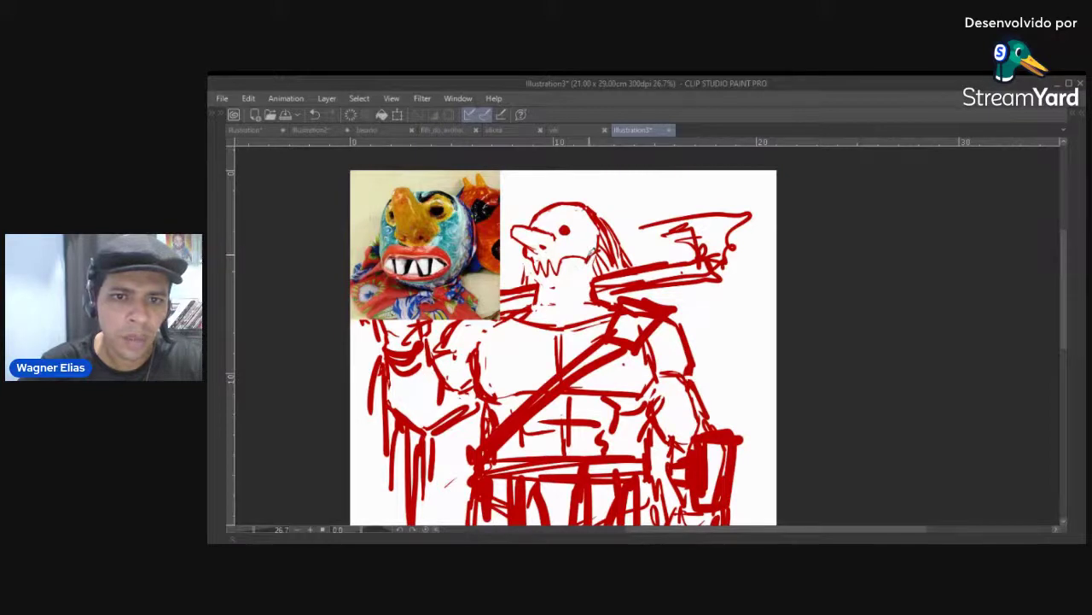
Close the lower jaw beneath the teeth and rework the neck as a wider form with slanted muscle lines
{"action": "left_click_drag", "start_coordinate": [599, 239], "coordinate": [597, 272]}
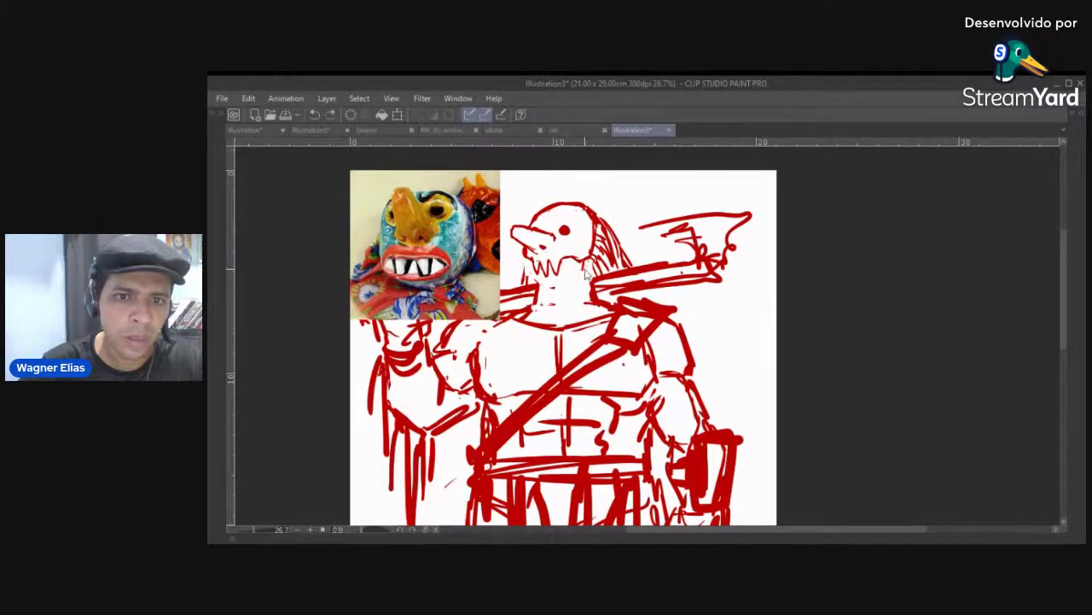
{"action": "mouse_move", "coordinate": [588, 261]}
{"action": "left_mouse_down"}
{"action": "mouse_move", "coordinate": [557, 285]}
{"action": "mouse_move", "coordinate": [528, 283]}
{"action": "mouse_move", "coordinate": [535, 272]}
{"action": "mouse_move", "coordinate": [561, 284]}
{"action": "left_mouse_up"}
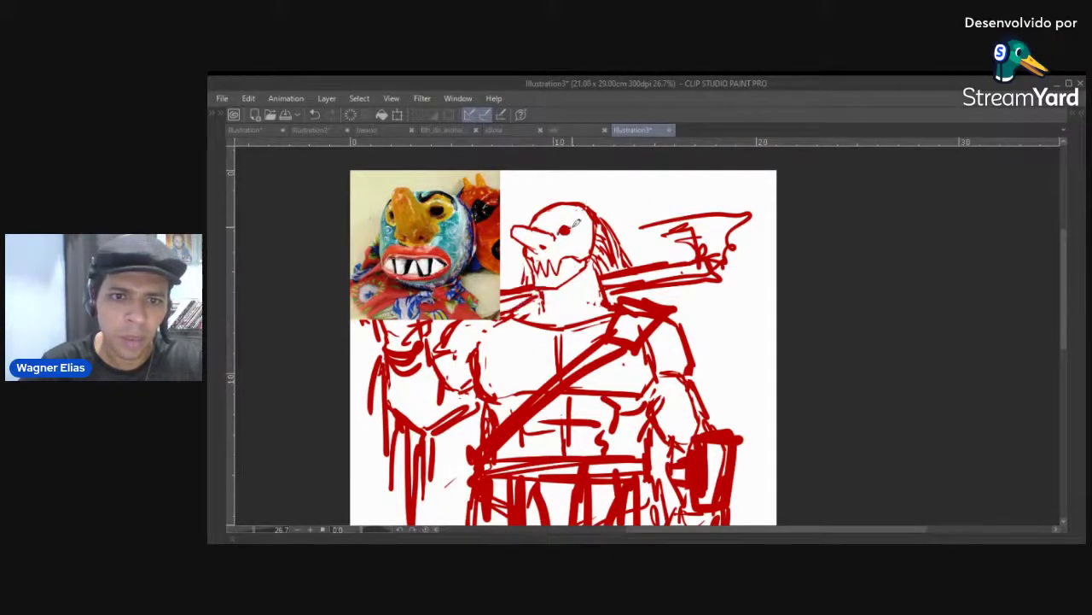
{"action": "mouse_move", "coordinate": [573, 226]}
{"action": "left_mouse_down"}
{"action": "mouse_move", "coordinate": [556, 233]}
{"action": "mouse_move", "coordinate": [572, 231]}
{"action": "left_mouse_up"}
{"action": "key", "text": "ctrl+z"}
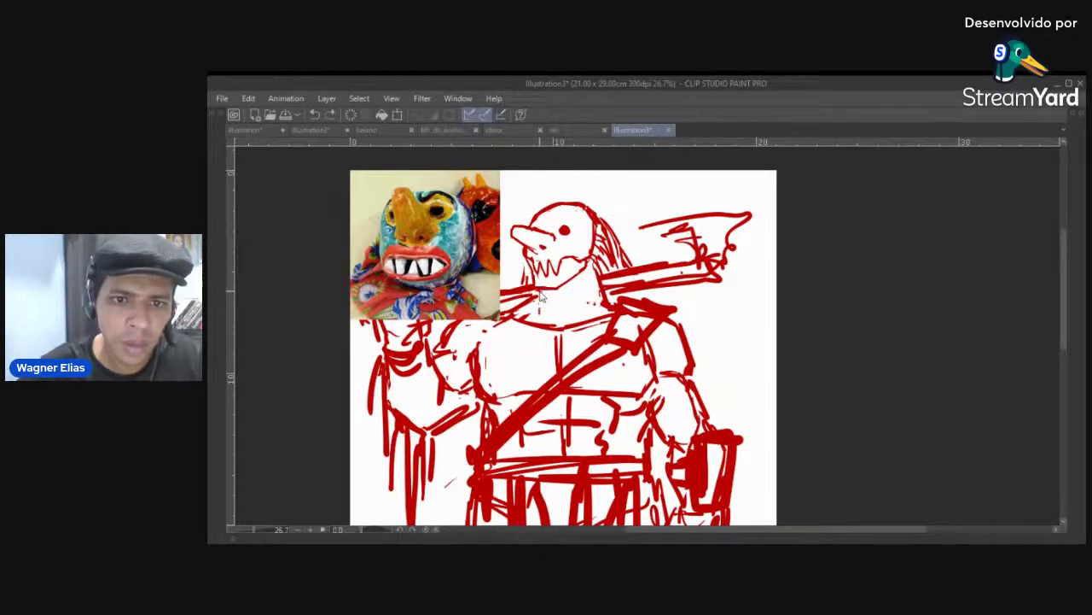
{"action": "mouse_move", "coordinate": [542, 294]}
{"action": "left_mouse_down"}
{"action": "mouse_move", "coordinate": [547, 319]}
{"action": "mouse_move", "coordinate": [582, 299]}
{"action": "mouse_move", "coordinate": [585, 279]}
{"action": "mouse_move", "coordinate": [584, 289]}
{"action": "left_mouse_up"}
Hide the mask reference photo on Layer 2
{"action": "key", "text": "Tab"}
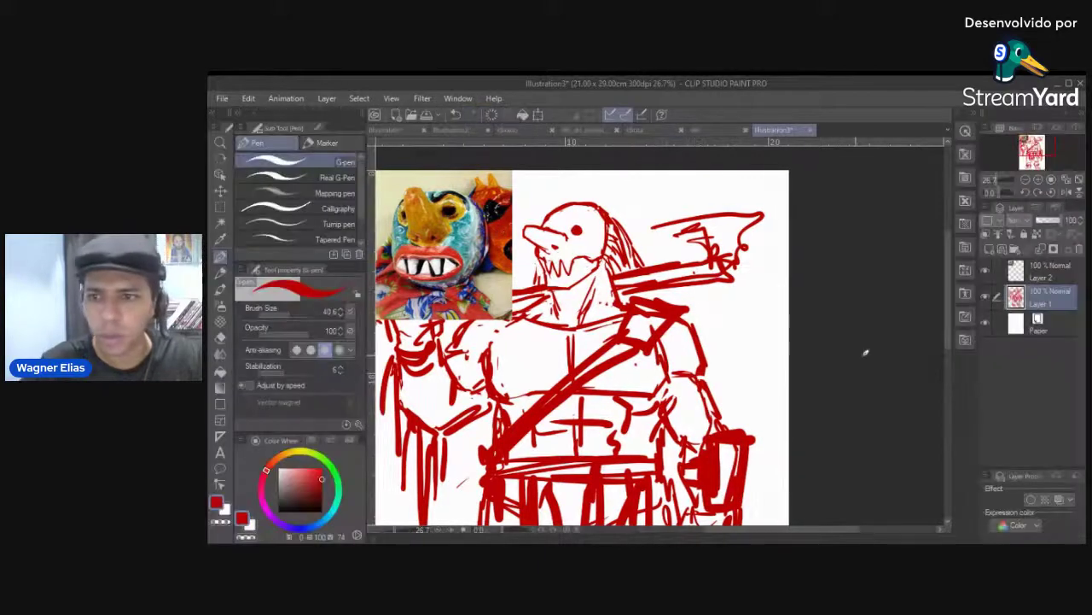
{"action": "left_click", "coordinate": [986, 273]}
{"action": "key", "text": "Tab"}
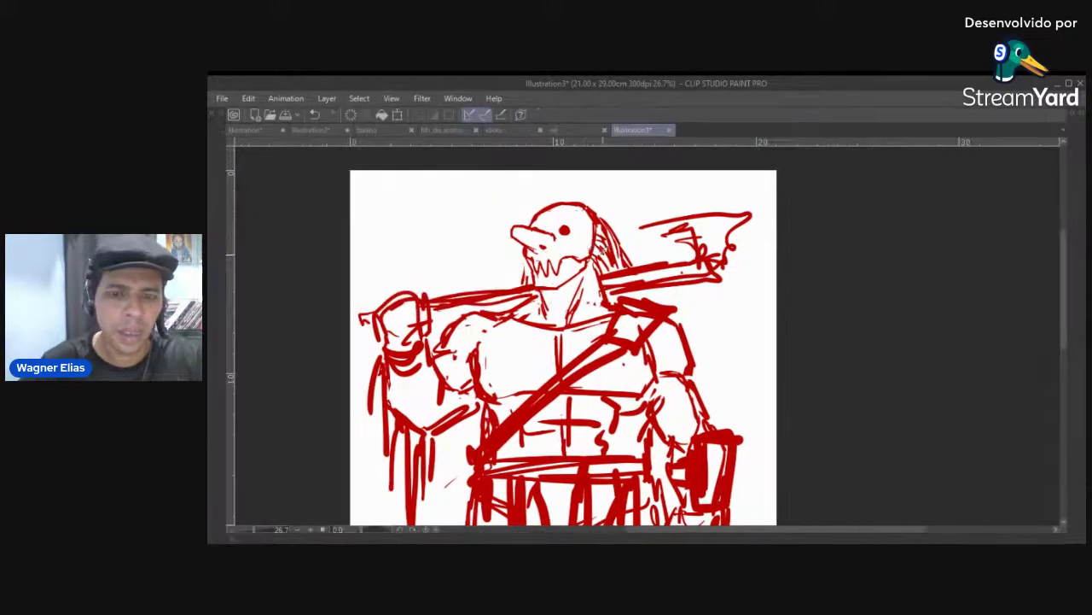
Select the head with the Lasso, shrink it slightly, settle it lower on the neck and deselect
{"action": "key", "text": "ctrl+minus"}
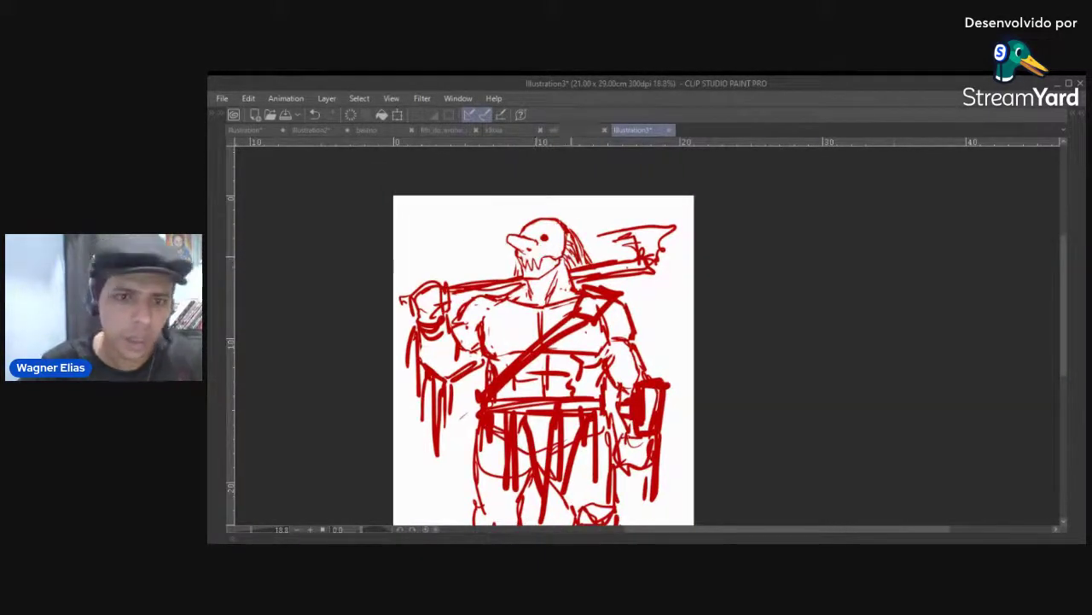
{"action": "key", "text": "Tab"}
{"action": "left_click", "coordinate": [303, 181]}
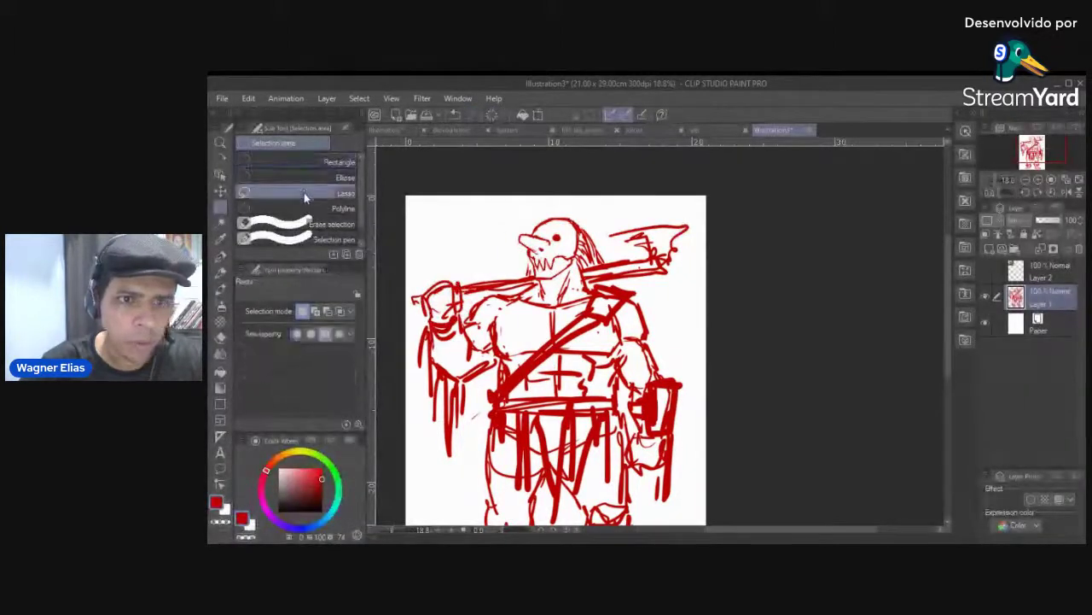
{"action": "key", "text": "Tab"}
{"action": "mouse_move", "coordinate": [518, 274]}
{"action": "left_mouse_down"}
{"action": "mouse_move", "coordinate": [507, 244]}
{"action": "mouse_move", "coordinate": [561, 198]}
{"action": "mouse_move", "coordinate": [598, 228]}
{"action": "mouse_move", "coordinate": [594, 261]}
{"action": "left_mouse_up"}
{"action": "key", "text": "ctrl+t"}
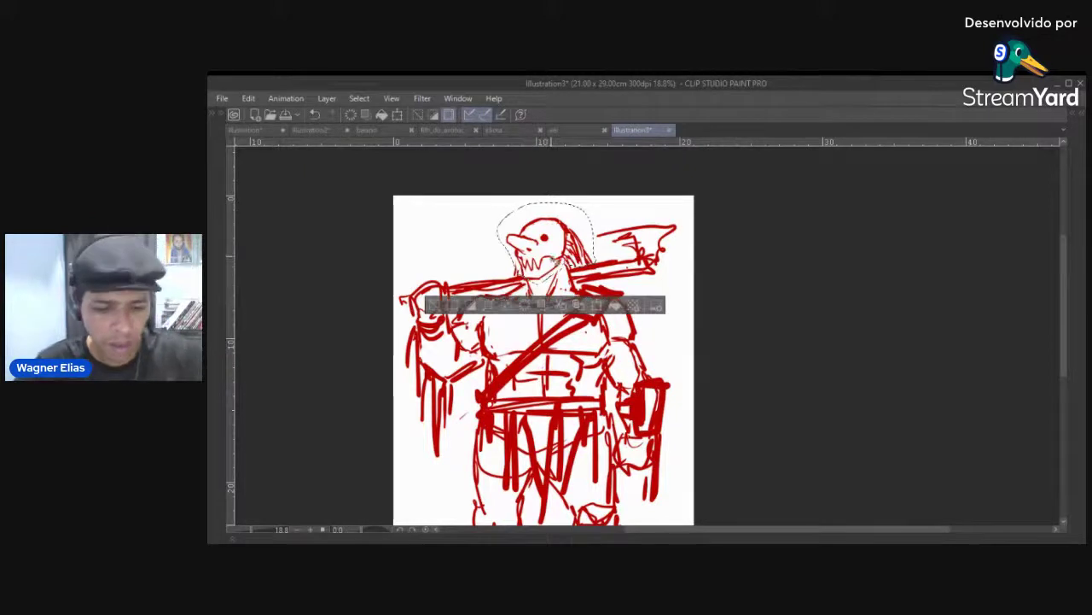
{"action": "left_click_drag", "start_coordinate": [501, 210], "coordinate": [521, 231]}
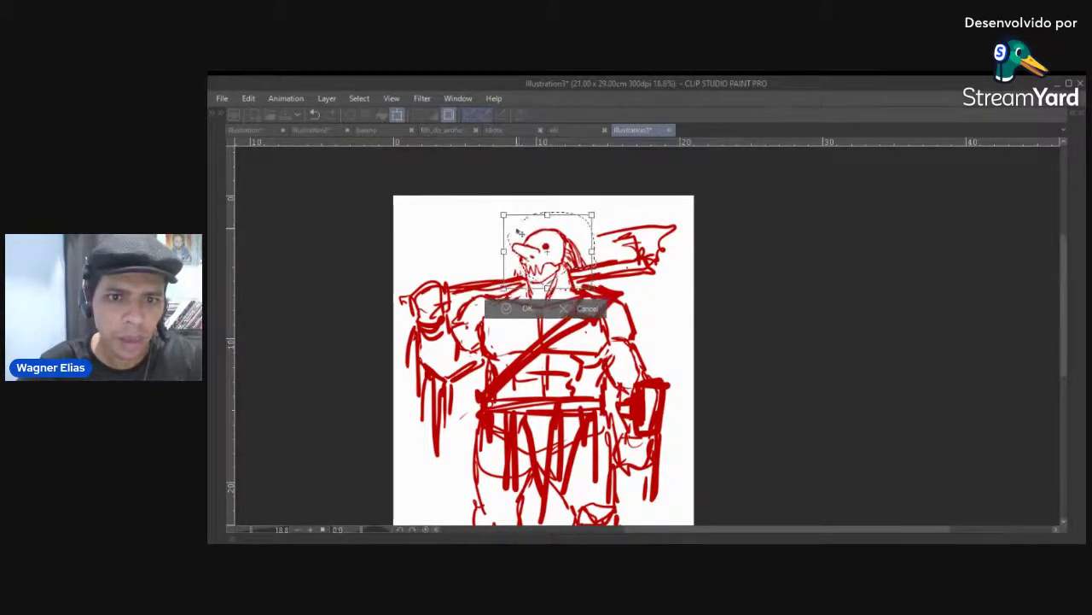
{"action": "key", "text": "Return"}
{"action": "key", "text": "ctrl+d"}
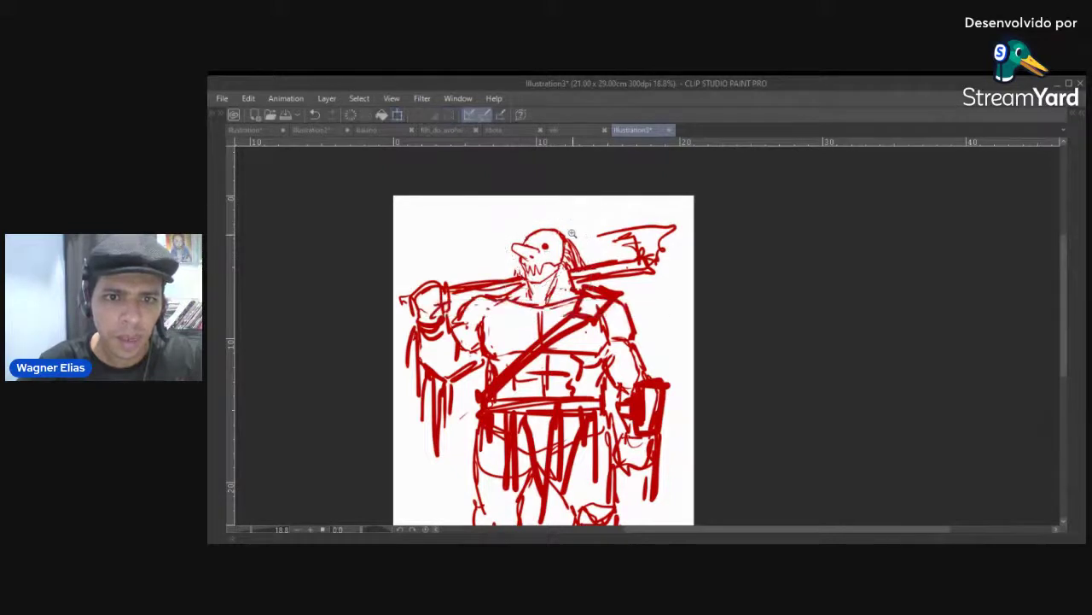
Extend the hair strands behind the head and refine the neck lines and the skull's upper outline
{"action": "scroll", "coordinate": [577, 247], "scroll_direction": "up", "scroll_amount": 1}
{"action": "mouse_move", "coordinate": [596, 285]}
{"action": "left_mouse_down"}
{"action": "mouse_move", "coordinate": [586, 248]}
{"action": "mouse_move", "coordinate": [566, 254]}
{"action": "mouse_move", "coordinate": [602, 284]}
{"action": "mouse_move", "coordinate": [569, 277]}
{"action": "mouse_move", "coordinate": [580, 309]}
{"action": "left_mouse_up"}
{"action": "left_click_drag", "start_coordinate": [570, 288], "coordinate": [573, 306]}
{"action": "scroll", "coordinate": [541, 250], "scroll_direction": "up", "scroll_amount": 2}
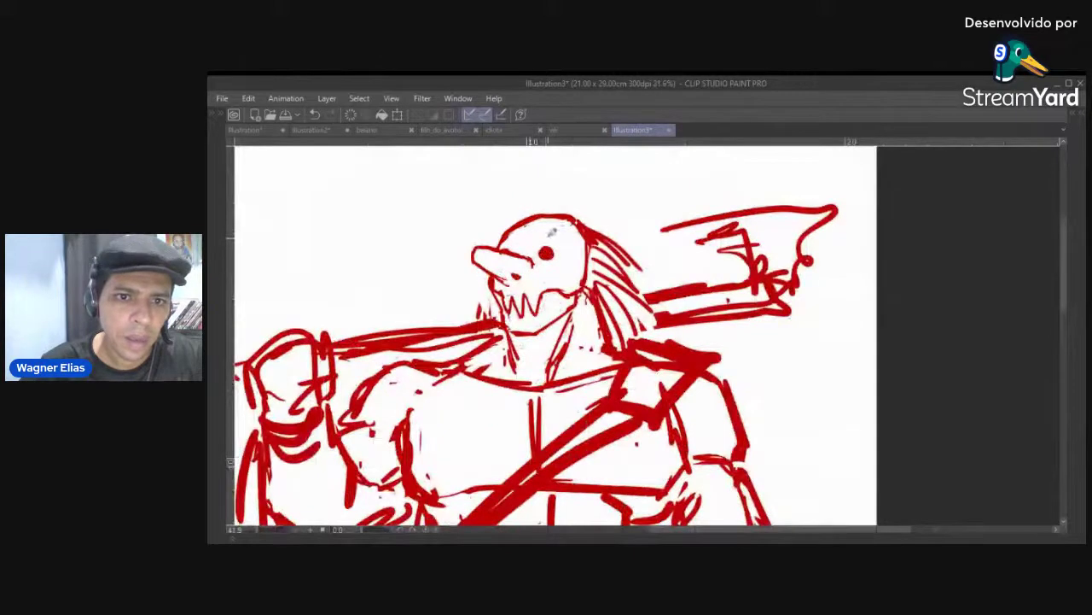
{"action": "left_click_drag", "start_coordinate": [516, 225], "coordinate": [561, 214]}
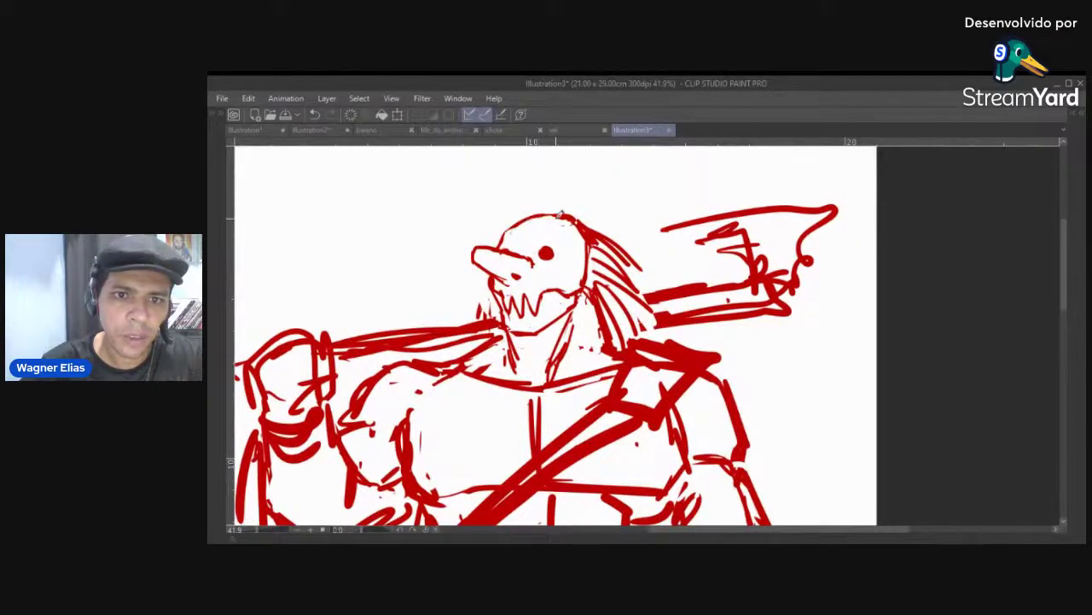
{"action": "scroll", "coordinate": [584, 223], "scroll_direction": "down", "scroll_amount": 3}
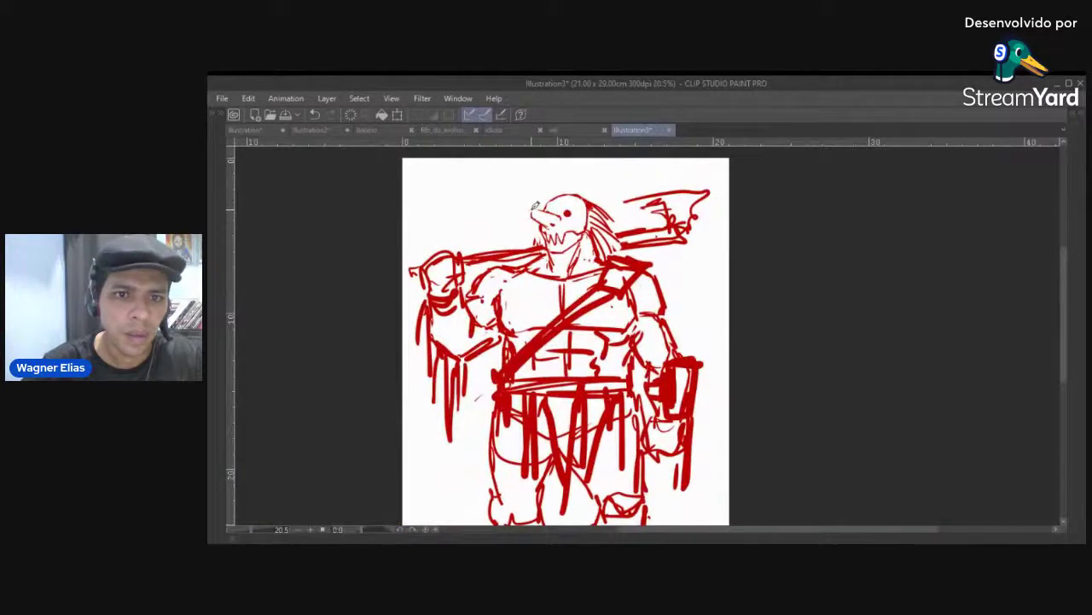
{"action": "scroll", "coordinate": [576, 216], "scroll_direction": "down", "scroll_amount": 1}
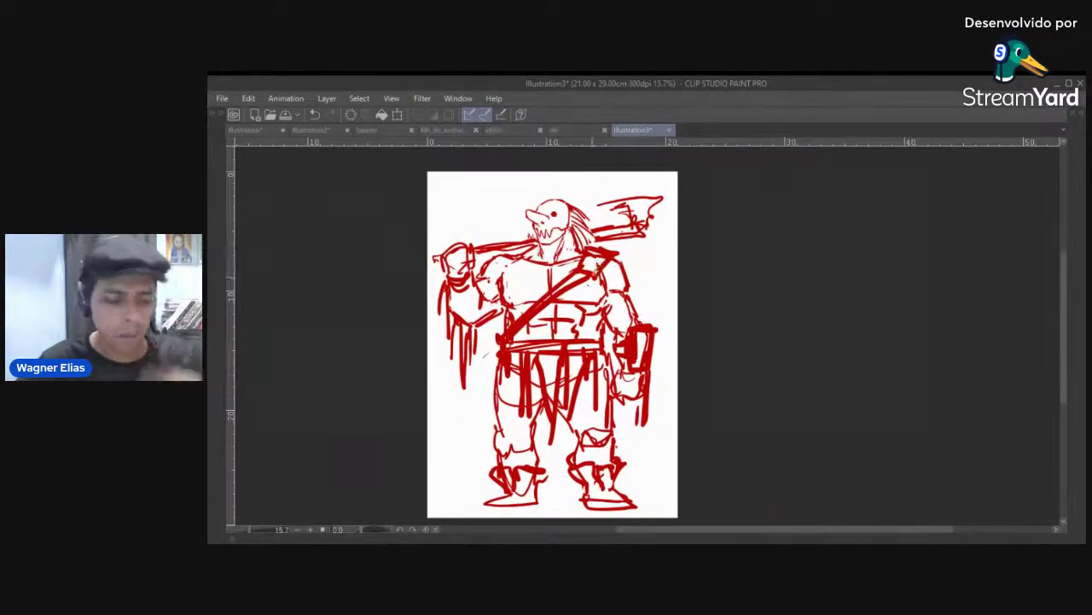
Paste three photos of scrapped car parts into the canvas's upper-left corner as references
{"action": "key", "text": "alt+Tab"}
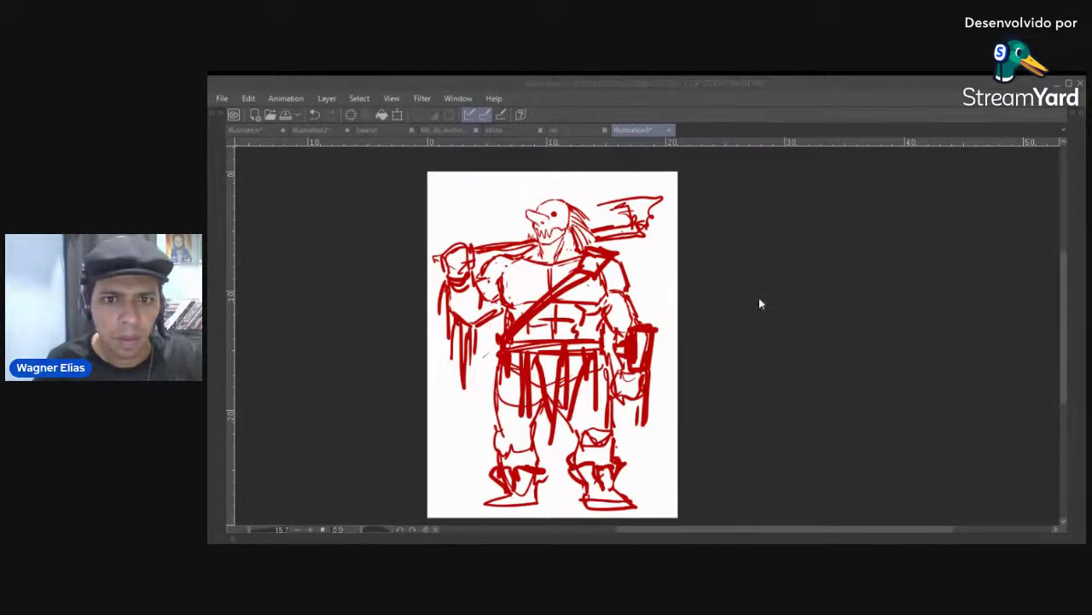
{"action": "key", "text": "ctrl+v"}
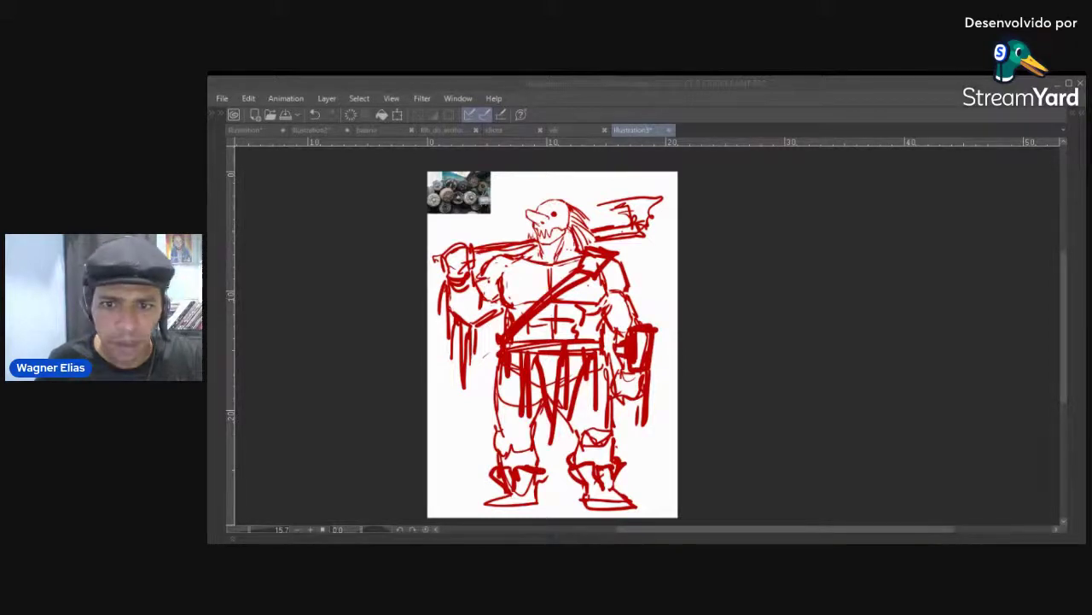
{"action": "key", "text": "alt+Tab"}
{"action": "key", "text": "ctrl+v"}
{"action": "key", "text": "alt+Tab"}
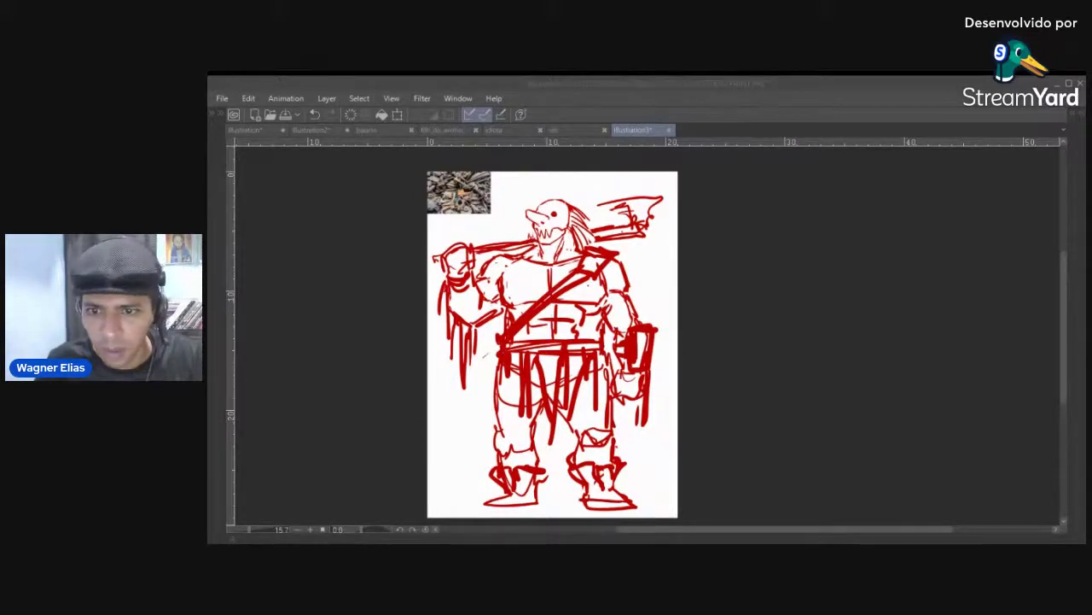
{"action": "left_click", "coordinate": [901, 450]}
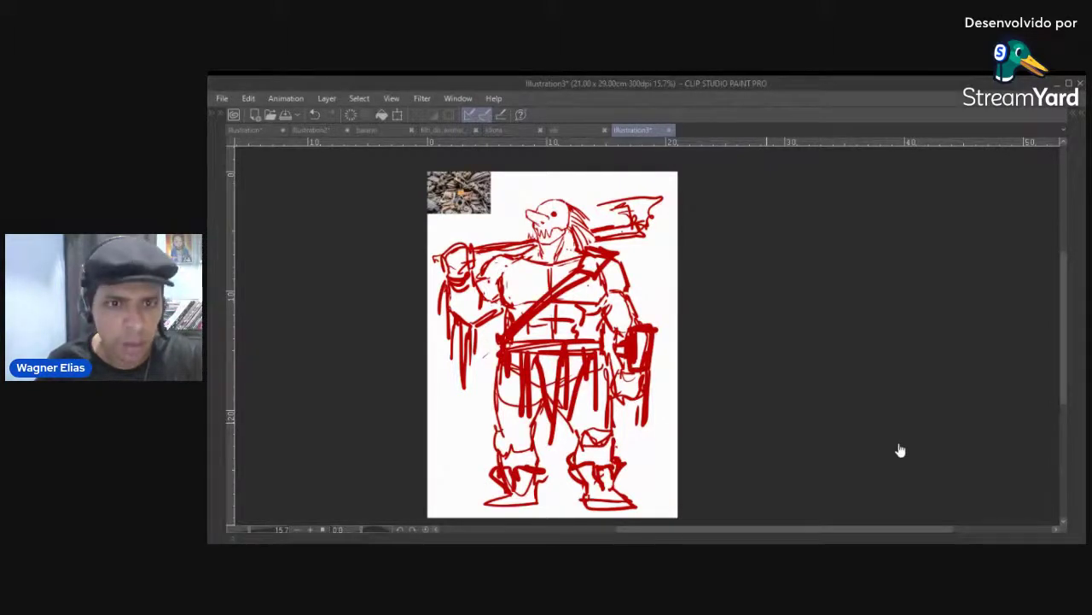
{"action": "key", "text": "ctrl+v"}
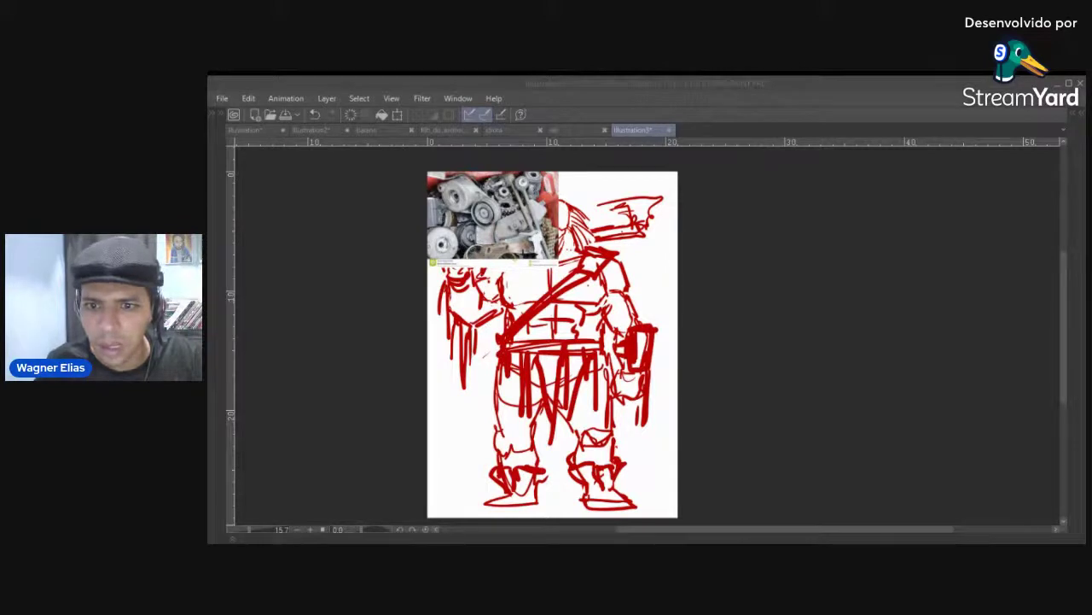
Paste a dark engine photo with an alternator and position it below the grey-and-red parts photo
{"action": "left_click", "coordinate": [871, 448]}
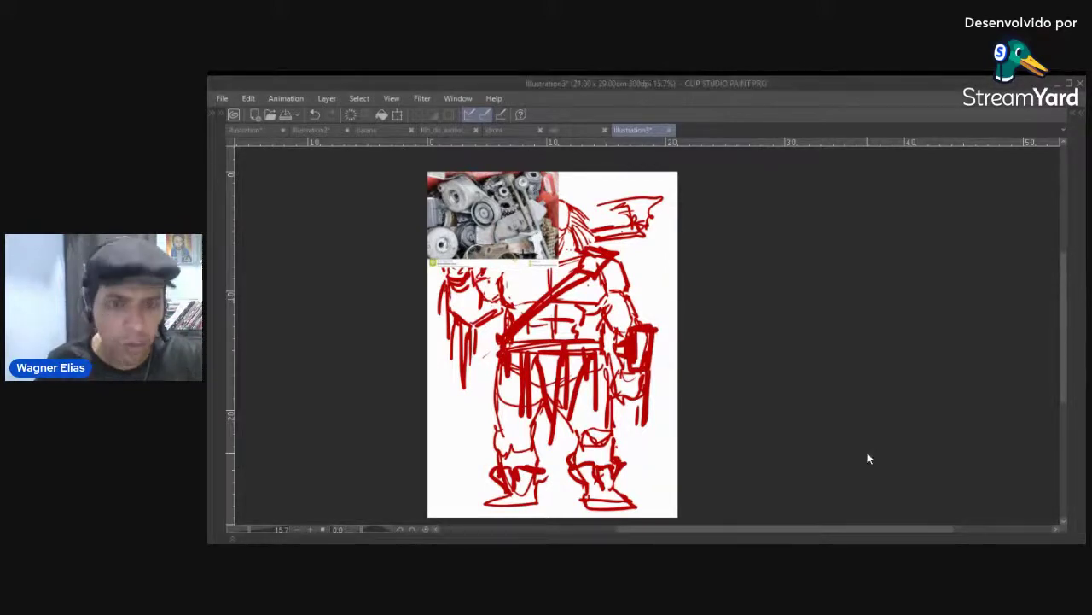
{"action": "key", "text": "ctrl+v"}
{"action": "key", "text": "ctrl+t"}
{"action": "left_click_drag", "start_coordinate": [508, 224], "coordinate": [559, 259]}
{"action": "left_click_drag", "start_coordinate": [556, 247], "coordinate": [563, 355]}
{"action": "left_click_drag", "start_coordinate": [565, 278], "coordinate": [589, 262]}
{"action": "key", "text": "Return"}
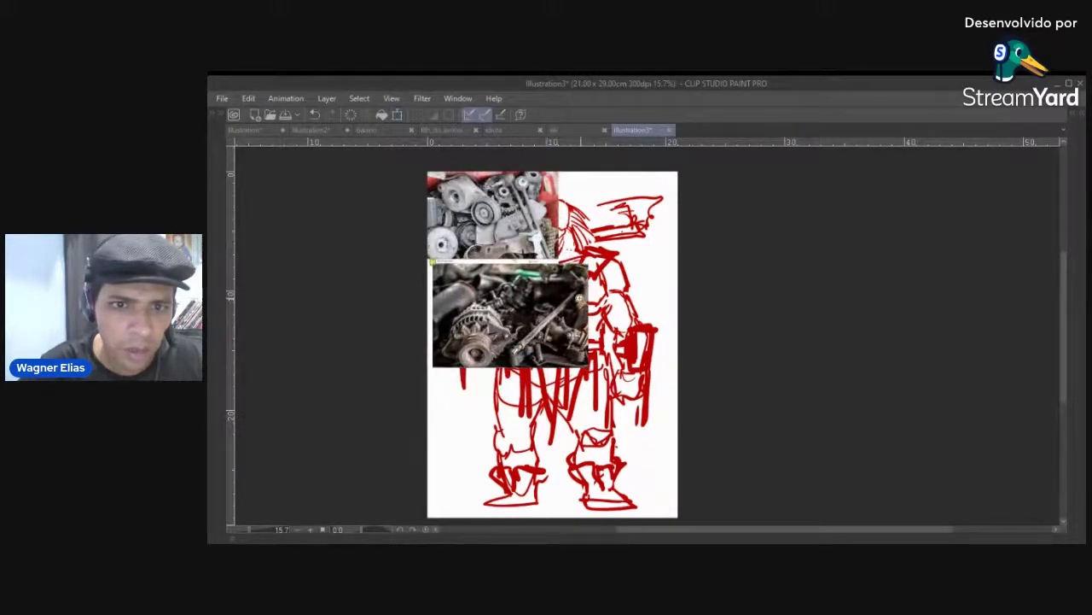
Spread the pasted photos apart, with the alternator photo over the figure's chest and the grey-and-red parts at the canvas's left edge
{"action": "scroll", "coordinate": [572, 316], "scroll_direction": "up", "scroll_amount": 2}
{"action": "scroll", "coordinate": [589, 294], "scroll_direction": "down", "scroll_amount": 1}
{"action": "mouse_move", "coordinate": [574, 290]}
{"action": "left_mouse_down"}
{"action": "mouse_move", "coordinate": [679, 289]}
{"action": "mouse_move", "coordinate": [748, 262]}
{"action": "mouse_move", "coordinate": [770, 222]}
{"action": "left_mouse_up"}
{"action": "left_click_drag", "start_coordinate": [503, 188], "coordinate": [522, 289]}
{"action": "left_click_drag", "start_coordinate": [512, 247], "coordinate": [410, 321]}
{"action": "left_click_drag", "start_coordinate": [452, 192], "coordinate": [514, 222]}
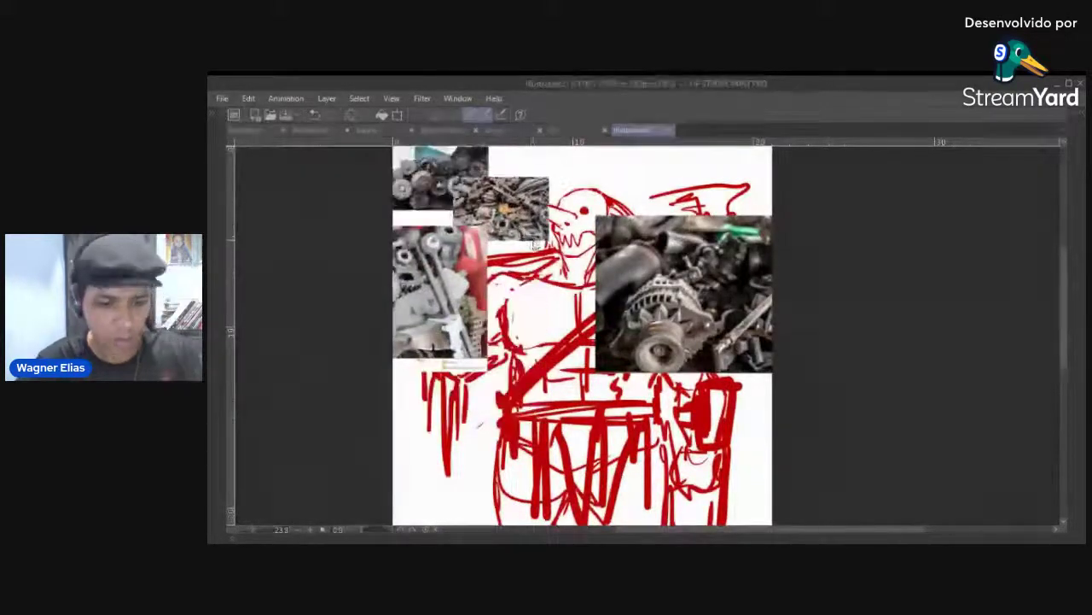
Enlarge the rusty scrap-pile photo across the area above the figure's chest
{"action": "key", "text": "ctrl+t"}
{"action": "left_click_drag", "start_coordinate": [610, 181], "coordinate": [689, 148]}
{"action": "left_click_drag", "start_coordinate": [589, 205], "coordinate": [610, 187]}
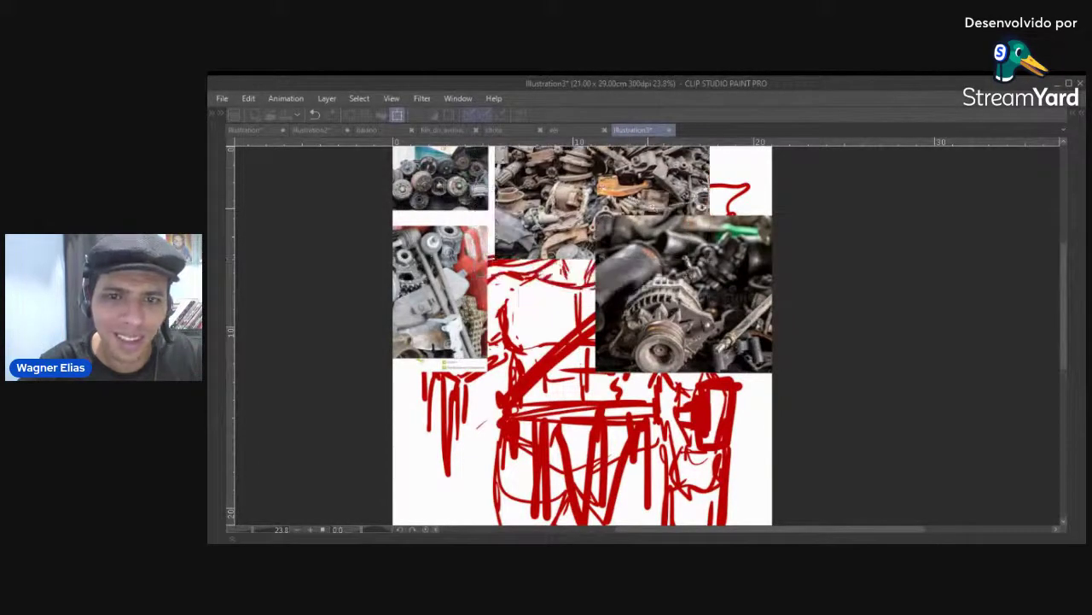
{"action": "scroll", "coordinate": [635, 236], "scroll_direction": "up", "scroll_amount": 3}
{"action": "key", "text": "Return"}
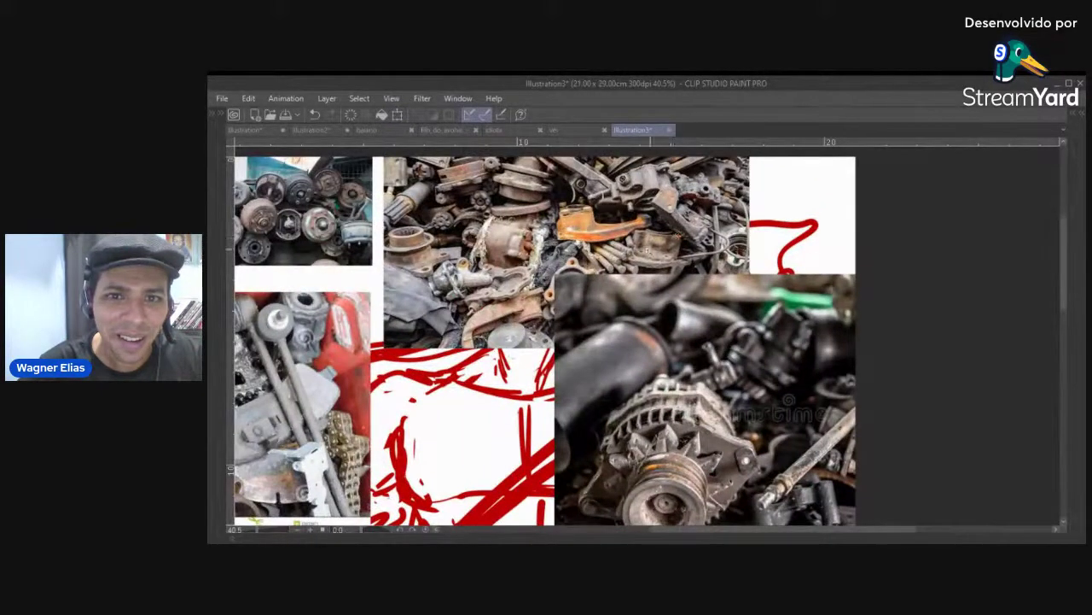
Move the alternator photo down off the torso and shift the scrap-pile photo into the canvas's upper-left corner
{"action": "scroll", "coordinate": [655, 424], "scroll_direction": "down", "scroll_amount": 2}
{"action": "left_click_drag", "start_coordinate": [655, 424], "coordinate": [642, 500]}
{"action": "left_click_drag", "start_coordinate": [638, 224], "coordinate": [526, 248]}
{"action": "scroll", "coordinate": [534, 245], "scroll_direction": "up", "scroll_amount": 3}
{"action": "scroll", "coordinate": [551, 253], "scroll_direction": "down", "scroll_amount": 2}
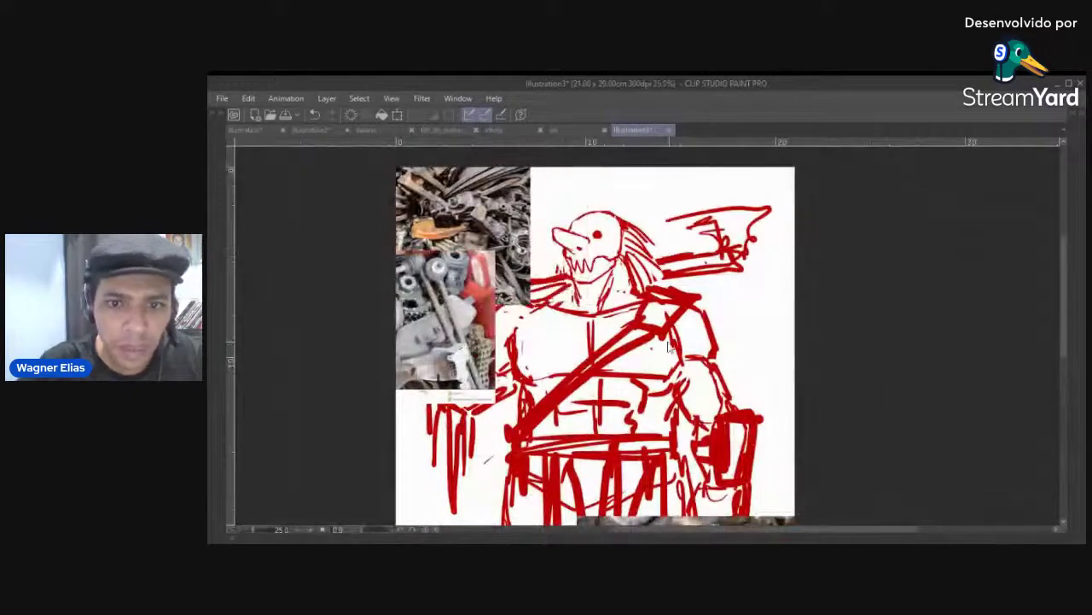
Erase the angular shoulder pad and the strap's upper end, and rough in a small bolt-like cylinder beside the neck
{"action": "scroll", "coordinate": [688, 337], "scroll_direction": "up", "scroll_amount": 2}
{"action": "scroll", "coordinate": [688, 337], "scroll_direction": "down", "scroll_amount": 2}
{"action": "scroll", "coordinate": [686, 336], "scroll_direction": "up", "scroll_amount": 2}
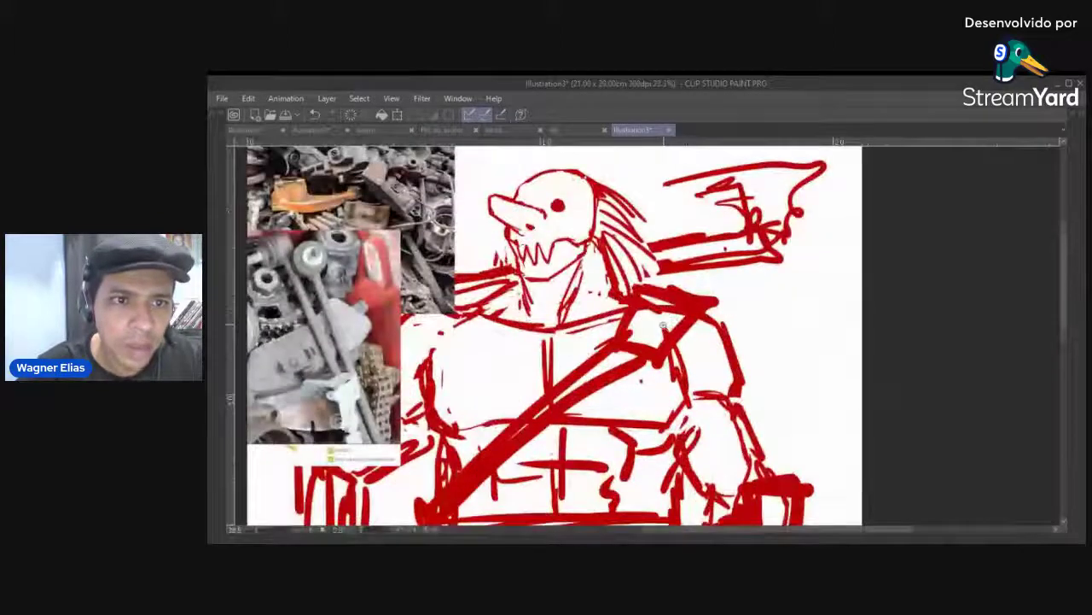
{"action": "scroll", "coordinate": [679, 359], "scroll_direction": "down", "scroll_amount": 1}
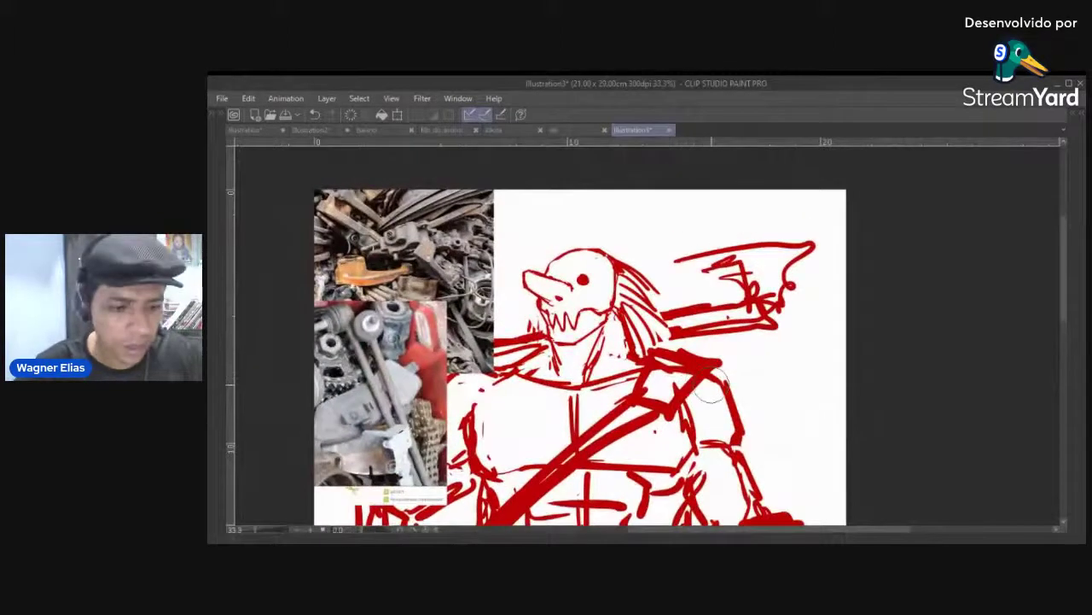
{"action": "key", "text": "Tab"}
{"action": "left_click", "coordinate": [1038, 401]}
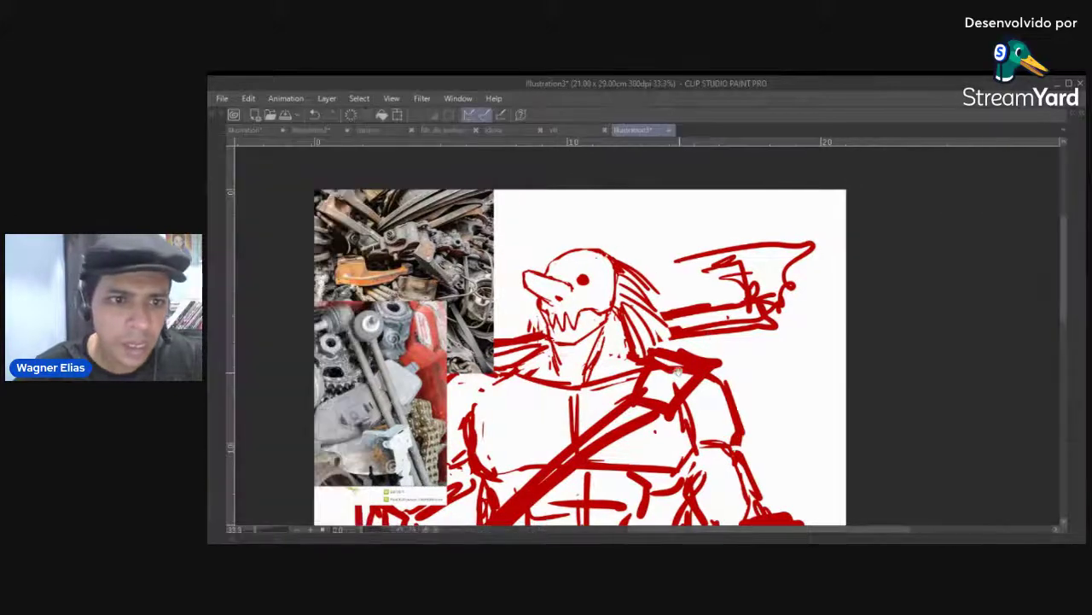
{"action": "key", "text": "Tab"}
{"action": "mouse_move", "coordinate": [653, 359]}
{"action": "left_mouse_down"}
{"action": "mouse_move", "coordinate": [664, 334]}
{"action": "mouse_move", "coordinate": [658, 361]}
{"action": "mouse_move", "coordinate": [687, 367]}
{"action": "mouse_move", "coordinate": [707, 341]}
{"action": "left_mouse_up"}
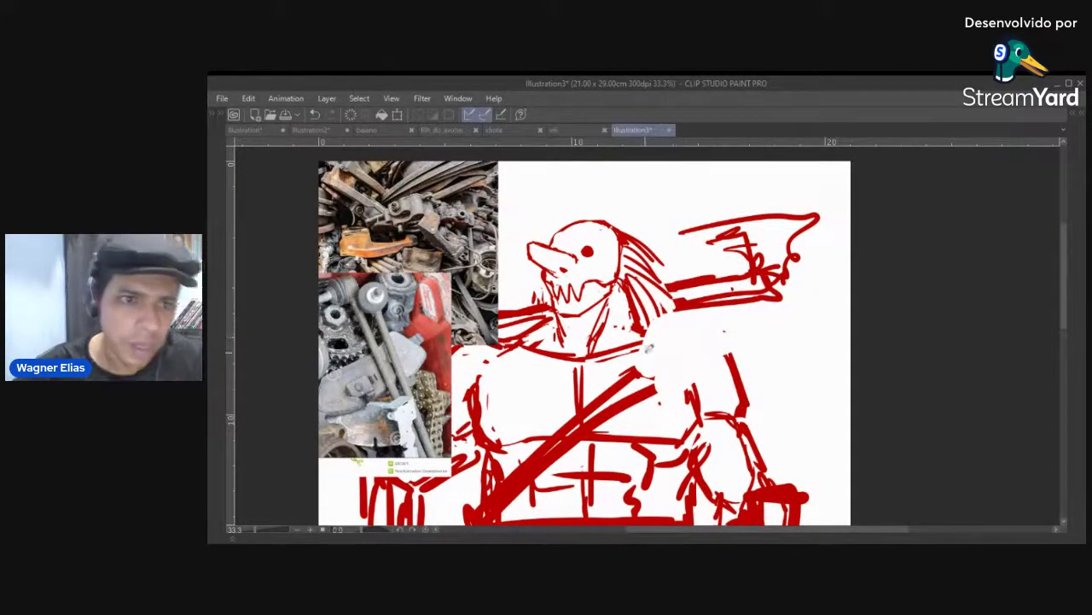
{"action": "mouse_move", "coordinate": [654, 319]}
{"action": "left_mouse_down"}
{"action": "mouse_move", "coordinate": [646, 336]}
{"action": "mouse_move", "coordinate": [680, 326]}
{"action": "mouse_move", "coordinate": [674, 343]}
{"action": "mouse_move", "coordinate": [687, 332]}
{"action": "mouse_move", "coordinate": [655, 339]}
{"action": "mouse_move", "coordinate": [666, 374]}
{"action": "mouse_move", "coordinate": [629, 367]}
{"action": "mouse_move", "coordinate": [655, 393]}
{"action": "mouse_move", "coordinate": [623, 380]}
{"action": "left_mouse_up"}
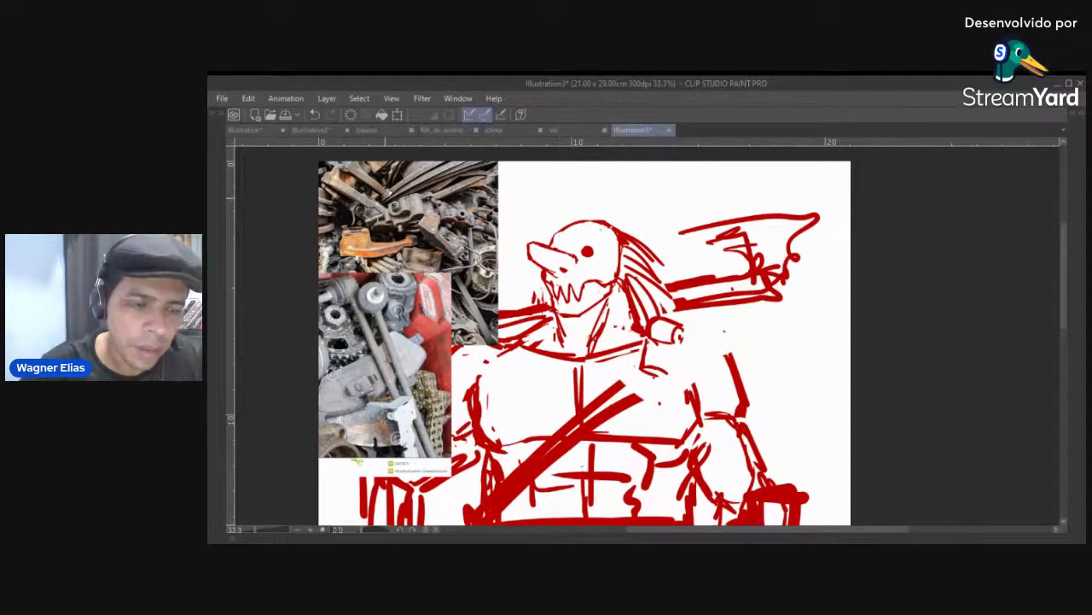
Move the red sketch layer above all the reference photo layers
{"action": "key", "text": "Tab"}
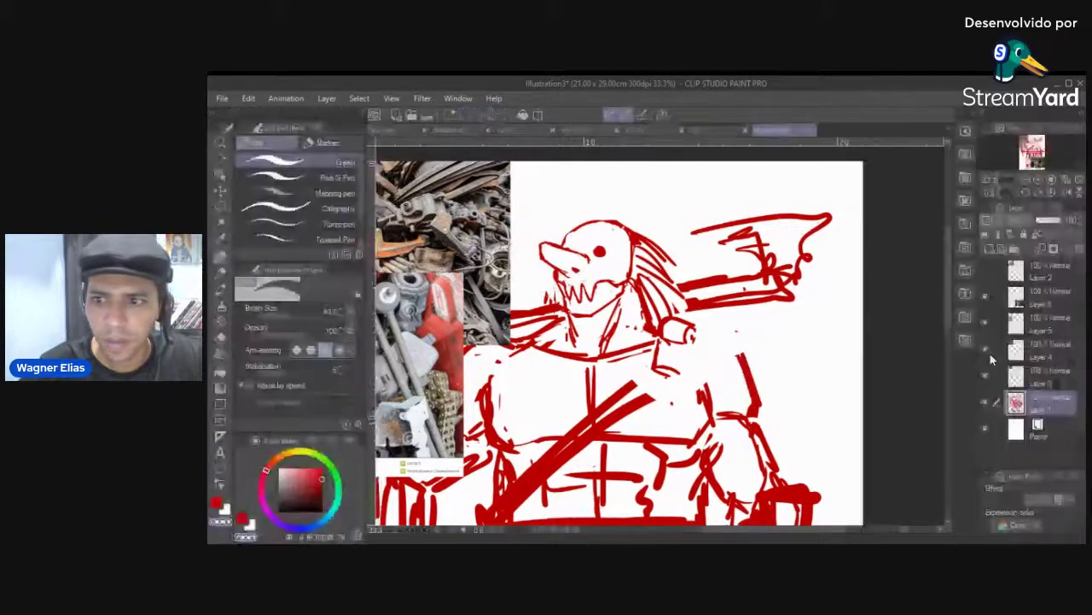
{"action": "mouse_move", "coordinate": [1043, 408]}
{"action": "left_mouse_down"}
{"action": "mouse_move", "coordinate": [1049, 371]}
{"action": "mouse_move", "coordinate": [983, 270]}
{"action": "left_mouse_up"}
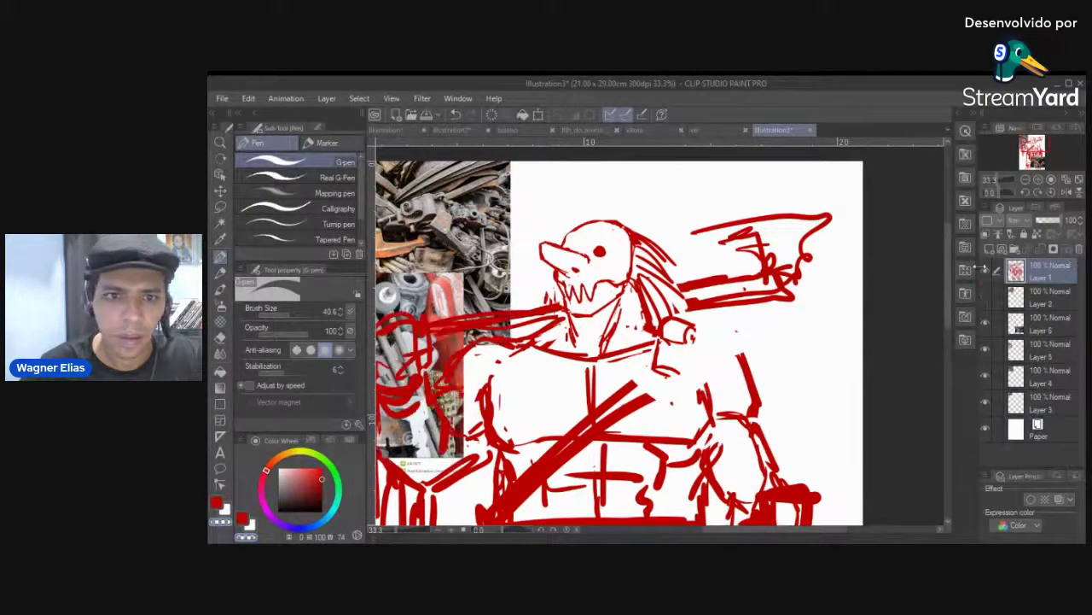
{"action": "key", "text": "Tab"}
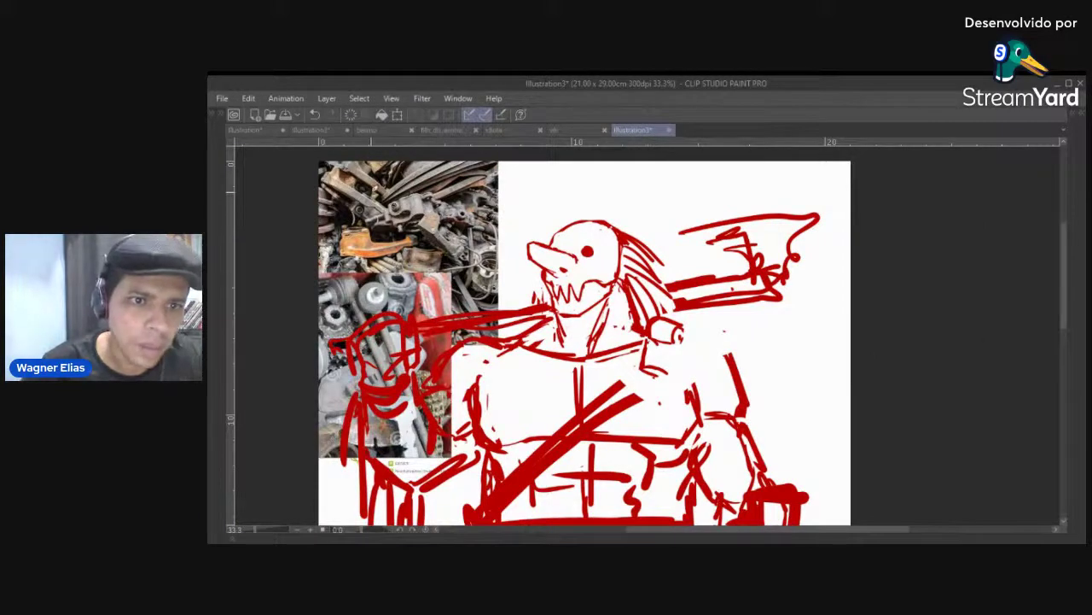
{"action": "mouse_move", "coordinate": [384, 193]}
{"action": "left_mouse_down"}
{"action": "mouse_move", "coordinate": [401, 176]}
{"action": "mouse_move", "coordinate": [386, 248]}
{"action": "left_mouse_up"}
{"action": "key", "text": "ctrl+z"}
Erase the small cylinder and the leftover lines around the shoulder and the axe handle's near end
{"action": "left_click", "coordinate": [681, 369]}
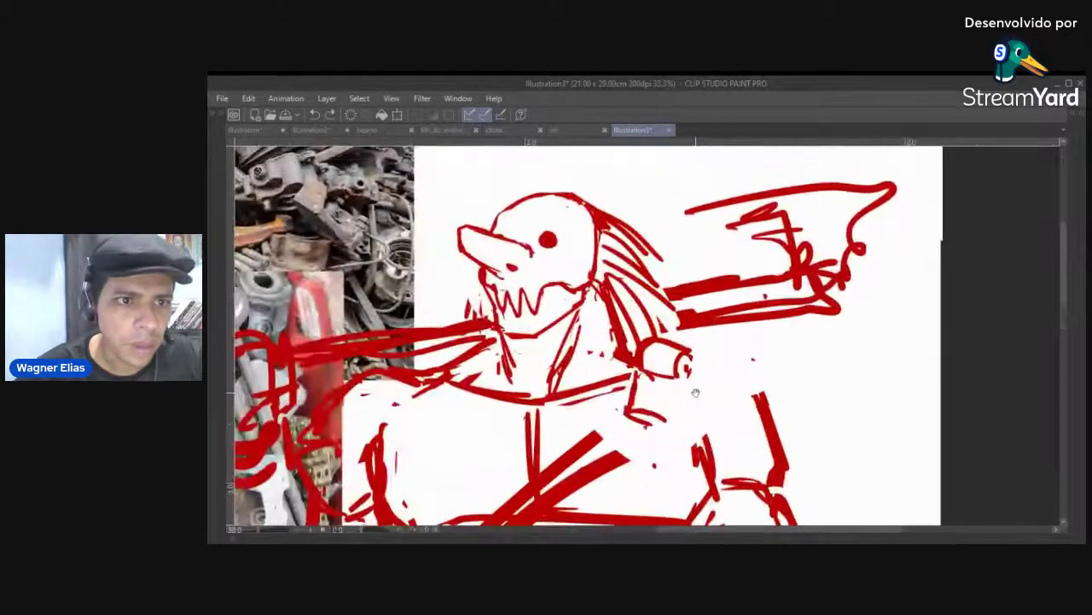
{"action": "key", "text": "e"}
{"action": "mouse_move", "coordinate": [715, 368]}
{"action": "left_mouse_down"}
{"action": "mouse_move", "coordinate": [703, 393]}
{"action": "mouse_move", "coordinate": [686, 376]}
{"action": "mouse_move", "coordinate": [675, 427]}
{"action": "mouse_move", "coordinate": [639, 316]}
{"action": "left_mouse_up"}
{"action": "key", "text": "p"}
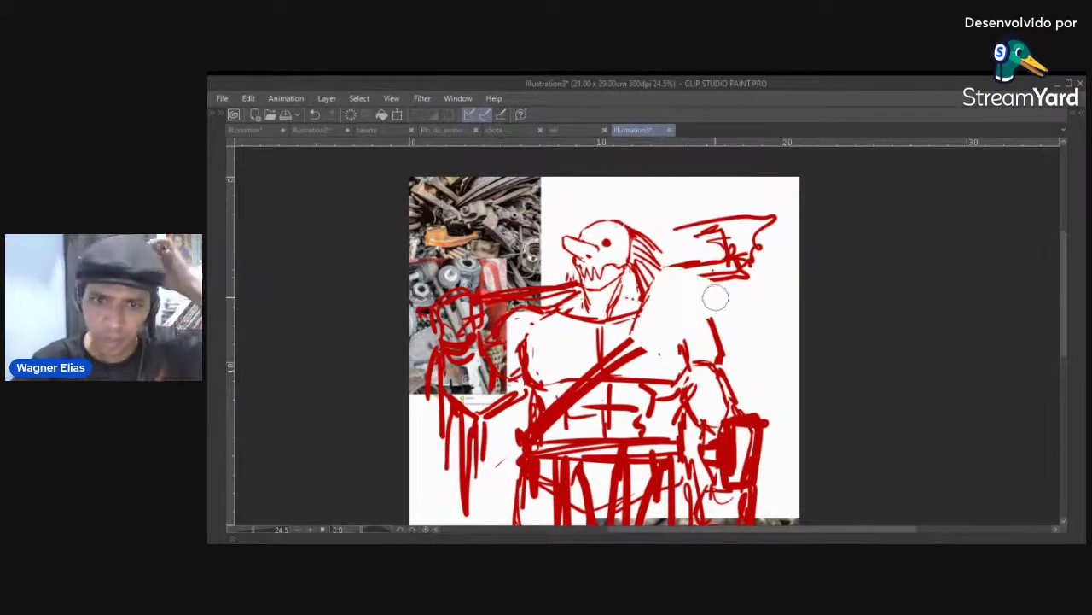
{"action": "mouse_move", "coordinate": [691, 337]}
{"action": "left_mouse_down"}
{"action": "mouse_move", "coordinate": [707, 322]}
{"action": "mouse_move", "coordinate": [702, 332]}
{"action": "left_mouse_up"}
{"action": "key", "text": "p"}
{"action": "left_click_drag", "start_coordinate": [668, 267], "coordinate": [727, 295]}
{"action": "key", "text": "ctrl+z"}
{"action": "key", "text": "ctrl+z"}
{"action": "key", "text": "ctrl+z"}
Outline a broad shoulder plate reaching from behind the head over the upper arm to the chest strap
{"action": "left_click_drag", "start_coordinate": [669, 266], "coordinate": [726, 305]}
{"action": "left_click_drag", "start_coordinate": [702, 318], "coordinate": [731, 314]}
{"action": "left_click_drag", "start_coordinate": [631, 341], "coordinate": [656, 356]}
{"action": "scroll", "coordinate": [659, 343], "scroll_direction": "up", "scroll_amount": 1}
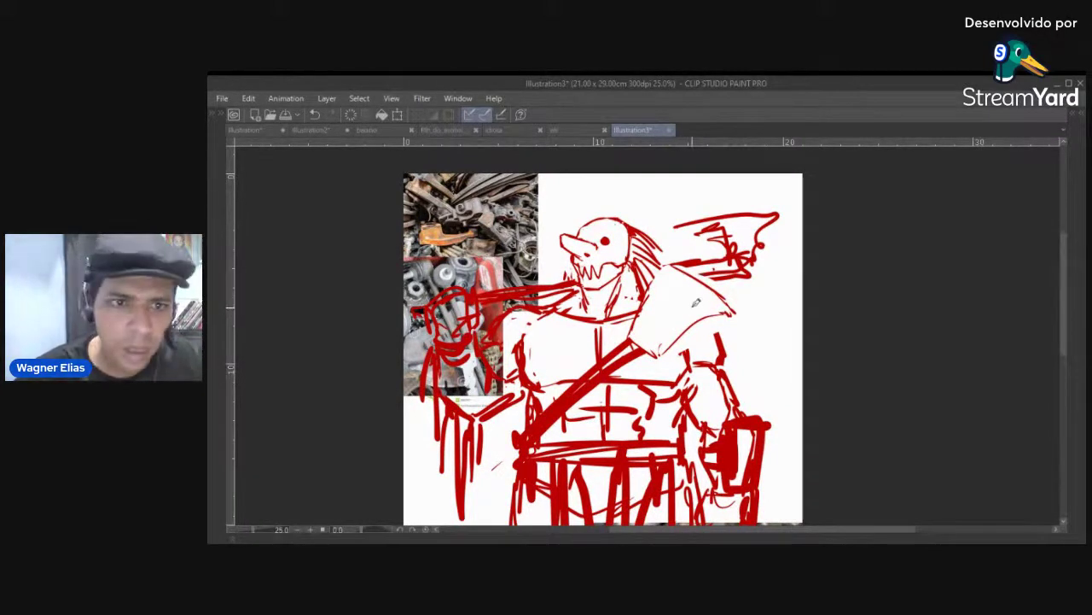
{"action": "scroll", "coordinate": [695, 306], "scroll_direction": "up", "scroll_amount": 1}
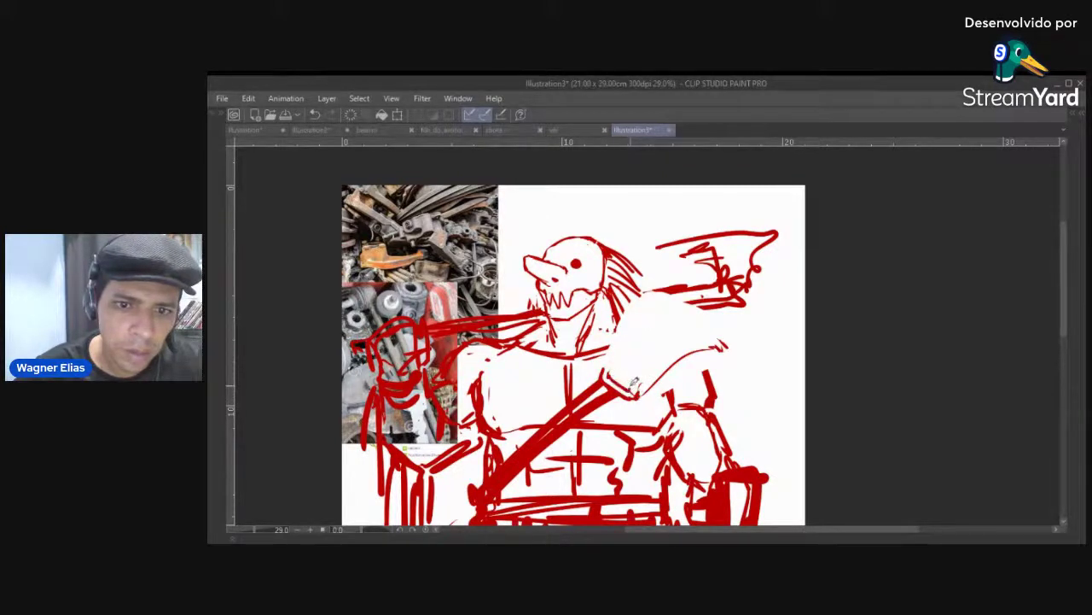
Turn the shoulder plate into an engine part with a ribbed lower block, a curved bracket with bolt hole, and a recessed cylinder
{"action": "left_click_drag", "start_coordinate": [625, 373], "coordinate": [613, 389]}
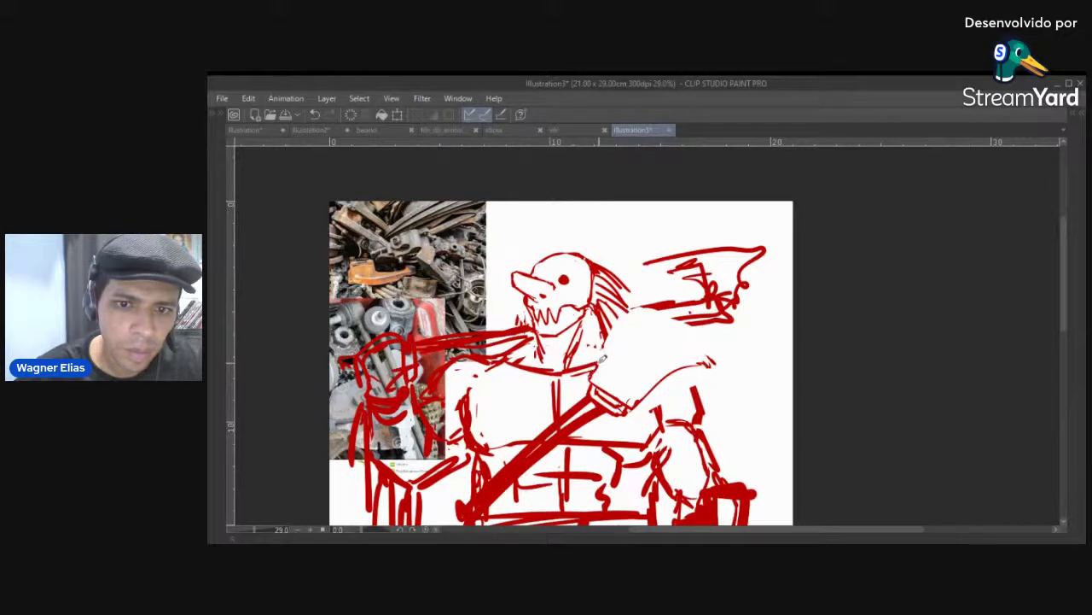
{"action": "mouse_move", "coordinate": [604, 355]}
{"action": "left_mouse_down"}
{"action": "mouse_move", "coordinate": [650, 386]}
{"action": "mouse_move", "coordinate": [685, 365]}
{"action": "mouse_move", "coordinate": [652, 392]}
{"action": "mouse_move", "coordinate": [711, 360]}
{"action": "mouse_move", "coordinate": [646, 391]}
{"action": "mouse_move", "coordinate": [617, 374]}
{"action": "mouse_move", "coordinate": [650, 392]}
{"action": "mouse_move", "coordinate": [601, 367]}
{"action": "mouse_move", "coordinate": [646, 396]}
{"action": "left_mouse_up"}
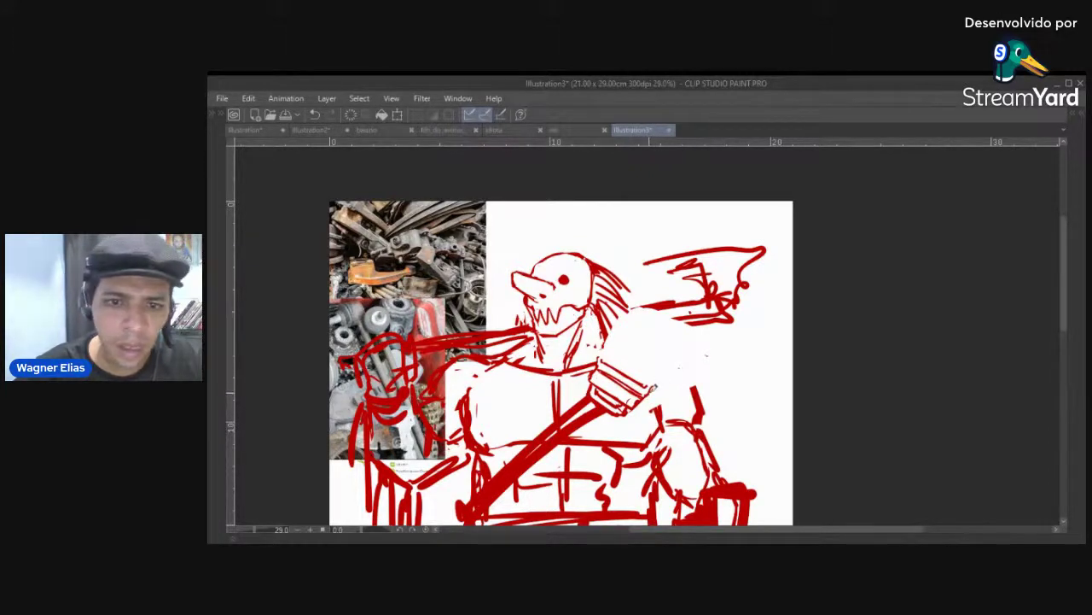
{"action": "left_click_drag", "start_coordinate": [669, 363], "coordinate": [700, 347]}
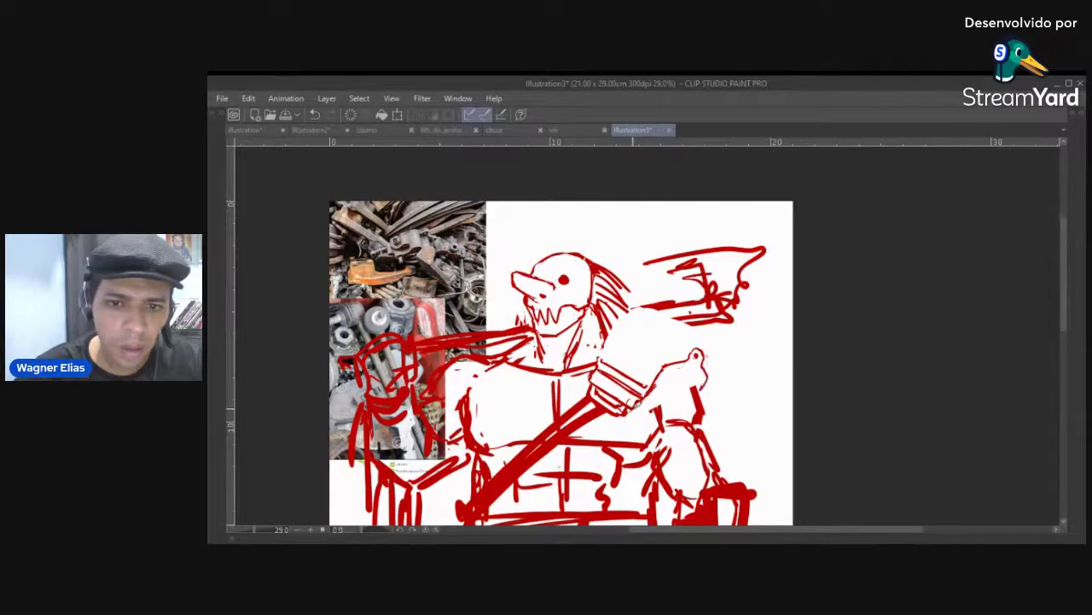
{"action": "mouse_move", "coordinate": [638, 406]}
{"action": "left_mouse_down"}
{"action": "mouse_move", "coordinate": [675, 369]}
{"action": "mouse_move", "coordinate": [703, 373]}
{"action": "left_mouse_up"}
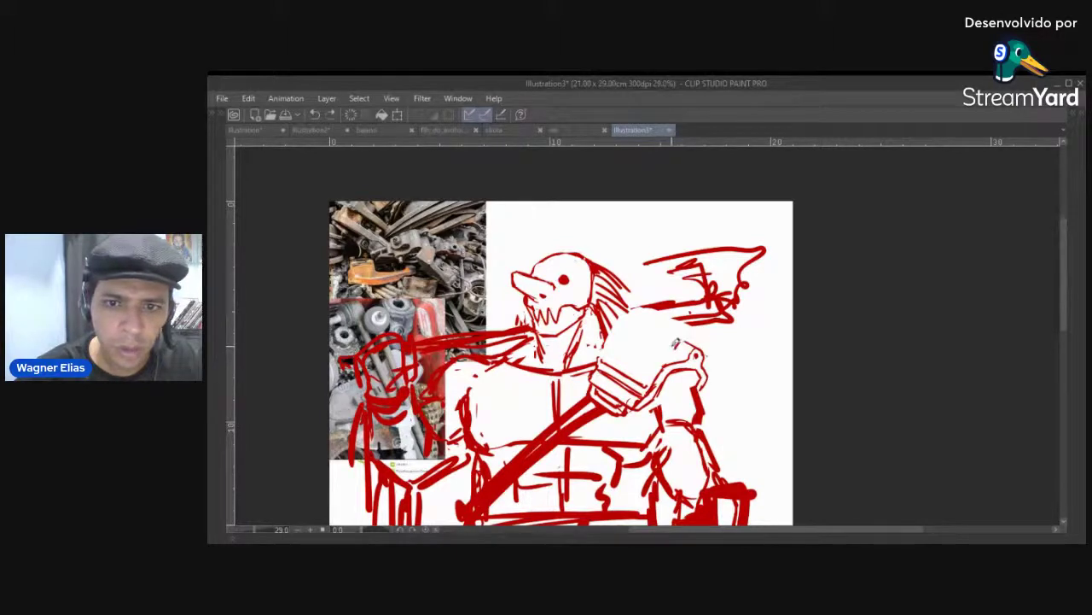
{"action": "left_click_drag", "start_coordinate": [648, 323], "coordinate": [683, 340]}
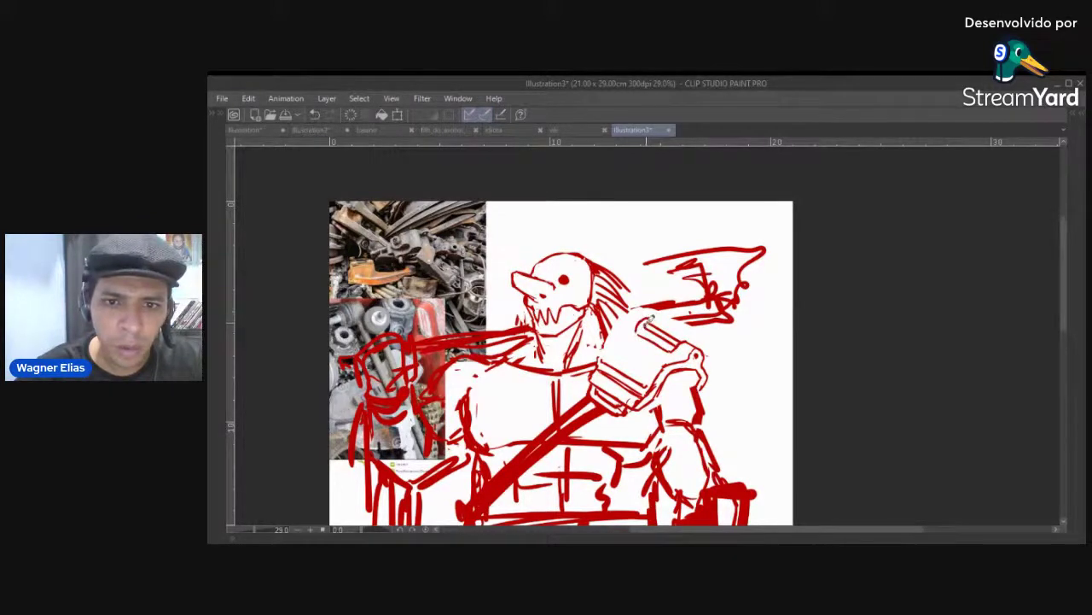
{"action": "left_click_drag", "start_coordinate": [651, 326], "coordinate": [672, 344]}
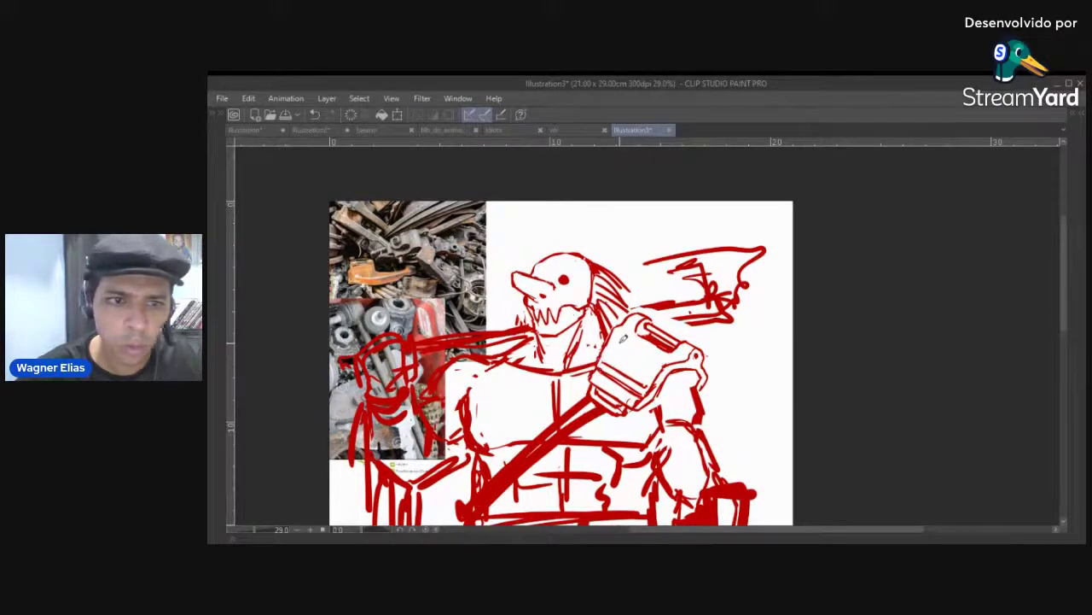
Rearrange the scrap-pile and grey-and-red parts photos within the canvas's upper-left corner
{"action": "scroll", "coordinate": [597, 328], "scroll_direction": "up", "scroll_amount": 2}
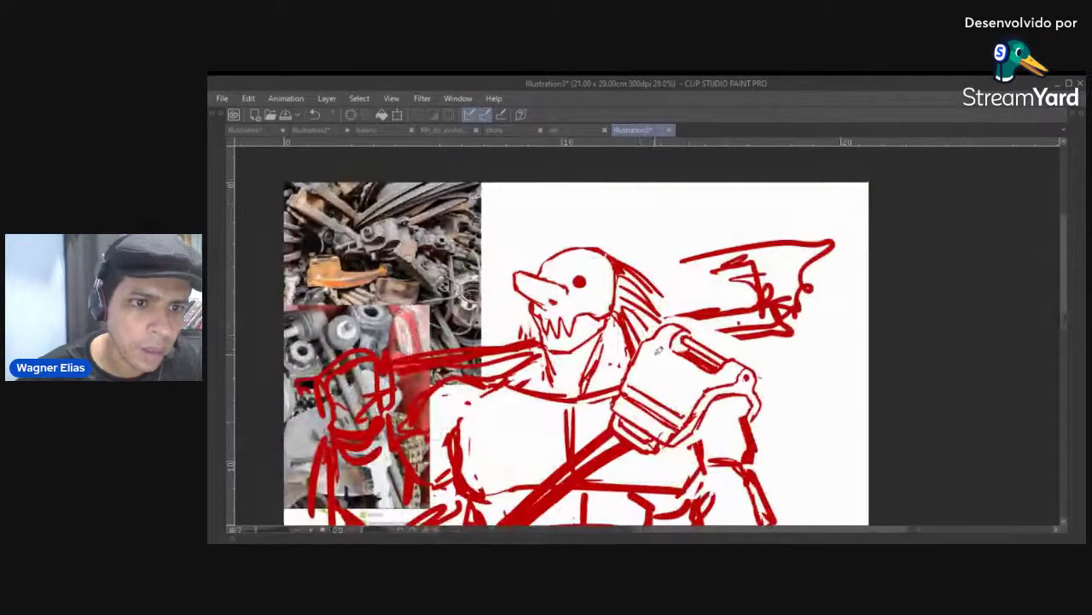
{"action": "mouse_move", "coordinate": [449, 249]}
{"action": "left_mouse_down"}
{"action": "mouse_move", "coordinate": [446, 370]}
{"action": "mouse_move", "coordinate": [462, 288]}
{"action": "mouse_move", "coordinate": [451, 356]}
{"action": "mouse_move", "coordinate": [514, 294]}
{"action": "mouse_move", "coordinate": [440, 246]}
{"action": "left_mouse_up"}
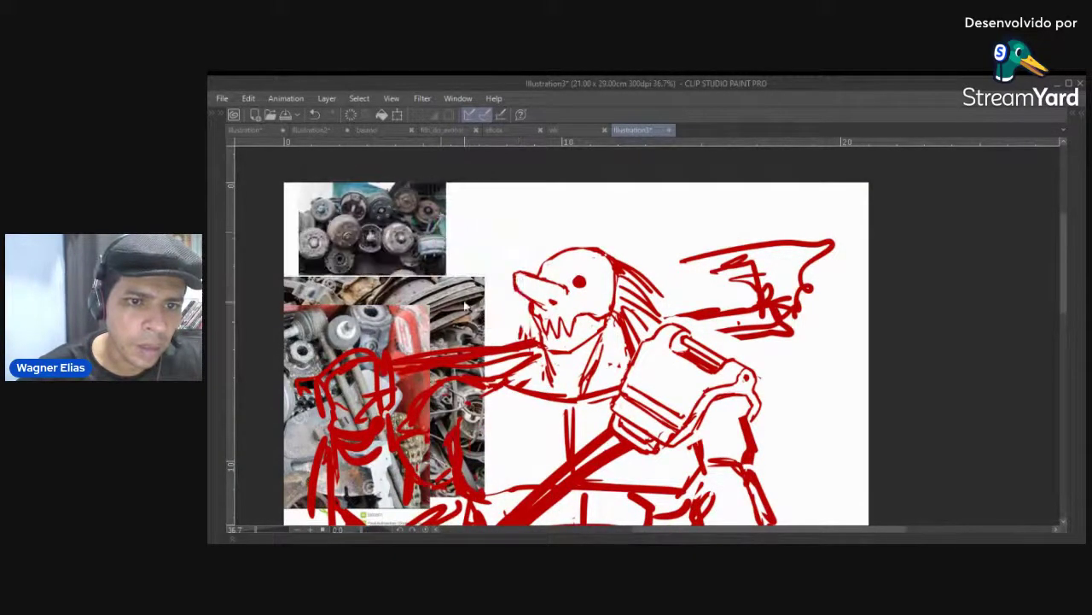
{"action": "left_click_drag", "start_coordinate": [468, 307], "coordinate": [464, 221]}
{"action": "left_click_drag", "start_coordinate": [399, 337], "coordinate": [416, 238]}
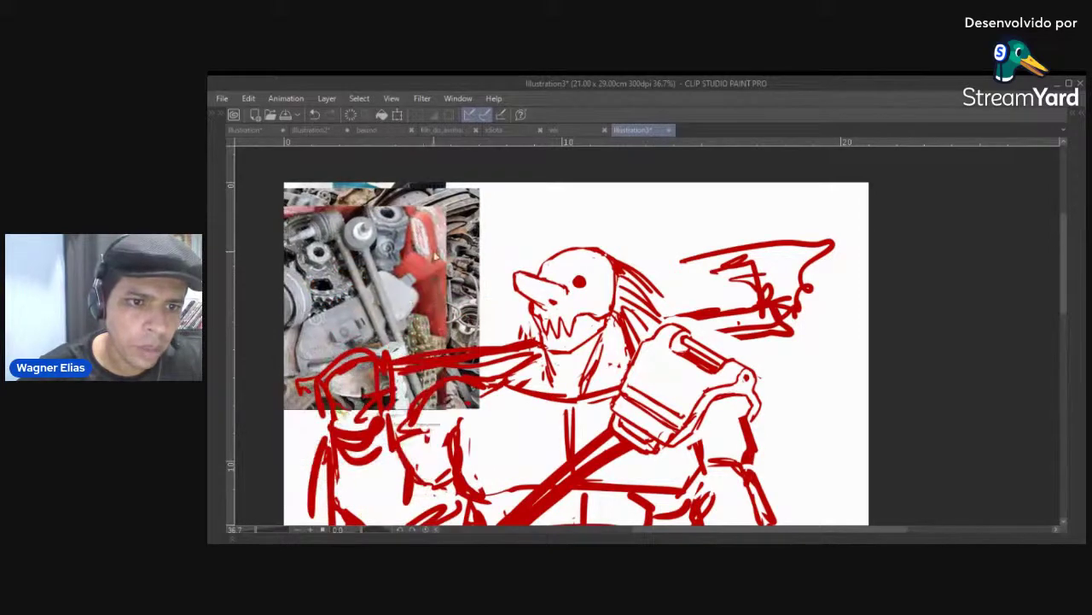
{"action": "left_click_drag", "start_coordinate": [496, 284], "coordinate": [530, 281]}
Add slots, small clips and cylinder shading to the shoulder armour, with the grey-and-red parts photo moved below the scrap-pile photo
{"action": "left_click_drag", "start_coordinate": [717, 372], "coordinate": [671, 310]}
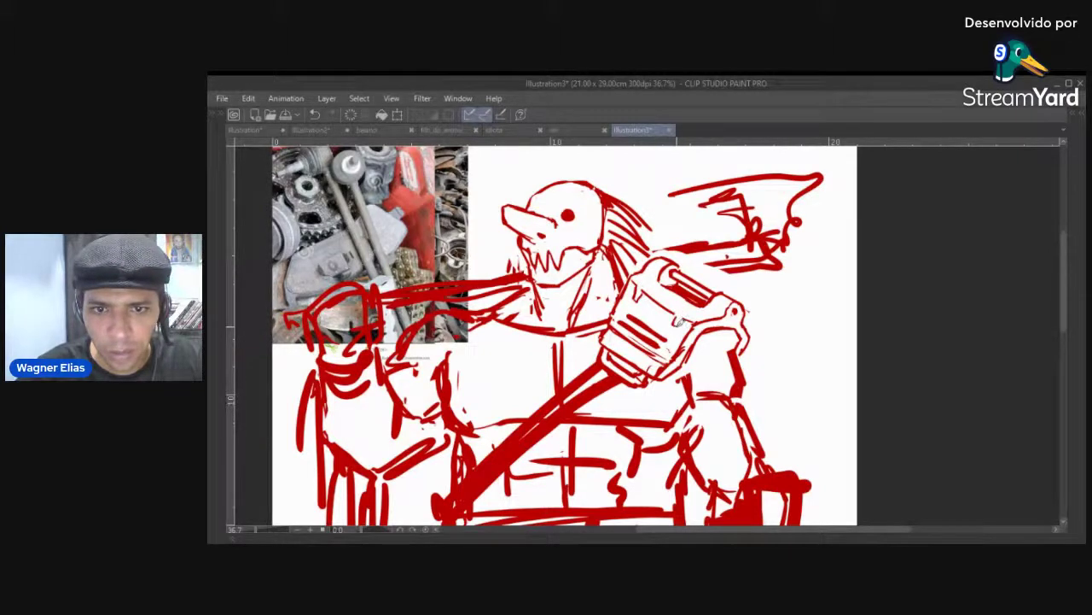
{"action": "scroll", "coordinate": [674, 300], "scroll_direction": "down", "scroll_amount": 2}
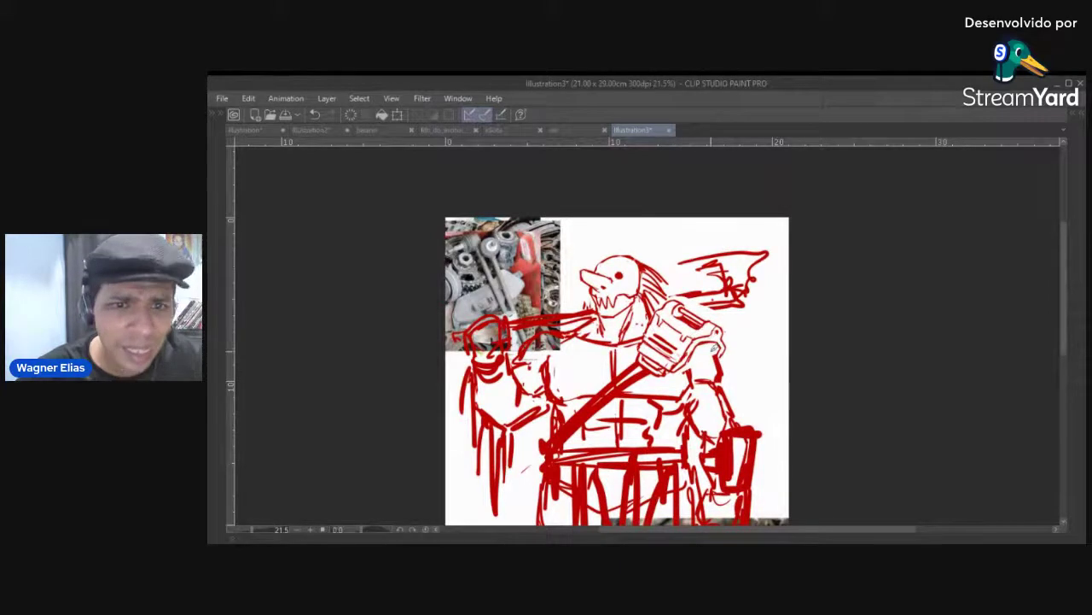
{"action": "scroll", "coordinate": [529, 268], "scroll_direction": "up", "scroll_amount": 2}
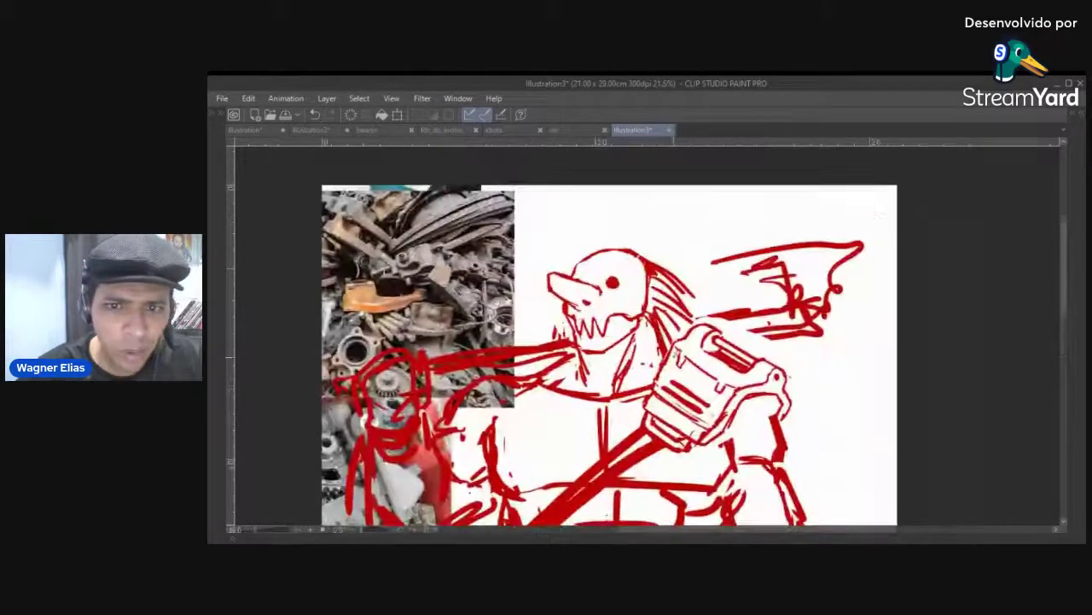
{"action": "left_click_drag", "start_coordinate": [685, 373], "coordinate": [625, 352]}
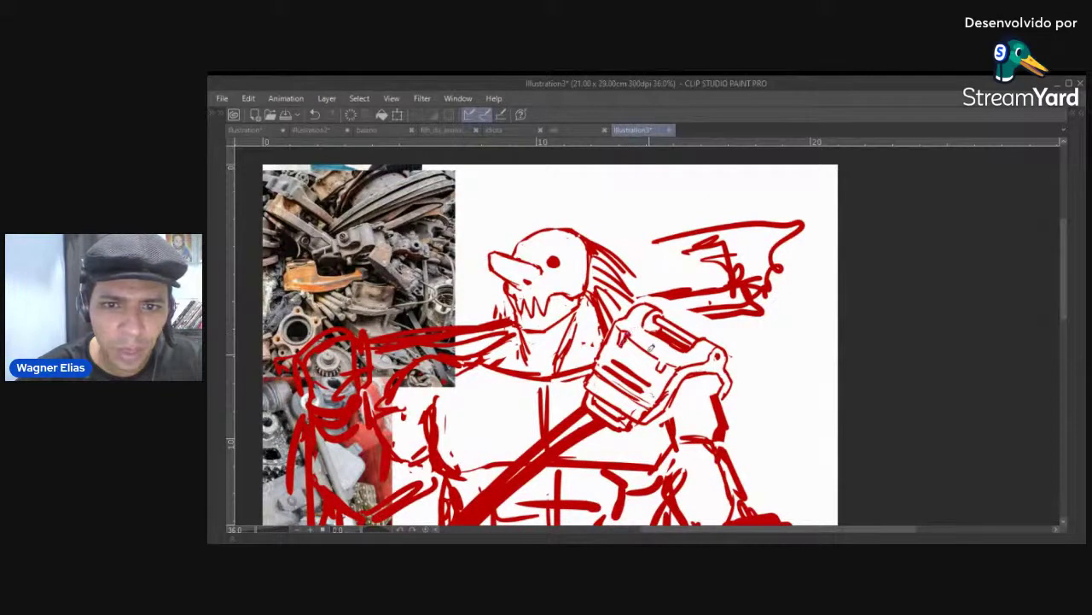
{"action": "left_click_drag", "start_coordinate": [672, 362], "coordinate": [693, 347]}
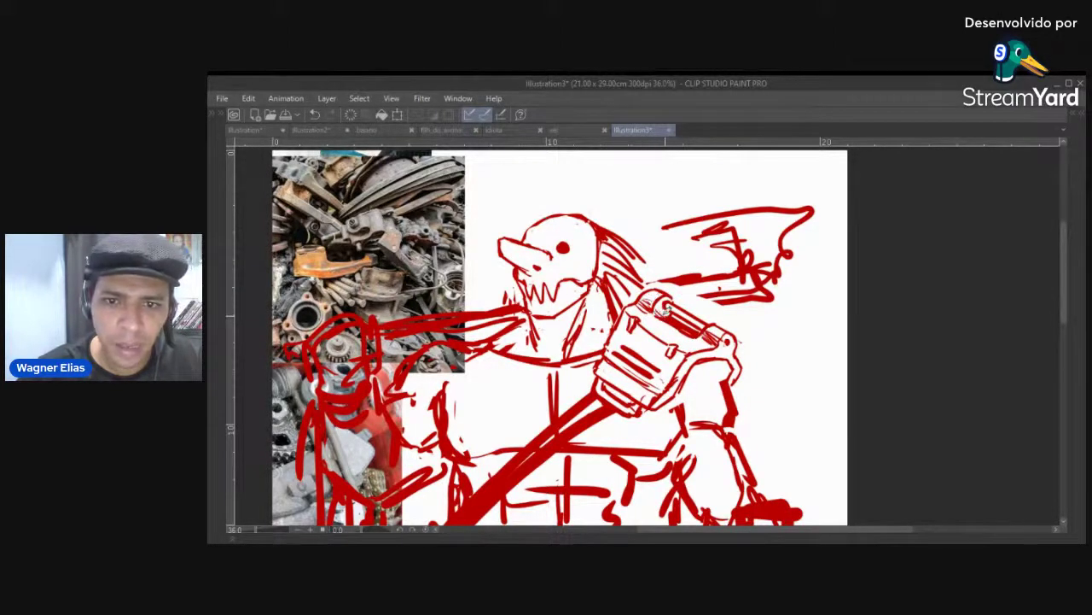
{"action": "scroll", "coordinate": [711, 350], "scroll_direction": "down", "scroll_amount": 3}
{"action": "scroll", "coordinate": [711, 333], "scroll_direction": "up", "scroll_amount": 2}
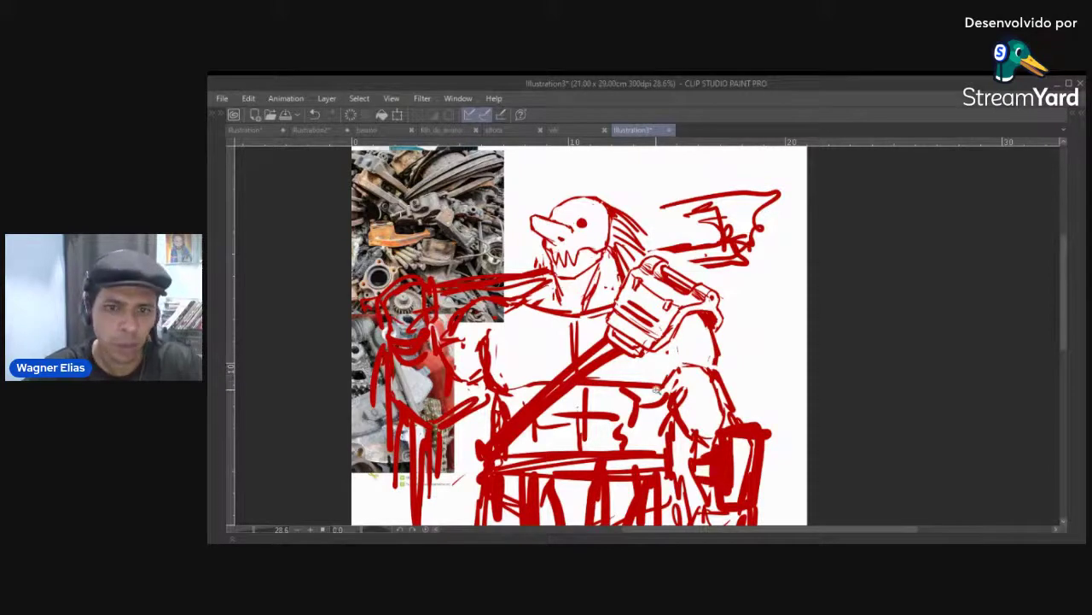
Erase the thick diagonal strap and the lower chest line across the torso
{"action": "scroll", "coordinate": [656, 389], "scroll_direction": "down", "scroll_amount": 2}
{"action": "mouse_move", "coordinate": [656, 389]}
{"action": "left_mouse_down"}
{"action": "mouse_move", "coordinate": [663, 287]}
{"action": "mouse_move", "coordinate": [664, 343]}
{"action": "mouse_move", "coordinate": [589, 358]}
{"action": "mouse_move", "coordinate": [636, 318]}
{"action": "mouse_move", "coordinate": [543, 386]}
{"action": "left_mouse_up"}
{"action": "scroll", "coordinate": [606, 353], "scroll_direction": "up", "scroll_amount": 5}
{"action": "key", "text": "minus"}
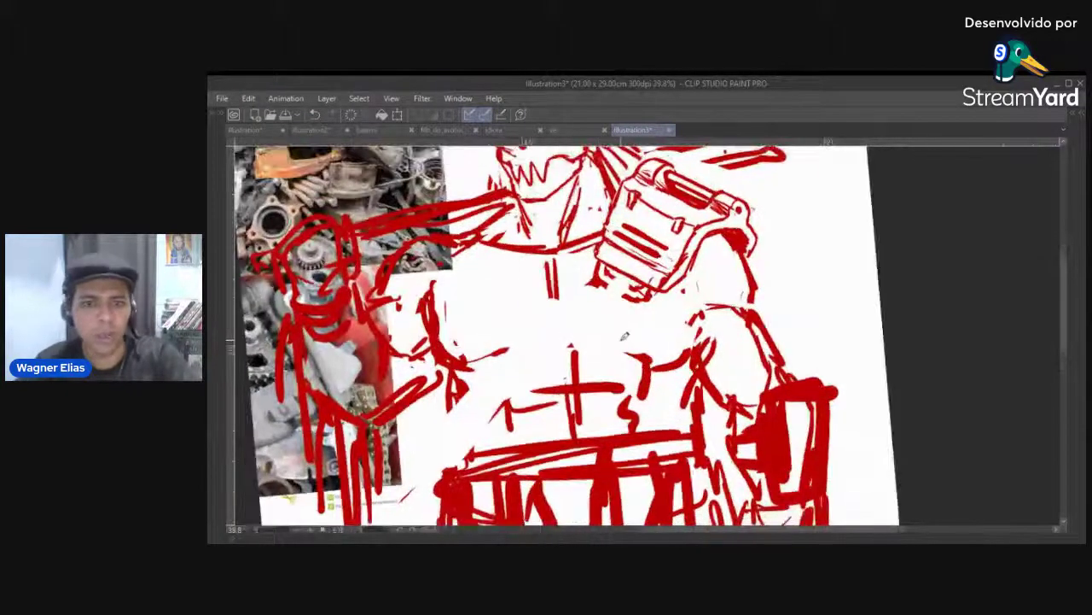
Sketch a small buckle fitting under the lower edge of the shoulder armour
{"action": "left_click_drag", "start_coordinate": [624, 337], "coordinate": [598, 298]}
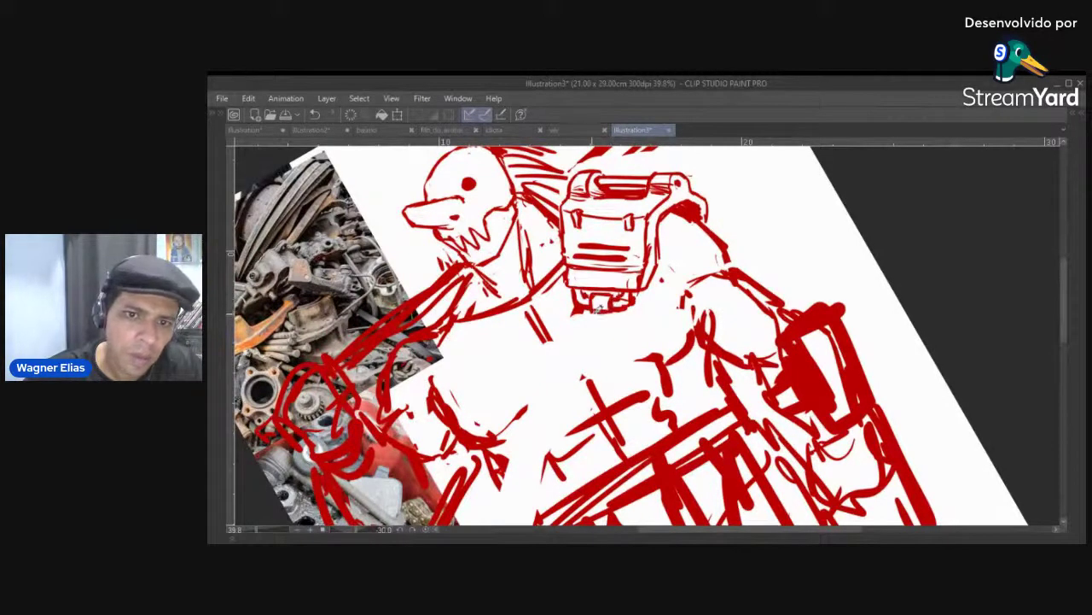
{"action": "scroll", "coordinate": [599, 308], "scroll_direction": "down", "scroll_amount": 4}
{"action": "mouse_move", "coordinate": [599, 308]}
{"action": "left_mouse_down"}
{"action": "mouse_move", "coordinate": [656, 235]}
{"action": "mouse_move", "coordinate": [658, 212]}
{"action": "left_mouse_up"}
{"action": "scroll", "coordinate": [655, 237], "scroll_direction": "up", "scroll_amount": 3}
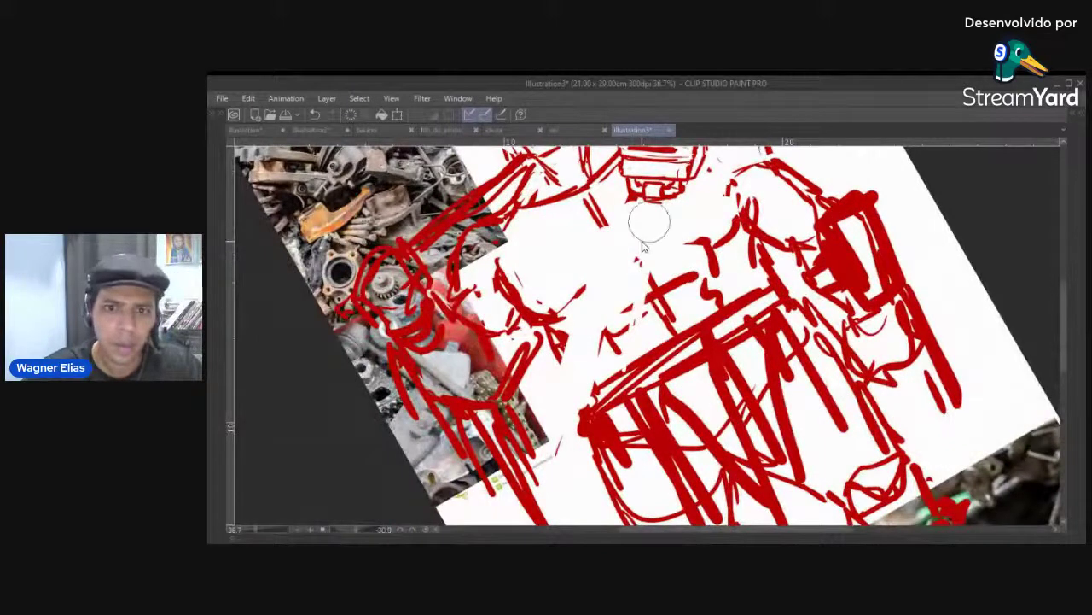
{"action": "left_click_drag", "start_coordinate": [648, 239], "coordinate": [595, 449]}
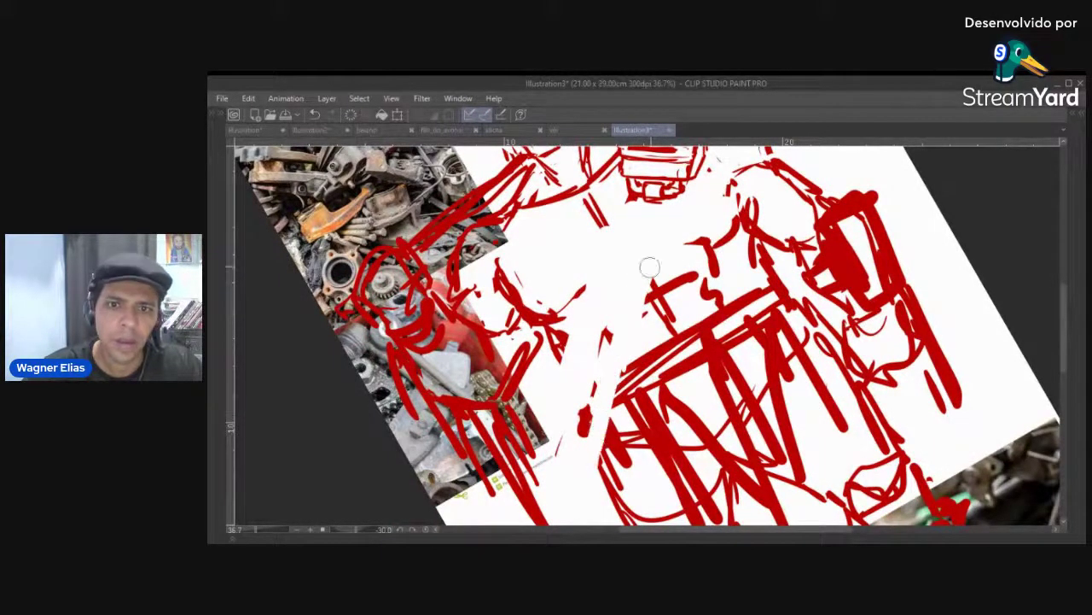
{"action": "key", "text": "ctrl+z"}
{"action": "key", "text": "ctrl+z"}
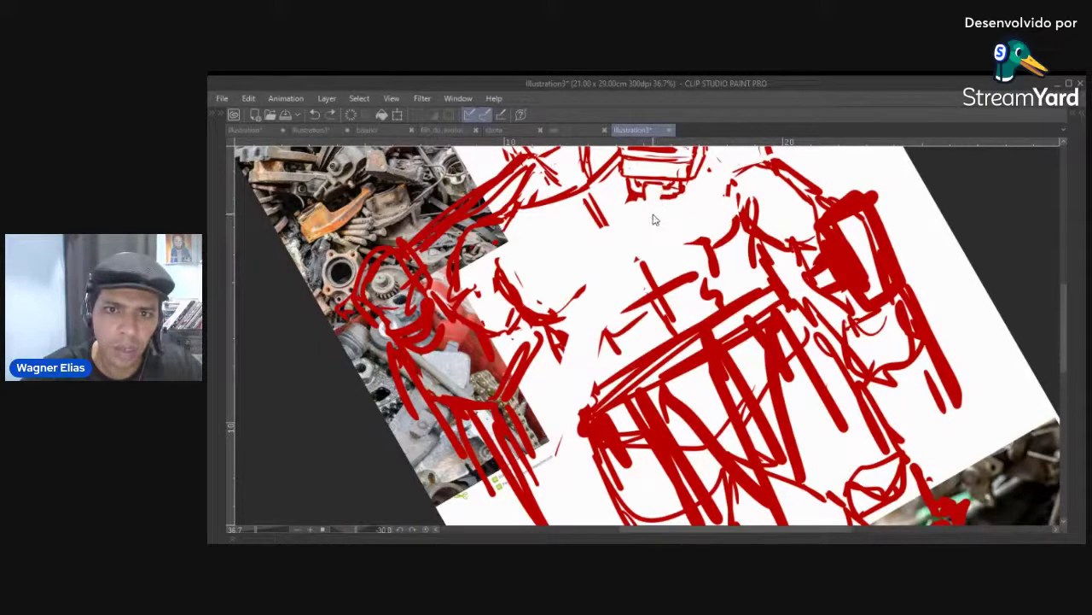
Erase a narrow path through the abdomen and belt lines, and extend the buckle under the shoulder armour with a small loop
{"action": "mouse_move", "coordinate": [651, 213]}
{"action": "left_mouse_down"}
{"action": "mouse_move", "coordinate": [645, 356]}
{"action": "mouse_move", "coordinate": [648, 325]}
{"action": "left_mouse_up"}
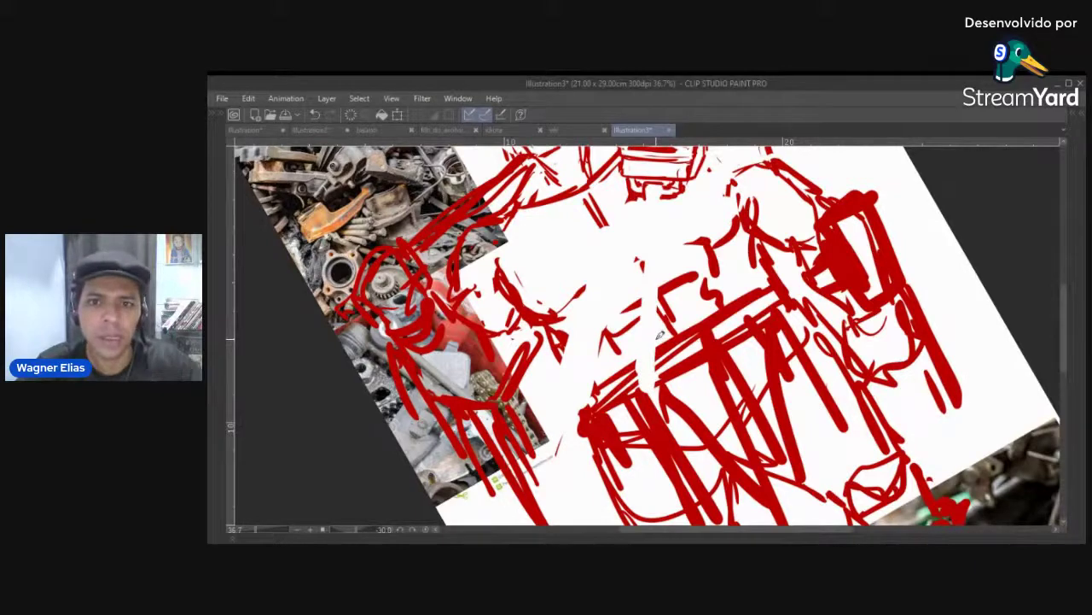
{"action": "key", "text": "asciicircum"}
{"action": "key", "text": "asciicircum"}
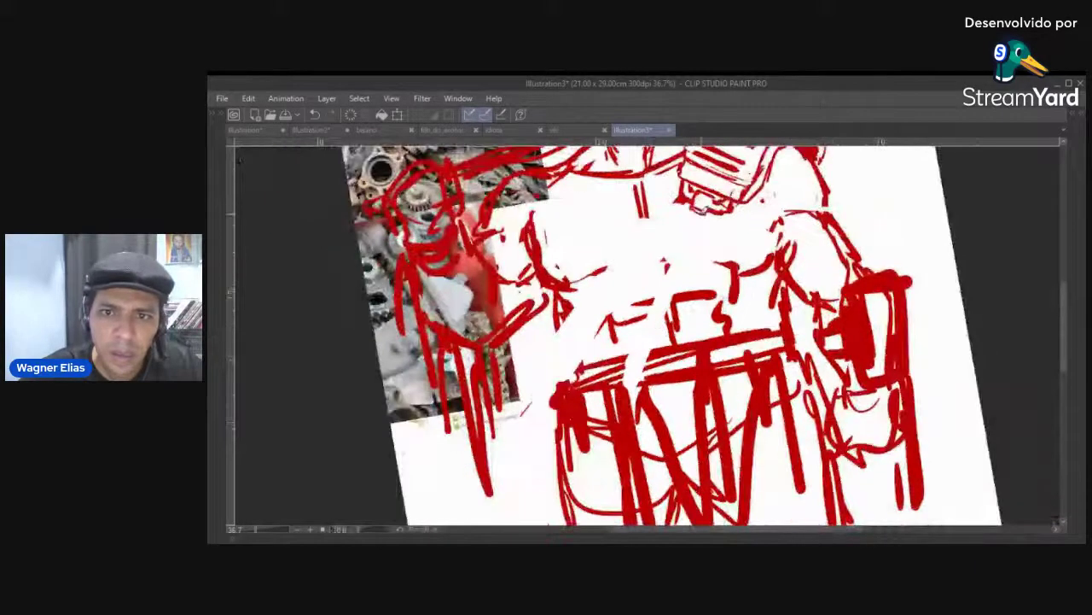
{"action": "left_click_drag", "start_coordinate": [692, 243], "coordinate": [683, 237]}
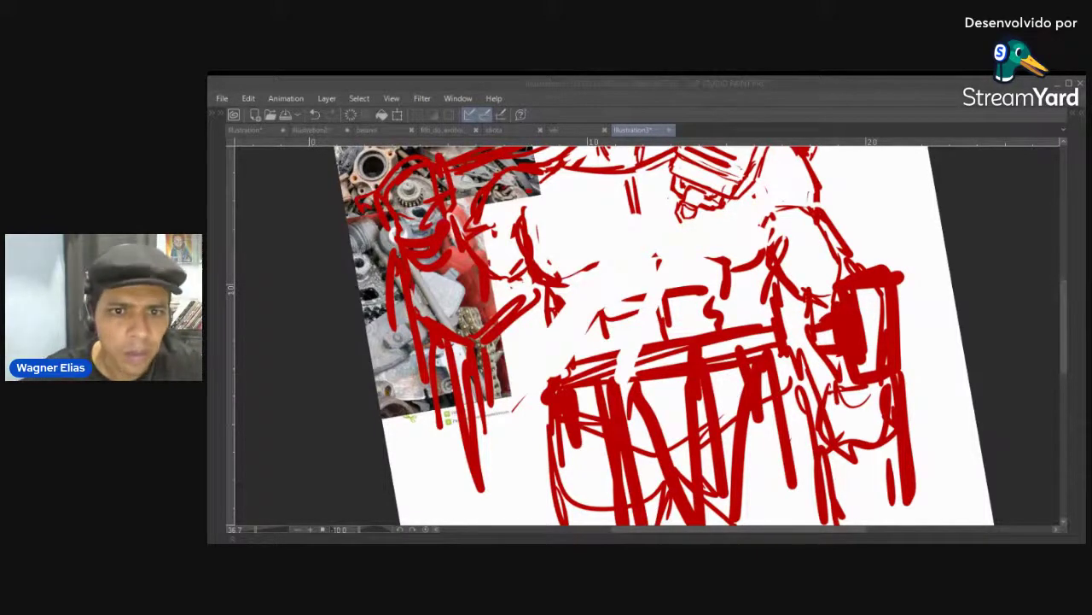
Draw a narrow diagonal strap from the clip under the shoulder armour to the waist, and erase the thick belt lines
{"action": "left_click_drag", "start_coordinate": [653, 258], "coordinate": [590, 270]}
{"action": "mouse_move", "coordinate": [623, 227]}
{"action": "left_mouse_down"}
{"action": "mouse_move", "coordinate": [640, 212]}
{"action": "mouse_move", "coordinate": [615, 219]}
{"action": "mouse_move", "coordinate": [618, 210]}
{"action": "mouse_move", "coordinate": [622, 236]}
{"action": "left_mouse_up"}
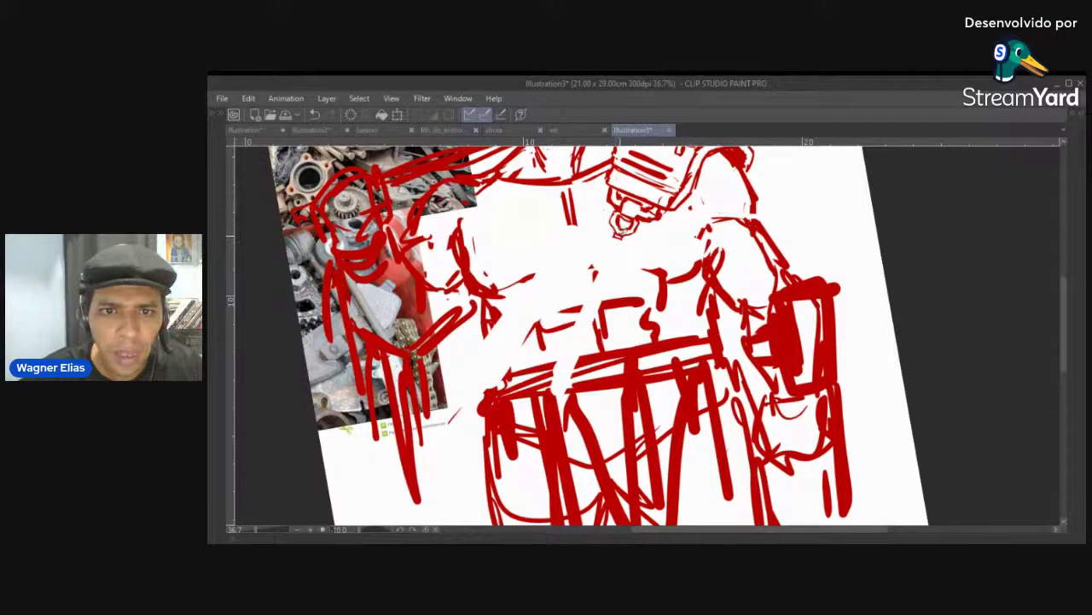
{"action": "left_click_drag", "start_coordinate": [617, 238], "coordinate": [627, 213]}
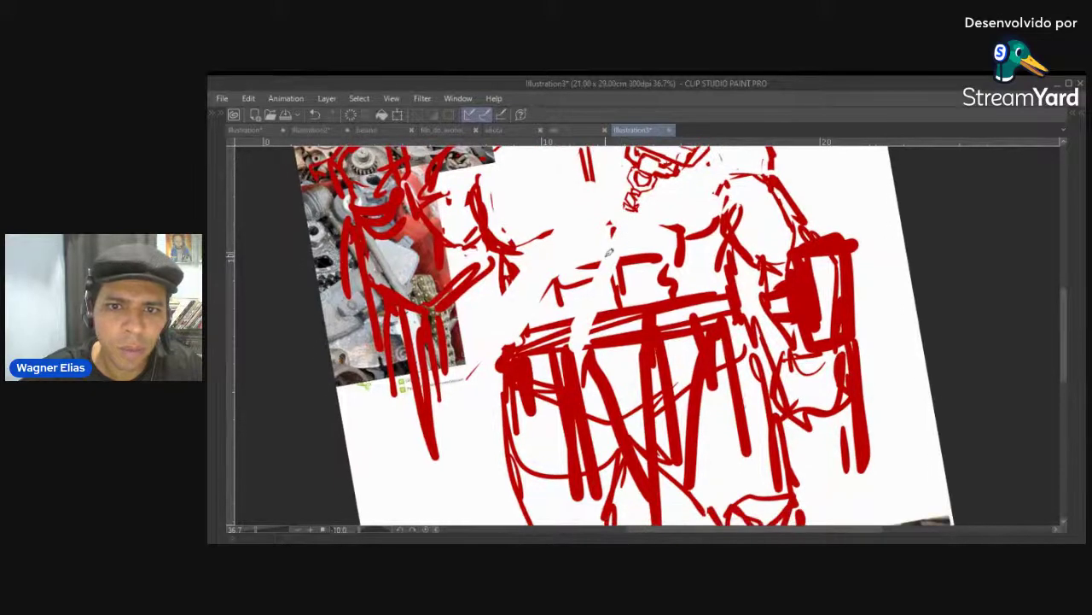
{"action": "left_click_drag", "start_coordinate": [625, 219], "coordinate": [582, 310]}
{"action": "key", "text": "ctrl+z"}
{"action": "left_click_drag", "start_coordinate": [629, 213], "coordinate": [581, 329]}
{"action": "key", "text": "ctrl+z"}
{"action": "mouse_move", "coordinate": [632, 214]}
{"action": "left_mouse_down"}
{"action": "mouse_move", "coordinate": [582, 326]}
{"action": "mouse_move", "coordinate": [601, 324]}
{"action": "mouse_move", "coordinate": [581, 350]}
{"action": "mouse_move", "coordinate": [535, 350]}
{"action": "mouse_move", "coordinate": [600, 330]}
{"action": "mouse_move", "coordinate": [523, 347]}
{"action": "mouse_move", "coordinate": [718, 303]}
{"action": "mouse_move", "coordinate": [526, 331]}
{"action": "mouse_move", "coordinate": [561, 322]}
{"action": "mouse_move", "coordinate": [519, 340]}
{"action": "mouse_move", "coordinate": [731, 303]}
{"action": "mouse_move", "coordinate": [497, 371]}
{"action": "left_mouse_up"}
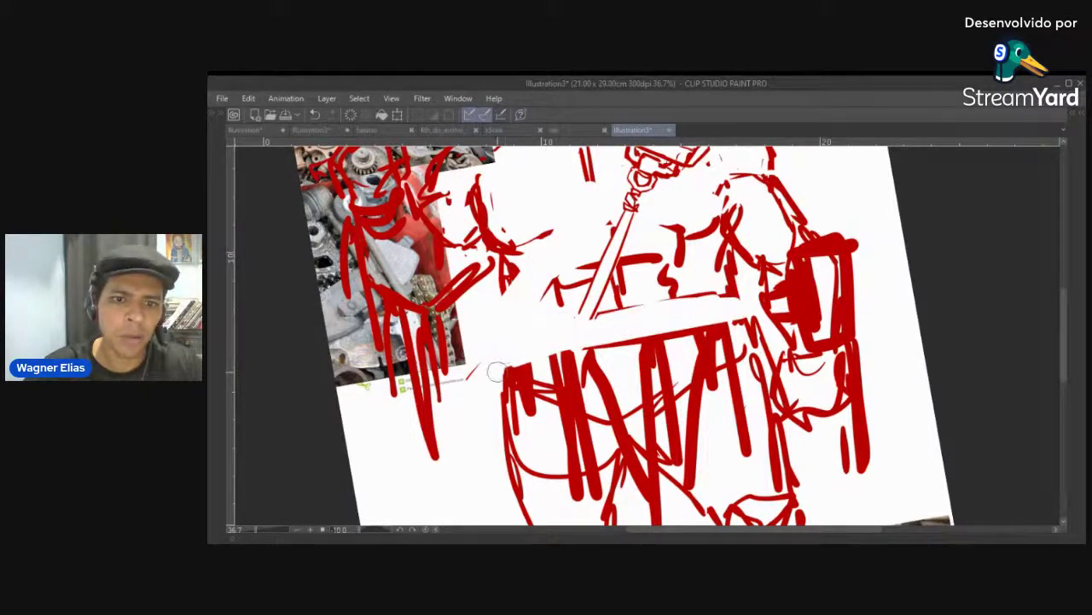
Draw a round double-ring buckle with a small clip at the lower end of the diagonal strap
{"action": "key", "text": "asciicircum"}
{"action": "key", "text": "asciicircum"}
{"action": "left_click_drag", "start_coordinate": [623, 311], "coordinate": [608, 292]}
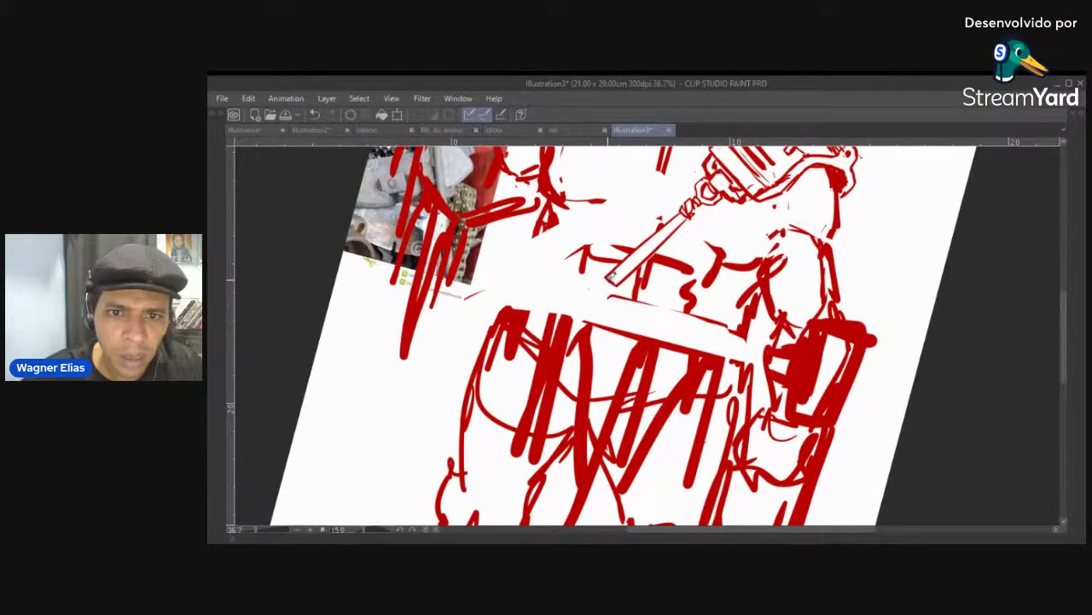
{"action": "mouse_move", "coordinate": [610, 315]}
{"action": "left_mouse_down"}
{"action": "mouse_move", "coordinate": [536, 309]}
{"action": "mouse_move", "coordinate": [576, 320]}
{"action": "left_mouse_up"}
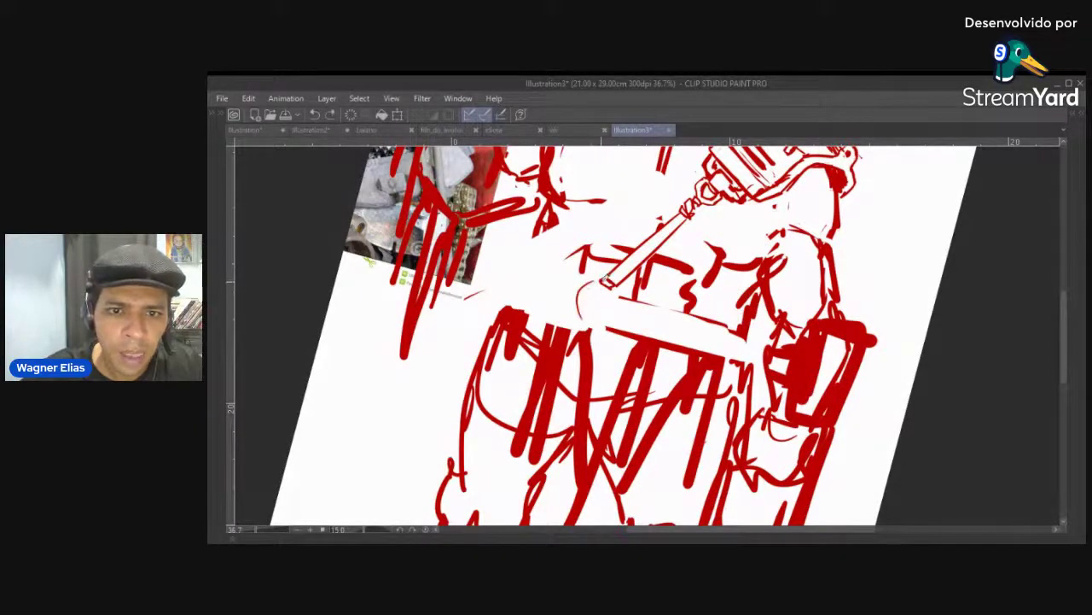
{"action": "left_click_drag", "start_coordinate": [591, 314], "coordinate": [612, 315]}
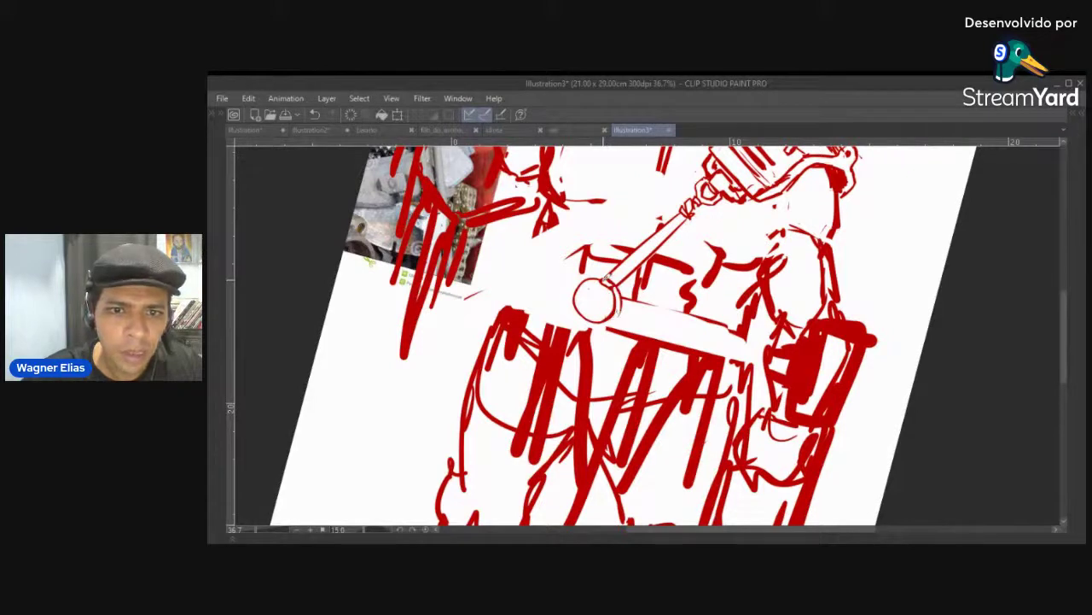
{"action": "mouse_move", "coordinate": [596, 271]}
{"action": "left_mouse_down"}
{"action": "mouse_move", "coordinate": [570, 292]}
{"action": "mouse_move", "coordinate": [589, 268]}
{"action": "mouse_move", "coordinate": [608, 273]}
{"action": "mouse_move", "coordinate": [576, 296]}
{"action": "mouse_move", "coordinate": [593, 318]}
{"action": "mouse_move", "coordinate": [573, 291]}
{"action": "mouse_move", "coordinate": [615, 320]}
{"action": "left_mouse_up"}
{"action": "key", "text": "ctrl+z"}
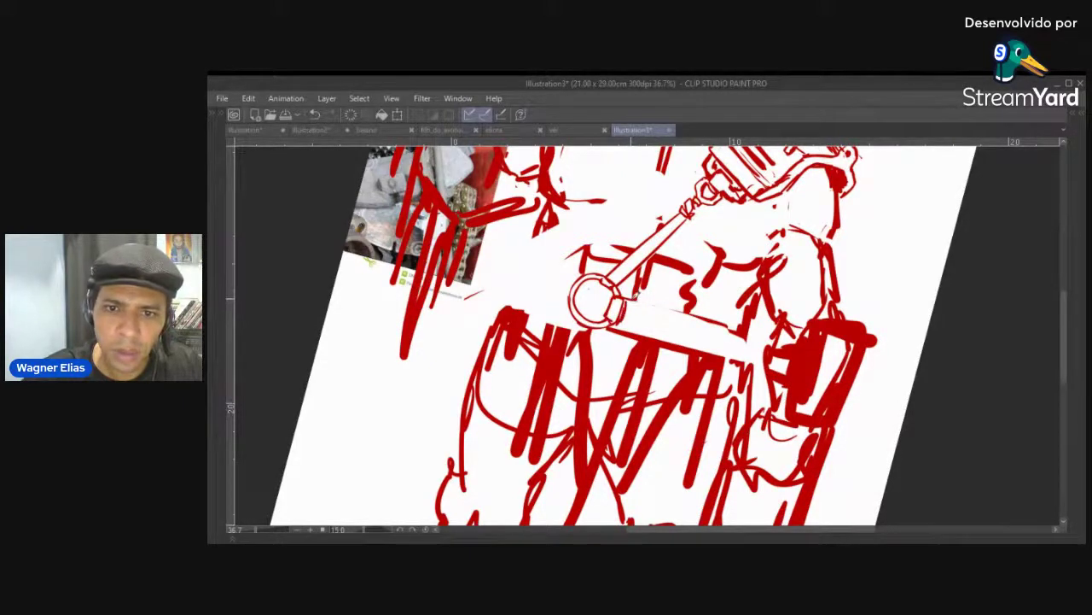
Erase the rough belt edges beside the ring buckle and redraw that belt section as a clean band to the hip
{"action": "left_click_drag", "start_coordinate": [636, 304], "coordinate": [743, 332]}
{"action": "left_click_drag", "start_coordinate": [609, 330], "coordinate": [749, 365]}
{"action": "left_click_drag", "start_coordinate": [630, 328], "coordinate": [732, 356]}
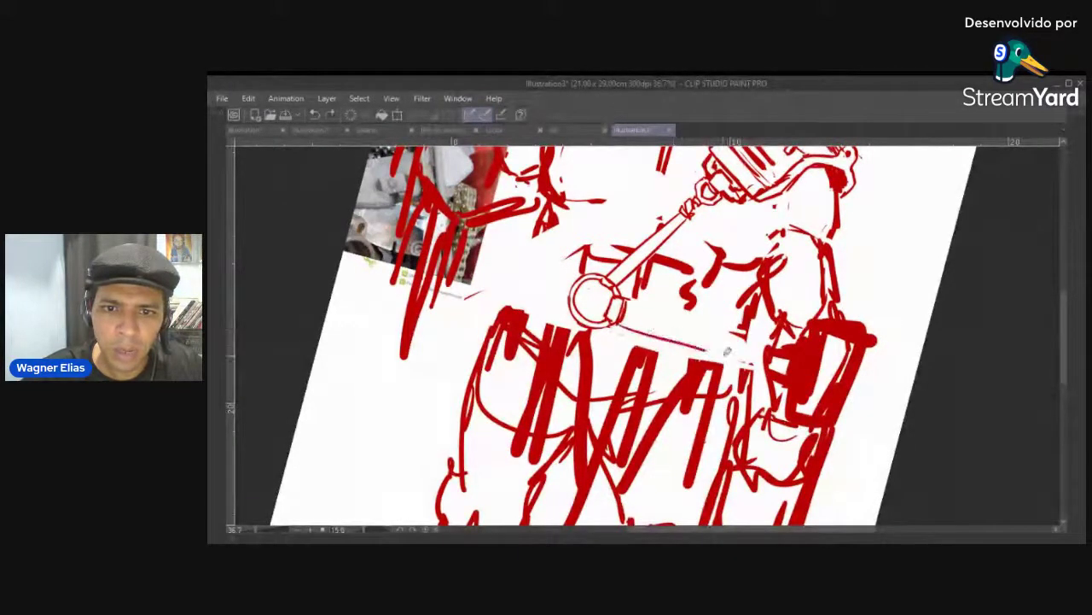
{"action": "left_click_drag", "start_coordinate": [645, 300], "coordinate": [712, 330]}
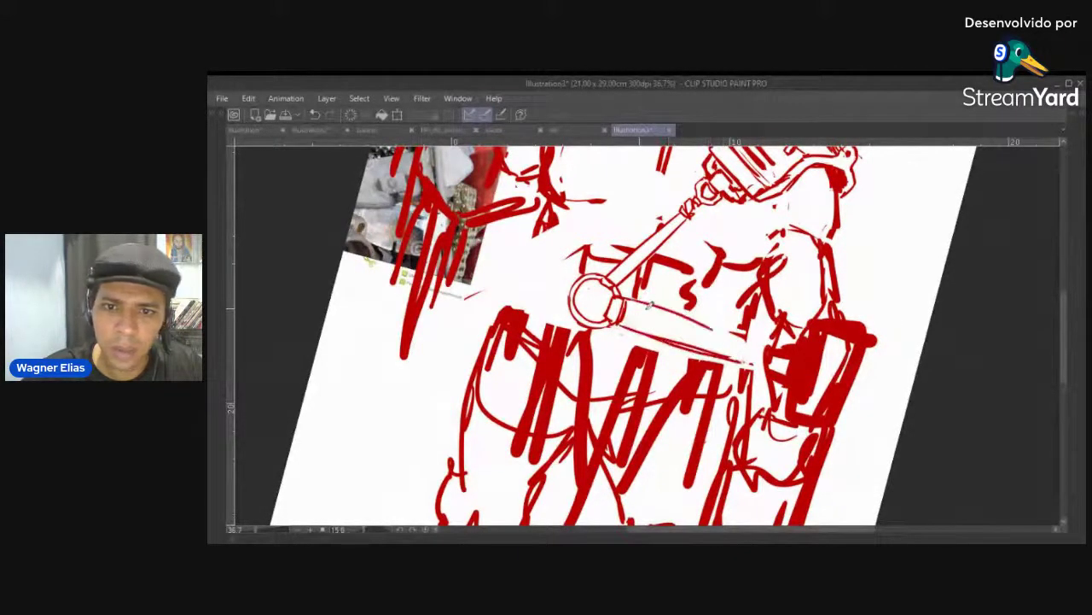
{"action": "key", "text": "ctrl+z"}
{"action": "mouse_move", "coordinate": [625, 298]}
{"action": "left_mouse_down"}
{"action": "mouse_move", "coordinate": [680, 310]}
{"action": "mouse_move", "coordinate": [750, 362]}
{"action": "left_mouse_up"}
{"action": "left_click_drag", "start_coordinate": [656, 298], "coordinate": [662, 334]}
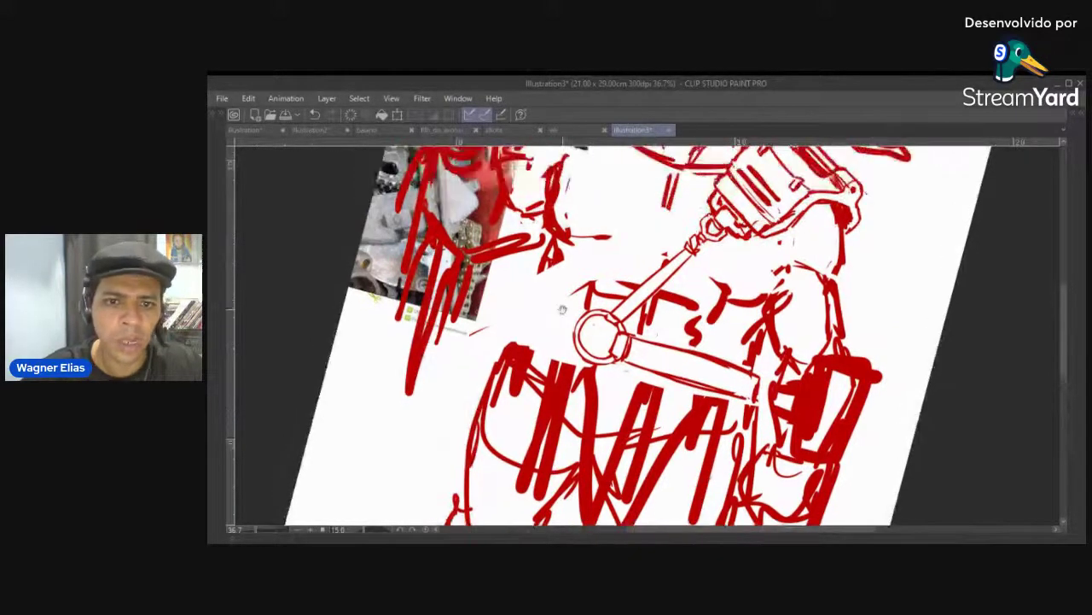
Draw the short belt section on the other side of the ring buckle, curving slightly around the waist
{"action": "left_click_drag", "start_coordinate": [563, 310], "coordinate": [573, 306]}
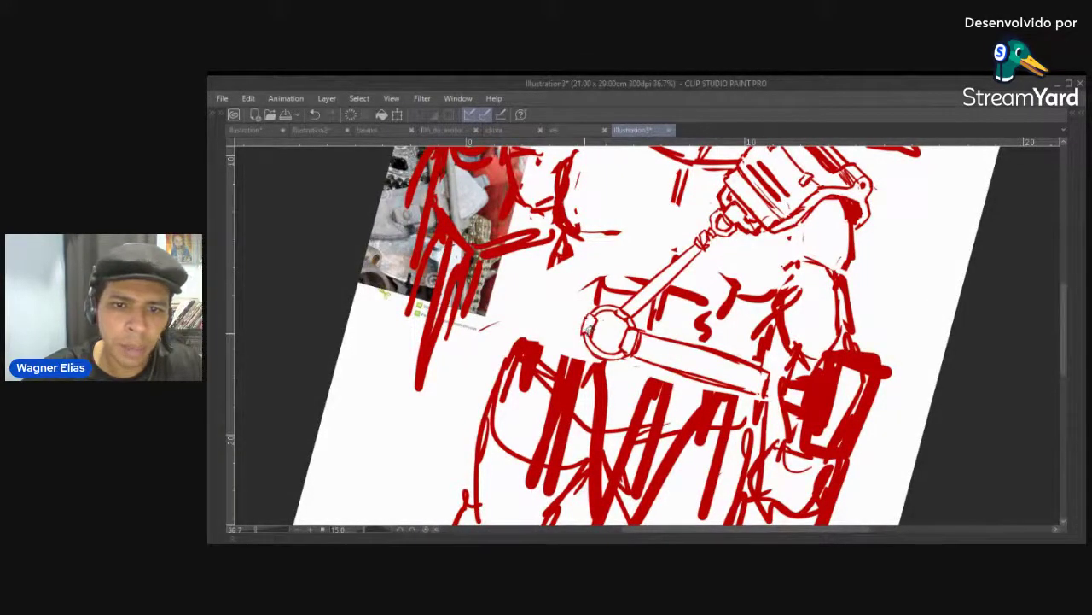
{"action": "mouse_move", "coordinate": [529, 308]}
{"action": "left_mouse_down"}
{"action": "mouse_move", "coordinate": [561, 315]}
{"action": "mouse_move", "coordinate": [525, 304]}
{"action": "mouse_move", "coordinate": [585, 331]}
{"action": "left_mouse_up"}
{"action": "key", "text": "ctrl+z"}
{"action": "key", "text": "ctrl+z"}
{"action": "left_click_drag", "start_coordinate": [529, 290], "coordinate": [585, 308]}
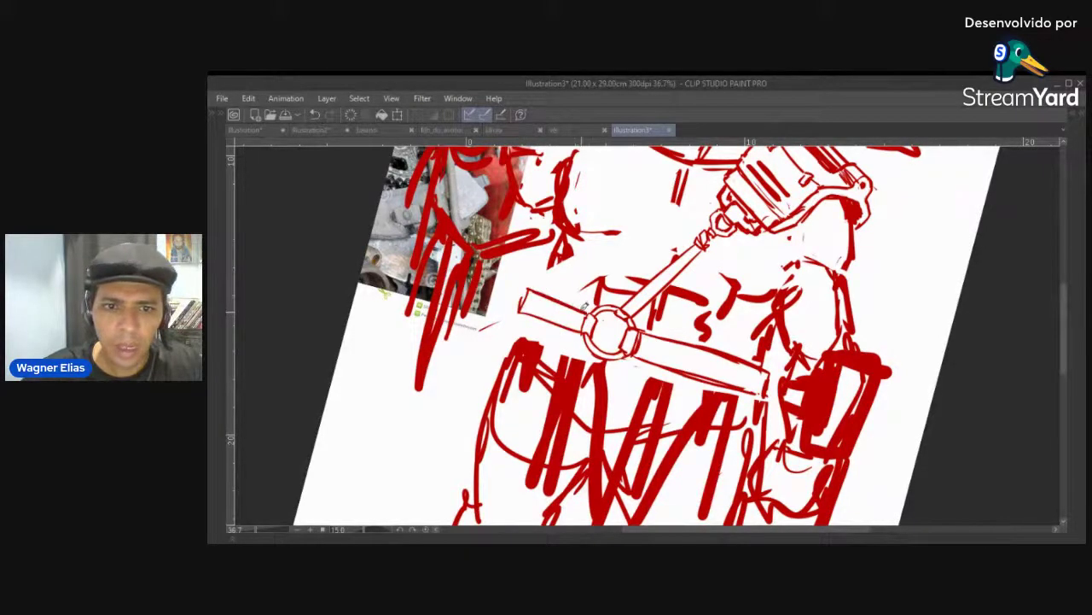
{"action": "scroll", "coordinate": [588, 300], "scroll_direction": "down", "scroll_amount": 5}
{"action": "key", "text": "minus"}
{"action": "key", "text": "minus"}
{"action": "key", "text": "minus"}
{"action": "key", "text": "minus"}
{"action": "key", "text": "minus"}
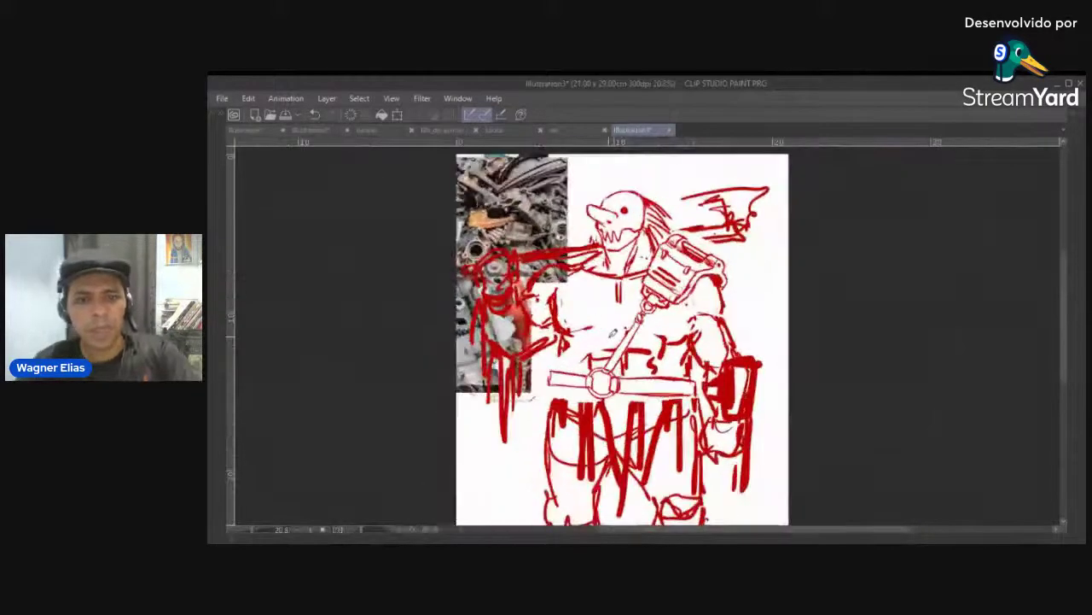
{"action": "scroll", "coordinate": [594, 388], "scroll_direction": "up", "scroll_amount": 2}
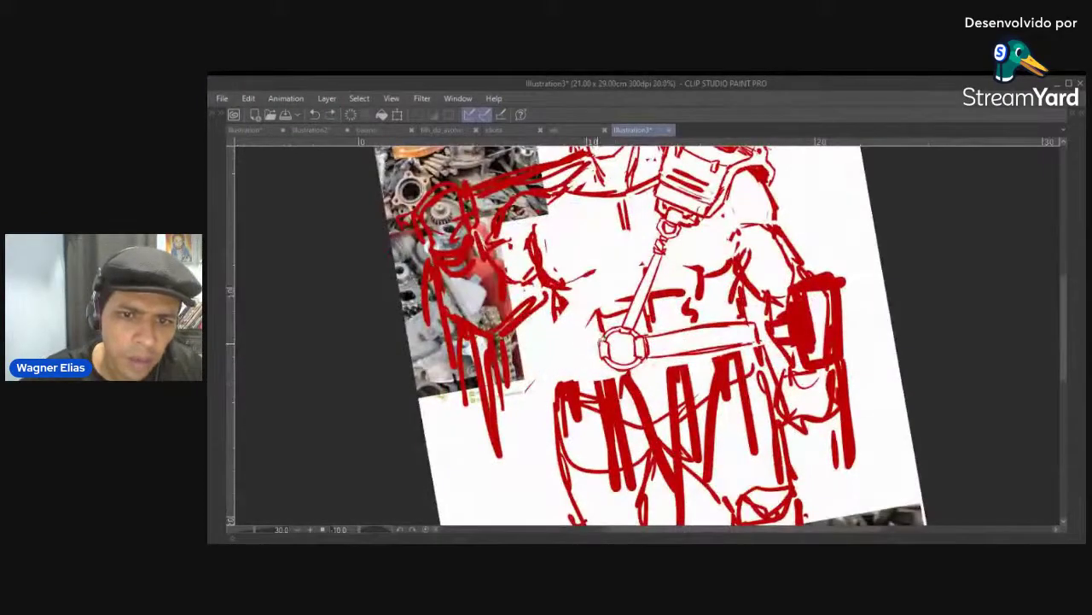
{"action": "mouse_move", "coordinate": [557, 331]}
{"action": "left_mouse_down"}
{"action": "mouse_move", "coordinate": [583, 357]}
{"action": "mouse_move", "coordinate": [605, 352]}
{"action": "left_mouse_up"}
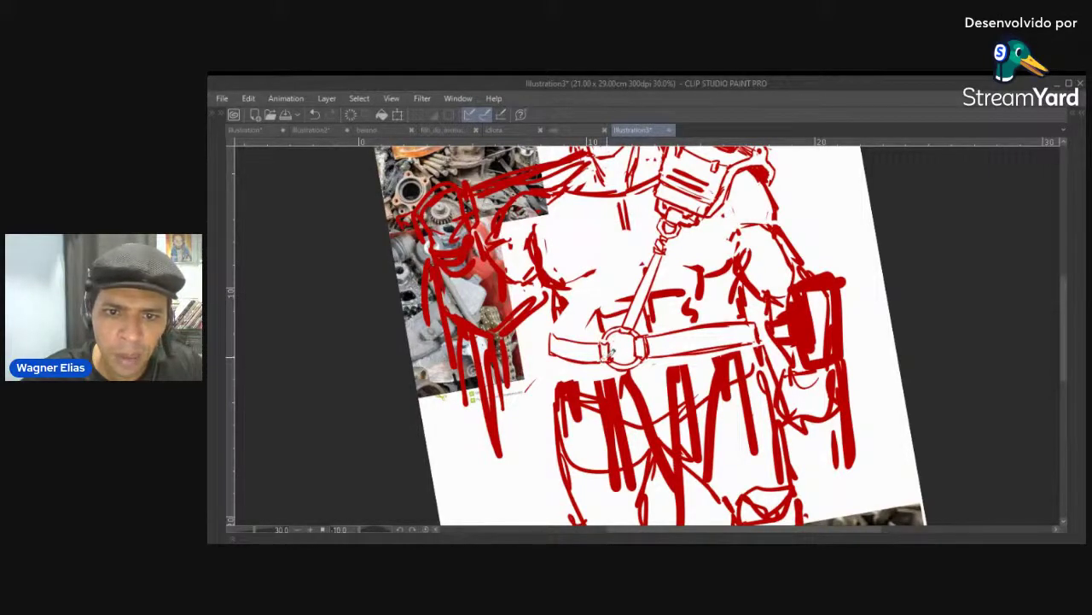
Move the grey-and-red parts photo down beside the legs and sketch the chest outline with muscle lines along the side
{"action": "scroll", "coordinate": [632, 347], "scroll_direction": "down", "scroll_amount": 1}
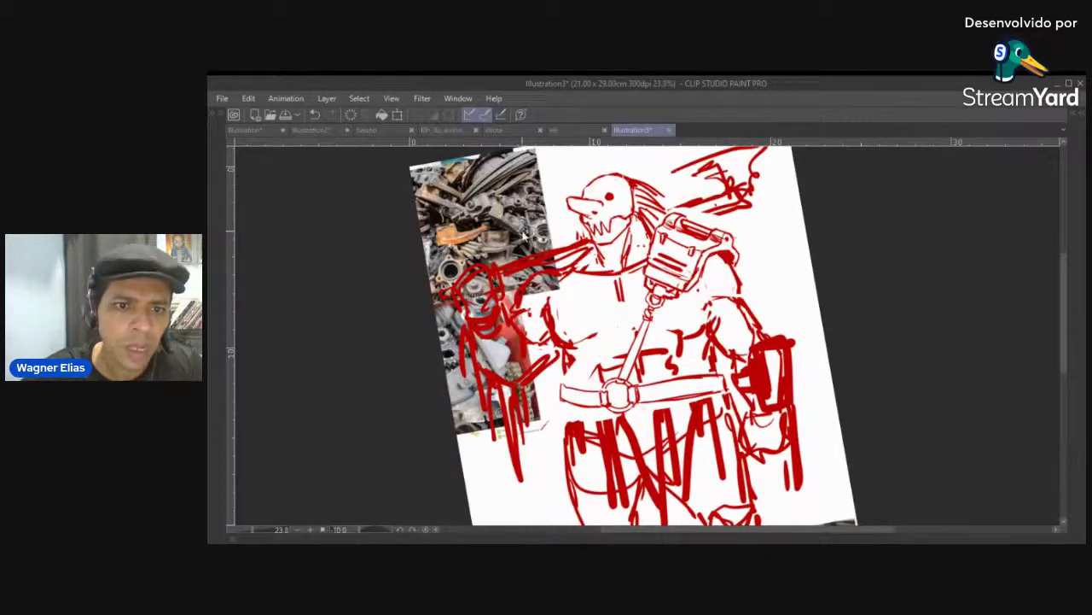
{"action": "left_click_drag", "start_coordinate": [530, 234], "coordinate": [513, 186]}
{"action": "left_click_drag", "start_coordinate": [458, 352], "coordinate": [484, 500]}
{"action": "left_click_drag", "start_coordinate": [568, 386], "coordinate": [566, 324]}
{"action": "left_click_drag", "start_coordinate": [567, 285], "coordinate": [550, 272]}
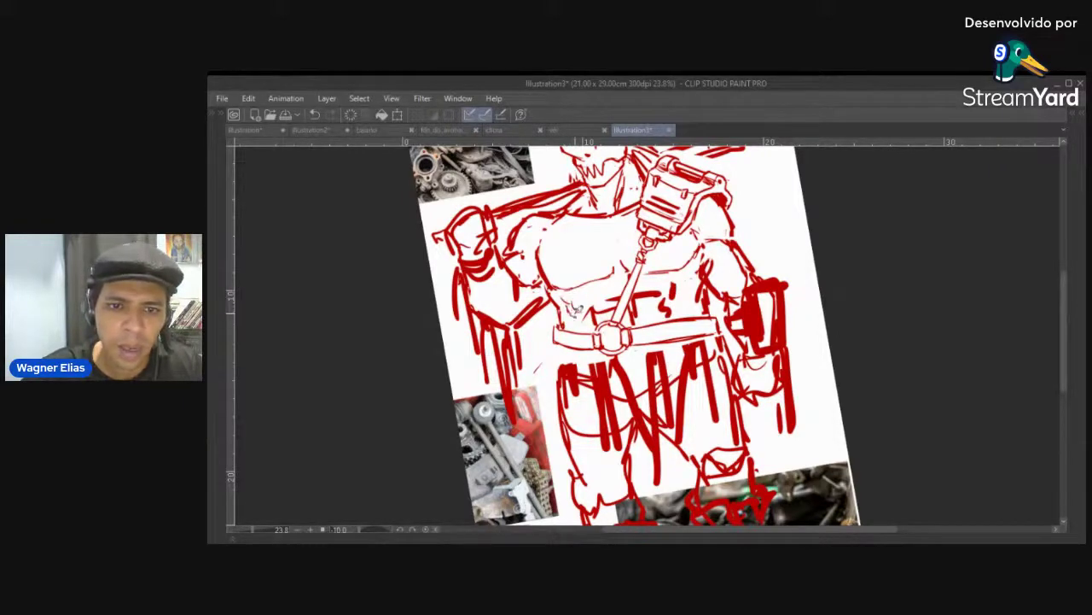
Replace the thick strips below the belt with a ragged cloth panel, and add a small slot inside the ring buckle
{"action": "scroll", "coordinate": [589, 340], "scroll_direction": "down", "scroll_amount": 2}
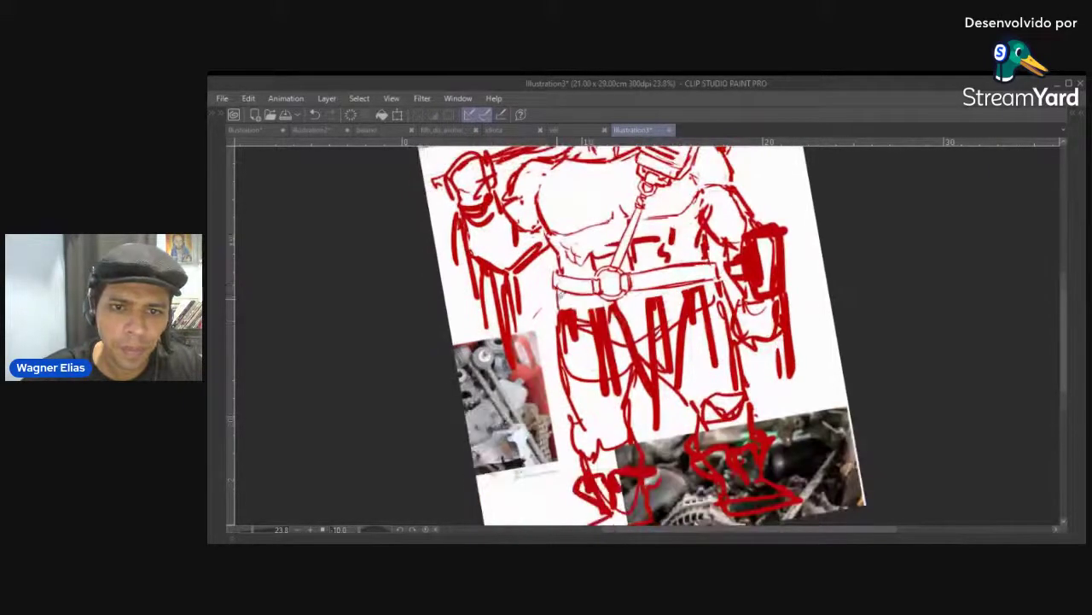
{"action": "scroll", "coordinate": [604, 277], "scroll_direction": "down", "scroll_amount": 2}
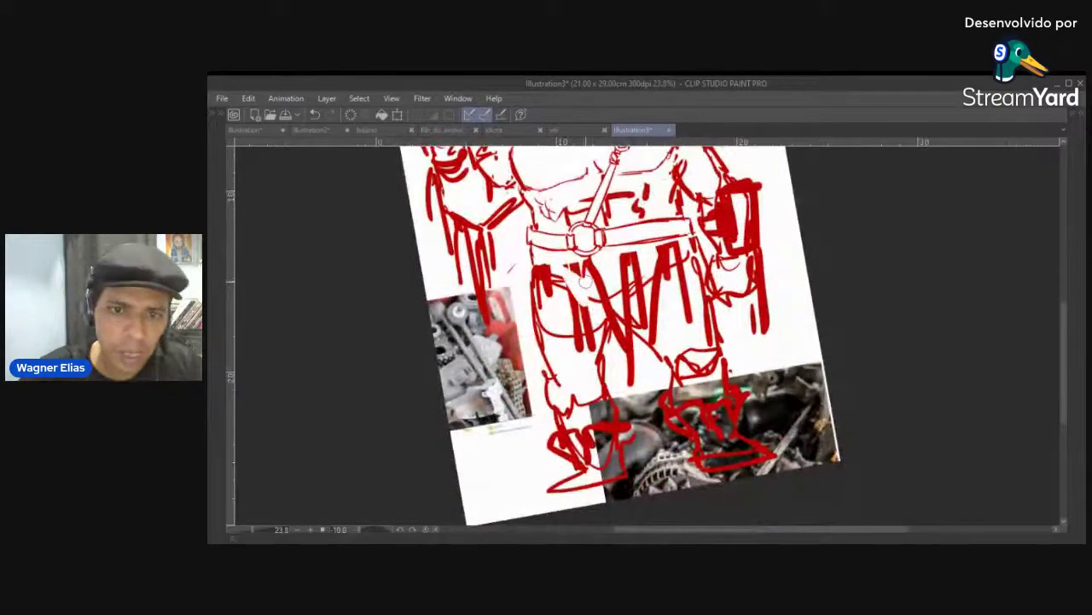
{"action": "mouse_move", "coordinate": [579, 277]}
{"action": "left_mouse_down"}
{"action": "mouse_move", "coordinate": [542, 263]}
{"action": "mouse_move", "coordinate": [586, 356]}
{"action": "mouse_move", "coordinate": [578, 278]}
{"action": "mouse_move", "coordinate": [591, 270]}
{"action": "mouse_move", "coordinate": [661, 256]}
{"action": "mouse_move", "coordinate": [643, 258]}
{"action": "mouse_move", "coordinate": [636, 338]}
{"action": "mouse_move", "coordinate": [621, 324]}
{"action": "mouse_move", "coordinate": [625, 304]}
{"action": "mouse_move", "coordinate": [662, 287]}
{"action": "mouse_move", "coordinate": [690, 329]}
{"action": "left_mouse_up"}
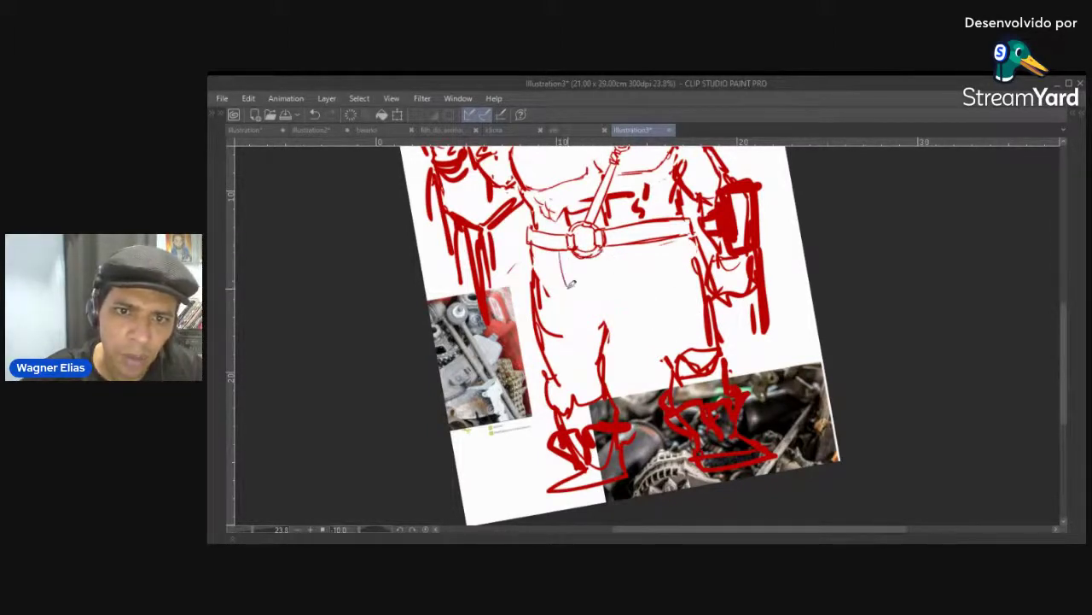
{"action": "mouse_move", "coordinate": [579, 320]}
{"action": "left_mouse_down"}
{"action": "mouse_move", "coordinate": [615, 336]}
{"action": "mouse_move", "coordinate": [590, 325]}
{"action": "mouse_move", "coordinate": [600, 324]}
{"action": "mouse_move", "coordinate": [607, 354]}
{"action": "mouse_move", "coordinate": [600, 251]}
{"action": "left_mouse_up"}
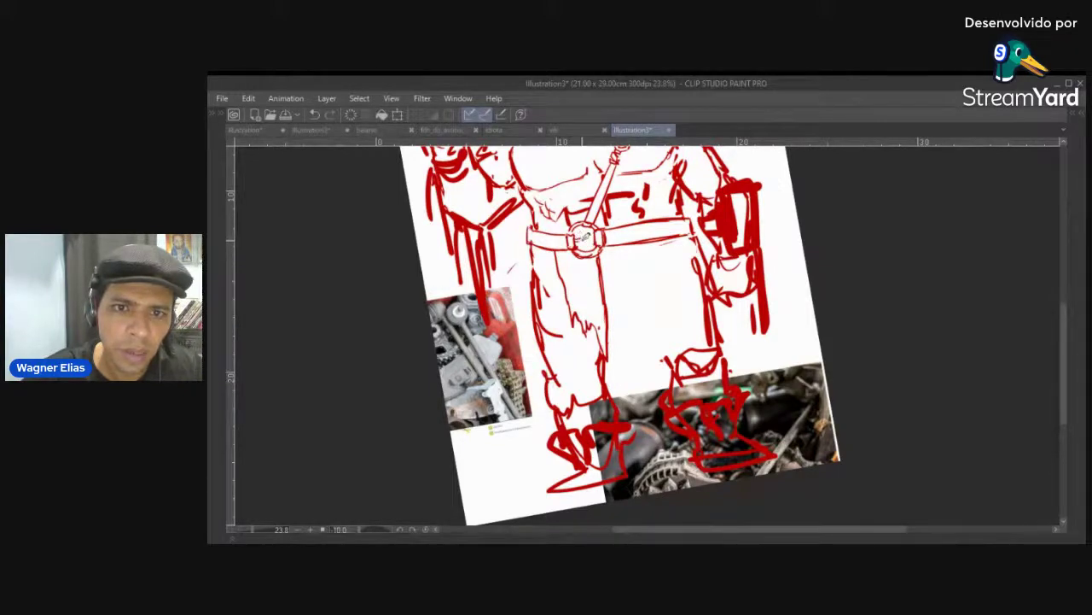
{"action": "left_click_drag", "start_coordinate": [574, 240], "coordinate": [592, 238]}
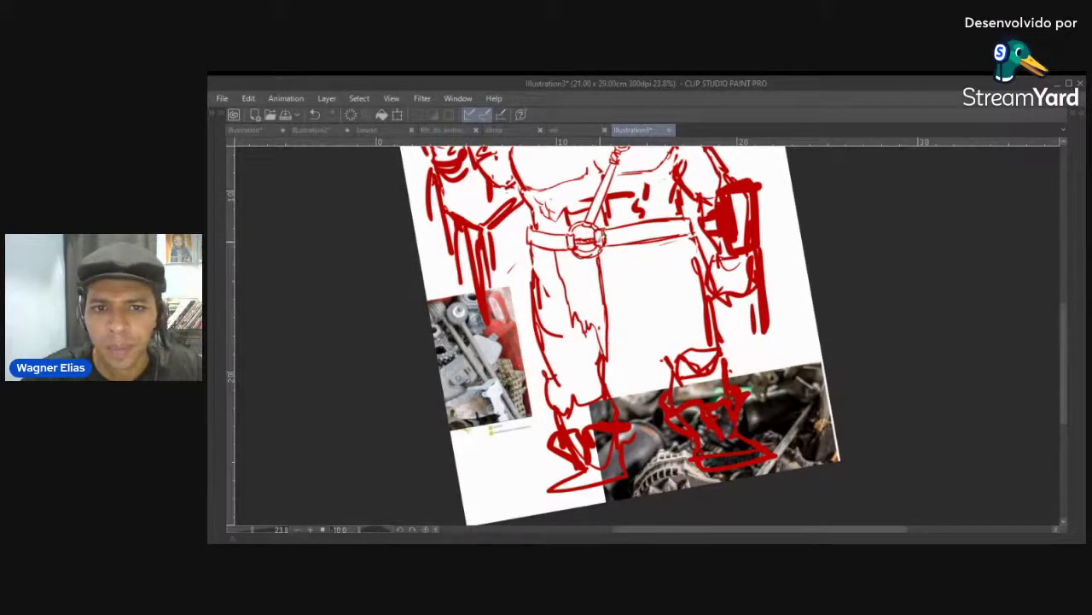
Sketch the remaining ragged cloth panels hanging from the belt across the thighs
{"action": "mouse_move", "coordinate": [606, 259]}
{"action": "left_mouse_down"}
{"action": "mouse_move", "coordinate": [624, 359]}
{"action": "mouse_move", "coordinate": [635, 239]}
{"action": "mouse_move", "coordinate": [633, 300]}
{"action": "mouse_move", "coordinate": [659, 356]}
{"action": "left_mouse_up"}
{"action": "mouse_move", "coordinate": [671, 260]}
{"action": "left_mouse_down"}
{"action": "mouse_move", "coordinate": [617, 312]}
{"action": "mouse_move", "coordinate": [620, 355]}
{"action": "mouse_move", "coordinate": [642, 372]}
{"action": "mouse_move", "coordinate": [645, 290]}
{"action": "mouse_move", "coordinate": [669, 356]}
{"action": "left_mouse_up"}
{"action": "mouse_move", "coordinate": [496, 329]}
{"action": "left_mouse_down"}
{"action": "mouse_move", "coordinate": [500, 398]}
{"action": "mouse_move", "coordinate": [522, 395]}
{"action": "left_mouse_up"}
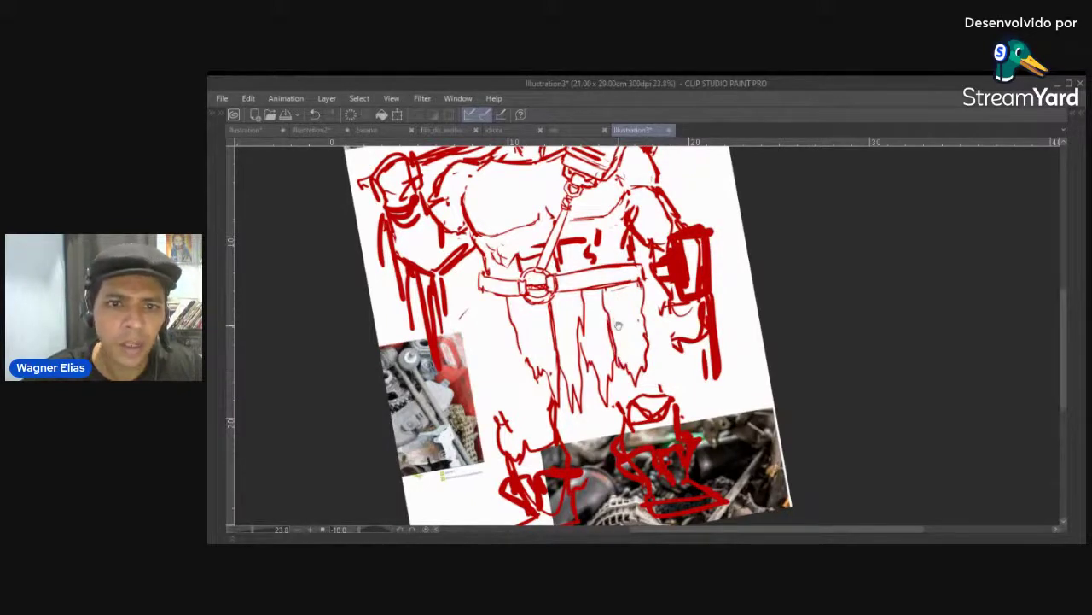
Redraw the upper-arm outline of the lowered arm below the shoulder armour with thinner muscle contours
{"action": "left_click_drag", "start_coordinate": [619, 325], "coordinate": [656, 385]}
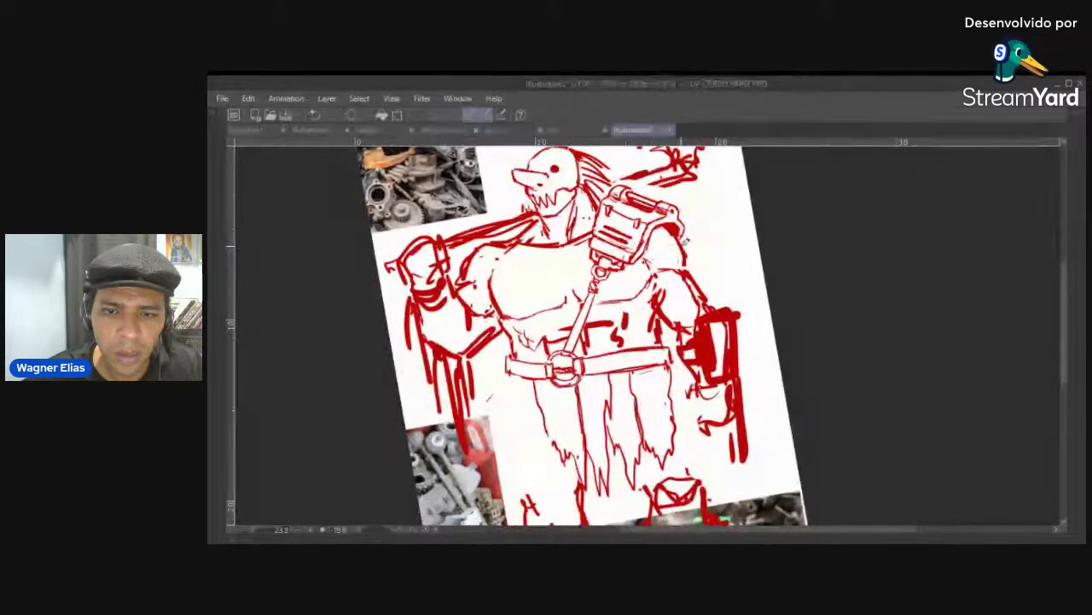
{"action": "left_click_drag", "start_coordinate": [678, 239], "coordinate": [700, 284]}
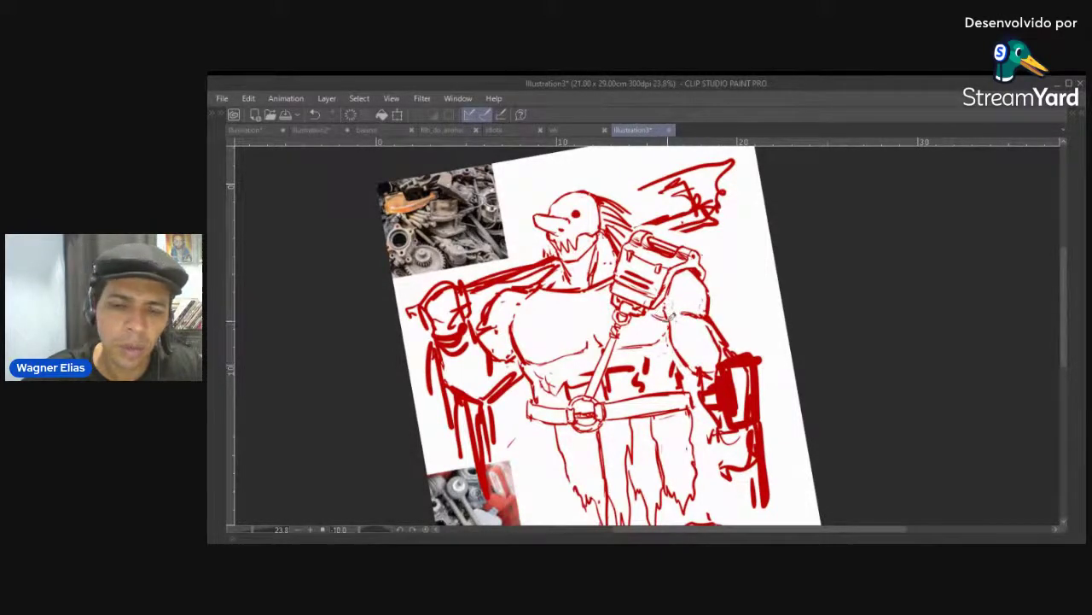
{"action": "left_click_drag", "start_coordinate": [662, 328], "coordinate": [693, 309]}
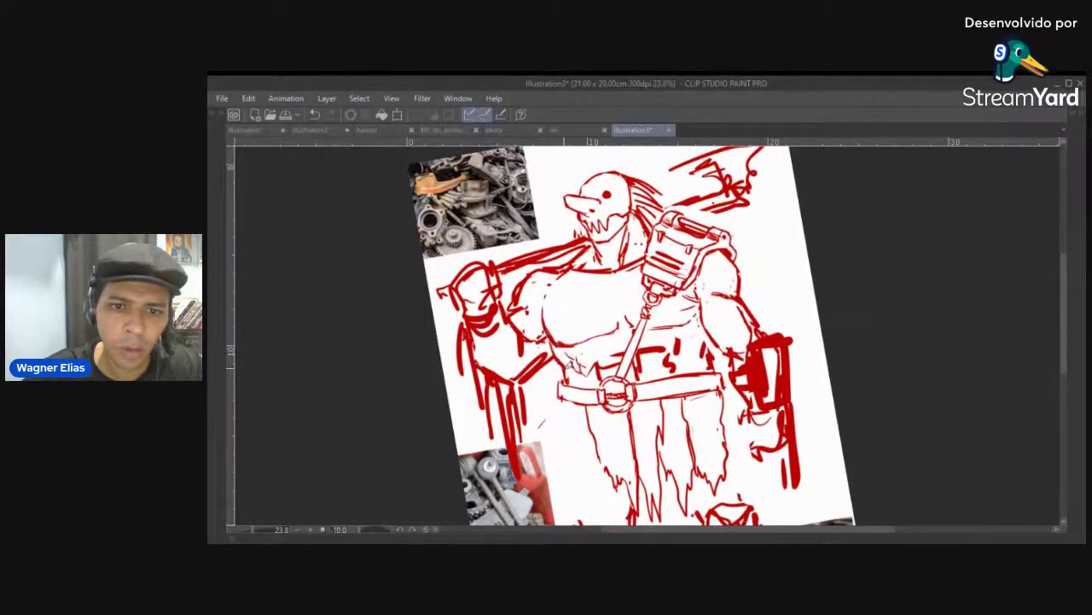
Replace the thick abdomen marks with thin lines for the ribs and abdominal muscles around the diagonal strap
{"action": "left_click_drag", "start_coordinate": [575, 382], "coordinate": [546, 305]}
{"action": "mouse_move", "coordinate": [638, 278]}
{"action": "left_mouse_down"}
{"action": "mouse_move", "coordinate": [628, 289]}
{"action": "mouse_move", "coordinate": [621, 270]}
{"action": "mouse_move", "coordinate": [607, 287]}
{"action": "mouse_move", "coordinate": [623, 270]}
{"action": "mouse_move", "coordinate": [640, 292]}
{"action": "left_mouse_up"}
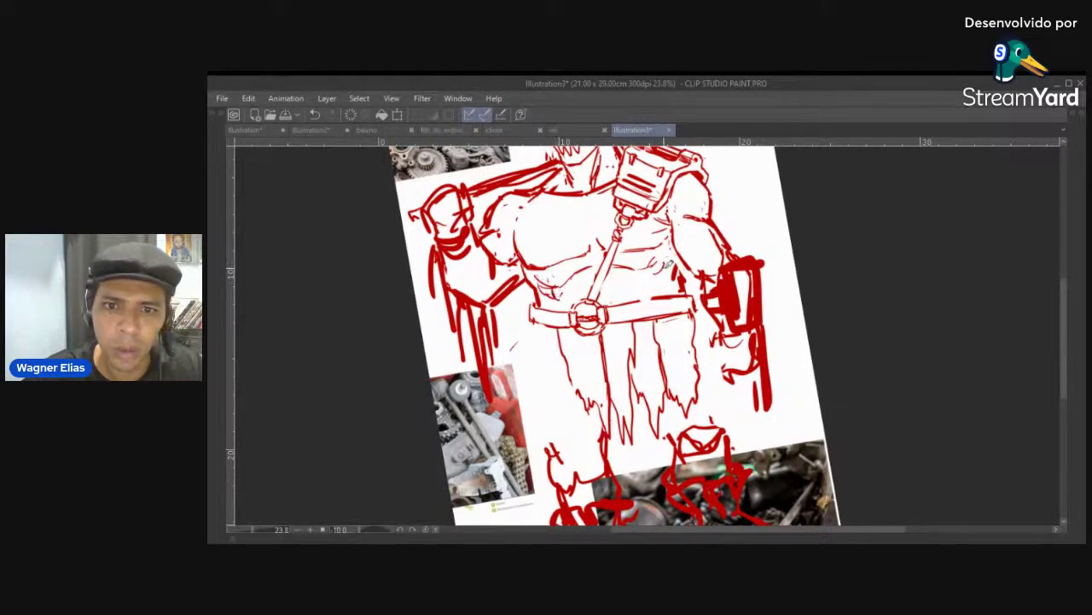
{"action": "left_click_drag", "start_coordinate": [653, 270], "coordinate": [668, 273]}
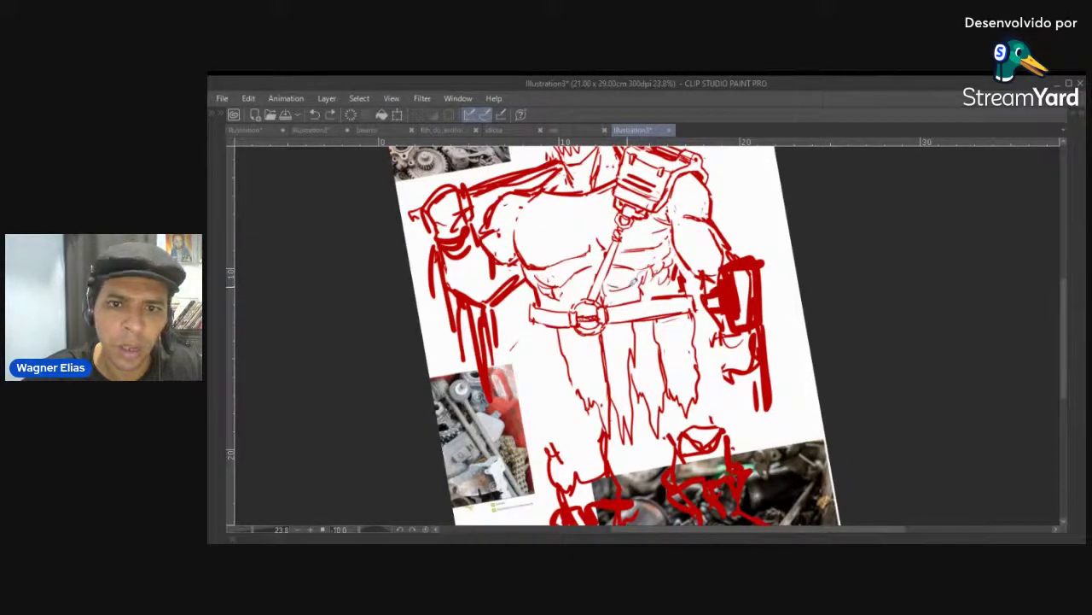
Hatch shadows on the neck beneath the jaw and refine the lines where the neck meets the shoulder
{"action": "scroll", "coordinate": [635, 285], "scroll_direction": "up", "scroll_amount": 2}
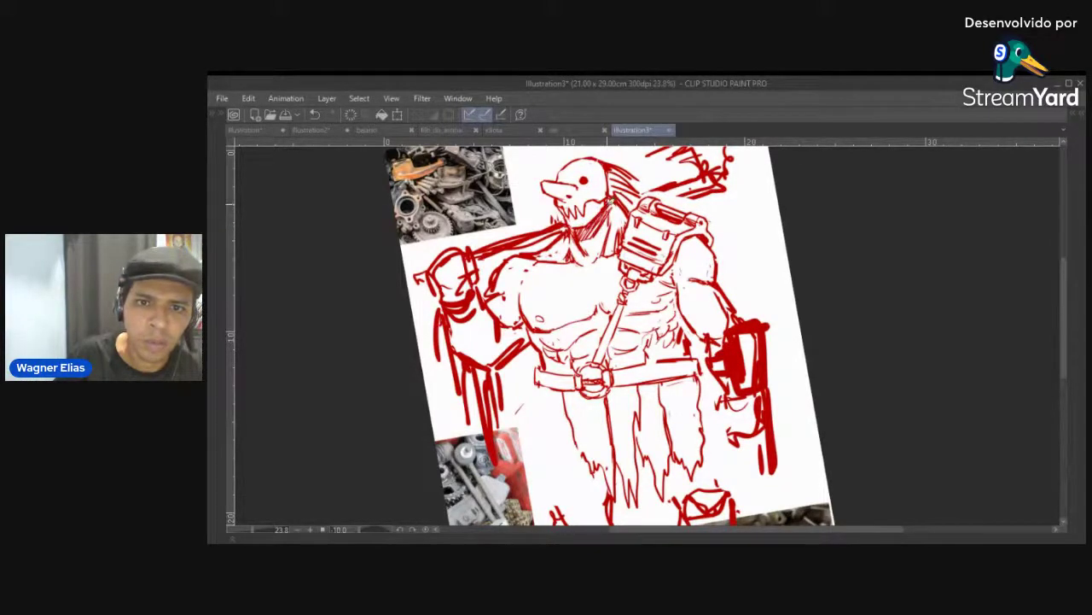
{"action": "left_click_drag", "start_coordinate": [610, 206], "coordinate": [630, 213]}
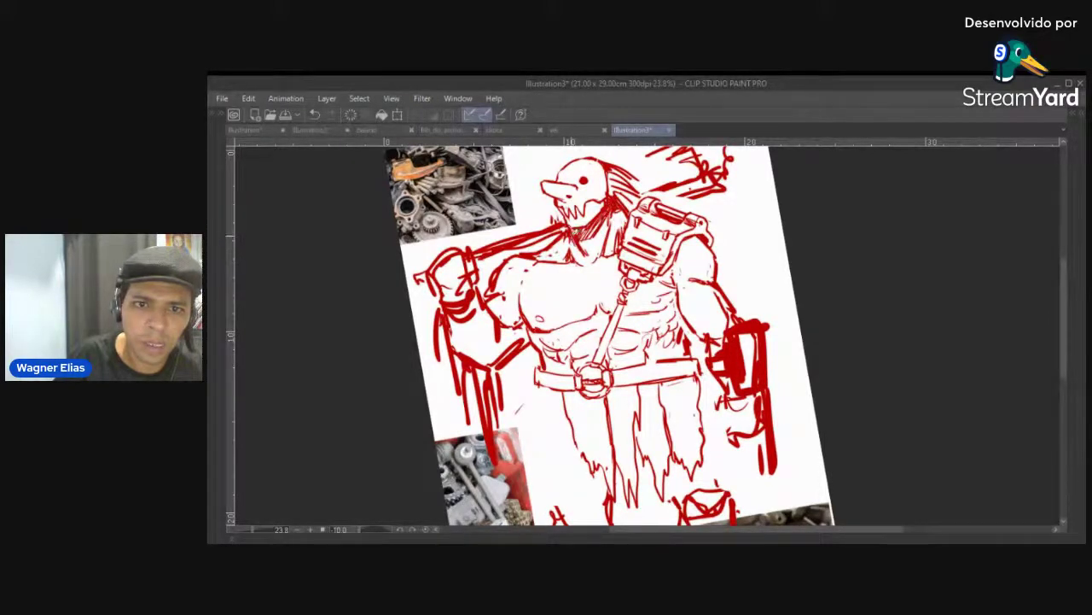
{"action": "left_click_drag", "start_coordinate": [569, 232], "coordinate": [540, 250]}
Erase the thick rough lines of the raised fist gripping the weapon handle
{"action": "mouse_move", "coordinate": [674, 294]}
{"action": "left_mouse_down"}
{"action": "mouse_move", "coordinate": [672, 333]}
{"action": "mouse_move", "coordinate": [678, 269]}
{"action": "mouse_move", "coordinate": [731, 295]}
{"action": "left_mouse_up"}
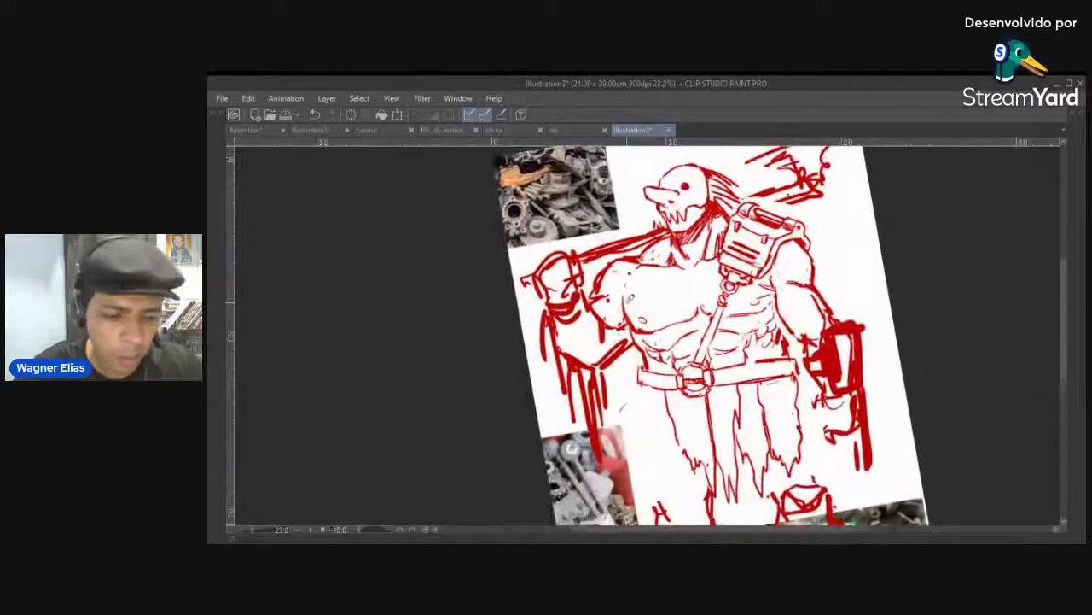
{"action": "left_click_drag", "start_coordinate": [615, 305], "coordinate": [606, 284]}
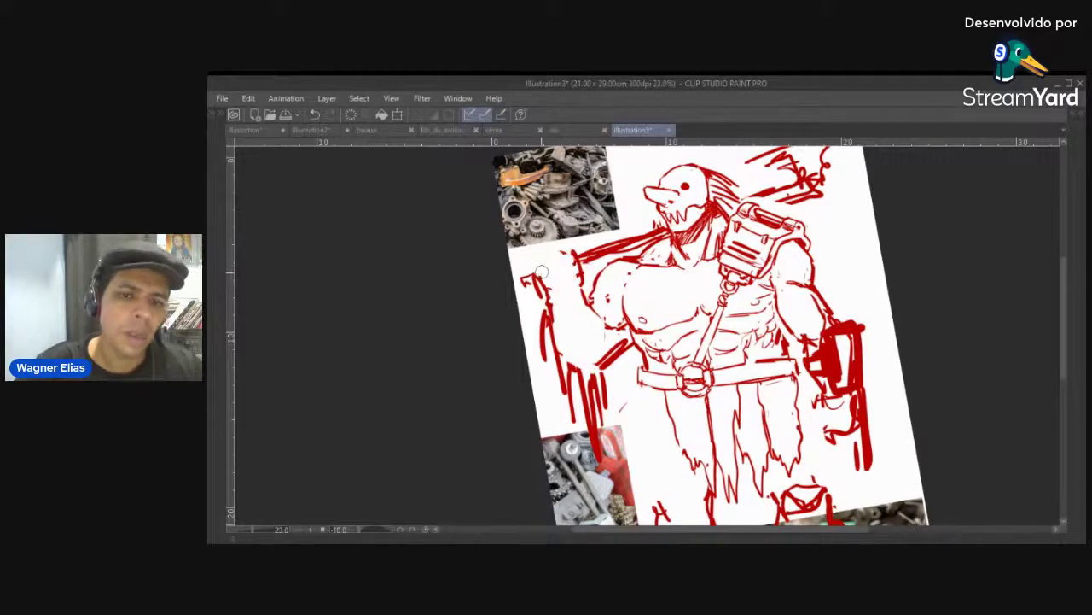
{"action": "scroll", "coordinate": [575, 338], "scroll_direction": "up", "scroll_amount": 1}
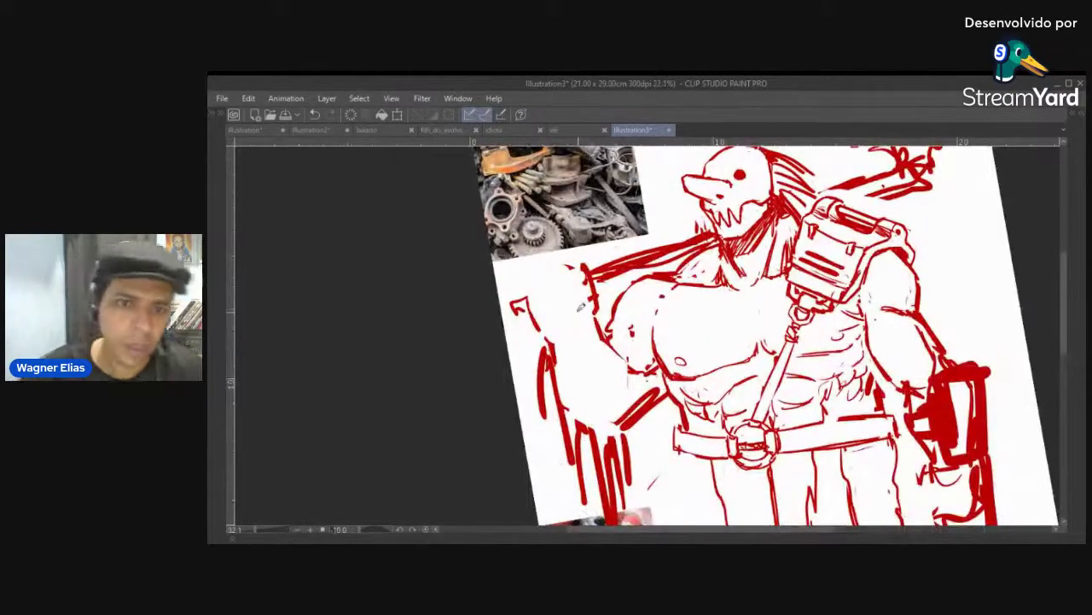
{"action": "scroll", "coordinate": [575, 292], "scroll_direction": "up", "scroll_amount": 1}
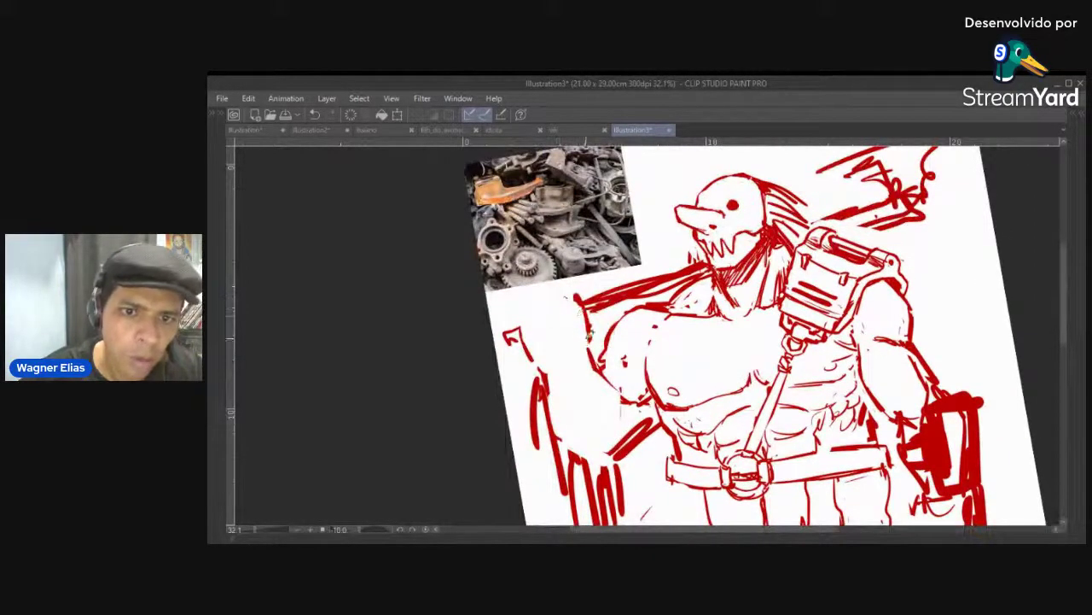
Sketch the raised fist with thin contours, bent fingers and a thumb tip, clearing the thick forearm marks beneath it
{"action": "key", "text": "ctrl+z"}
{"action": "left_click_drag", "start_coordinate": [542, 296], "coordinate": [573, 302]}
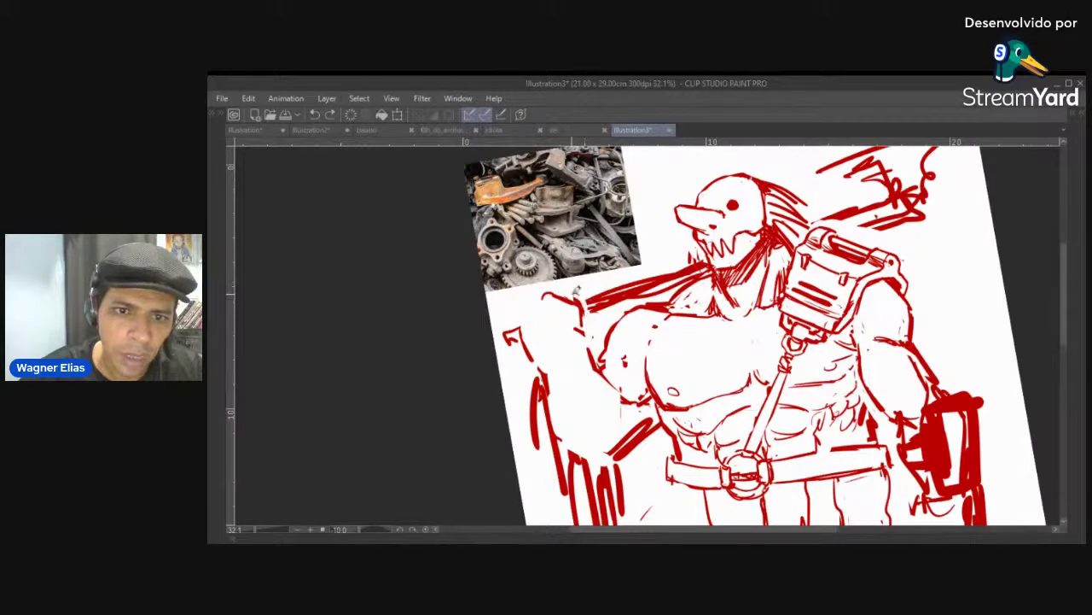
{"action": "mouse_move", "coordinate": [579, 324]}
{"action": "left_mouse_down"}
{"action": "mouse_move", "coordinate": [593, 346]}
{"action": "mouse_move", "coordinate": [589, 322]}
{"action": "mouse_move", "coordinate": [563, 307]}
{"action": "mouse_move", "coordinate": [571, 328]}
{"action": "left_mouse_up"}
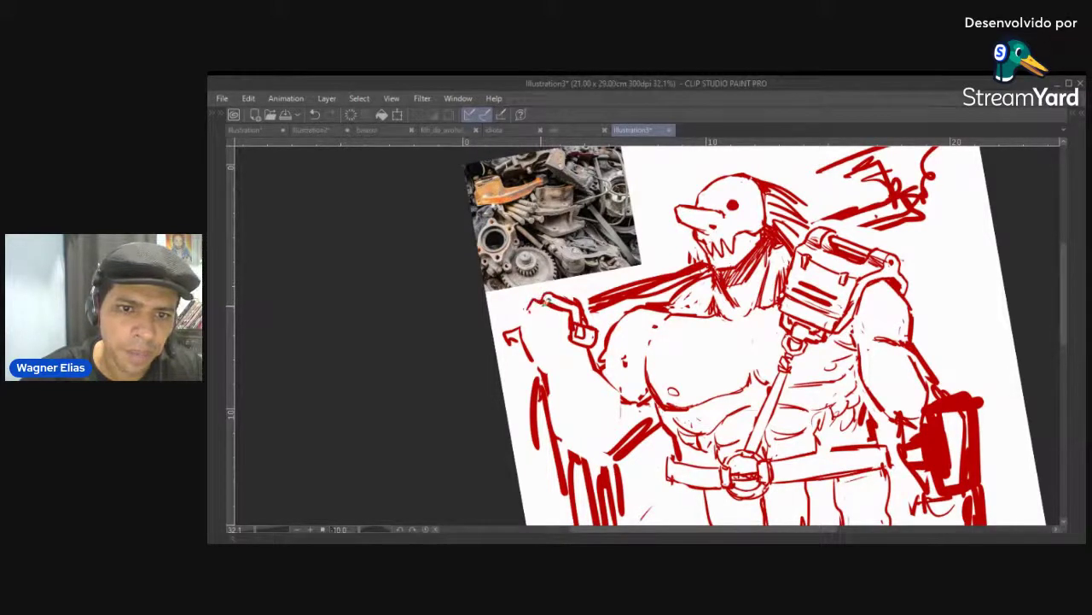
{"action": "mouse_move", "coordinate": [521, 331]}
{"action": "left_mouse_down"}
{"action": "mouse_move", "coordinate": [534, 356]}
{"action": "mouse_move", "coordinate": [507, 335]}
{"action": "mouse_move", "coordinate": [522, 325]}
{"action": "left_mouse_up"}
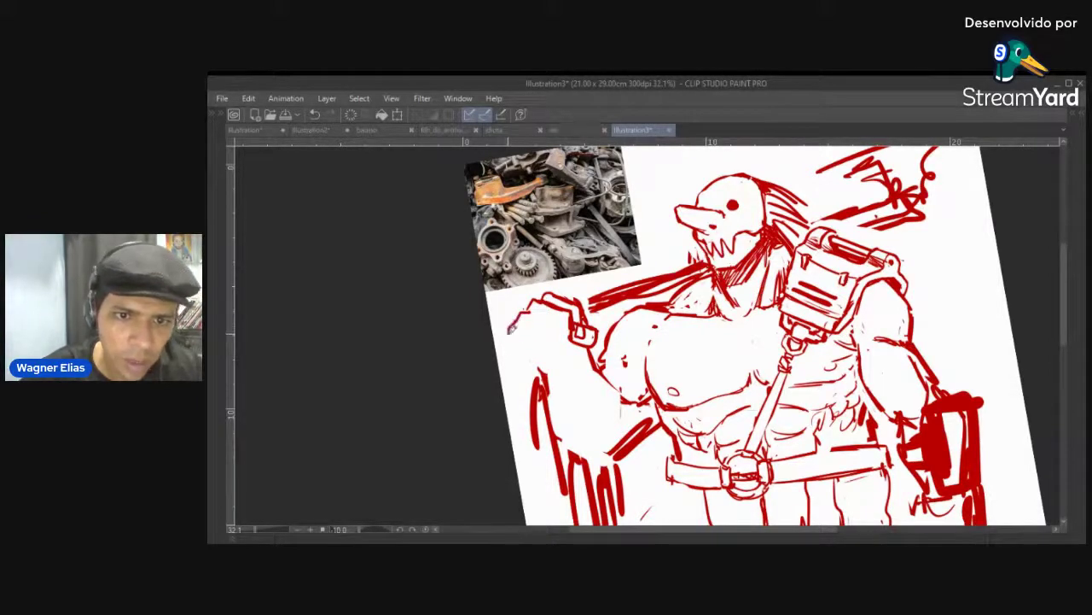
{"action": "mouse_move", "coordinate": [513, 322]}
{"action": "left_mouse_down"}
{"action": "mouse_move", "coordinate": [529, 372]}
{"action": "mouse_move", "coordinate": [537, 365]}
{"action": "mouse_move", "coordinate": [547, 466]}
{"action": "mouse_move", "coordinate": [554, 406]}
{"action": "mouse_move", "coordinate": [566, 443]}
{"action": "mouse_move", "coordinate": [584, 450]}
{"action": "mouse_move", "coordinate": [543, 416]}
{"action": "left_mouse_up"}
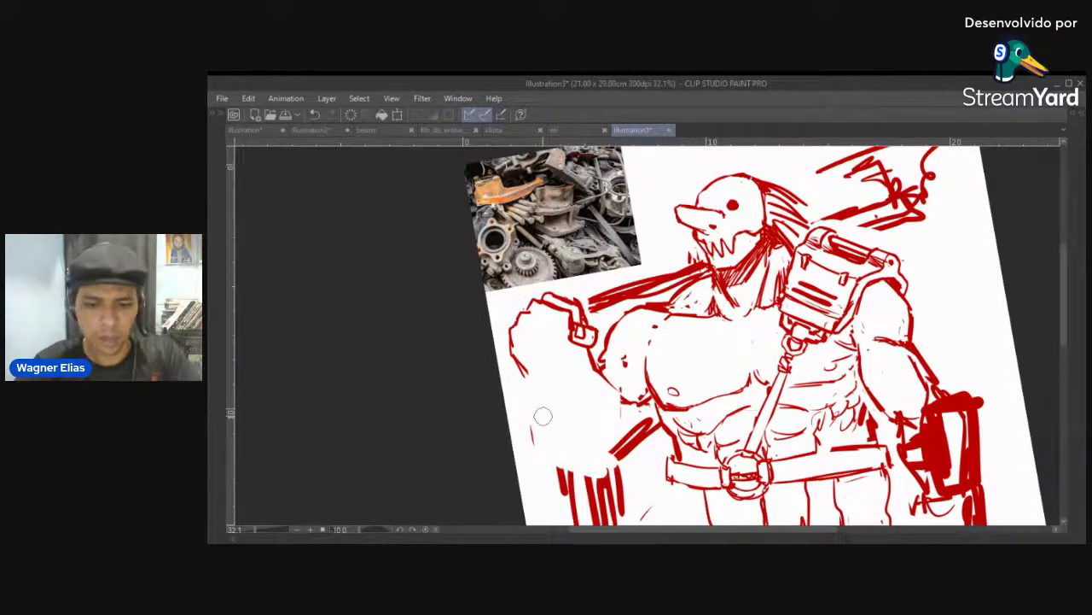
Close the base of the fist, draw a thin forearm outline down to the elbow and erase the old upper-arm lines
{"action": "mouse_move", "coordinate": [514, 348]}
{"action": "left_mouse_down"}
{"action": "mouse_move", "coordinate": [543, 375]}
{"action": "mouse_move", "coordinate": [585, 358]}
{"action": "mouse_move", "coordinate": [596, 341]}
{"action": "mouse_move", "coordinate": [549, 375]}
{"action": "mouse_move", "coordinate": [573, 390]}
{"action": "left_mouse_up"}
{"action": "mouse_move", "coordinate": [570, 369]}
{"action": "left_mouse_down"}
{"action": "mouse_move", "coordinate": [581, 391]}
{"action": "mouse_move", "coordinate": [542, 388]}
{"action": "mouse_move", "coordinate": [560, 443]}
{"action": "mouse_move", "coordinate": [612, 472]}
{"action": "left_mouse_up"}
{"action": "key", "text": "e"}
{"action": "mouse_move", "coordinate": [635, 434]}
{"action": "left_mouse_down"}
{"action": "mouse_move", "coordinate": [618, 452]}
{"action": "mouse_move", "coordinate": [655, 409]}
{"action": "mouse_move", "coordinate": [643, 390]}
{"action": "left_mouse_up"}
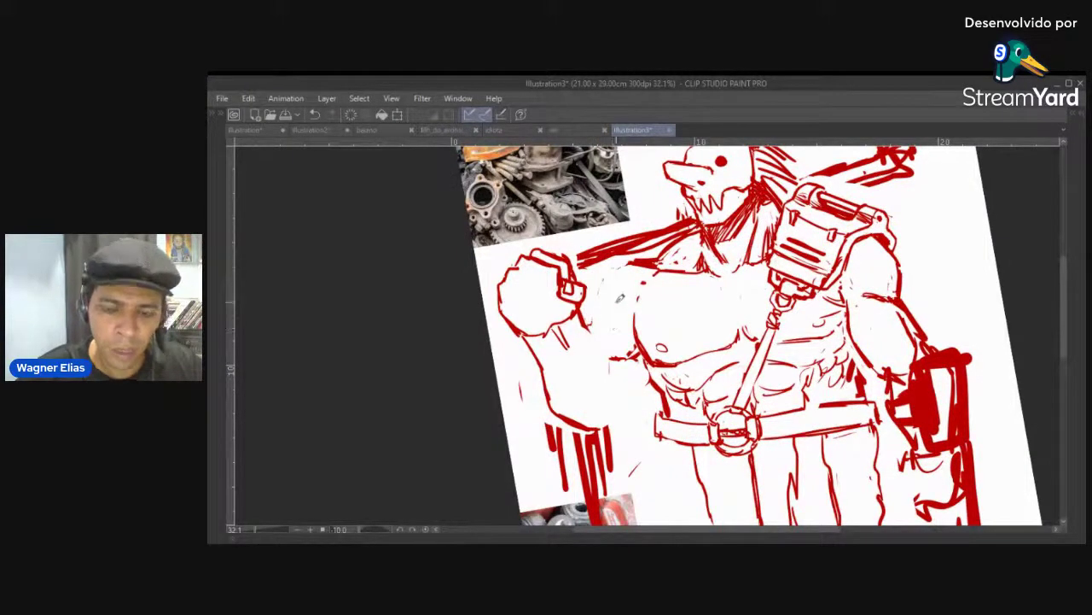
Redraw the weapon handle between the raised fist and the neck with thinner, straighter edges
{"action": "key", "text": "^"}
{"action": "key", "text": "^"}
{"action": "key", "text": "^"}
{"action": "key", "text": "^"}
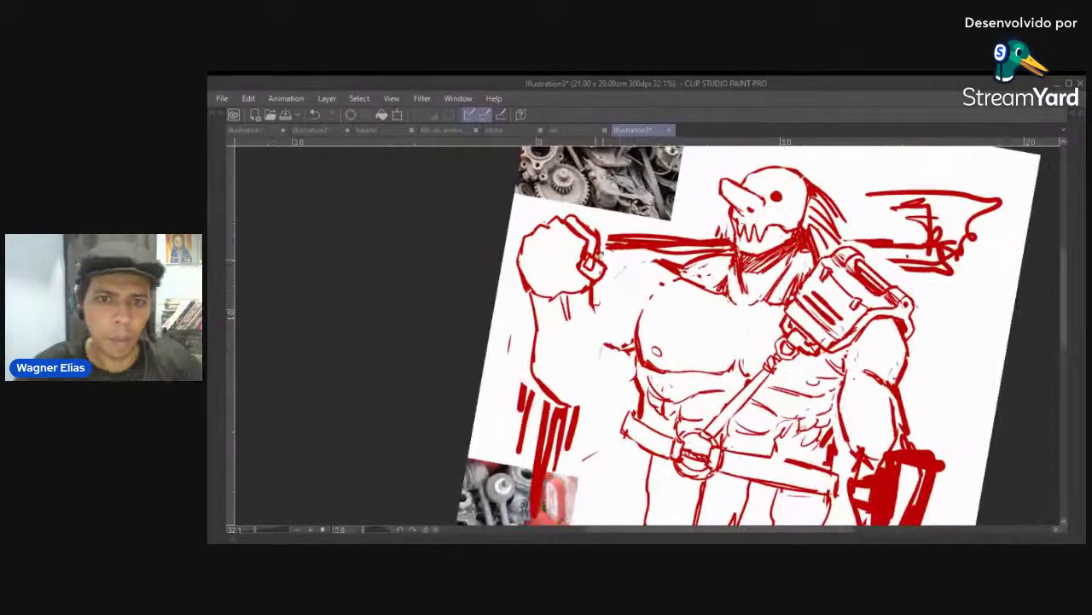
{"action": "mouse_move", "coordinate": [610, 236]}
{"action": "left_mouse_down"}
{"action": "mouse_move", "coordinate": [708, 240]}
{"action": "mouse_move", "coordinate": [631, 232]}
{"action": "mouse_move", "coordinate": [697, 245]}
{"action": "mouse_move", "coordinate": [619, 245]}
{"action": "mouse_move", "coordinate": [729, 267]}
{"action": "mouse_move", "coordinate": [701, 243]}
{"action": "mouse_move", "coordinate": [747, 254]}
{"action": "left_mouse_up"}
{"action": "key", "text": "p"}
{"action": "key", "text": "^"}
{"action": "mouse_move", "coordinate": [675, 243]}
{"action": "left_mouse_down"}
{"action": "mouse_move", "coordinate": [745, 255]}
{"action": "mouse_move", "coordinate": [666, 252]}
{"action": "left_mouse_up"}
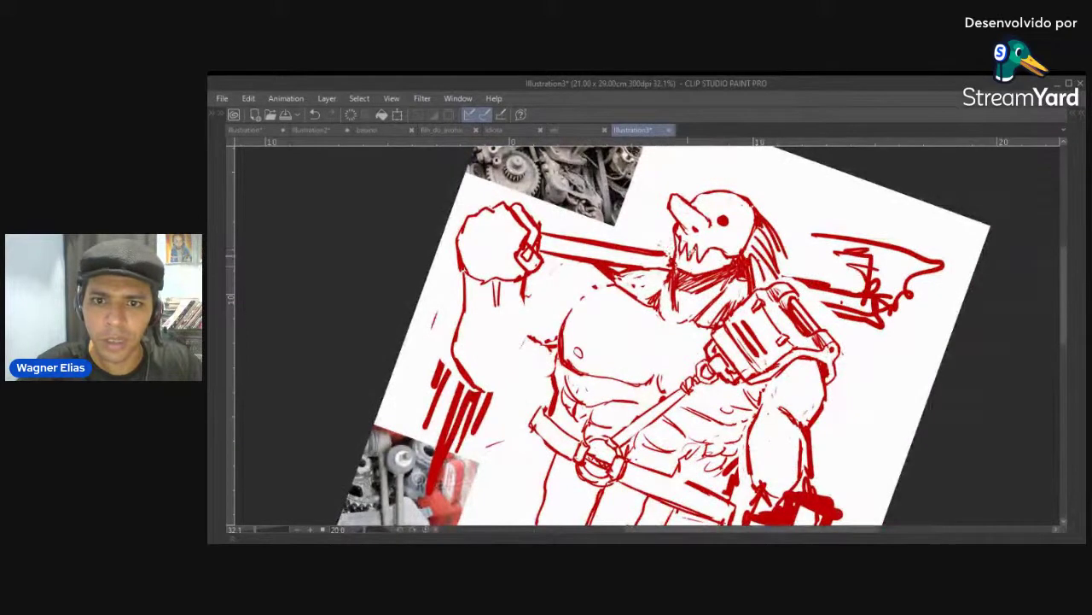
{"action": "left_click_drag", "start_coordinate": [737, 282], "coordinate": [662, 255]}
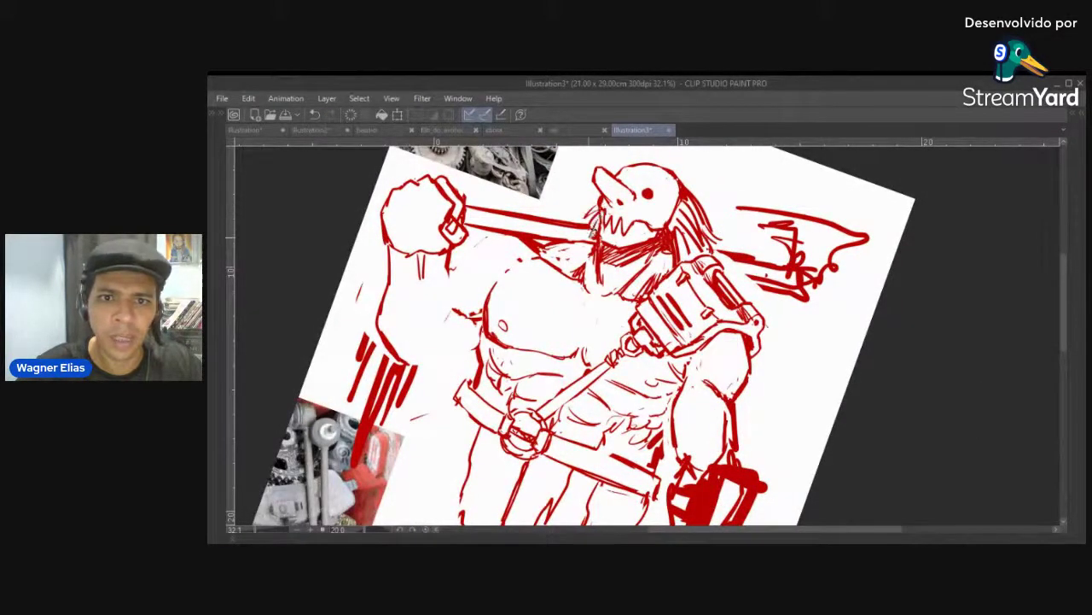
Replace the rough axe head behind the shoulder armour with a straight handle section ending in a banded, rounded tip
{"action": "mouse_move", "coordinate": [728, 249]}
{"action": "left_mouse_down"}
{"action": "mouse_move", "coordinate": [718, 294]}
{"action": "mouse_move", "coordinate": [699, 284]}
{"action": "mouse_move", "coordinate": [678, 203]}
{"action": "mouse_move", "coordinate": [754, 278]}
{"action": "mouse_move", "coordinate": [658, 194]}
{"action": "mouse_move", "coordinate": [764, 260]}
{"action": "mouse_move", "coordinate": [713, 202]}
{"action": "mouse_move", "coordinate": [802, 229]}
{"action": "mouse_move", "coordinate": [727, 289]}
{"action": "left_mouse_up"}
{"action": "key", "text": "p"}
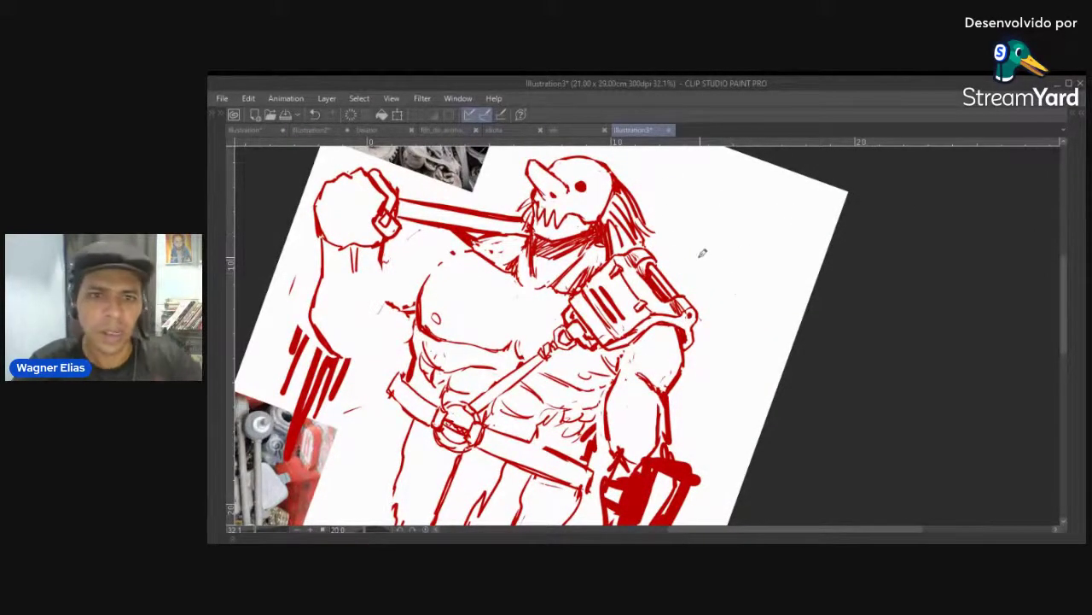
{"action": "mouse_move", "coordinate": [652, 239]}
{"action": "left_mouse_down"}
{"action": "mouse_move", "coordinate": [725, 252]}
{"action": "mouse_move", "coordinate": [726, 271]}
{"action": "left_mouse_up"}
{"action": "mouse_move", "coordinate": [659, 261]}
{"action": "left_mouse_down"}
{"action": "mouse_move", "coordinate": [739, 274]}
{"action": "mouse_move", "coordinate": [732, 248]}
{"action": "left_mouse_up"}
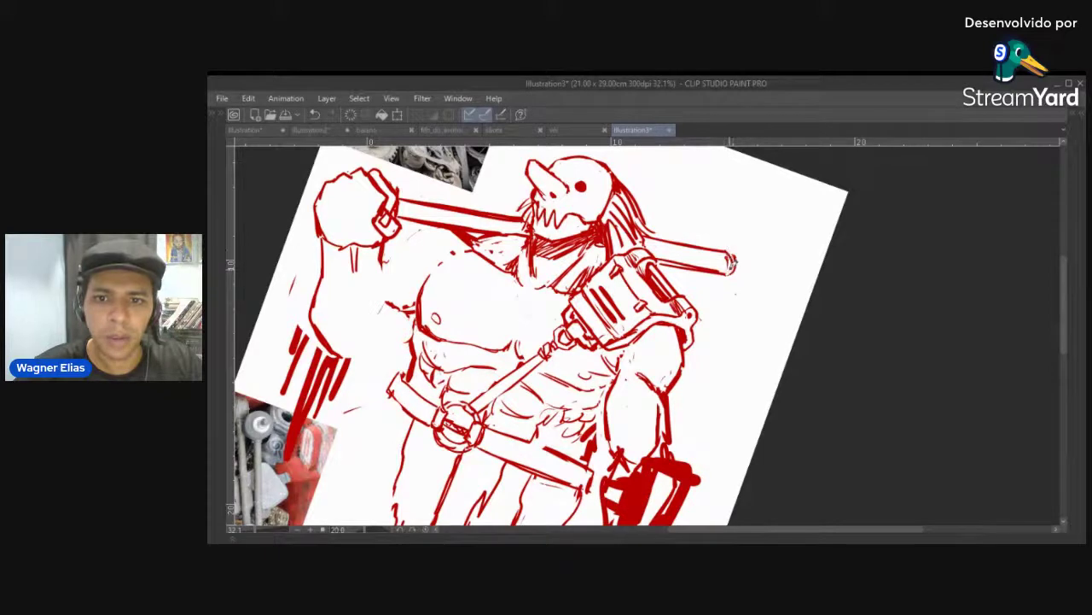
{"action": "mouse_move", "coordinate": [736, 261]}
{"action": "left_mouse_down"}
{"action": "mouse_move", "coordinate": [757, 311]}
{"action": "mouse_move", "coordinate": [720, 312]}
{"action": "mouse_move", "coordinate": [758, 297]}
{"action": "mouse_move", "coordinate": [761, 314]}
{"action": "mouse_move", "coordinate": [765, 297]}
{"action": "mouse_move", "coordinate": [761, 308]}
{"action": "mouse_move", "coordinate": [712, 295]}
{"action": "mouse_move", "coordinate": [734, 276]}
{"action": "left_mouse_up"}
{"action": "key", "text": "ctrl+z"}
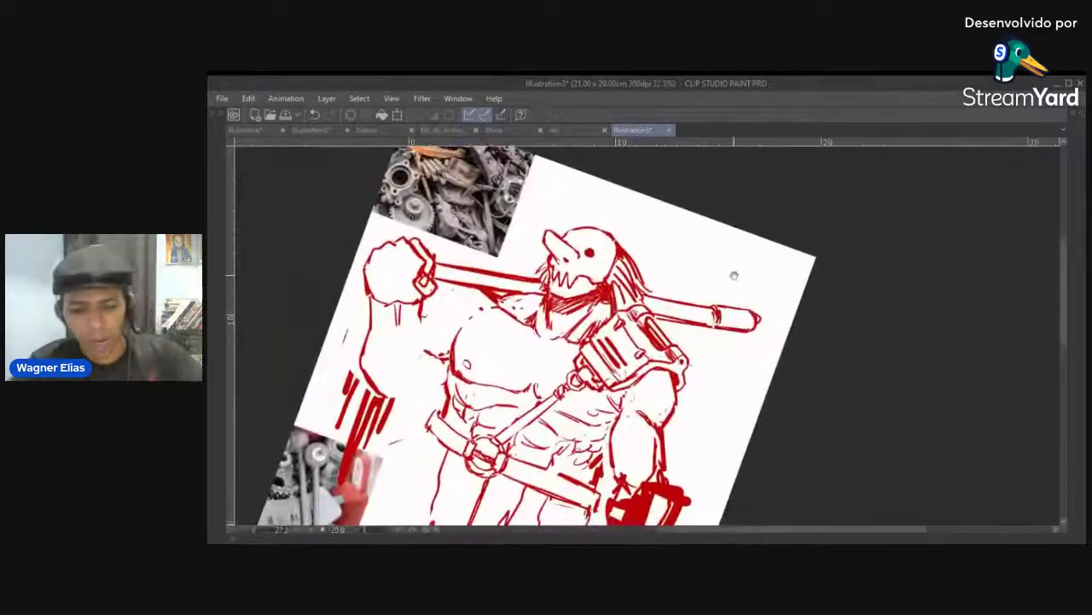
Examine the scrap-part reference photos and the figure for shapes to use on the weapon head
{"action": "key", "text": "minus"}
{"action": "key", "text": "minus"}
{"action": "key", "text": "minus"}
{"action": "key", "text": "minus"}
{"action": "key", "text": "minus"}
{"action": "key", "text": "minus"}
{"action": "mouse_move", "coordinate": [476, 271]}
{"action": "left_mouse_down"}
{"action": "mouse_move", "coordinate": [521, 333]}
{"action": "mouse_move", "coordinate": [580, 342]}
{"action": "mouse_move", "coordinate": [500, 346]}
{"action": "mouse_move", "coordinate": [484, 368]}
{"action": "mouse_move", "coordinate": [465, 367]}
{"action": "mouse_move", "coordinate": [462, 314]}
{"action": "left_mouse_up"}
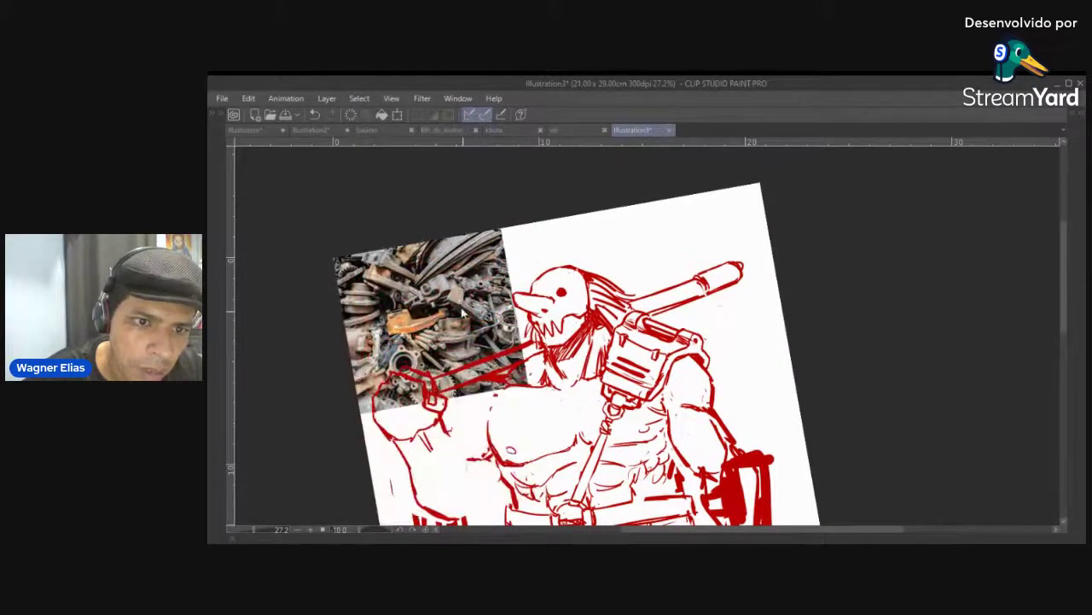
{"action": "left_click_drag", "start_coordinate": [494, 347], "coordinate": [483, 266]}
{"action": "scroll", "coordinate": [488, 342], "scroll_direction": "up", "scroll_amount": 2}
{"action": "left_click_drag", "start_coordinate": [488, 375], "coordinate": [490, 351]}
{"action": "scroll", "coordinate": [477, 384], "scroll_direction": "down", "scroll_amount": 3}
{"action": "mouse_move", "coordinate": [460, 437]}
{"action": "left_mouse_down"}
{"action": "mouse_move", "coordinate": [548, 369]}
{"action": "mouse_move", "coordinate": [580, 404]}
{"action": "mouse_move", "coordinate": [527, 325]}
{"action": "mouse_move", "coordinate": [525, 358]}
{"action": "mouse_move", "coordinate": [488, 364]}
{"action": "mouse_move", "coordinate": [473, 383]}
{"action": "mouse_move", "coordinate": [470, 331]}
{"action": "left_mouse_up"}
{"action": "scroll", "coordinate": [522, 389], "scroll_direction": "up", "scroll_amount": 2}
Replace the rounded tip of the handle with a small hexagonal nut that has a dark central hole
{"action": "left_click_drag", "start_coordinate": [629, 275], "coordinate": [524, 505]}
{"action": "mouse_move", "coordinate": [627, 174]}
{"action": "left_mouse_down"}
{"action": "mouse_move", "coordinate": [563, 320]}
{"action": "mouse_move", "coordinate": [575, 316]}
{"action": "mouse_move", "coordinate": [570, 297]}
{"action": "mouse_move", "coordinate": [577, 304]}
{"action": "mouse_move", "coordinate": [537, 305]}
{"action": "mouse_move", "coordinate": [541, 332]}
{"action": "mouse_move", "coordinate": [524, 323]}
{"action": "mouse_move", "coordinate": [555, 340]}
{"action": "mouse_move", "coordinate": [552, 317]}
{"action": "left_mouse_up"}
{"action": "key", "text": "e"}
{"action": "key", "text": "p"}
{"action": "key", "text": "ctrl+z"}
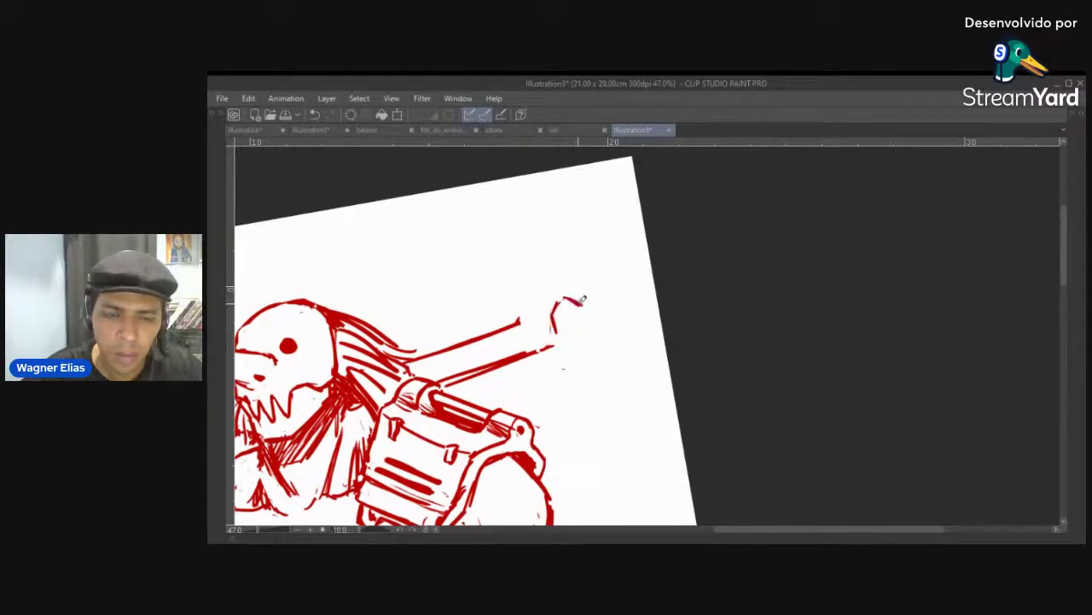
{"action": "left_click_drag", "start_coordinate": [557, 334], "coordinate": [578, 342]}
{"action": "left_click_drag", "start_coordinate": [567, 319], "coordinate": [581, 319]}
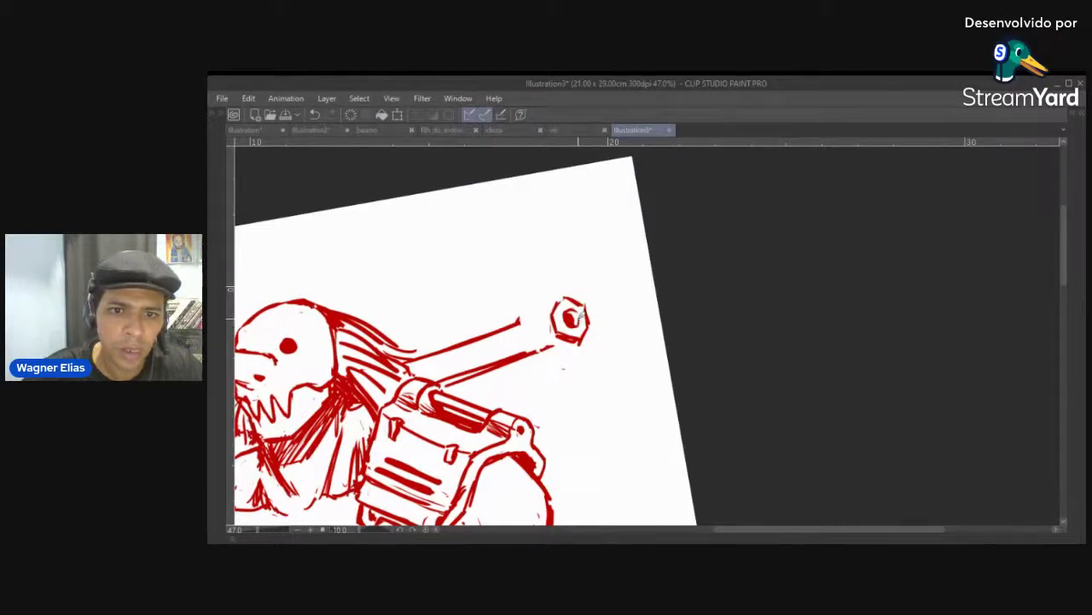
{"action": "left_click_drag", "start_coordinate": [569, 316], "coordinate": [572, 321]}
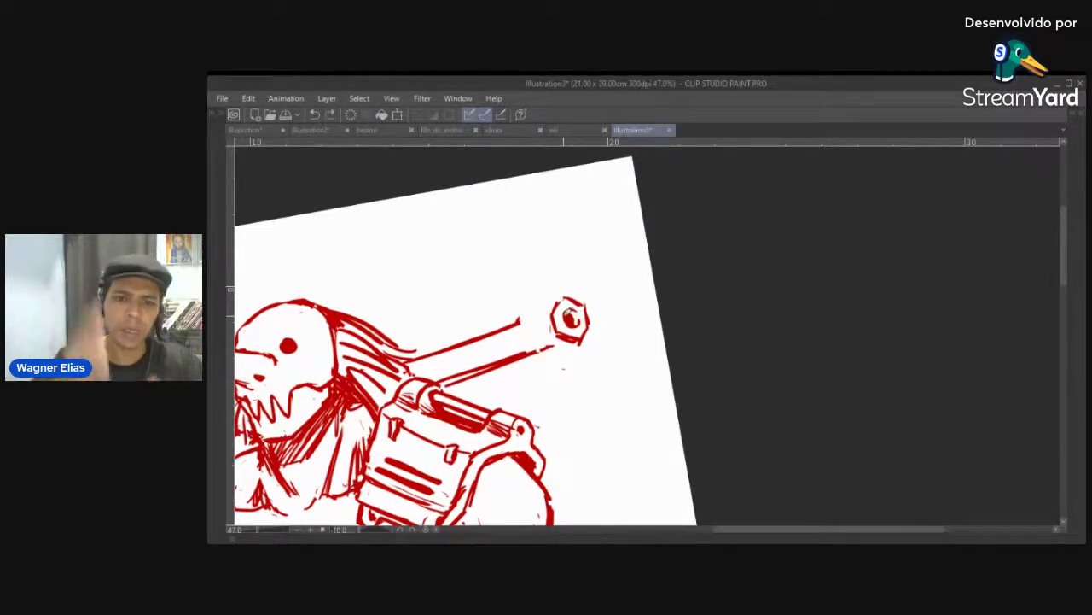
Reinforce the hexagonal nut's outline with bolder edges and a heavier side facet
{"action": "key", "text": "alt+Tab"}
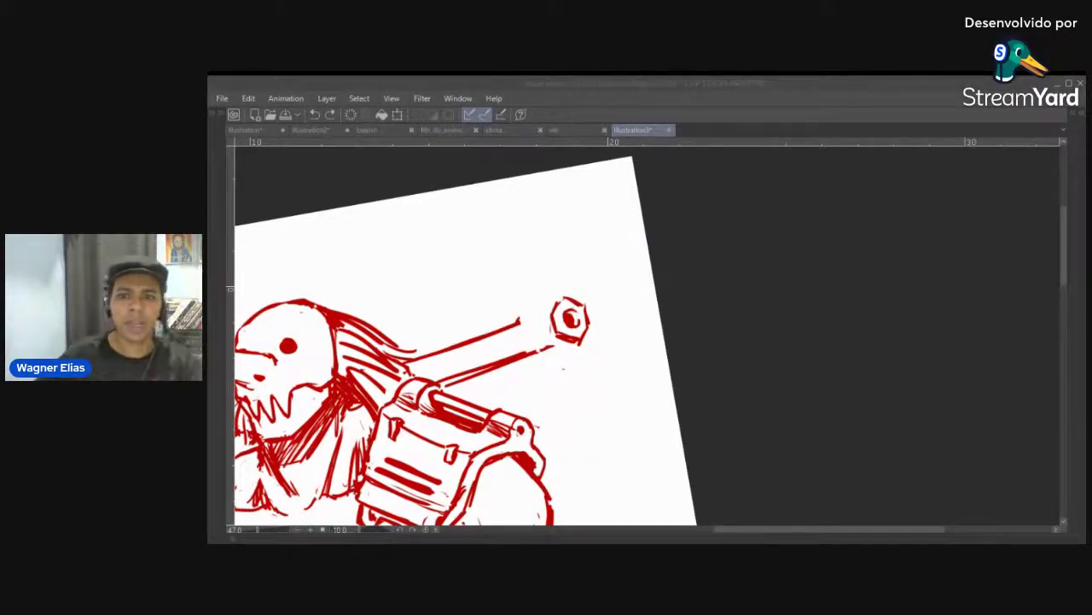
{"action": "left_click", "coordinate": [645, 469]}
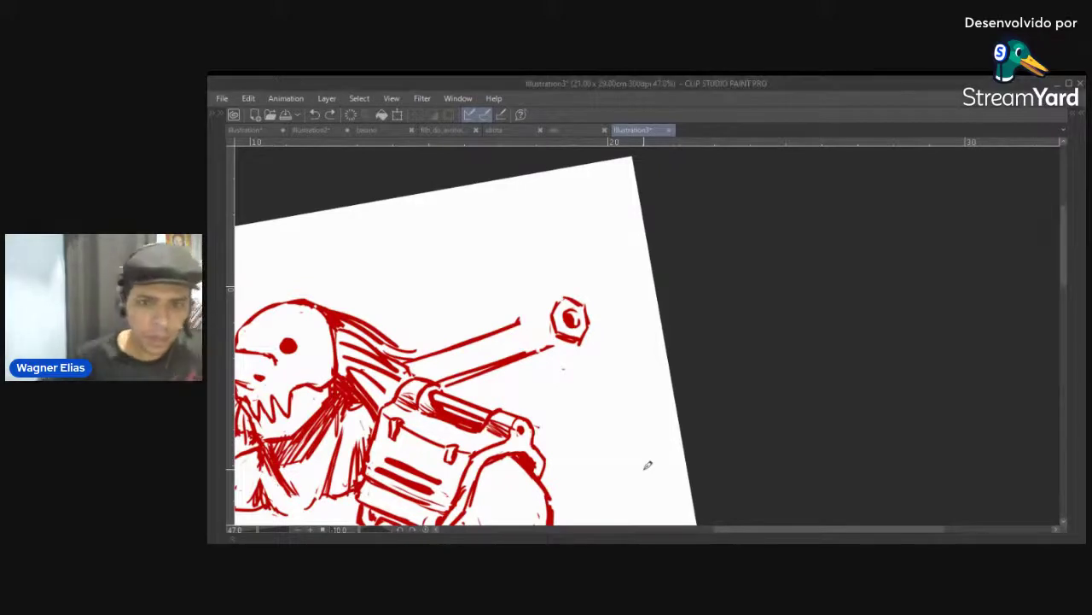
{"action": "mouse_move", "coordinate": [582, 331]}
{"action": "left_mouse_down"}
{"action": "mouse_move", "coordinate": [563, 332]}
{"action": "mouse_move", "coordinate": [592, 331]}
{"action": "mouse_move", "coordinate": [587, 299]}
{"action": "mouse_move", "coordinate": [592, 326]}
{"action": "mouse_move", "coordinate": [554, 334]}
{"action": "left_mouse_up"}
{"action": "mouse_move", "coordinate": [561, 297]}
{"action": "left_mouse_down"}
{"action": "mouse_move", "coordinate": [547, 314]}
{"action": "mouse_move", "coordinate": [554, 336]}
{"action": "left_mouse_up"}
{"action": "key", "text": "ctrl+z"}
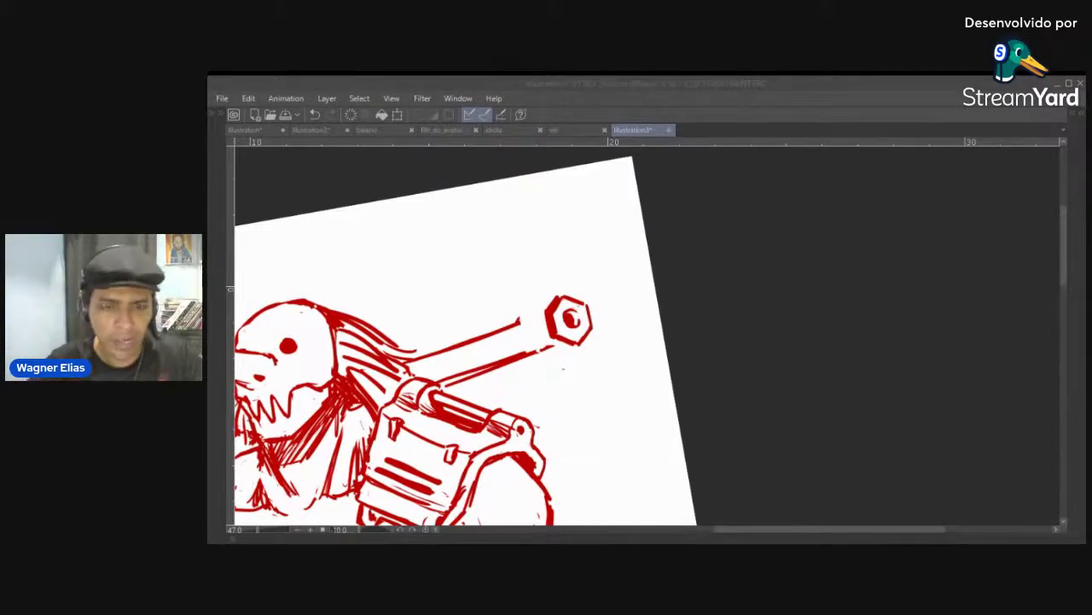
Extend the handle's edges to the hexagonal nut and sketch the nut's side thickness behind its front face
{"action": "mouse_move", "coordinate": [510, 322]}
{"action": "left_mouse_down"}
{"action": "mouse_move", "coordinate": [515, 323]}
{"action": "mouse_move", "coordinate": [543, 312]}
{"action": "mouse_move", "coordinate": [556, 331]}
{"action": "mouse_move", "coordinate": [548, 306]}
{"action": "mouse_move", "coordinate": [553, 333]}
{"action": "mouse_move", "coordinate": [526, 352]}
{"action": "mouse_move", "coordinate": [562, 348]}
{"action": "mouse_move", "coordinate": [571, 338]}
{"action": "mouse_move", "coordinate": [560, 347]}
{"action": "mouse_move", "coordinate": [541, 312]}
{"action": "left_mouse_up"}
{"action": "key", "text": "ctrl+z"}
{"action": "key", "text": "ctrl+z"}
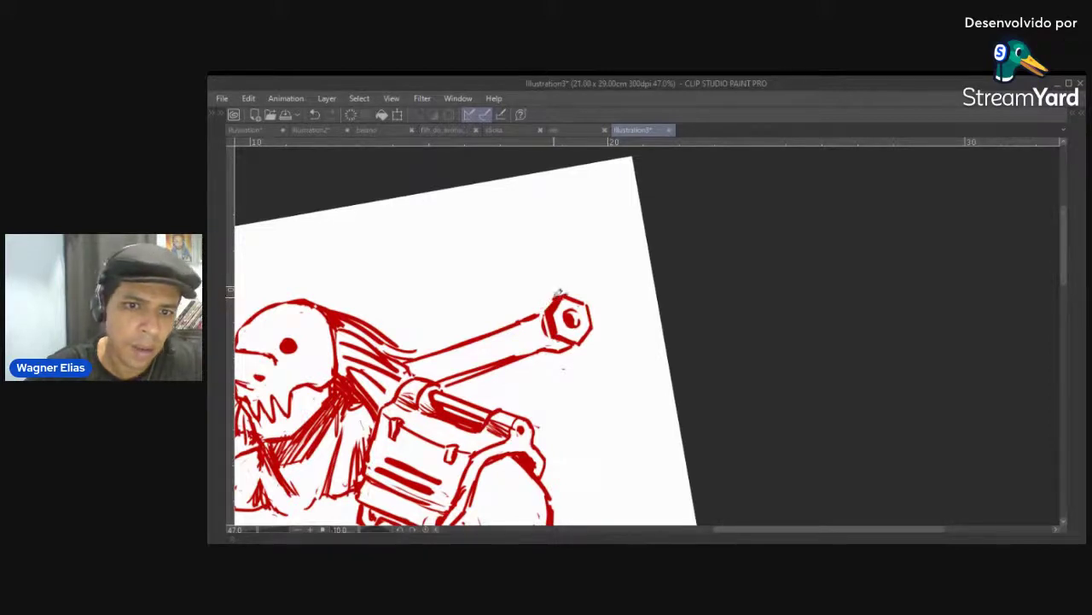
{"action": "left_click_drag", "start_coordinate": [543, 336], "coordinate": [538, 301]}
{"action": "mouse_move", "coordinate": [539, 302]}
{"action": "left_mouse_down"}
{"action": "mouse_move", "coordinate": [590, 308]}
{"action": "mouse_move", "coordinate": [560, 336]}
{"action": "mouse_move", "coordinate": [588, 324]}
{"action": "mouse_move", "coordinate": [582, 369]}
{"action": "mouse_move", "coordinate": [527, 356]}
{"action": "left_mouse_up"}
Redraw the end of the handle as a cylinder and add a thick ring collar joining it to the nut
{"action": "scroll", "coordinate": [593, 311], "scroll_direction": "down", "scroll_amount": 2}
{"action": "key", "text": "asciicircum"}
{"action": "key", "text": "asciicircum"}
{"action": "key", "text": "asciicircum"}
{"action": "key", "text": "asciicircum"}
{"action": "key", "text": "asciicircum"}
{"action": "key", "text": "asciicircum"}
{"action": "key", "text": "asciicircum"}
{"action": "key", "text": "asciicircum"}
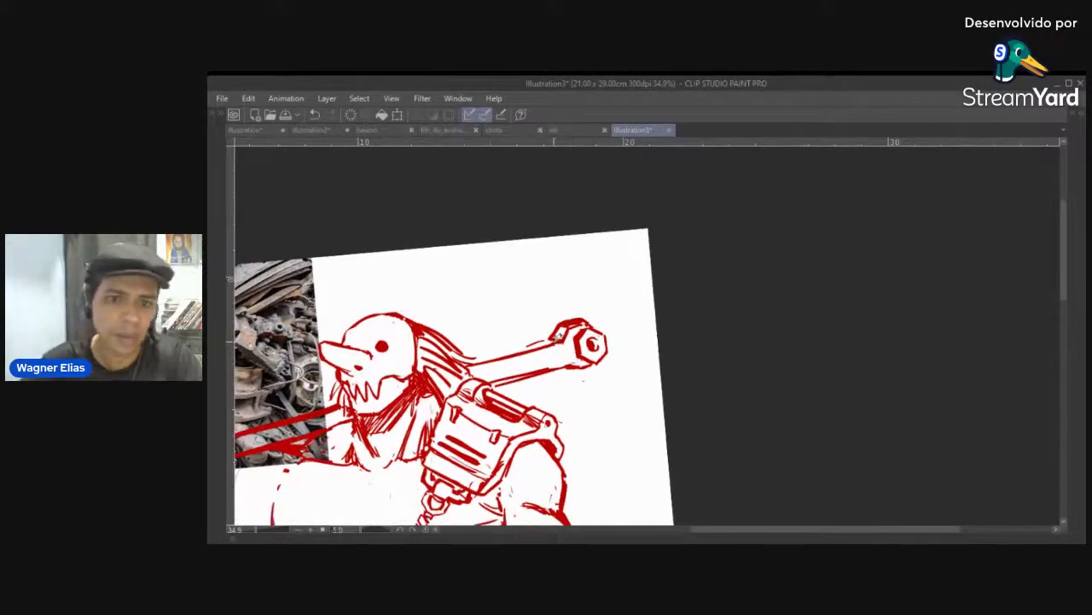
{"action": "key", "text": "ctrl+z"}
{"action": "key", "text": "ctrl+z"}
{"action": "left_click_drag", "start_coordinate": [496, 256], "coordinate": [561, 283]}
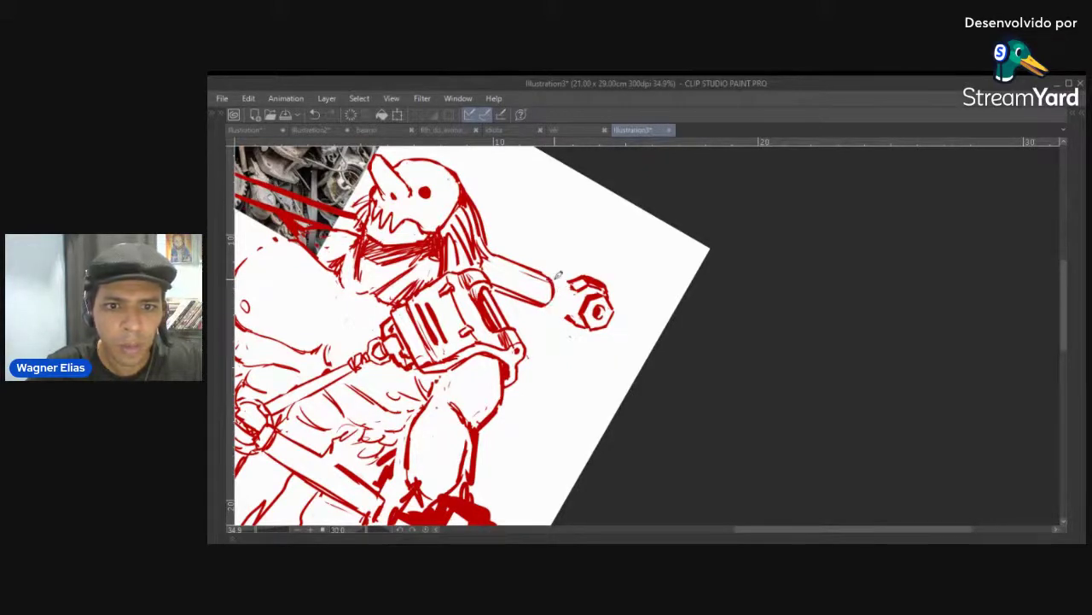
{"action": "mouse_move", "coordinate": [557, 291]}
{"action": "left_mouse_down"}
{"action": "mouse_move", "coordinate": [537, 308]}
{"action": "mouse_move", "coordinate": [555, 295]}
{"action": "mouse_move", "coordinate": [566, 316]}
{"action": "mouse_move", "coordinate": [547, 314]}
{"action": "mouse_move", "coordinate": [568, 305]}
{"action": "mouse_move", "coordinate": [560, 314]}
{"action": "left_mouse_up"}
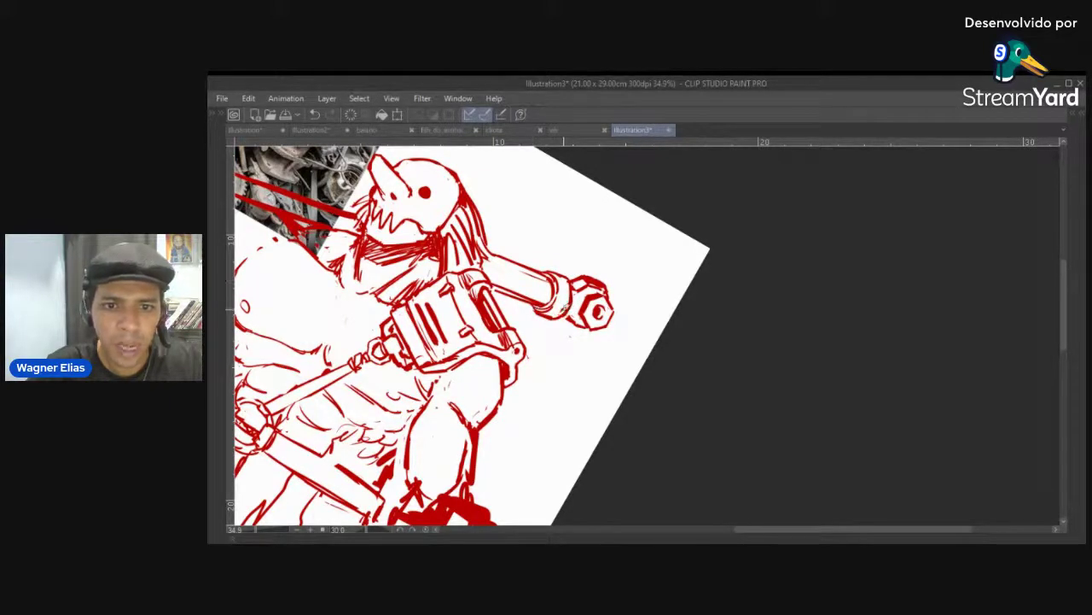
Draw a small rounded mounting tab with a bolt hole above the collar beside the nut
{"action": "scroll", "coordinate": [573, 292], "scroll_direction": "up", "scroll_amount": 1}
{"action": "left_click_drag", "start_coordinate": [573, 292], "coordinate": [578, 356]}
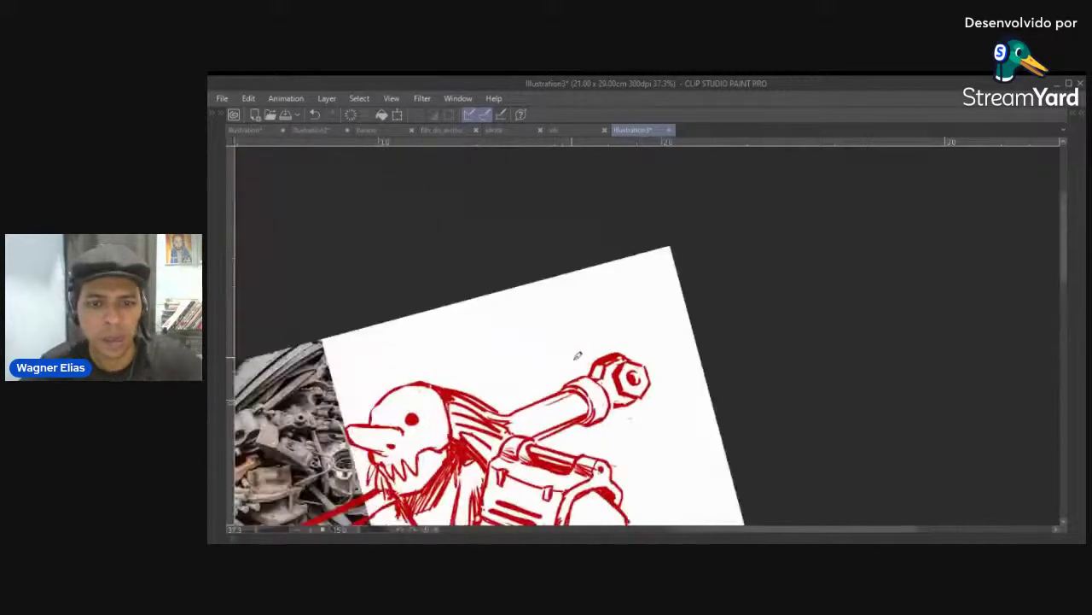
{"action": "scroll", "coordinate": [586, 381], "scroll_direction": "up", "scroll_amount": 3}
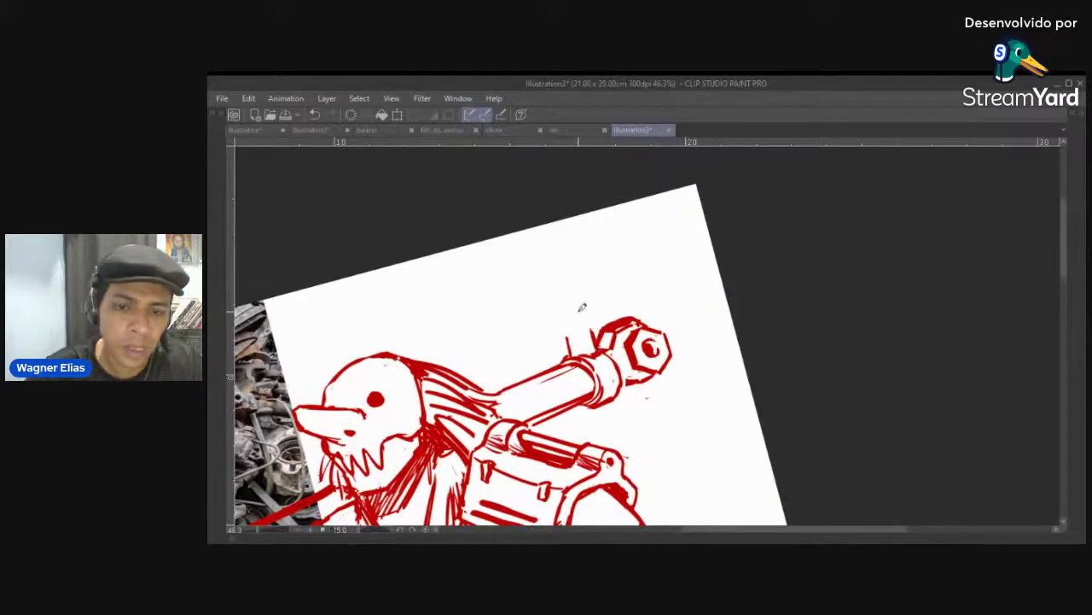
{"action": "scroll", "coordinate": [590, 353], "scroll_direction": "down", "scroll_amount": 3}
{"action": "scroll", "coordinate": [591, 354], "scroll_direction": "up", "scroll_amount": 2}
{"action": "left_click_drag", "start_coordinate": [587, 359], "coordinate": [588, 365]}
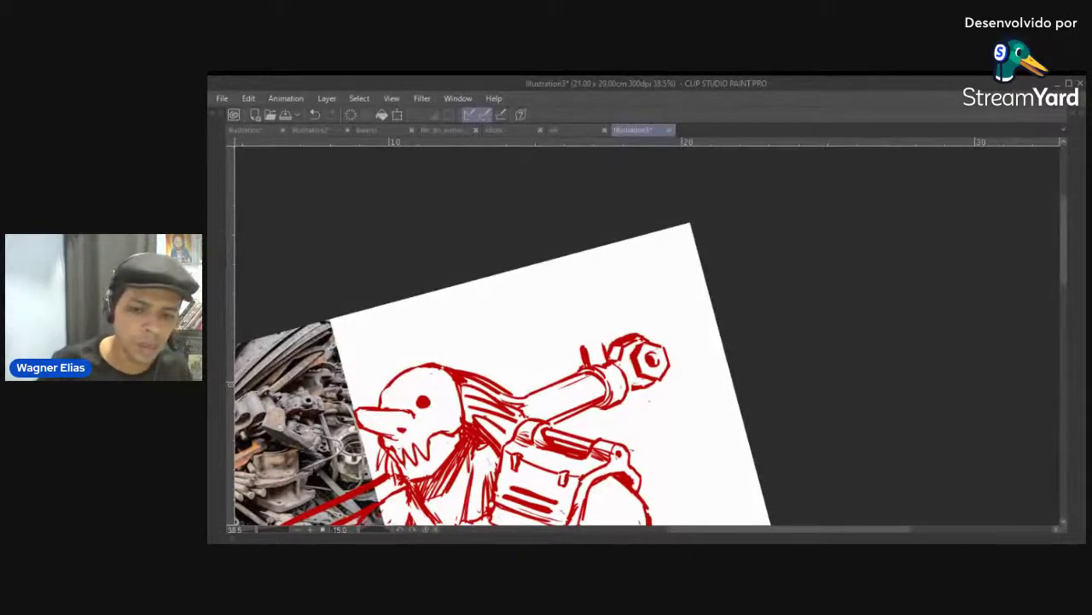
{"action": "key", "text": "alt+Tab"}
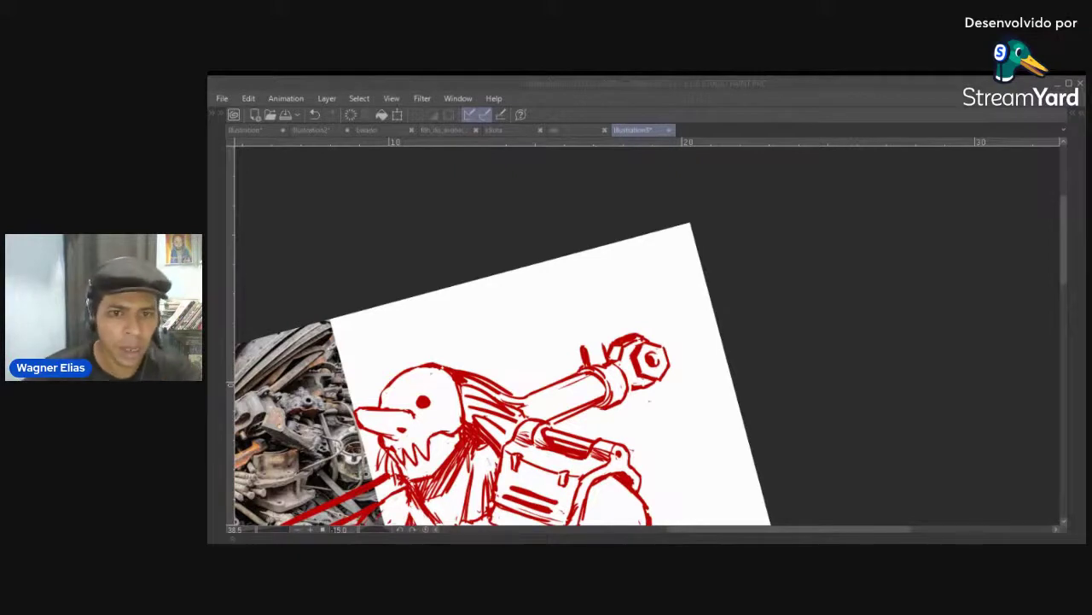
{"action": "mouse_move", "coordinate": [586, 353]}
{"action": "left_mouse_down"}
{"action": "mouse_move", "coordinate": [586, 362]}
{"action": "mouse_move", "coordinate": [591, 331]}
{"action": "mouse_move", "coordinate": [608, 338]}
{"action": "mouse_move", "coordinate": [571, 358]}
{"action": "mouse_move", "coordinate": [567, 323]}
{"action": "mouse_move", "coordinate": [592, 343]}
{"action": "mouse_move", "coordinate": [613, 324]}
{"action": "left_mouse_up"}
{"action": "mouse_move", "coordinate": [619, 323]}
{"action": "left_mouse_down"}
{"action": "mouse_move", "coordinate": [595, 344]}
{"action": "mouse_move", "coordinate": [604, 246]}
{"action": "left_mouse_up"}
Move the engine reference photo from beside the thighs up to the warrior's head, near the weapon
{"action": "left_click_drag", "start_coordinate": [548, 442], "coordinate": [537, 307]}
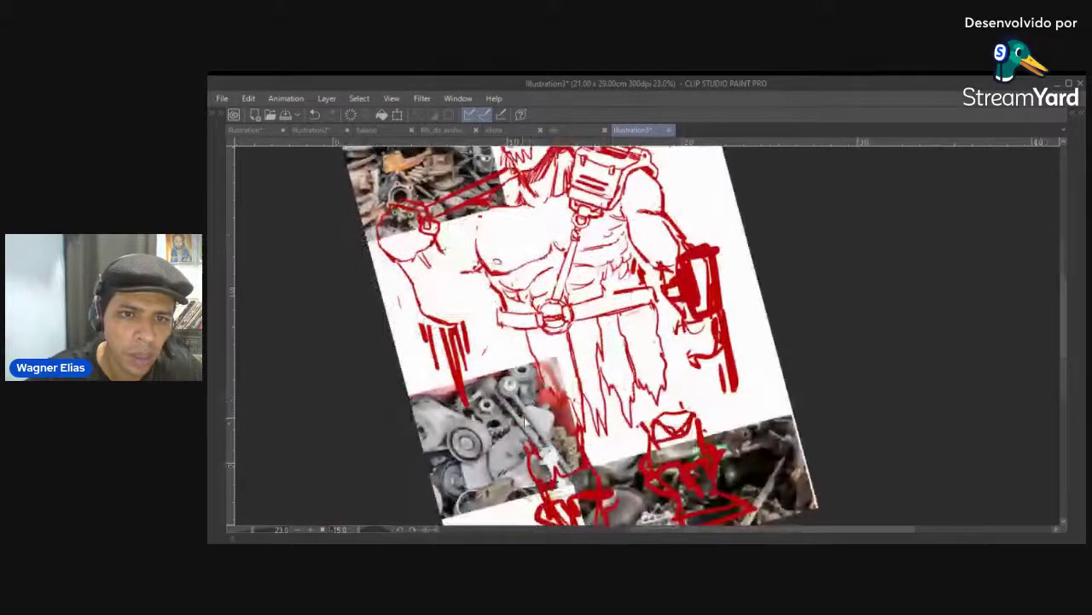
{"action": "left_click_drag", "start_coordinate": [509, 443], "coordinate": [459, 179]}
{"action": "left_click_drag", "start_coordinate": [587, 162], "coordinate": [555, 403]}
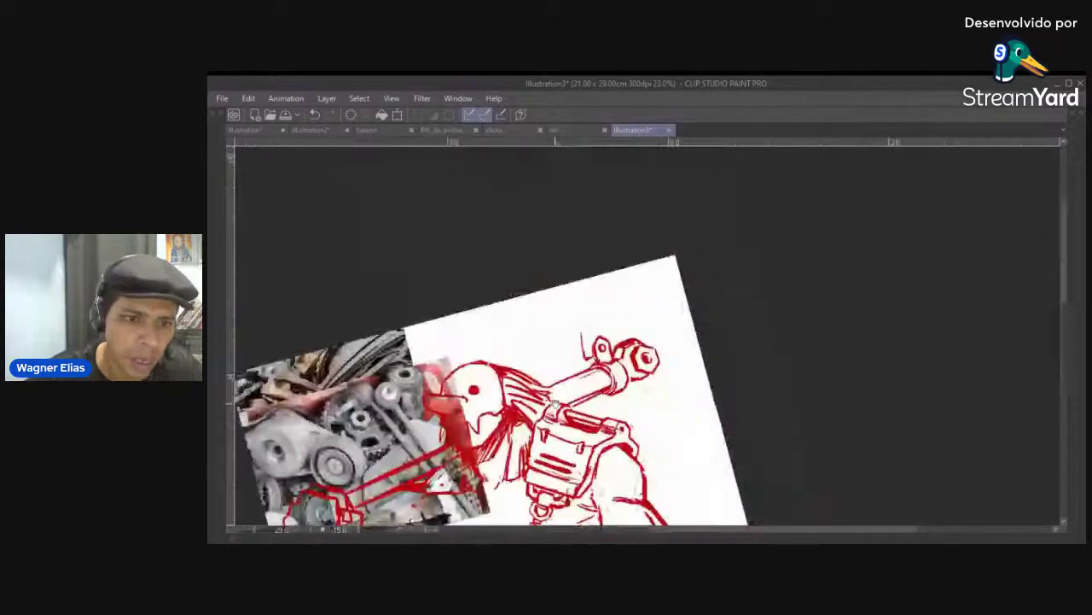
Draw a large rounded blade arching over the nut, with a second holed mounting tab at its far end
{"action": "mouse_move", "coordinate": [586, 355]}
{"action": "left_mouse_down"}
{"action": "mouse_move", "coordinate": [597, 282]}
{"action": "mouse_move", "coordinate": [583, 320]}
{"action": "mouse_move", "coordinate": [606, 279]}
{"action": "mouse_move", "coordinate": [604, 289]}
{"action": "mouse_move", "coordinate": [632, 273]}
{"action": "mouse_move", "coordinate": [603, 284]}
{"action": "mouse_move", "coordinate": [669, 281]}
{"action": "mouse_move", "coordinate": [646, 273]}
{"action": "mouse_move", "coordinate": [680, 321]}
{"action": "left_mouse_up"}
{"action": "key", "text": "ctrl+z"}
{"action": "key", "text": "ctrl+z"}
{"action": "mouse_move", "coordinate": [603, 278]}
{"action": "left_mouse_down"}
{"action": "mouse_move", "coordinate": [663, 283]}
{"action": "mouse_move", "coordinate": [672, 303]}
{"action": "mouse_move", "coordinate": [637, 268]}
{"action": "mouse_move", "coordinate": [676, 297]}
{"action": "mouse_move", "coordinate": [680, 317]}
{"action": "left_mouse_up"}
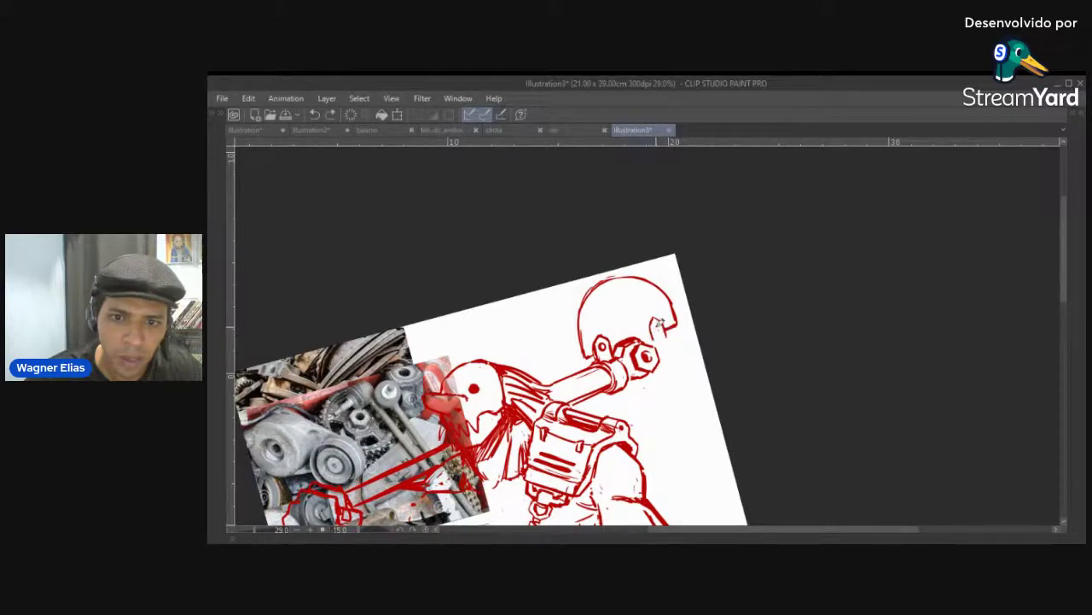
{"action": "scroll", "coordinate": [658, 333], "scroll_direction": "down", "scroll_amount": 4}
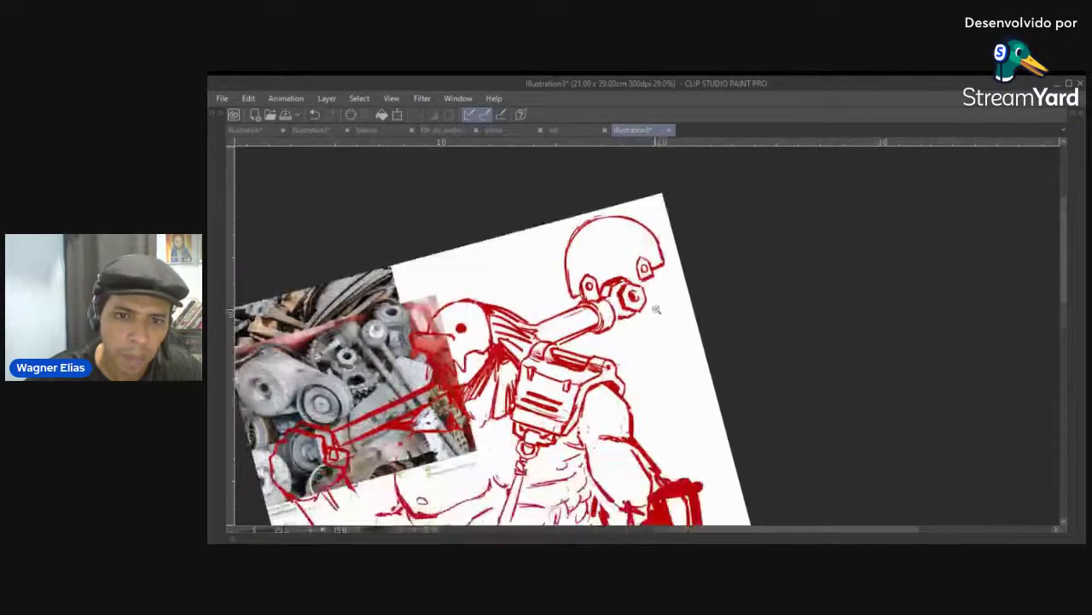
{"action": "scroll", "coordinate": [654, 265], "scroll_direction": "up", "scroll_amount": 5}
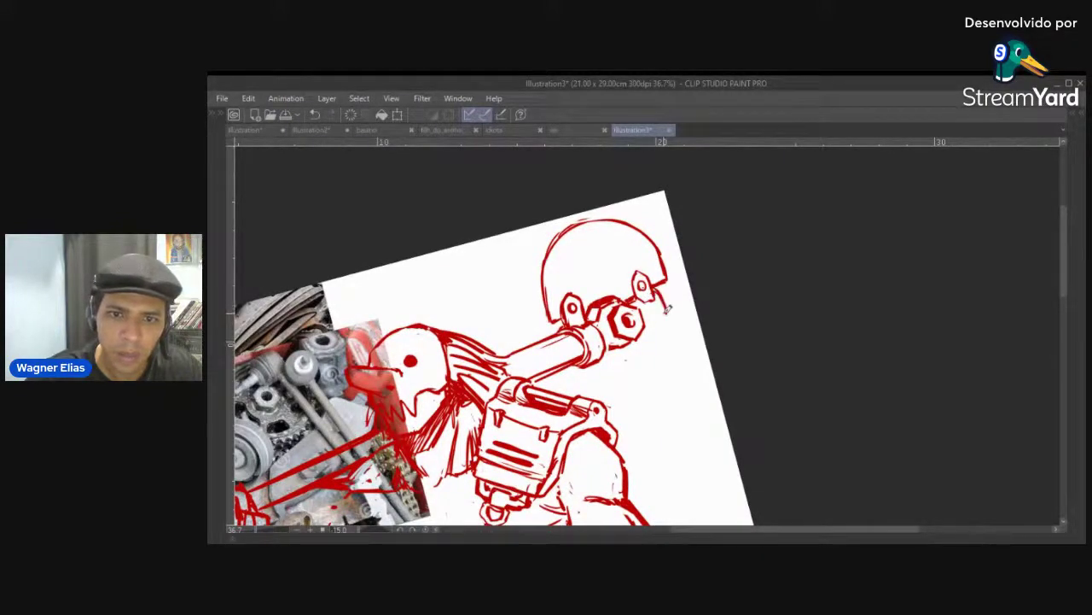
Trim the blade's pointed corner beside the far mounting tab and thicken the outer arc line above it
{"action": "scroll", "coordinate": [649, 324], "scroll_direction": "down", "scroll_amount": 5}
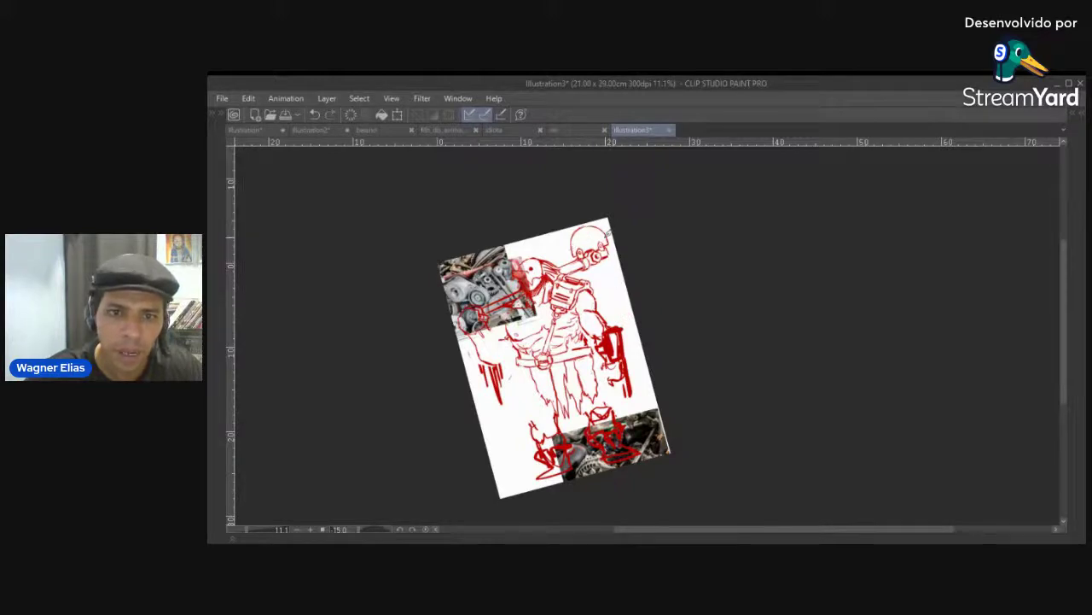
{"action": "scroll", "coordinate": [606, 233], "scroll_direction": "up", "scroll_amount": 5}
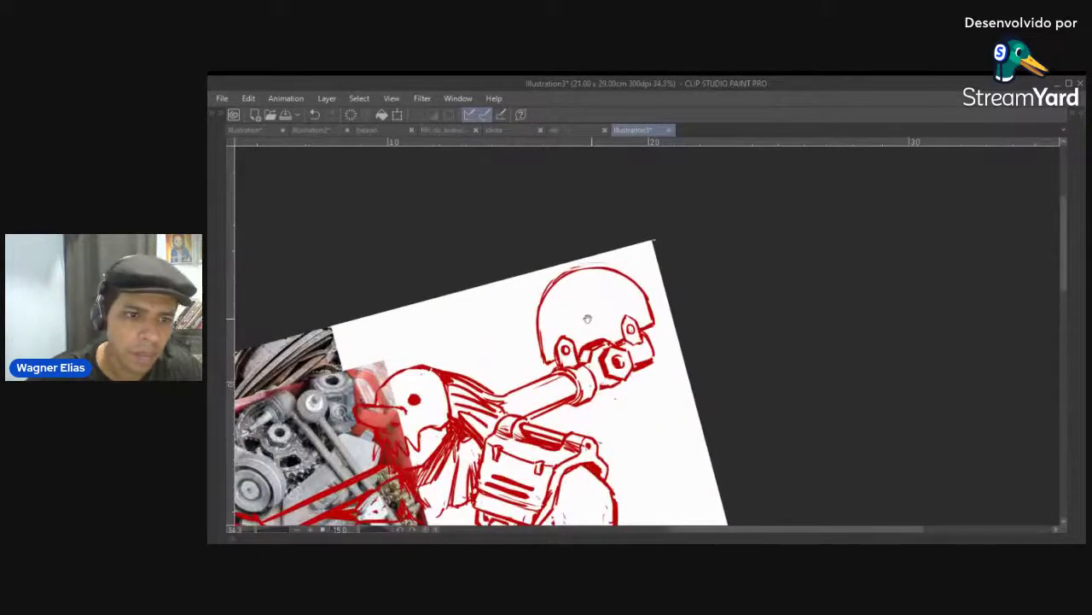
{"action": "left_click_drag", "start_coordinate": [588, 318], "coordinate": [654, 282]}
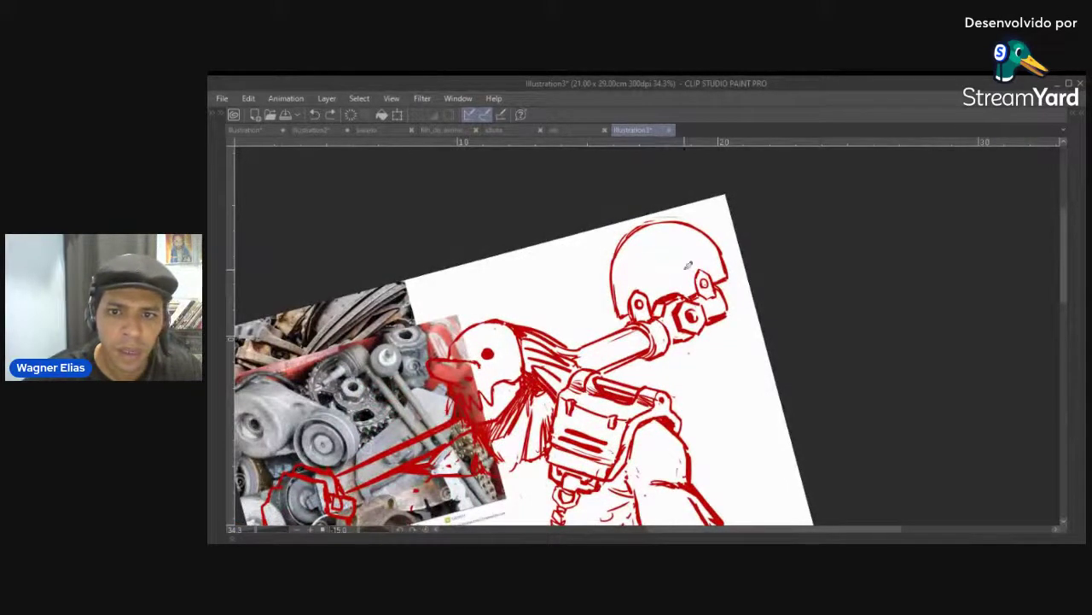
{"action": "mouse_move", "coordinate": [729, 274]}
{"action": "left_mouse_down"}
{"action": "mouse_move", "coordinate": [719, 242]}
{"action": "mouse_move", "coordinate": [671, 215]}
{"action": "mouse_move", "coordinate": [708, 232]}
{"action": "mouse_move", "coordinate": [684, 217]}
{"action": "mouse_move", "coordinate": [641, 227]}
{"action": "mouse_move", "coordinate": [681, 226]}
{"action": "mouse_move", "coordinate": [709, 241]}
{"action": "mouse_move", "coordinate": [722, 267]}
{"action": "mouse_move", "coordinate": [718, 251]}
{"action": "mouse_move", "coordinate": [723, 283]}
{"action": "left_mouse_up"}
{"action": "left_click_drag", "start_coordinate": [683, 224], "coordinate": [715, 249]}
{"action": "mouse_move", "coordinate": [659, 223]}
{"action": "left_mouse_down"}
{"action": "mouse_move", "coordinate": [695, 232]}
{"action": "mouse_move", "coordinate": [716, 254]}
{"action": "left_mouse_up"}
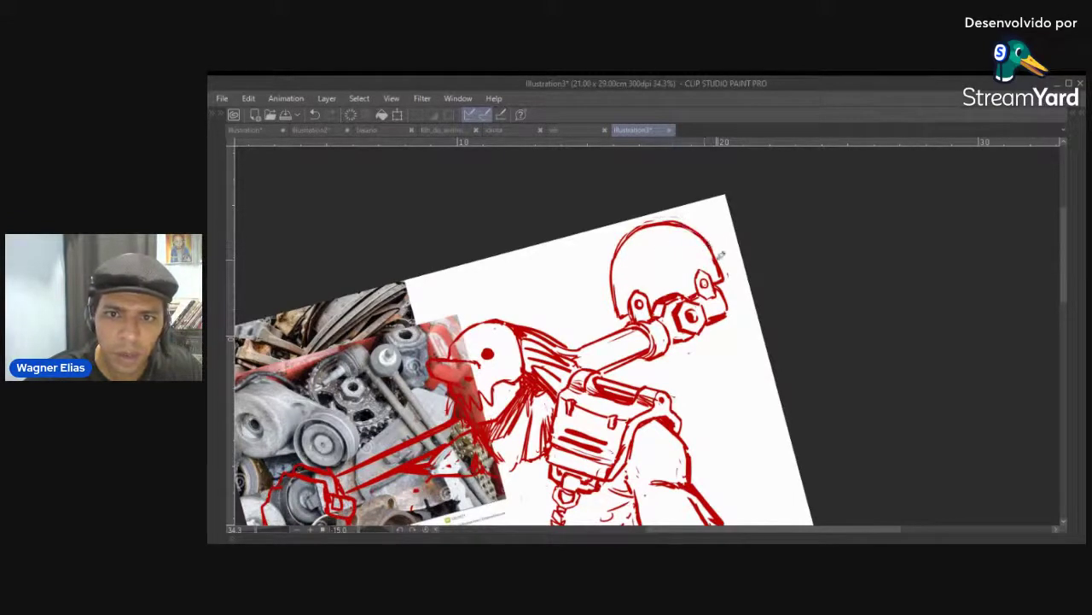
Draw rounded cut-outs inside the blade, separated by spokes, with a small triangular hole near the upper rim
{"action": "left_click_drag", "start_coordinate": [647, 268], "coordinate": [656, 285]}
{"action": "key", "text": "ctrl+z"}
{"action": "left_click_drag", "start_coordinate": [637, 250], "coordinate": [658, 273]}
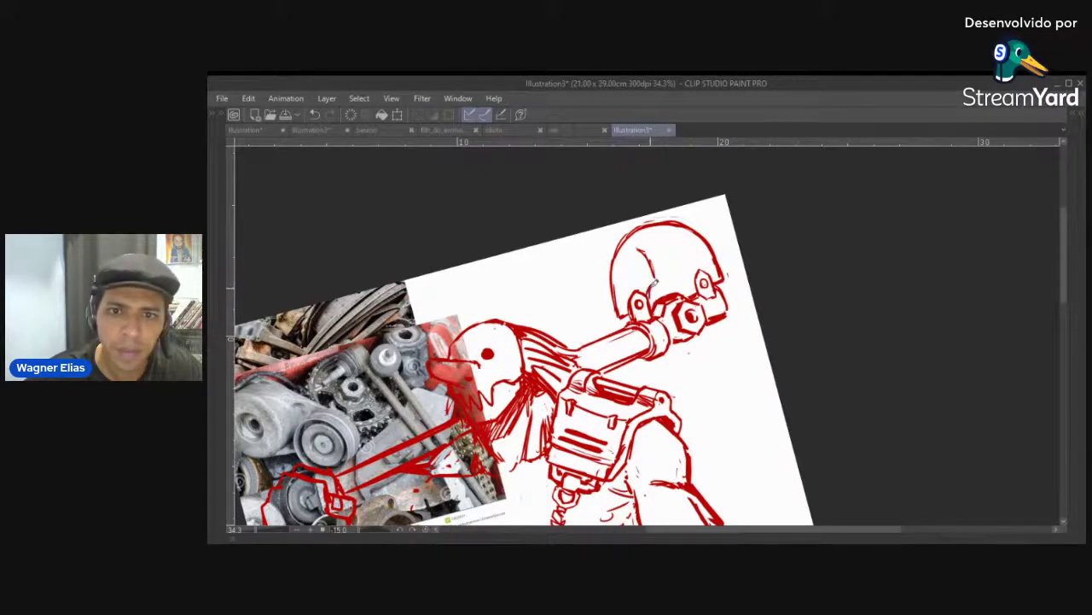
{"action": "left_click_drag", "start_coordinate": [655, 280], "coordinate": [651, 295]}
{"action": "mouse_move", "coordinate": [638, 250]}
{"action": "left_mouse_down"}
{"action": "mouse_move", "coordinate": [637, 285]}
{"action": "mouse_move", "coordinate": [664, 293]}
{"action": "mouse_move", "coordinate": [672, 279]}
{"action": "mouse_move", "coordinate": [679, 287]}
{"action": "mouse_move", "coordinate": [671, 237]}
{"action": "mouse_move", "coordinate": [645, 238]}
{"action": "mouse_move", "coordinate": [687, 247]}
{"action": "mouse_move", "coordinate": [673, 234]}
{"action": "mouse_move", "coordinate": [696, 274]}
{"action": "left_mouse_up"}
{"action": "key", "text": "ctrl+z"}
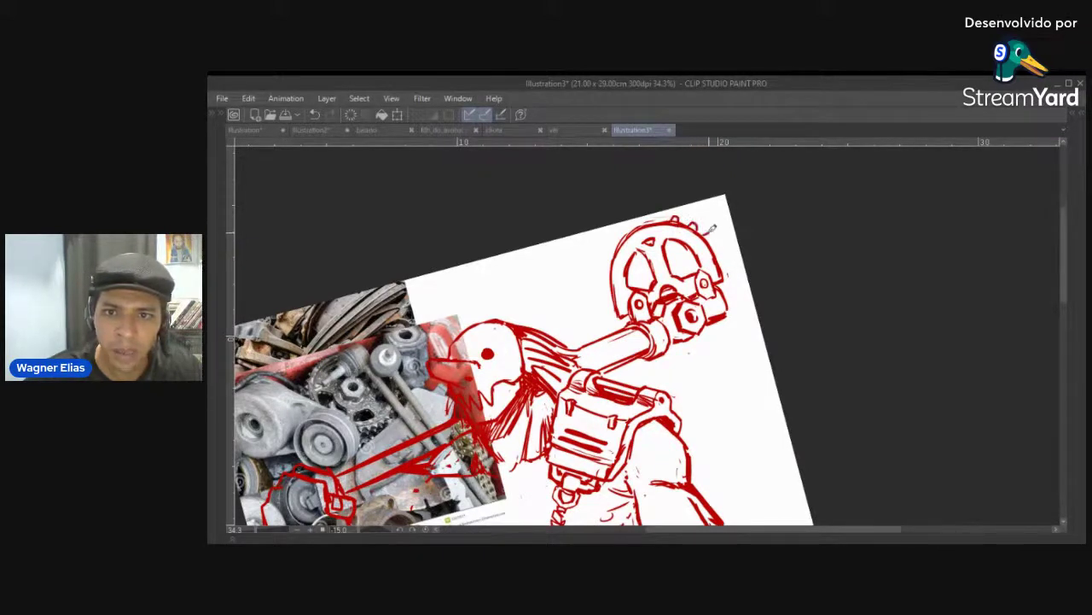
Add evenly spaced gear teeth around the blade's outer rim, from the far tab to the near one
{"action": "mouse_move", "coordinate": [715, 250]}
{"action": "left_mouse_down"}
{"action": "mouse_move", "coordinate": [724, 275]}
{"action": "mouse_move", "coordinate": [752, 285]}
{"action": "left_mouse_up"}
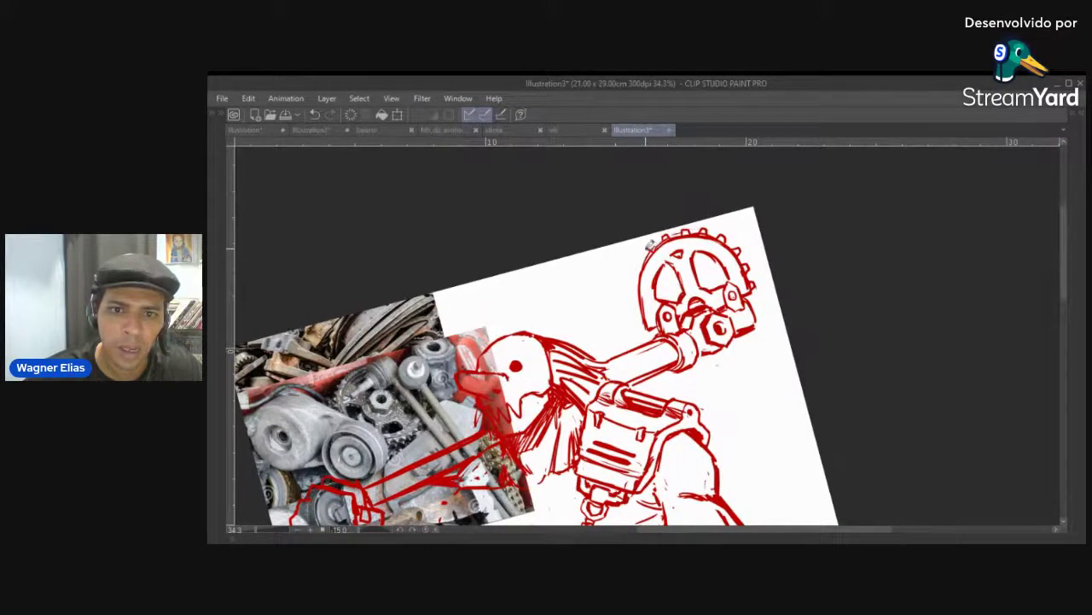
{"action": "left_click_drag", "start_coordinate": [637, 265], "coordinate": [649, 321]}
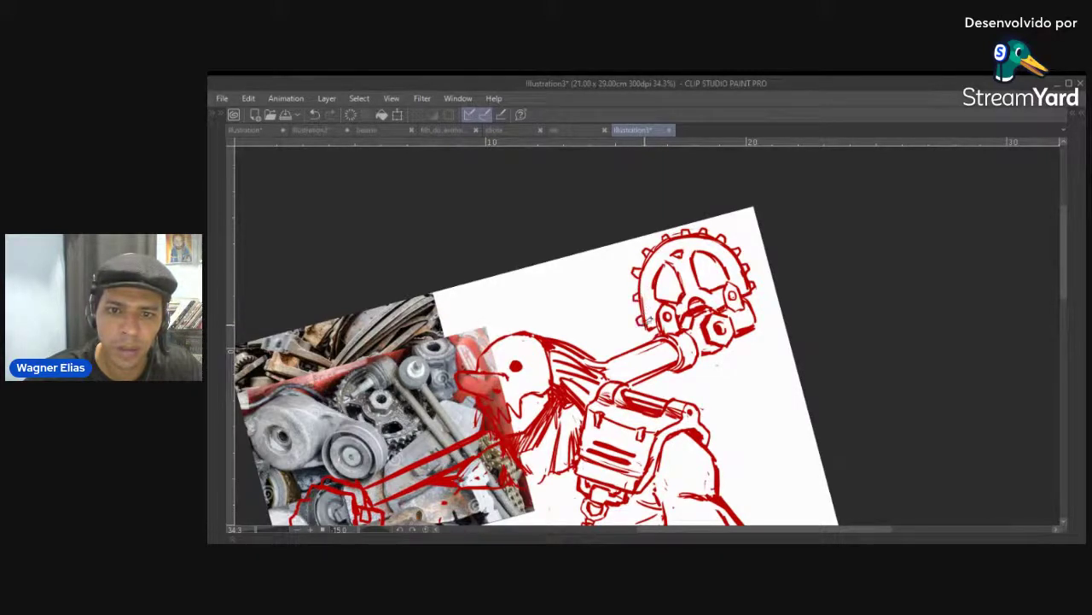
{"action": "key", "text": "ctrl+z"}
{"action": "key", "text": "ctrl+z"}
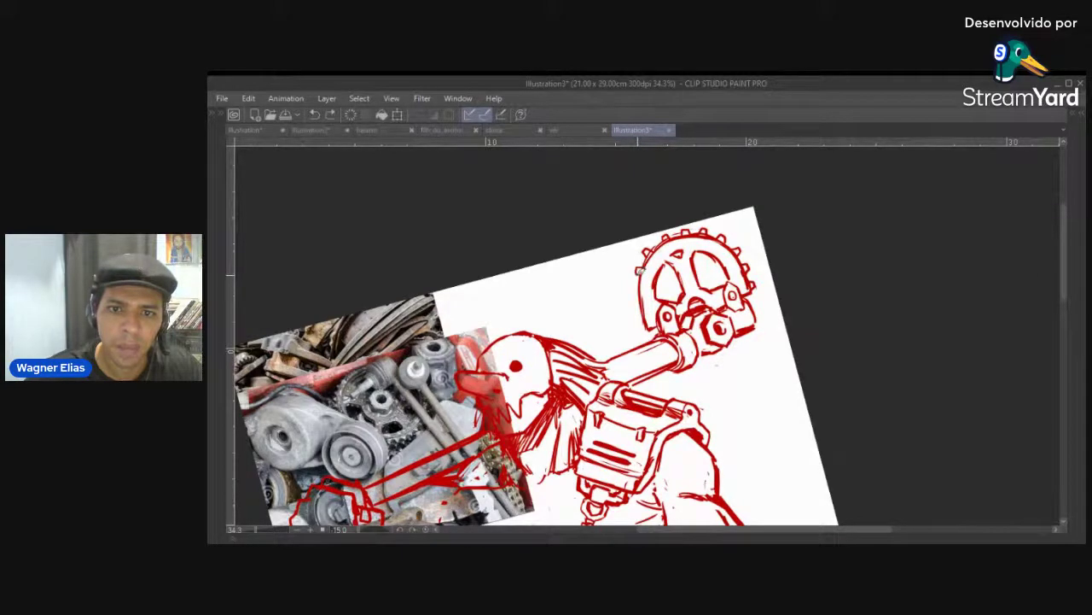
{"action": "left_click_drag", "start_coordinate": [639, 264], "coordinate": [640, 272]}
{"action": "left_click_drag", "start_coordinate": [636, 307], "coordinate": [641, 316]}
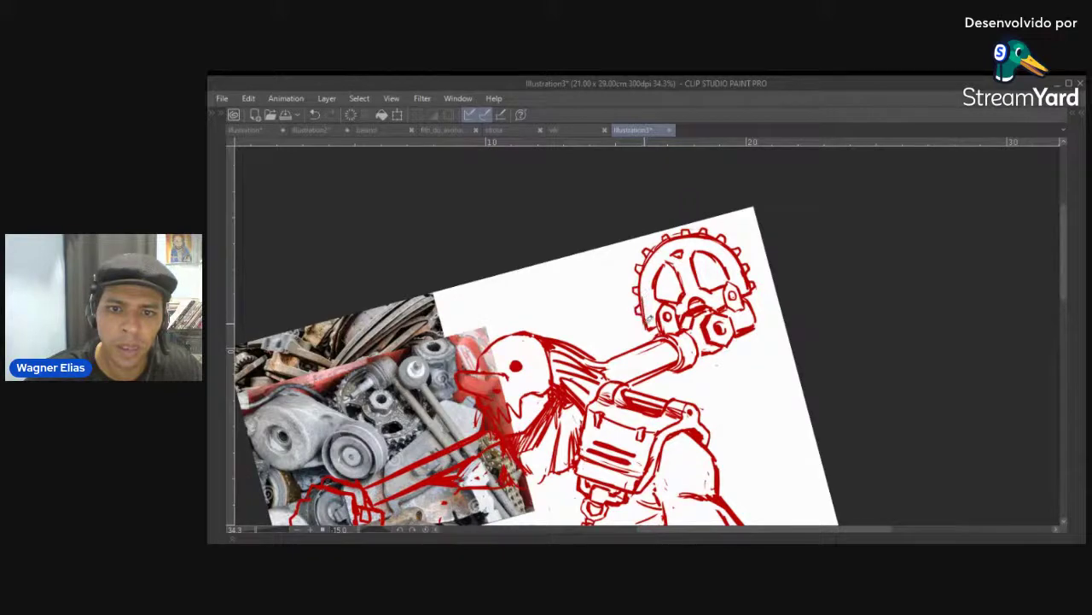
Reshape the blade's two large cut-outs with thicker lines and sharper corners
{"action": "scroll", "coordinate": [659, 320], "scroll_direction": "down", "scroll_amount": 3}
{"action": "scroll", "coordinate": [632, 248], "scroll_direction": "up", "scroll_amount": 4}
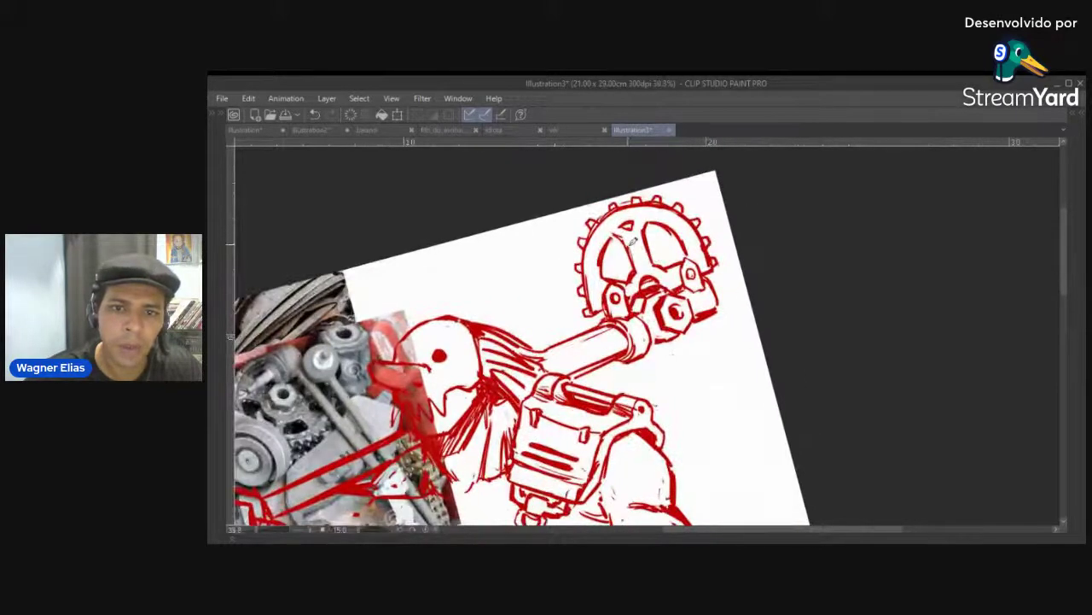
{"action": "left_click_drag", "start_coordinate": [644, 225], "coordinate": [657, 263]}
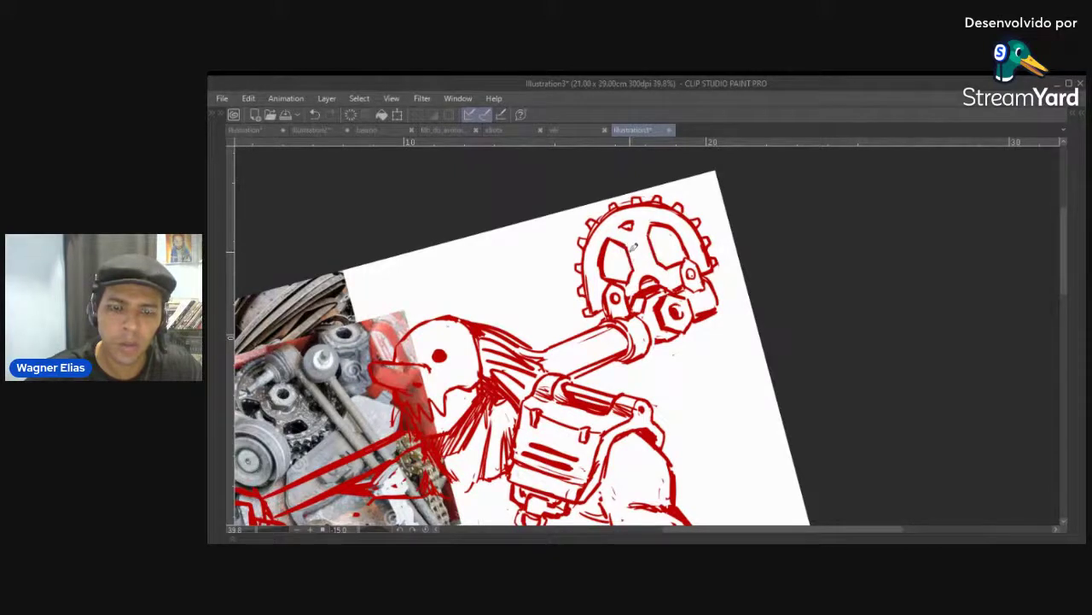
{"action": "left_click_drag", "start_coordinate": [660, 253], "coordinate": [604, 254]}
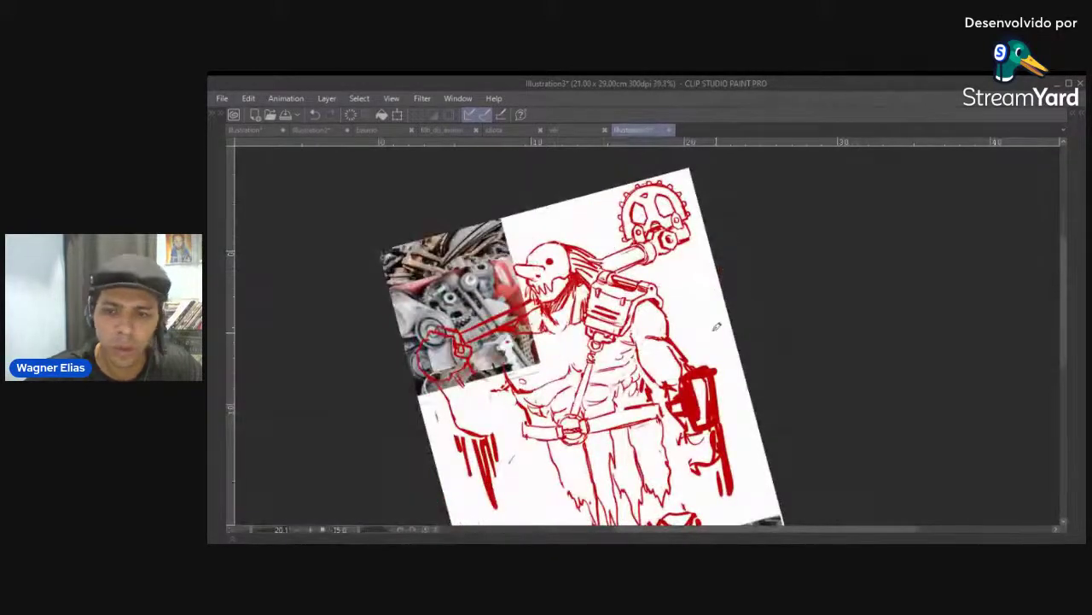
Hide the remaining reference photo layers, including Layer 4 and Layer 3
{"action": "key", "text": "Tab"}
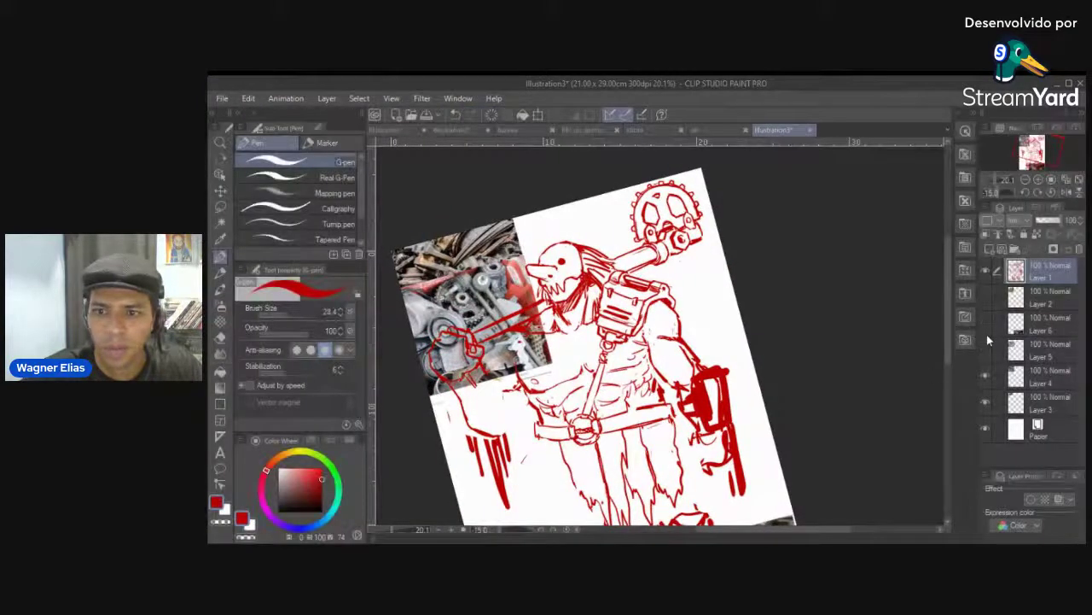
{"action": "left_click", "coordinate": [986, 346]}
{"action": "left_click", "coordinate": [985, 374]}
{"action": "key", "text": "Tab"}
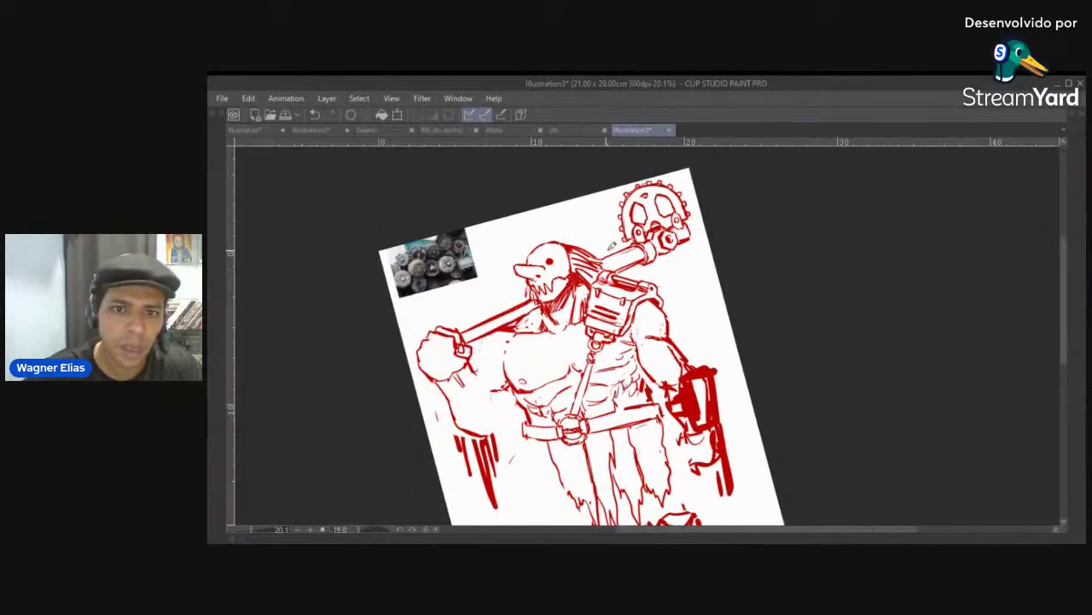
{"action": "key", "text": "Tab"}
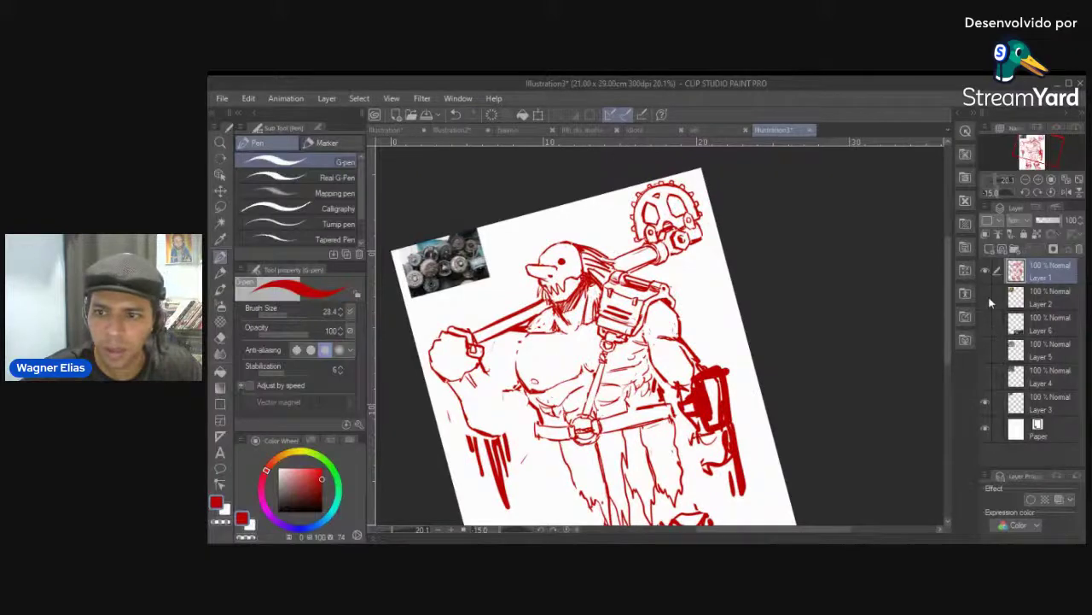
{"action": "left_click", "coordinate": [985, 399]}
{"action": "key", "text": "Tab"}
Erase the outer knuckle contour of the rough fist gripping the weapon handle
{"action": "scroll", "coordinate": [598, 333], "scroll_direction": "up", "scroll_amount": 4}
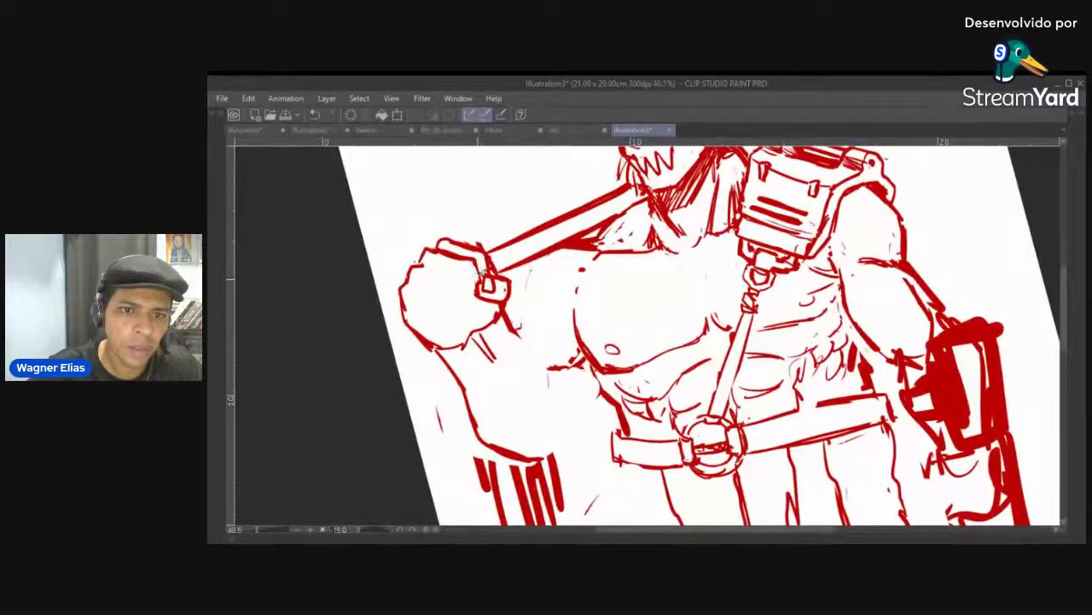
{"action": "mouse_move", "coordinate": [483, 272]}
{"action": "left_mouse_down"}
{"action": "mouse_move", "coordinate": [528, 298]}
{"action": "mouse_move", "coordinate": [501, 282]}
{"action": "mouse_move", "coordinate": [519, 284]}
{"action": "mouse_move", "coordinate": [529, 320]}
{"action": "mouse_move", "coordinate": [482, 298]}
{"action": "mouse_move", "coordinate": [507, 316]}
{"action": "mouse_move", "coordinate": [509, 334]}
{"action": "mouse_move", "coordinate": [487, 336]}
{"action": "mouse_move", "coordinate": [515, 336]}
{"action": "mouse_move", "coordinate": [497, 334]}
{"action": "mouse_move", "coordinate": [499, 322]}
{"action": "mouse_move", "coordinate": [513, 306]}
{"action": "mouse_move", "coordinate": [506, 299]}
{"action": "mouse_move", "coordinate": [520, 298]}
{"action": "mouse_move", "coordinate": [520, 313]}
{"action": "mouse_move", "coordinate": [547, 279]}
{"action": "left_mouse_up"}
{"action": "scroll", "coordinate": [553, 279], "scroll_direction": "down", "scroll_amount": 3}
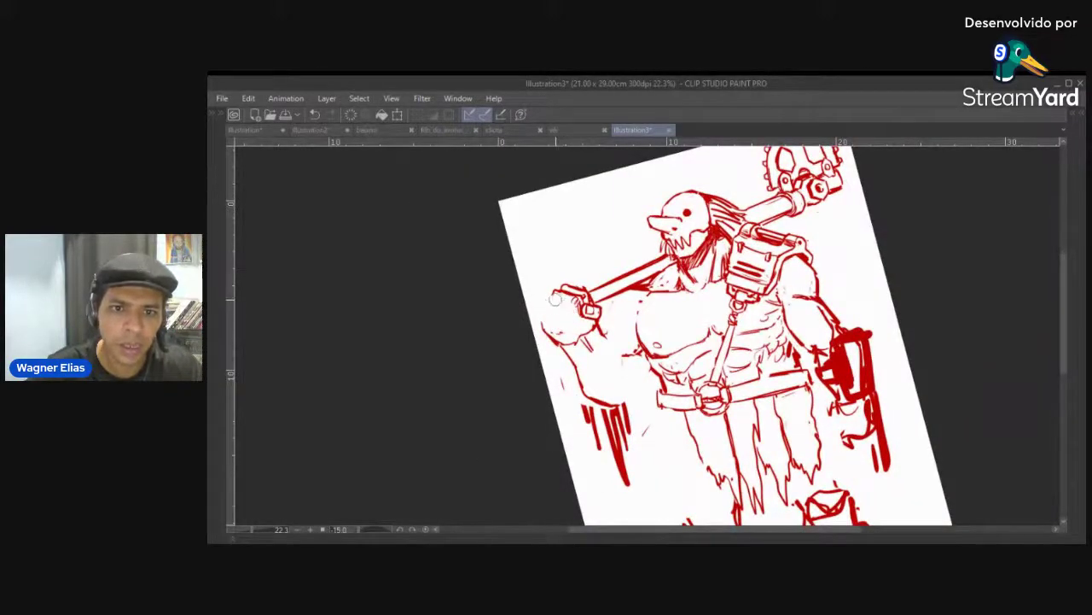
{"action": "scroll", "coordinate": [555, 302], "scroll_direction": "up", "scroll_amount": 2}
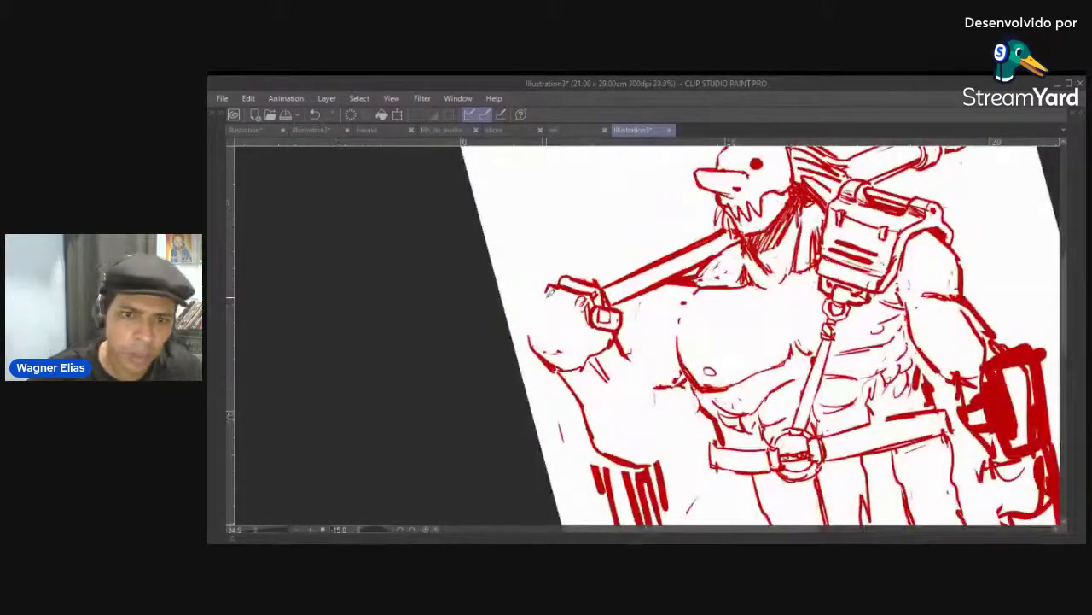
{"action": "left_click_drag", "start_coordinate": [573, 293], "coordinate": [547, 341]}
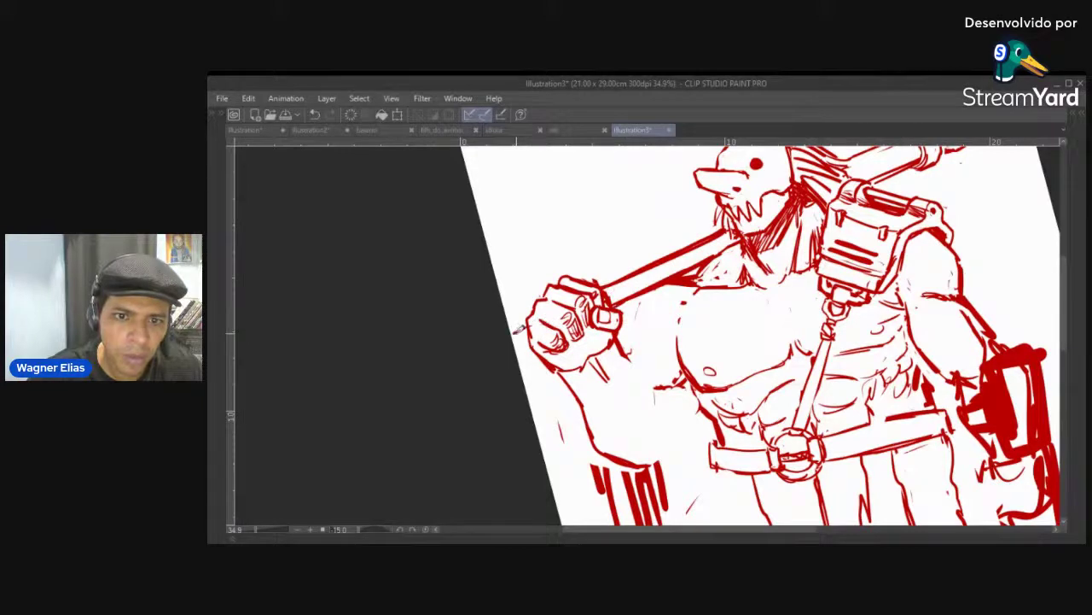
{"action": "mouse_move", "coordinate": [553, 334]}
{"action": "left_mouse_down"}
{"action": "mouse_move", "coordinate": [536, 304]}
{"action": "mouse_move", "coordinate": [580, 331]}
{"action": "mouse_move", "coordinate": [566, 288]}
{"action": "left_mouse_up"}
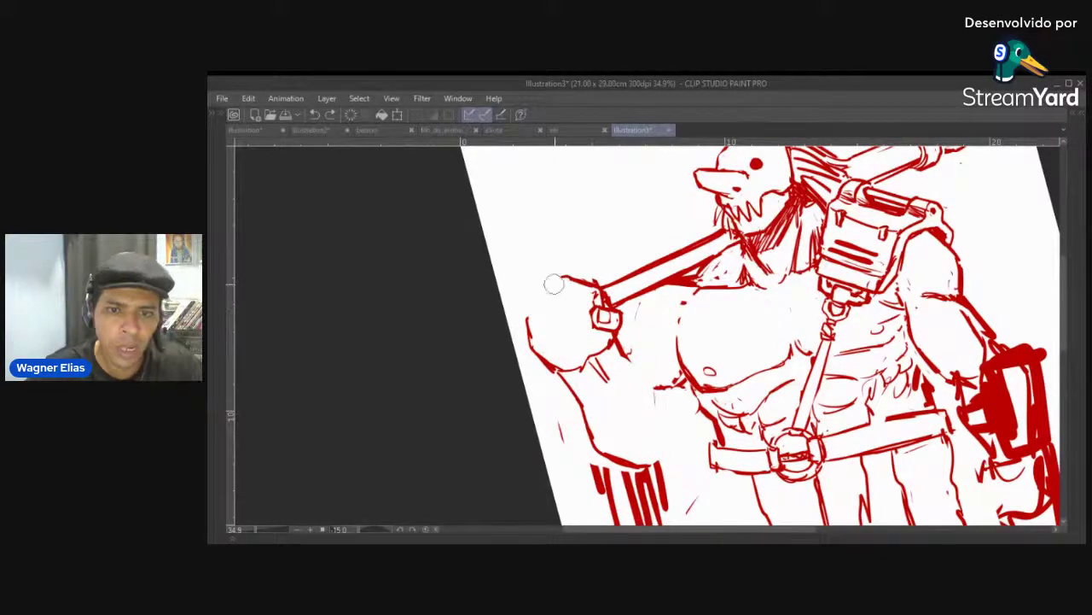
Redraw the fist with curled fingers and fingernails around the handle, and extend the handle's end beyond the hand
{"action": "key", "text": "p"}
{"action": "mouse_move", "coordinate": [529, 338]}
{"action": "left_mouse_down"}
{"action": "mouse_move", "coordinate": [533, 323]}
{"action": "mouse_move", "coordinate": [543, 347]}
{"action": "mouse_move", "coordinate": [535, 323]}
{"action": "mouse_move", "coordinate": [513, 331]}
{"action": "mouse_move", "coordinate": [532, 322]}
{"action": "mouse_move", "coordinate": [519, 363]}
{"action": "mouse_move", "coordinate": [529, 329]}
{"action": "mouse_move", "coordinate": [516, 315]}
{"action": "mouse_move", "coordinate": [529, 306]}
{"action": "mouse_move", "coordinate": [552, 326]}
{"action": "mouse_move", "coordinate": [546, 334]}
{"action": "mouse_move", "coordinate": [533, 288]}
{"action": "mouse_move", "coordinate": [557, 289]}
{"action": "mouse_move", "coordinate": [577, 321]}
{"action": "mouse_move", "coordinate": [561, 335]}
{"action": "mouse_move", "coordinate": [570, 323]}
{"action": "left_mouse_up"}
{"action": "key", "text": "e"}
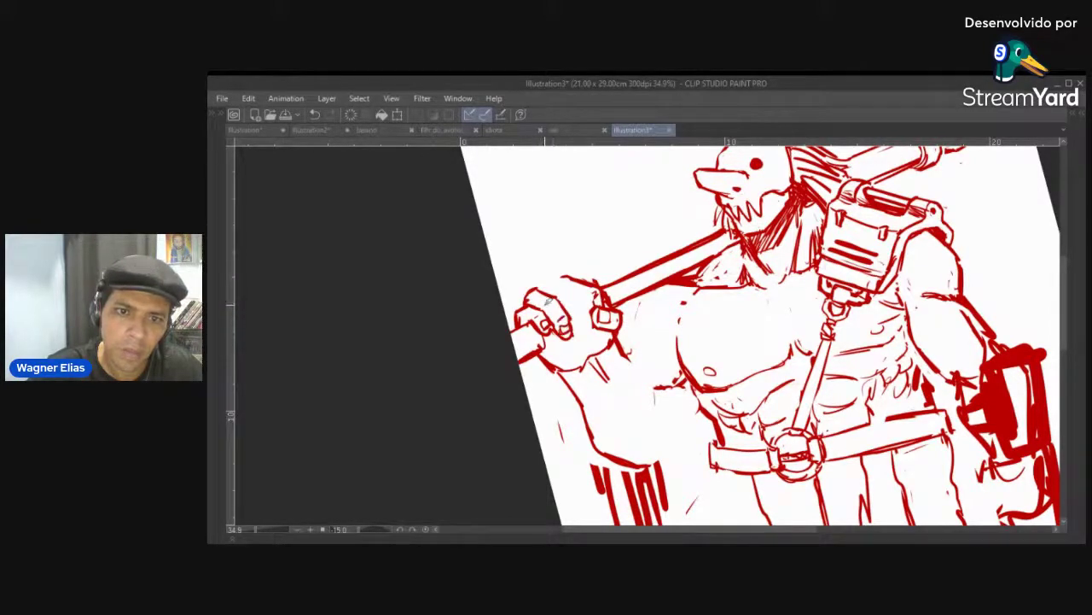
{"action": "mouse_move", "coordinate": [541, 287]}
{"action": "left_mouse_down"}
{"action": "mouse_move", "coordinate": [563, 273]}
{"action": "mouse_move", "coordinate": [593, 314]}
{"action": "mouse_move", "coordinate": [578, 325]}
{"action": "mouse_move", "coordinate": [587, 317]}
{"action": "left_mouse_up"}
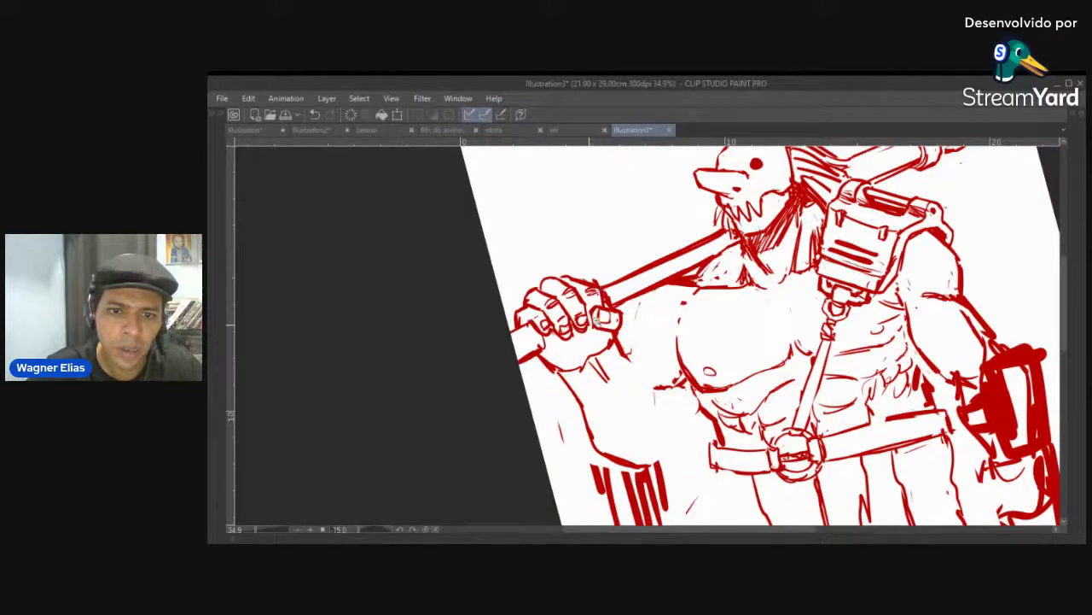
Refine the raised hand's thumb, palm and wrist, shade beneath the fingers, and outline the deltoid and inner forearm
{"action": "scroll", "coordinate": [598, 318], "scroll_direction": "down", "scroll_amount": 1}
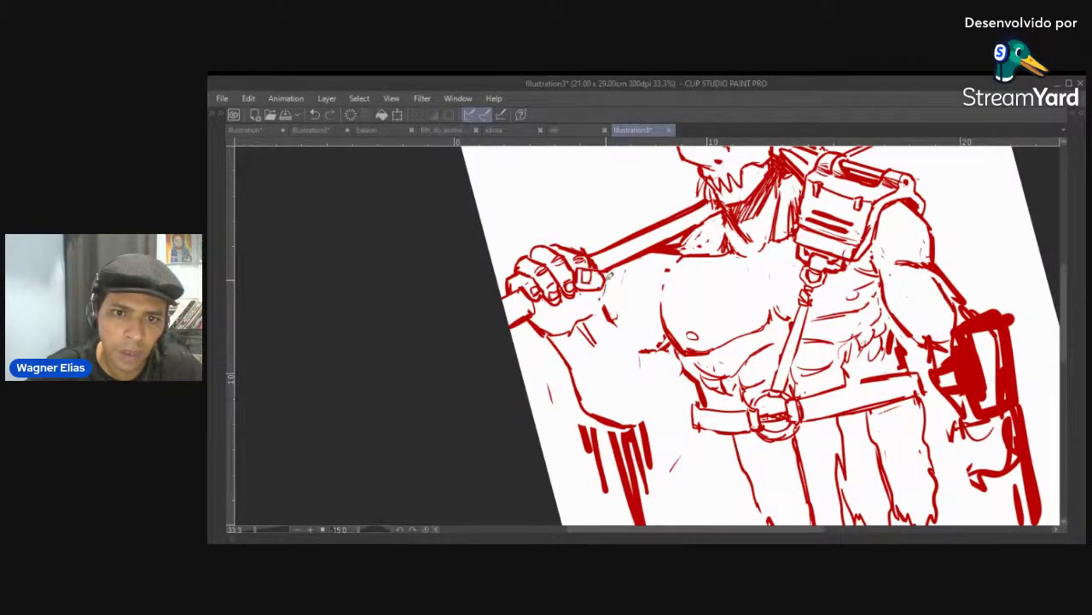
{"action": "mouse_move", "coordinate": [565, 303]}
{"action": "left_mouse_down"}
{"action": "mouse_move", "coordinate": [537, 296]}
{"action": "mouse_move", "coordinate": [566, 303]}
{"action": "mouse_move", "coordinate": [568, 285]}
{"action": "mouse_move", "coordinate": [574, 317]}
{"action": "left_mouse_up"}
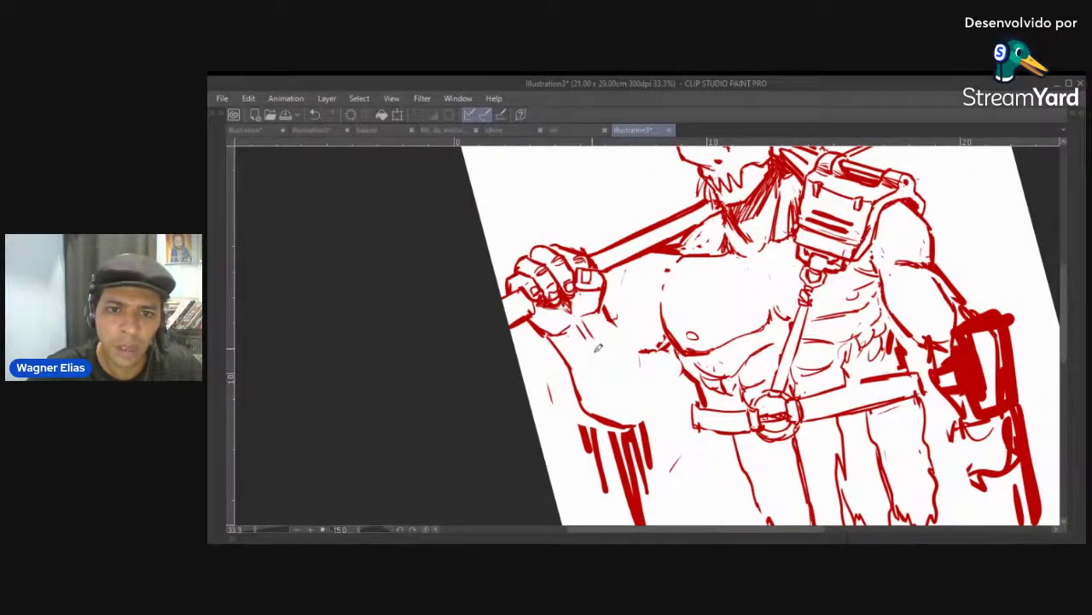
{"action": "mouse_move", "coordinate": [664, 332]}
{"action": "left_mouse_down"}
{"action": "mouse_move", "coordinate": [617, 358]}
{"action": "mouse_move", "coordinate": [635, 343]}
{"action": "mouse_move", "coordinate": [602, 350]}
{"action": "mouse_move", "coordinate": [617, 305]}
{"action": "left_mouse_up"}
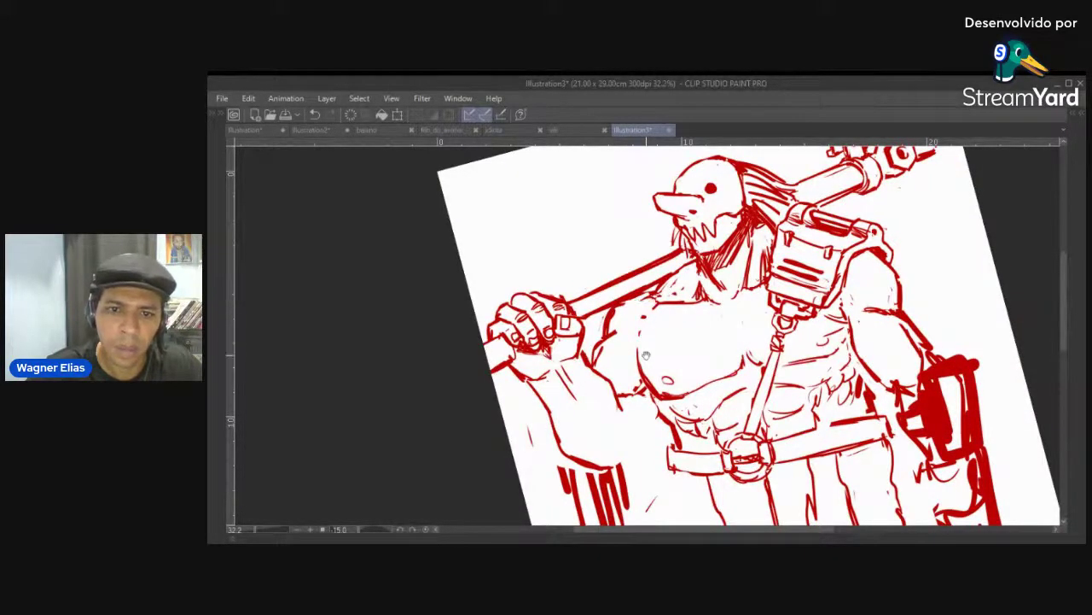
Remove the hanging strokes below the raised elbow and close the elbow and upper arm contour up to the torso
{"action": "scroll", "coordinate": [646, 355], "scroll_direction": "down", "scroll_amount": 2}
{"action": "mouse_move", "coordinate": [615, 382]}
{"action": "left_mouse_down"}
{"action": "mouse_move", "coordinate": [551, 400]}
{"action": "mouse_move", "coordinate": [597, 414]}
{"action": "mouse_move", "coordinate": [614, 400]}
{"action": "mouse_move", "coordinate": [605, 461]}
{"action": "mouse_move", "coordinate": [605, 437]}
{"action": "left_mouse_up"}
{"action": "left_click_drag", "start_coordinate": [609, 442], "coordinate": [576, 357]}
{"action": "mouse_move", "coordinate": [580, 422]}
{"action": "left_mouse_down"}
{"action": "mouse_move", "coordinate": [543, 338]}
{"action": "mouse_move", "coordinate": [551, 354]}
{"action": "mouse_move", "coordinate": [537, 377]}
{"action": "mouse_move", "coordinate": [496, 307]}
{"action": "mouse_move", "coordinate": [557, 361]}
{"action": "mouse_move", "coordinate": [610, 342]}
{"action": "left_mouse_up"}
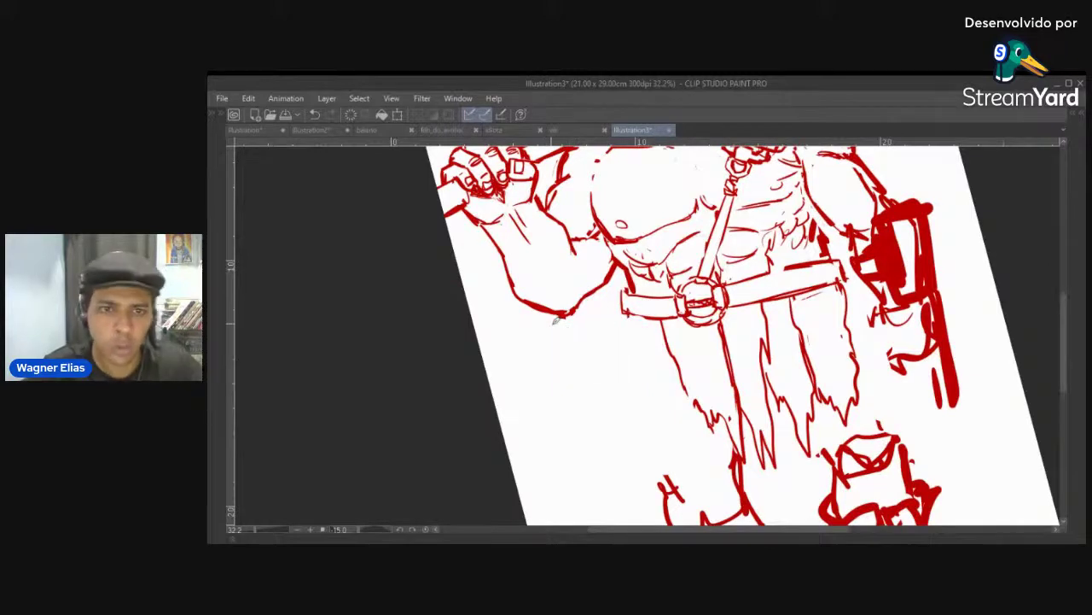
Add muscle contour lines inside the raised forearm
{"action": "left_click_drag", "start_coordinate": [524, 229], "coordinate": [528, 298]}
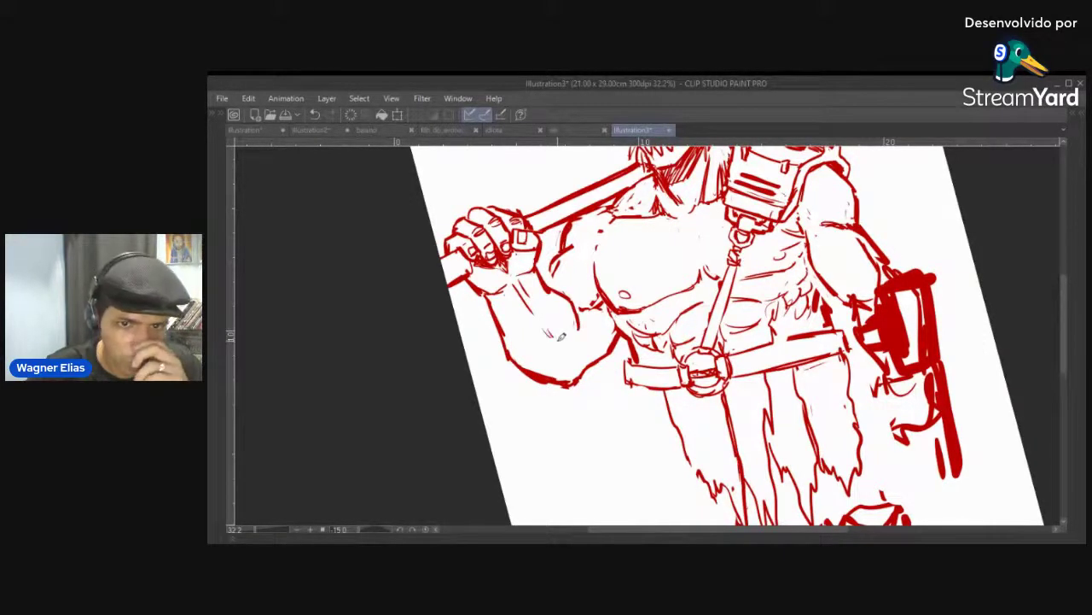
{"action": "mouse_move", "coordinate": [625, 320]}
{"action": "left_mouse_down"}
{"action": "mouse_move", "coordinate": [602, 381]}
{"action": "mouse_move", "coordinate": [645, 338]}
{"action": "left_mouse_up"}
{"action": "left_click_drag", "start_coordinate": [509, 311], "coordinate": [553, 291]}
{"action": "key", "text": "ctrl+z"}
{"action": "scroll", "coordinate": [514, 375], "scroll_direction": "down", "scroll_amount": 6}
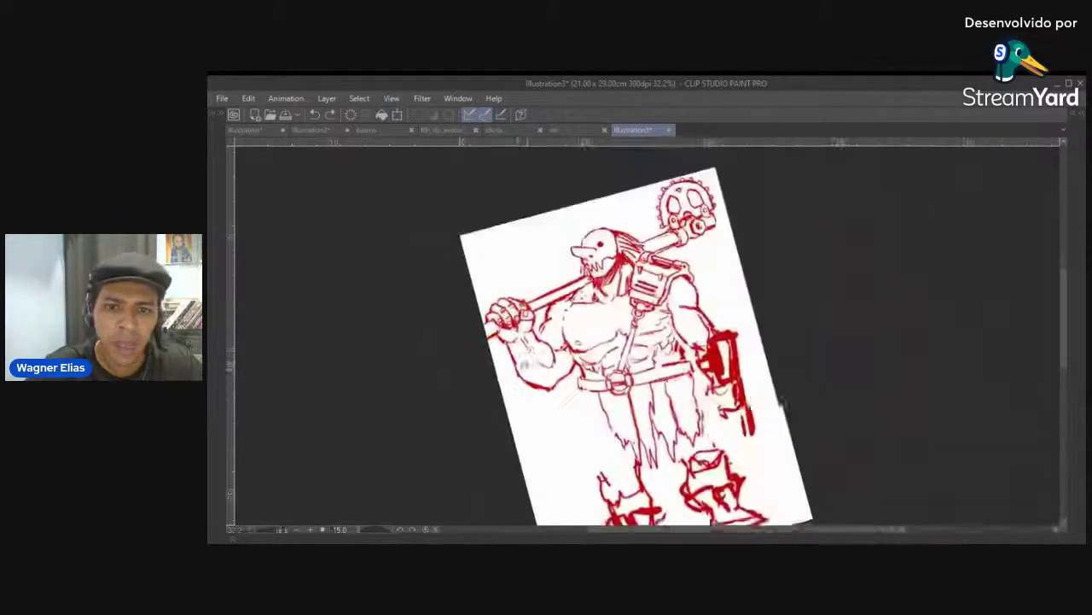
{"action": "scroll", "coordinate": [516, 352], "scroll_direction": "up", "scroll_amount": 4}
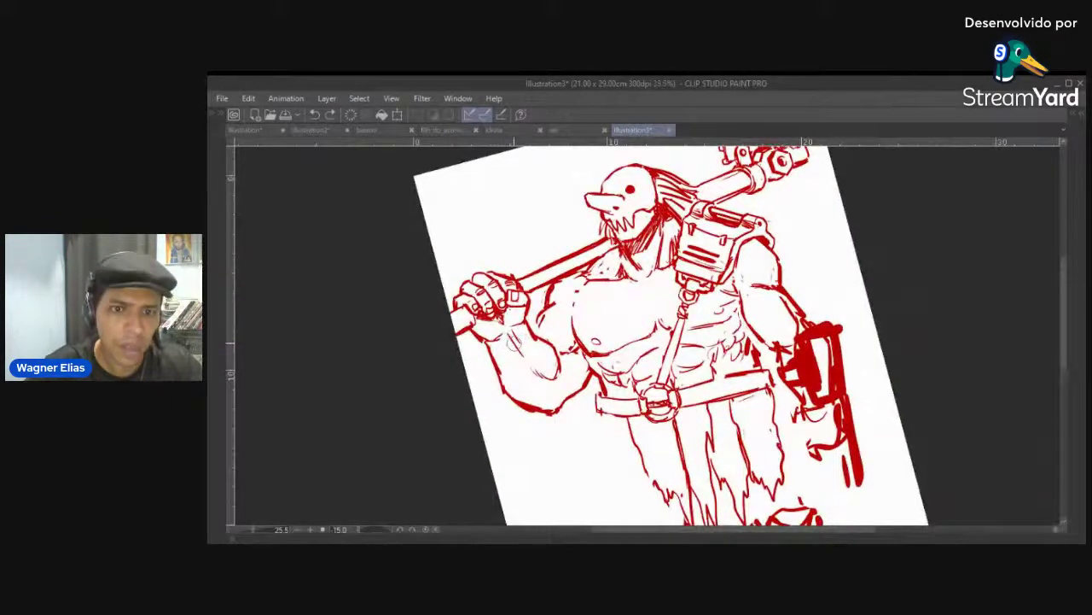
Draw curved straps wrapping around the raised forearm, one at the wrist and one near the elbow
{"action": "mouse_move", "coordinate": [531, 325]}
{"action": "left_mouse_down"}
{"action": "mouse_move", "coordinate": [578, 238]}
{"action": "mouse_move", "coordinate": [529, 238]}
{"action": "mouse_move", "coordinate": [577, 237]}
{"action": "mouse_move", "coordinate": [532, 246]}
{"action": "mouse_move", "coordinate": [571, 254]}
{"action": "left_mouse_up"}
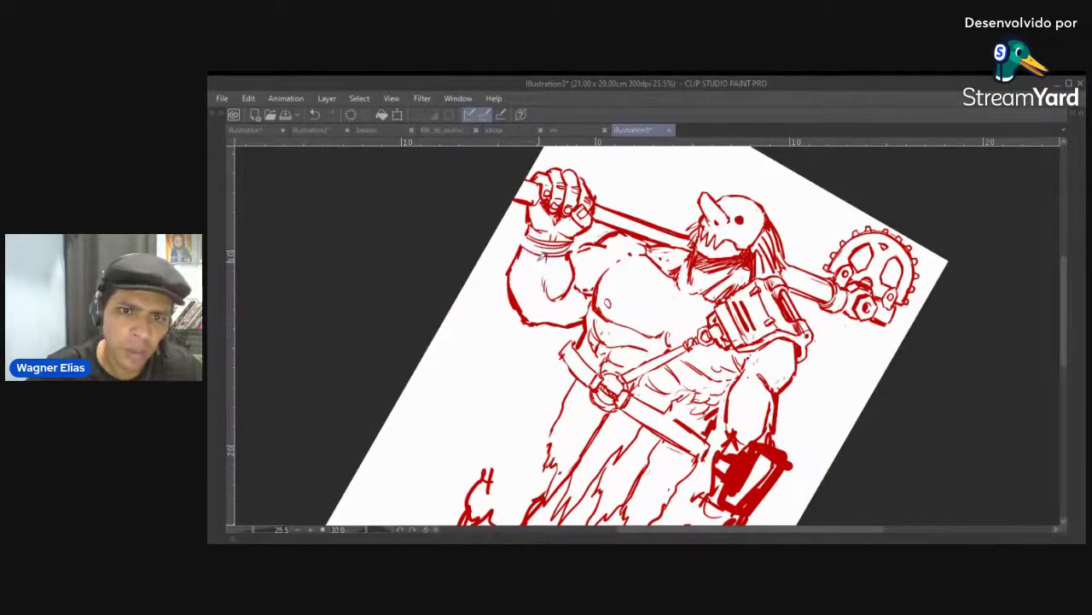
{"action": "scroll", "coordinate": [547, 254], "scroll_direction": "down", "scroll_amount": 1}
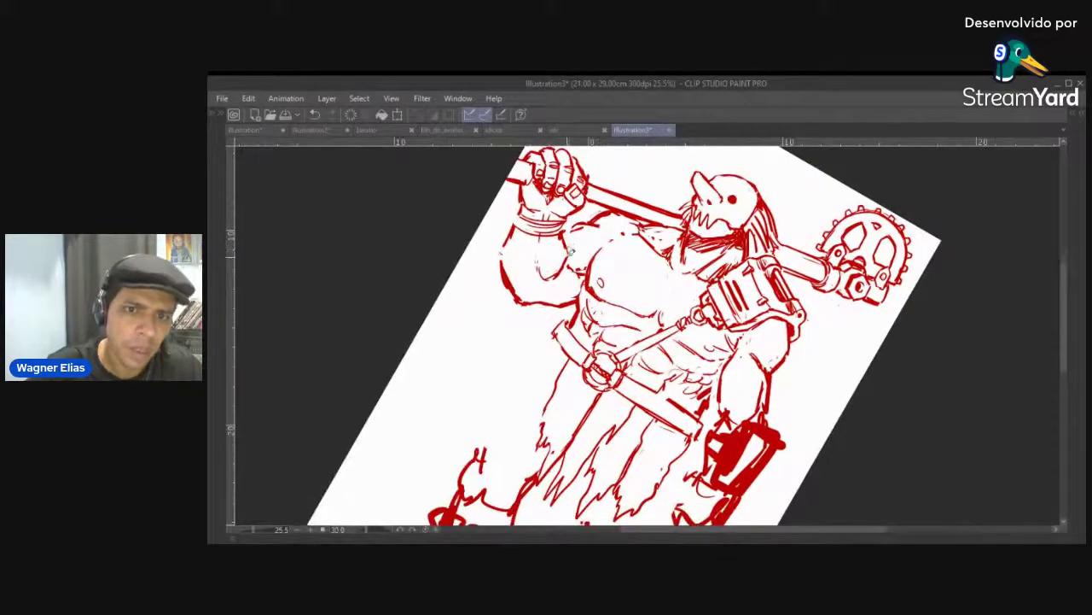
{"action": "mouse_move", "coordinate": [505, 242]}
{"action": "left_mouse_down"}
{"action": "mouse_move", "coordinate": [564, 247]}
{"action": "mouse_move", "coordinate": [537, 264]}
{"action": "left_mouse_up"}
{"action": "key", "text": "ctrl+z"}
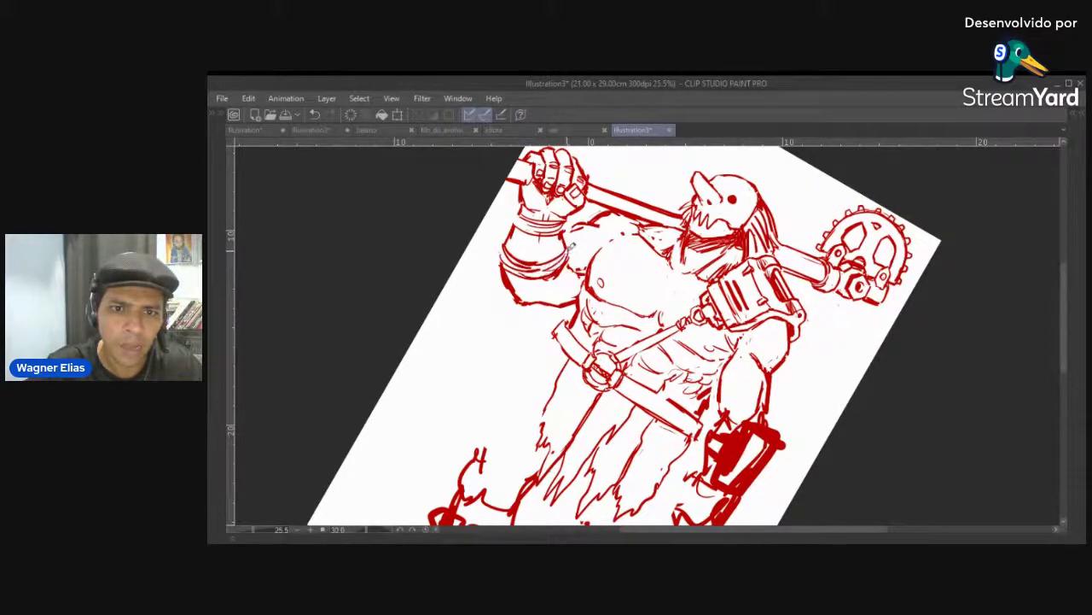
Draw a long pointed guard along the outer side of the raised forearm, from the wrist strap to a sharp tip by the elbow
{"action": "left_click_drag", "start_coordinate": [518, 211], "coordinate": [495, 259]}
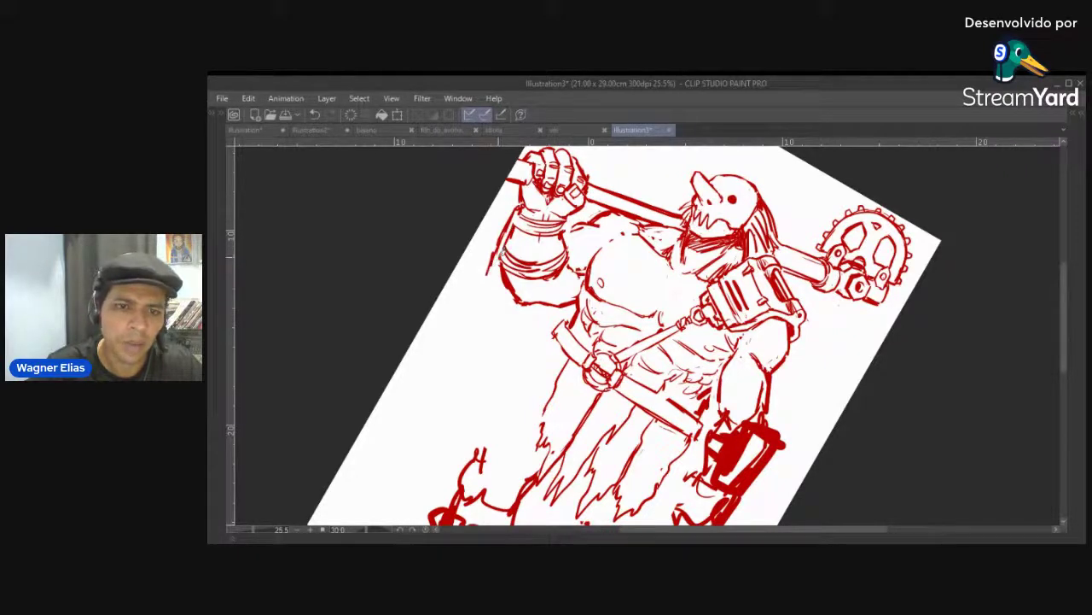
{"action": "key", "text": "ctrl+z"}
{"action": "left_click_drag", "start_coordinate": [516, 209], "coordinate": [488, 276]}
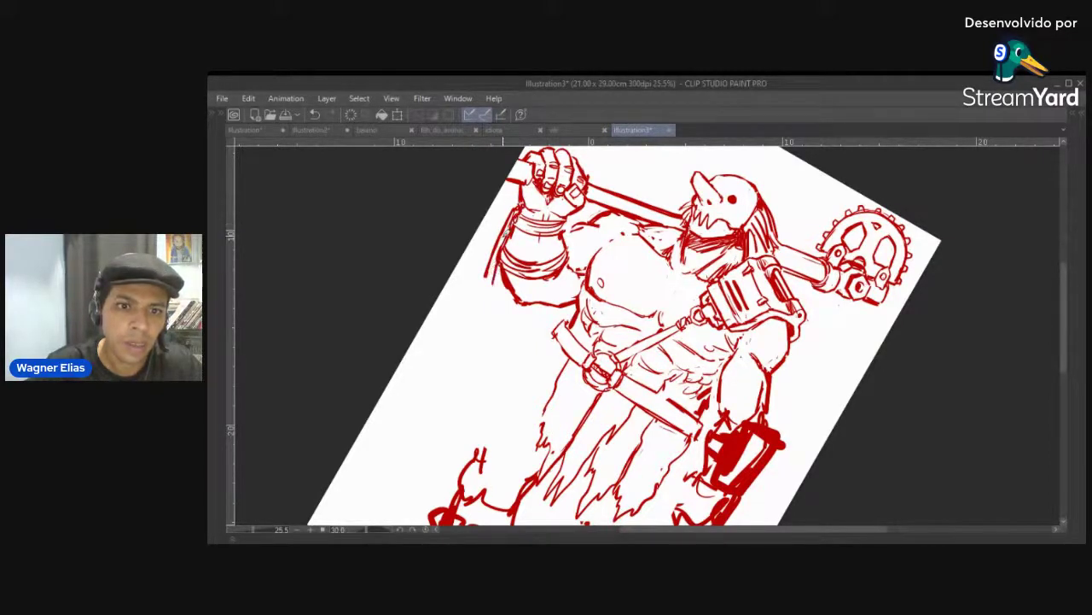
{"action": "left_click_drag", "start_coordinate": [483, 282], "coordinate": [502, 278]}
{"action": "left_click_drag", "start_coordinate": [518, 210], "coordinate": [500, 247]}
{"action": "key", "text": "ctrl+z"}
{"action": "left_click_drag", "start_coordinate": [520, 205], "coordinate": [498, 259]}
{"action": "key", "text": "ctrl+z"}
{"action": "key", "text": "ctrl+z"}
{"action": "left_click_drag", "start_coordinate": [518, 209], "coordinate": [496, 247]}
{"action": "key", "text": "ctrl+z"}
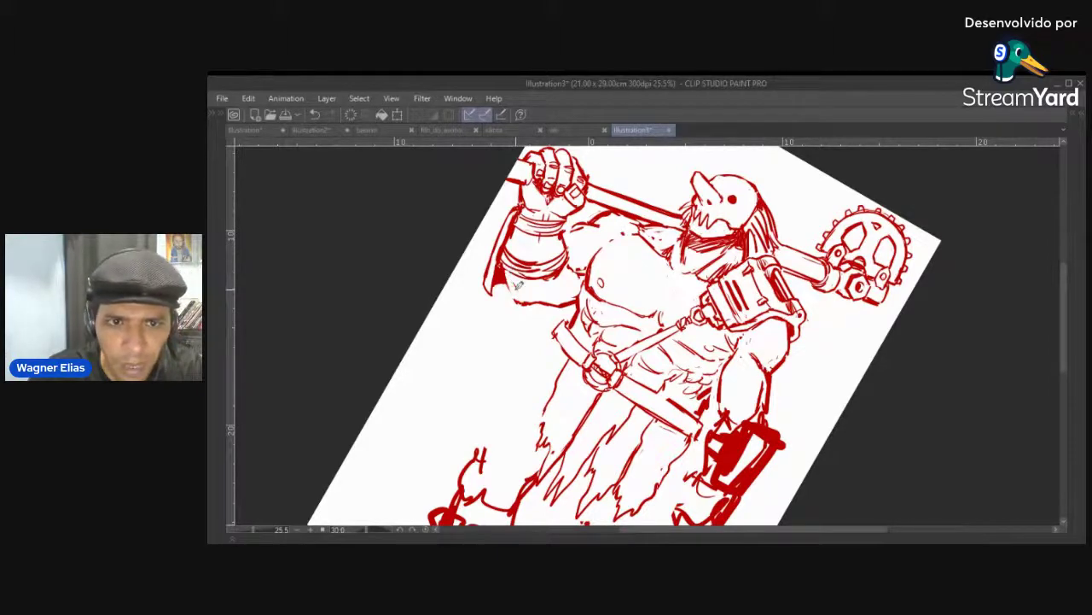
{"action": "scroll", "coordinate": [521, 374], "scroll_direction": "down", "scroll_amount": 4}
{"action": "scroll", "coordinate": [498, 312], "scroll_direction": "up", "scroll_amount": 4}
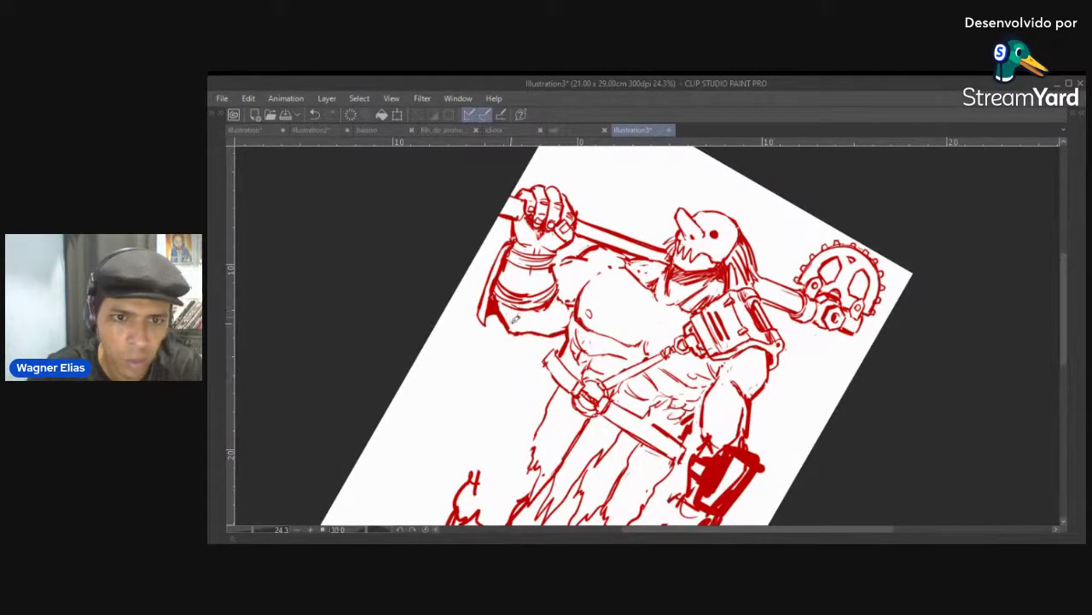
{"action": "left_click_drag", "start_coordinate": [522, 305], "coordinate": [498, 295]}
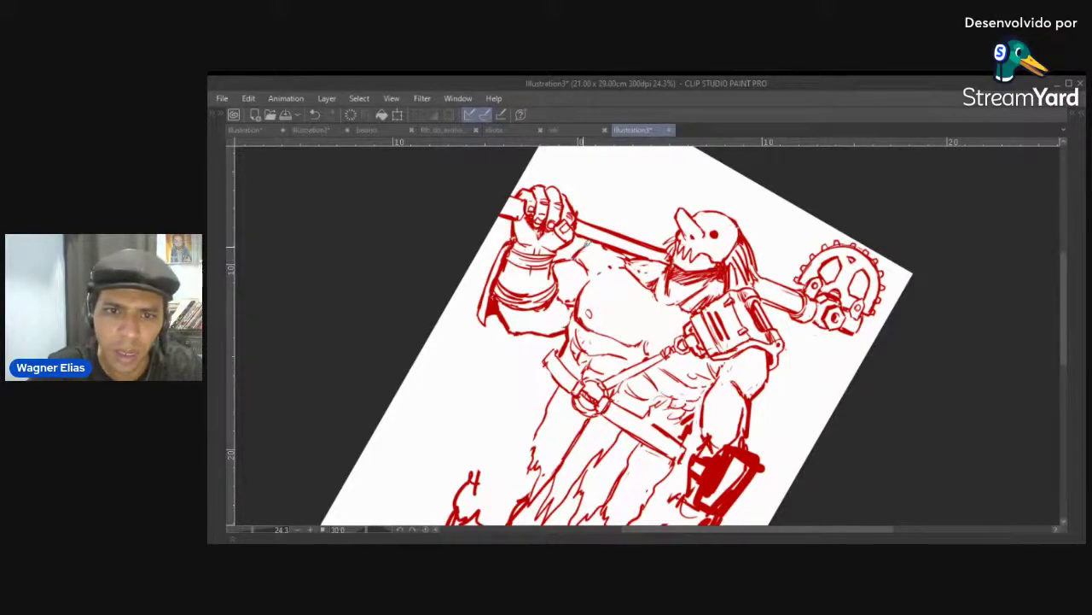
Draw the outer edges of the ragged loincloth hanging from the belt over the thighs, with a torn lower end
{"action": "scroll", "coordinate": [649, 278], "scroll_direction": "down", "scroll_amount": 2}
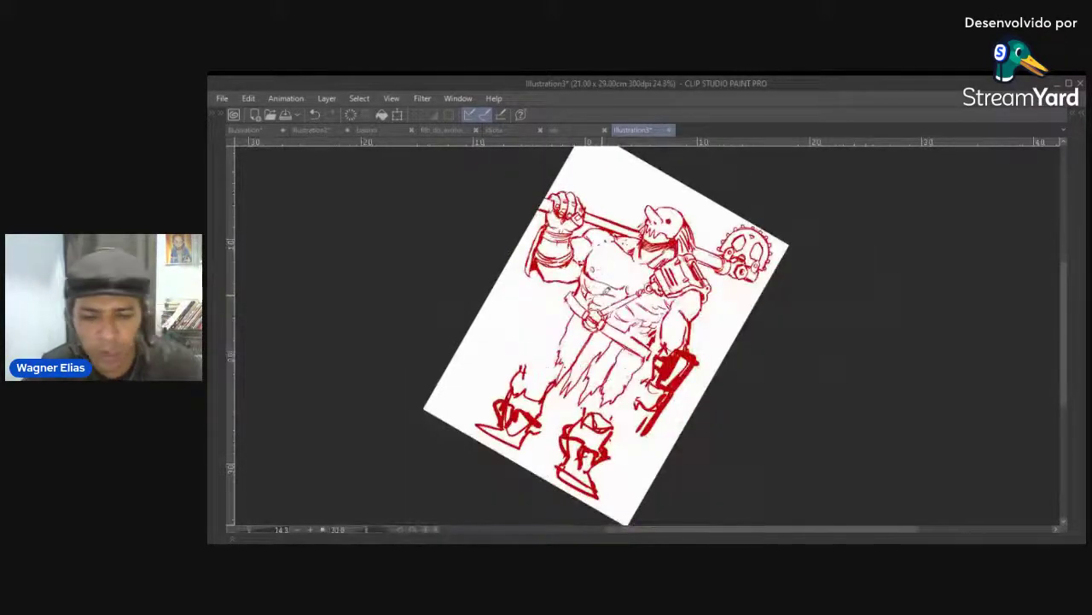
{"action": "key", "text": "minus"}
{"action": "key", "text": "minus"}
{"action": "key", "text": "minus"}
{"action": "key", "text": "minus"}
{"action": "key", "text": "minus"}
{"action": "key", "text": "minus"}
{"action": "key", "text": "minus"}
{"action": "left_click_drag", "start_coordinate": [616, 312], "coordinate": [611, 298]}
{"action": "scroll", "coordinate": [614, 333], "scroll_direction": "up", "scroll_amount": 1}
{"action": "left_click_drag", "start_coordinate": [614, 342], "coordinate": [616, 298]}
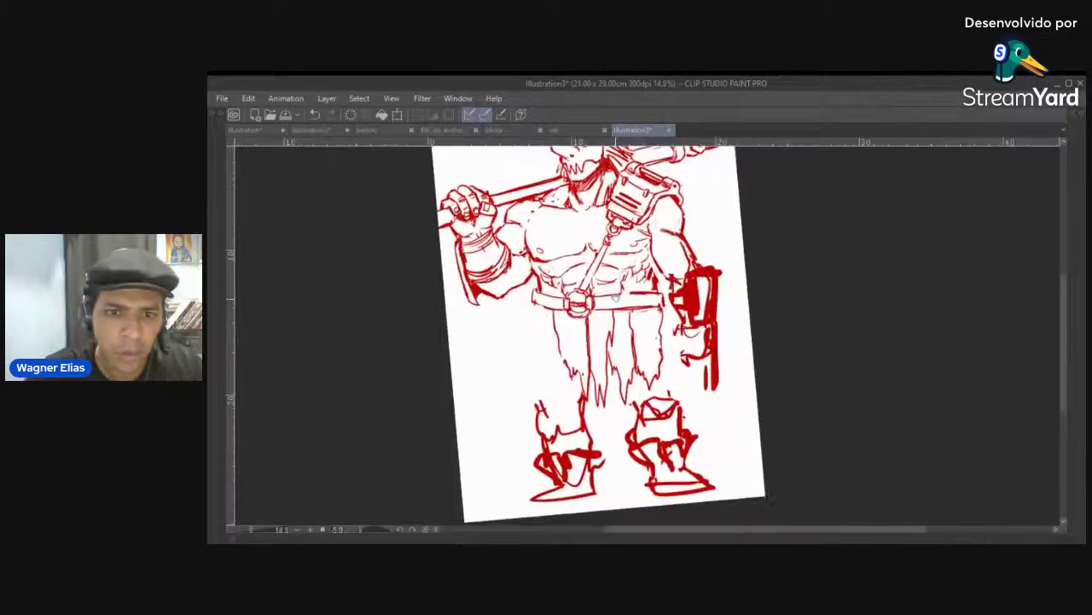
{"action": "scroll", "coordinate": [614, 297], "scroll_direction": "up", "scroll_amount": 1}
{"action": "mouse_move", "coordinate": [547, 405]}
{"action": "left_mouse_down"}
{"action": "mouse_move", "coordinate": [555, 413]}
{"action": "mouse_move", "coordinate": [564, 384]}
{"action": "left_mouse_up"}
{"action": "left_click_drag", "start_coordinate": [528, 318], "coordinate": [525, 388]}
{"action": "key", "text": "ctrl+z"}
{"action": "left_click_drag", "start_coordinate": [528, 317], "coordinate": [524, 388]}
{"action": "key", "text": "ctrl+z"}
{"action": "left_click_drag", "start_coordinate": [527, 304], "coordinate": [529, 402]}
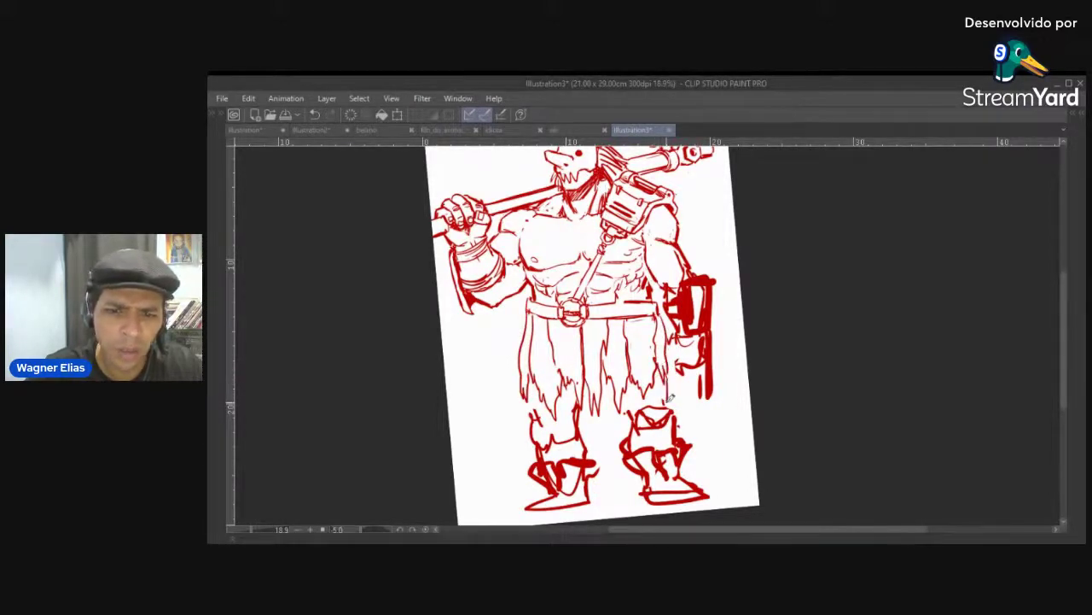
Erase the rough knee, shin and boot-strap strokes of the leg on the raised-arm side
{"action": "scroll", "coordinate": [662, 392], "scroll_direction": "down", "scroll_amount": 2}
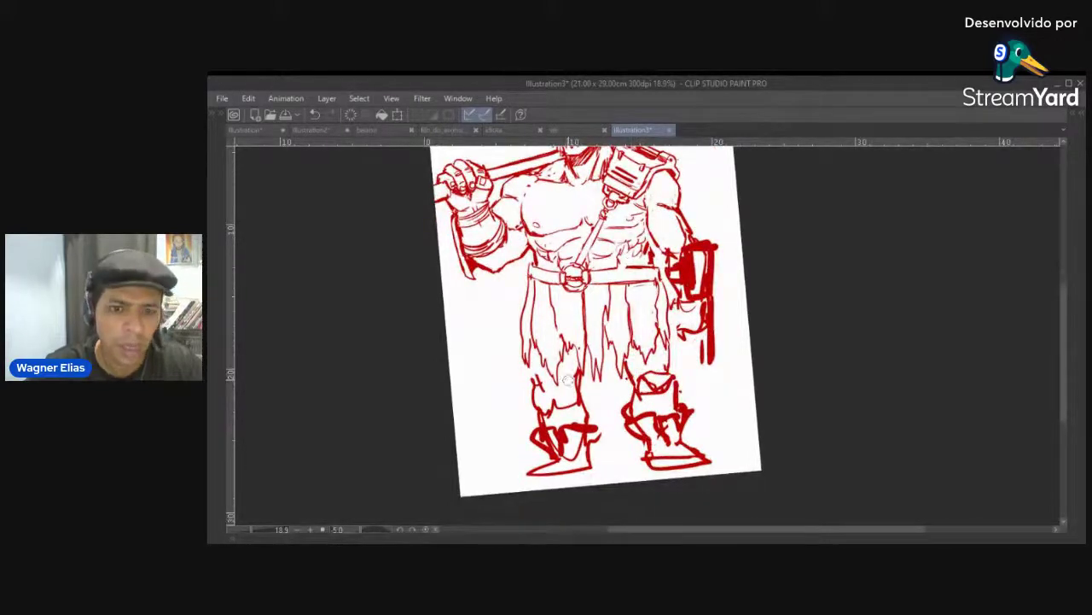
{"action": "mouse_move", "coordinate": [570, 367]}
{"action": "left_mouse_down"}
{"action": "mouse_move", "coordinate": [581, 416]}
{"action": "mouse_move", "coordinate": [554, 418]}
{"action": "mouse_move", "coordinate": [536, 380]}
{"action": "left_mouse_up"}
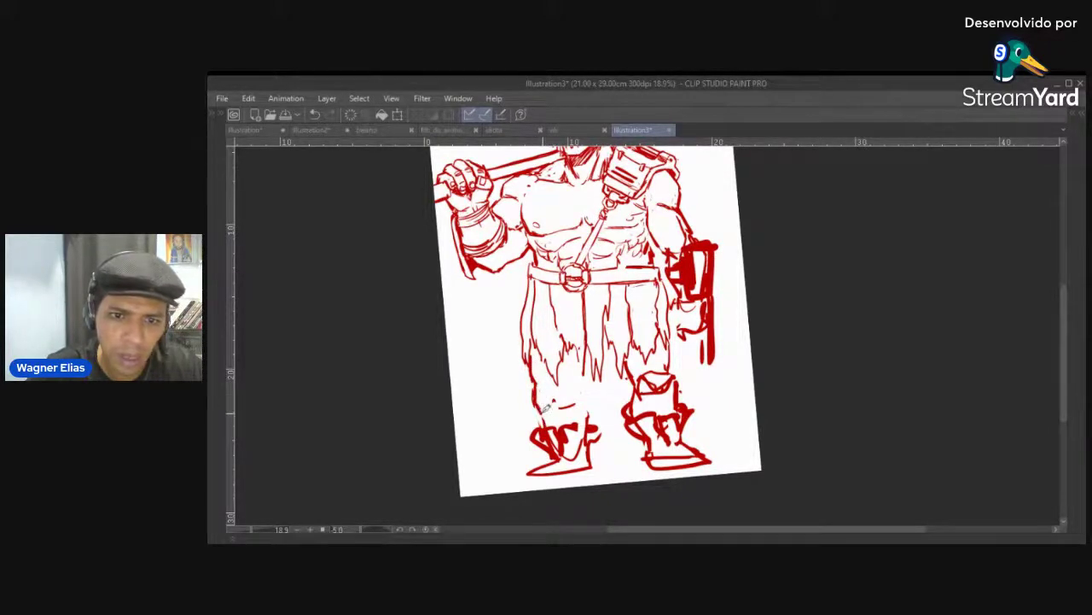
{"action": "mouse_move", "coordinate": [560, 431]}
{"action": "left_mouse_down"}
{"action": "mouse_move", "coordinate": [562, 458]}
{"action": "mouse_move", "coordinate": [544, 433]}
{"action": "mouse_move", "coordinate": [546, 451]}
{"action": "mouse_move", "coordinate": [539, 425]}
{"action": "mouse_move", "coordinate": [572, 451]}
{"action": "mouse_move", "coordinate": [581, 413]}
{"action": "mouse_move", "coordinate": [569, 454]}
{"action": "mouse_move", "coordinate": [581, 424]}
{"action": "left_mouse_up"}
{"action": "key", "text": "p"}
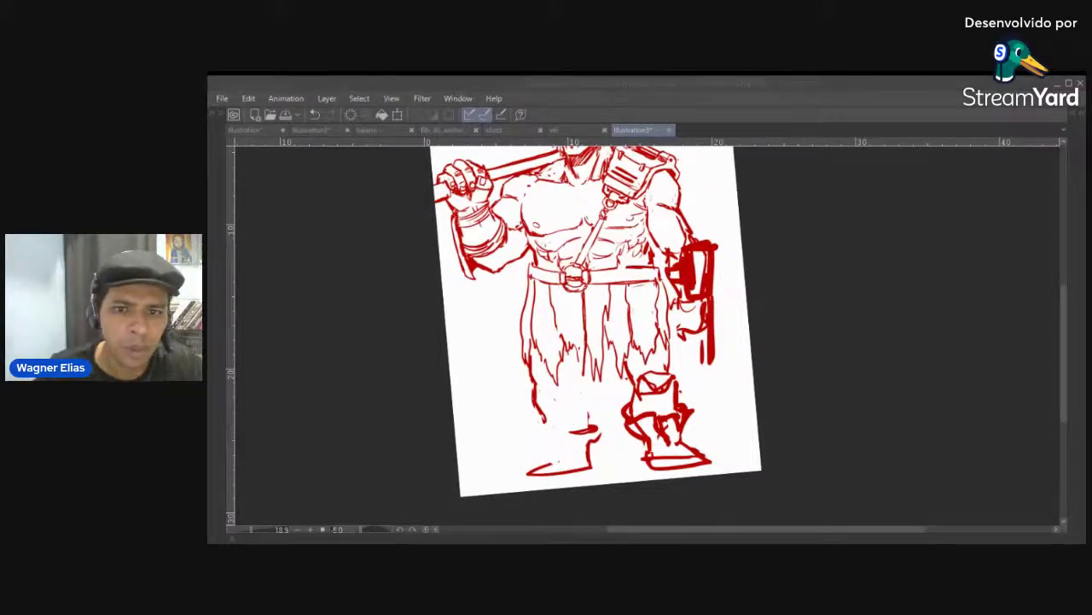
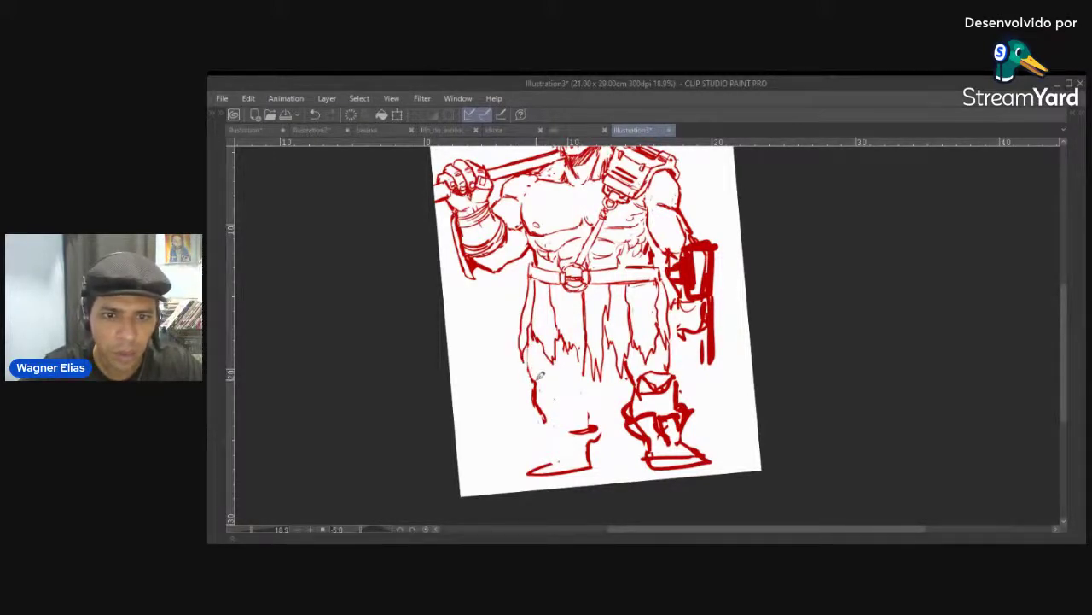
{"action": "left_click_drag", "start_coordinate": [536, 401], "coordinate": [543, 418]}
{"action": "key", "text": "p"}
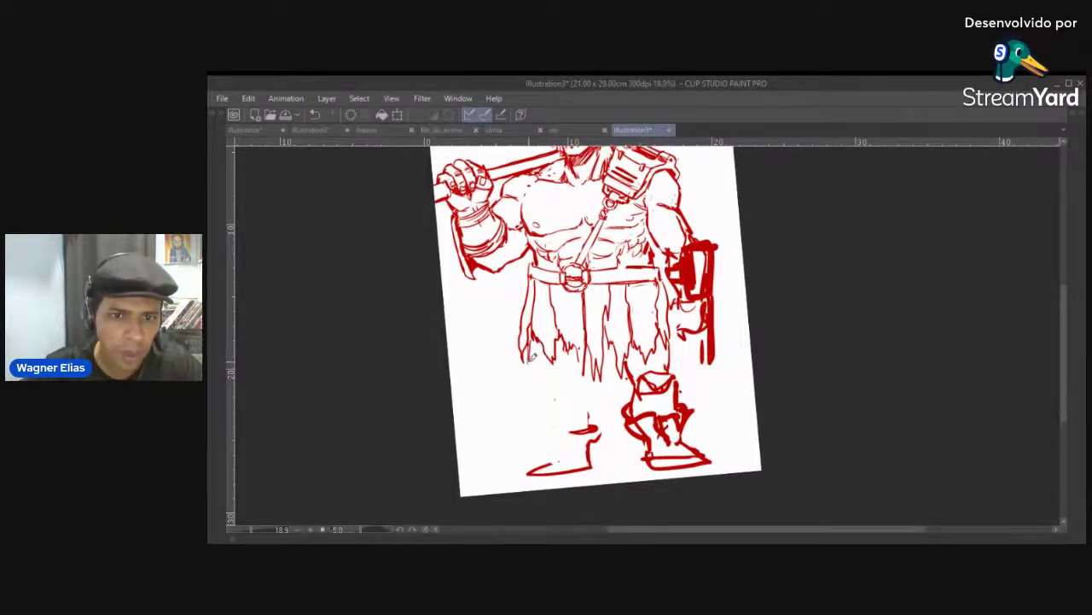
Redraw that leg with knee and calf contours, add a folded boot cuff, and clear the old sole line
{"action": "mouse_move", "coordinate": [536, 367]}
{"action": "left_mouse_down"}
{"action": "mouse_move", "coordinate": [539, 393]}
{"action": "mouse_move", "coordinate": [552, 370]}
{"action": "mouse_move", "coordinate": [541, 374]}
{"action": "mouse_move", "coordinate": [565, 392]}
{"action": "mouse_move", "coordinate": [582, 353]}
{"action": "mouse_move", "coordinate": [573, 377]}
{"action": "mouse_move", "coordinate": [582, 373]}
{"action": "mouse_move", "coordinate": [589, 404]}
{"action": "mouse_move", "coordinate": [583, 416]}
{"action": "mouse_move", "coordinate": [558, 397]}
{"action": "mouse_move", "coordinate": [564, 413]}
{"action": "mouse_move", "coordinate": [559, 377]}
{"action": "mouse_move", "coordinate": [558, 400]}
{"action": "mouse_move", "coordinate": [546, 398]}
{"action": "mouse_move", "coordinate": [551, 387]}
{"action": "mouse_move", "coordinate": [542, 399]}
{"action": "mouse_move", "coordinate": [548, 425]}
{"action": "mouse_move", "coordinate": [582, 442]}
{"action": "left_mouse_up"}
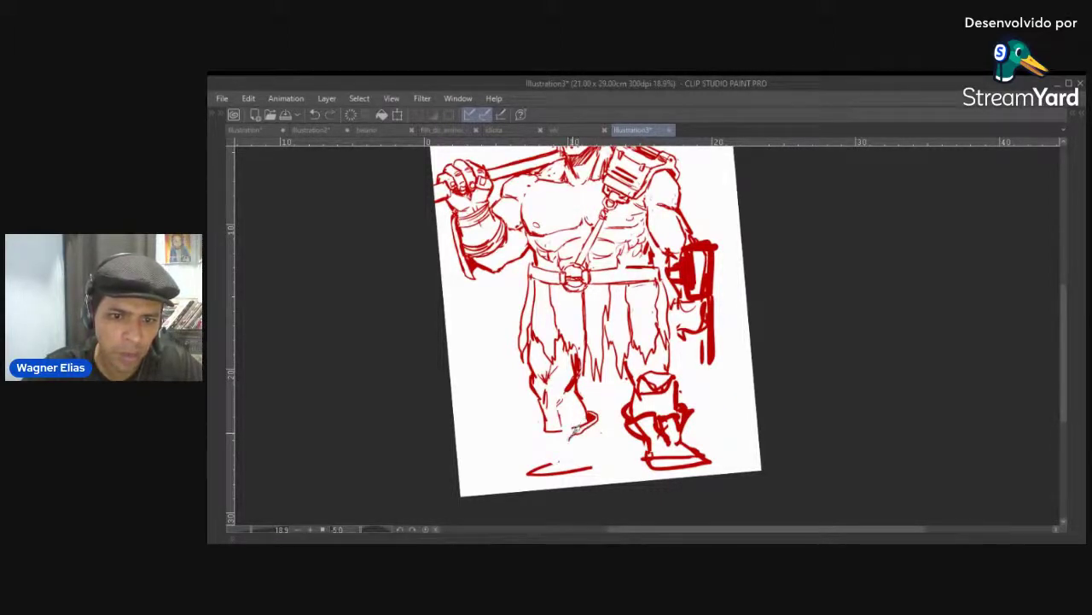
{"action": "left_click_drag", "start_coordinate": [592, 425], "coordinate": [571, 434]}
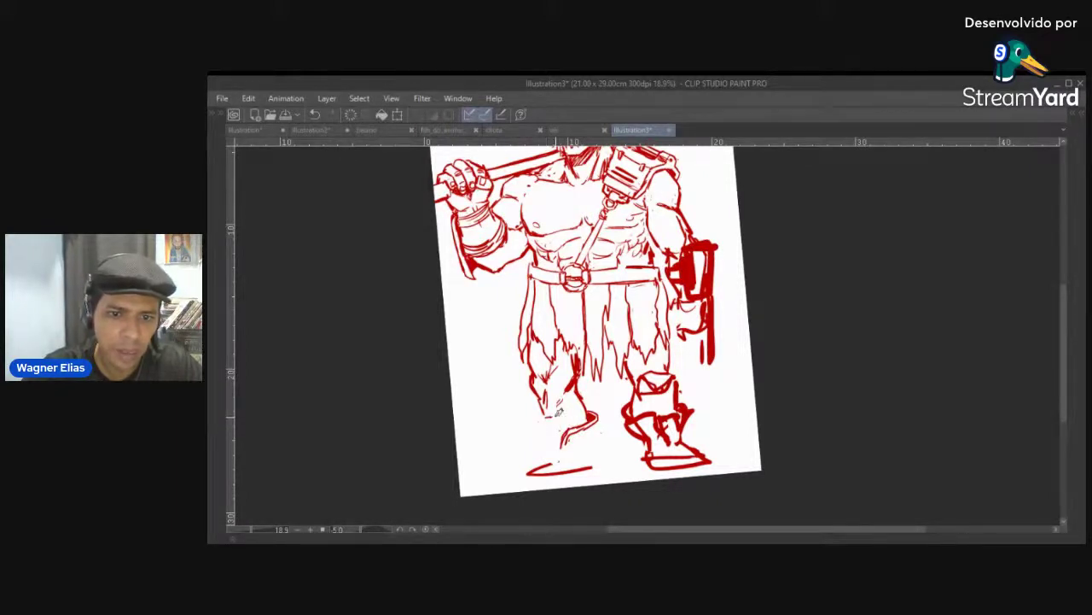
{"action": "mouse_move", "coordinate": [541, 418]}
{"action": "left_mouse_down"}
{"action": "mouse_move", "coordinate": [553, 446]}
{"action": "mouse_move", "coordinate": [569, 440]}
{"action": "mouse_move", "coordinate": [551, 446]}
{"action": "mouse_move", "coordinate": [566, 442]}
{"action": "mouse_move", "coordinate": [565, 456]}
{"action": "mouse_move", "coordinate": [551, 449]}
{"action": "mouse_move", "coordinate": [536, 472]}
{"action": "left_mouse_up"}
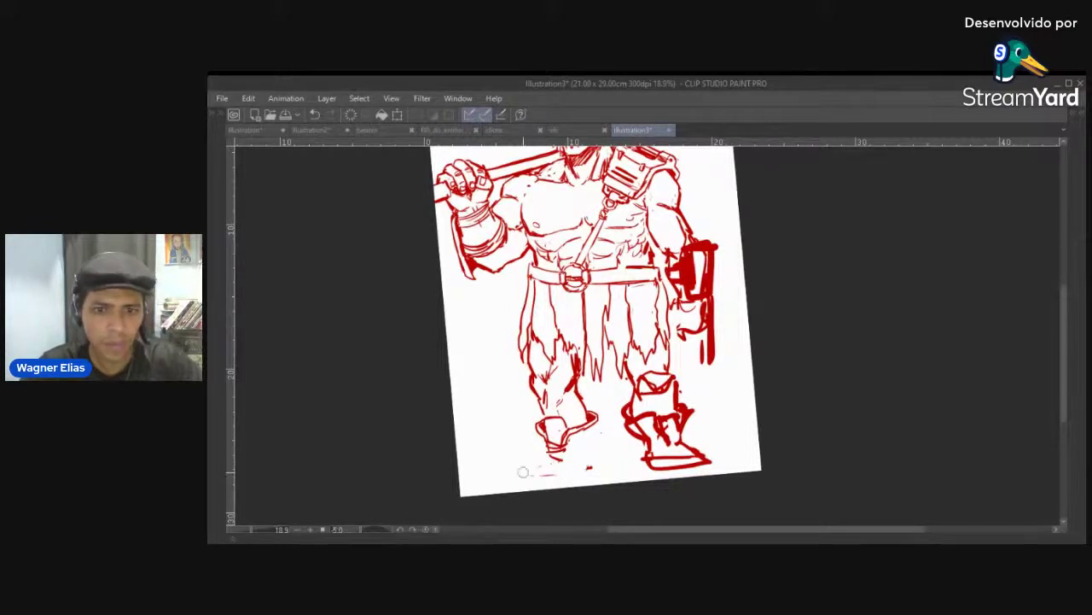
Scale the whole drawing down slightly so it fits inside the page margins
{"action": "scroll", "coordinate": [595, 458], "scroll_direction": "up", "scroll_amount": 3}
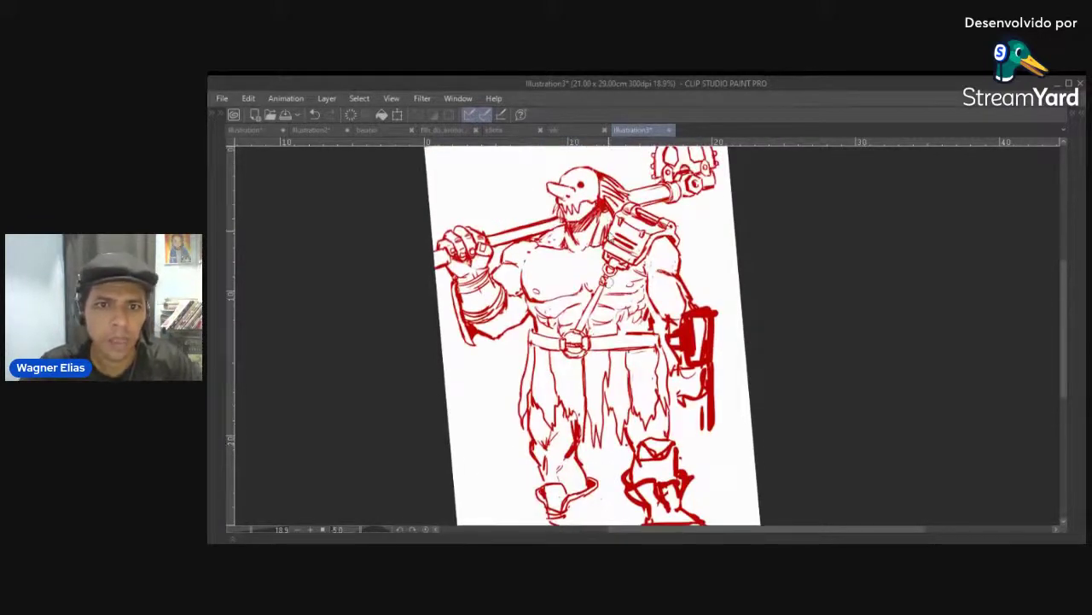
{"action": "scroll", "coordinate": [612, 239], "scroll_direction": "up", "scroll_amount": 3}
{"action": "key", "text": "ctrl+t"}
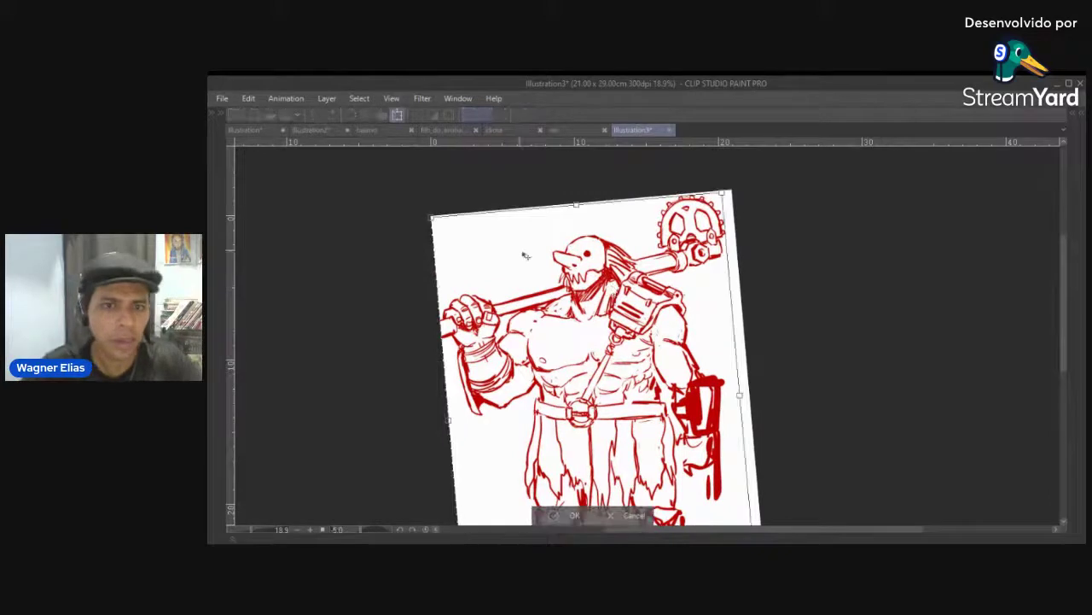
{"action": "left_click_drag", "start_coordinate": [438, 222], "coordinate": [456, 242]}
{"action": "left_click_drag", "start_coordinate": [514, 270], "coordinate": [502, 257]}
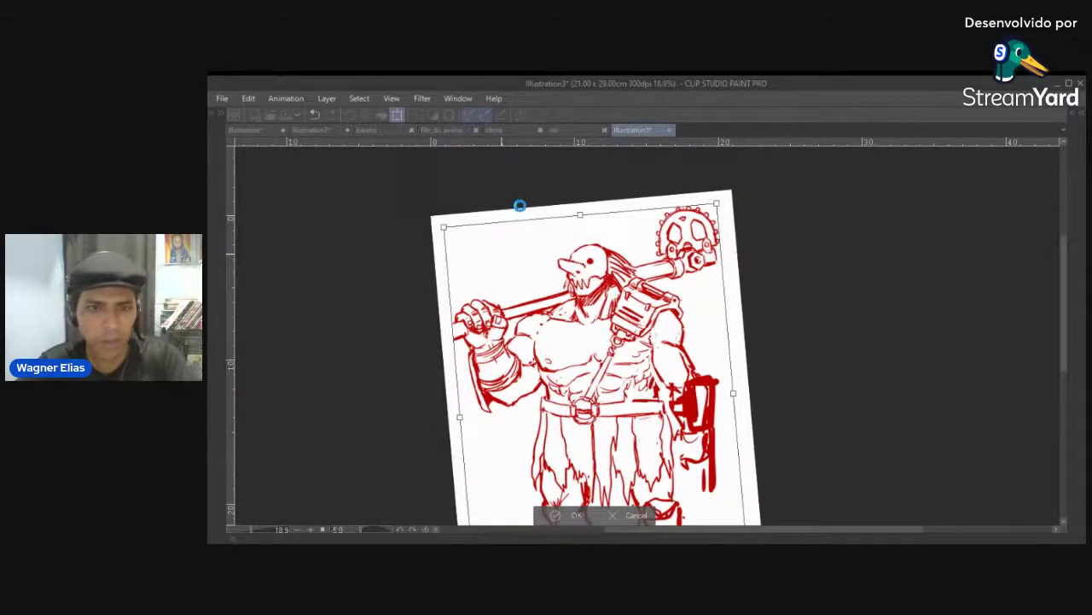
{"action": "key", "text": "Return"}
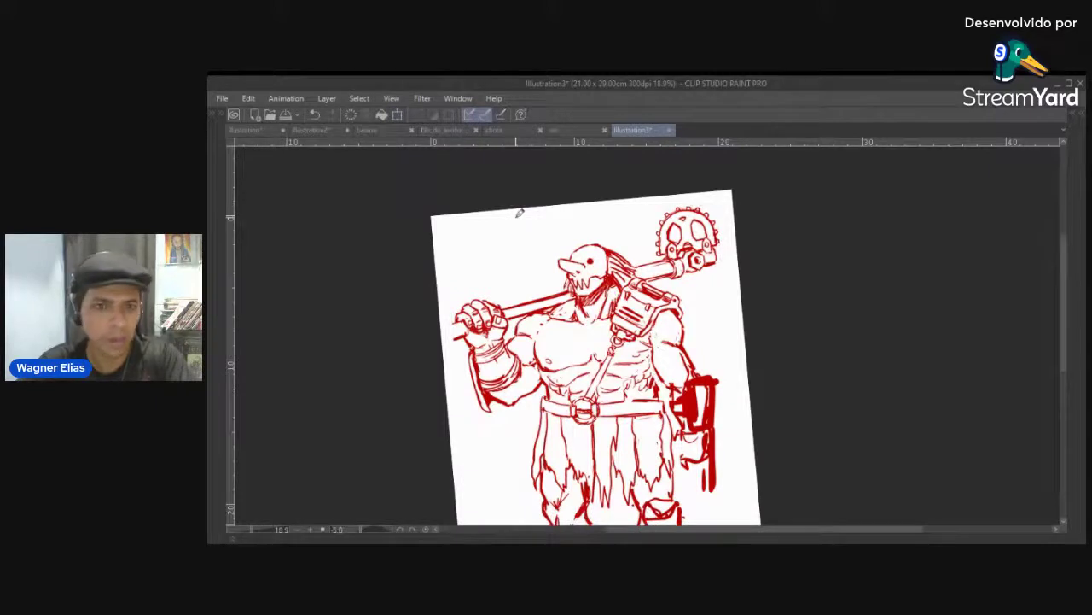
Extend the end of the axe handle past the raised fist to the page edge
{"action": "key", "text": "asciicircum"}
{"action": "key", "text": "asciicircum"}
{"action": "key", "text": "asciicircum"}
{"action": "mouse_move", "coordinate": [451, 274]}
{"action": "left_mouse_down"}
{"action": "mouse_move", "coordinate": [473, 273]}
{"action": "mouse_move", "coordinate": [449, 285]}
{"action": "left_mouse_up"}
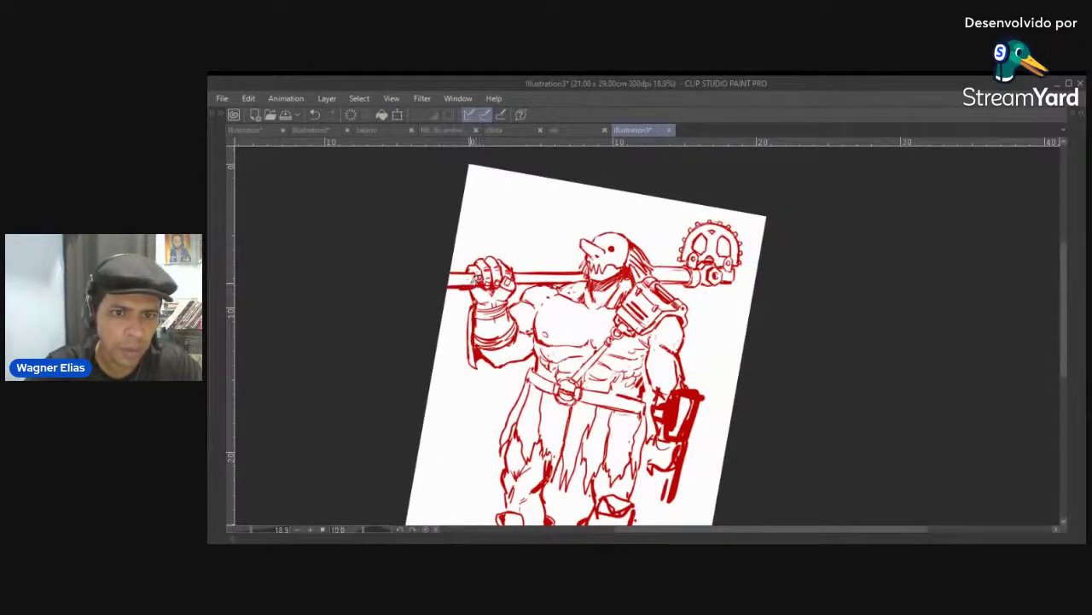
Draw a heavy boot under the folded cuff, with a rounded toe cap, thick sole and ankle creases
{"action": "left_click_drag", "start_coordinate": [548, 368], "coordinate": [552, 283]}
{"action": "scroll", "coordinate": [552, 284], "scroll_direction": "down", "scroll_amount": 4}
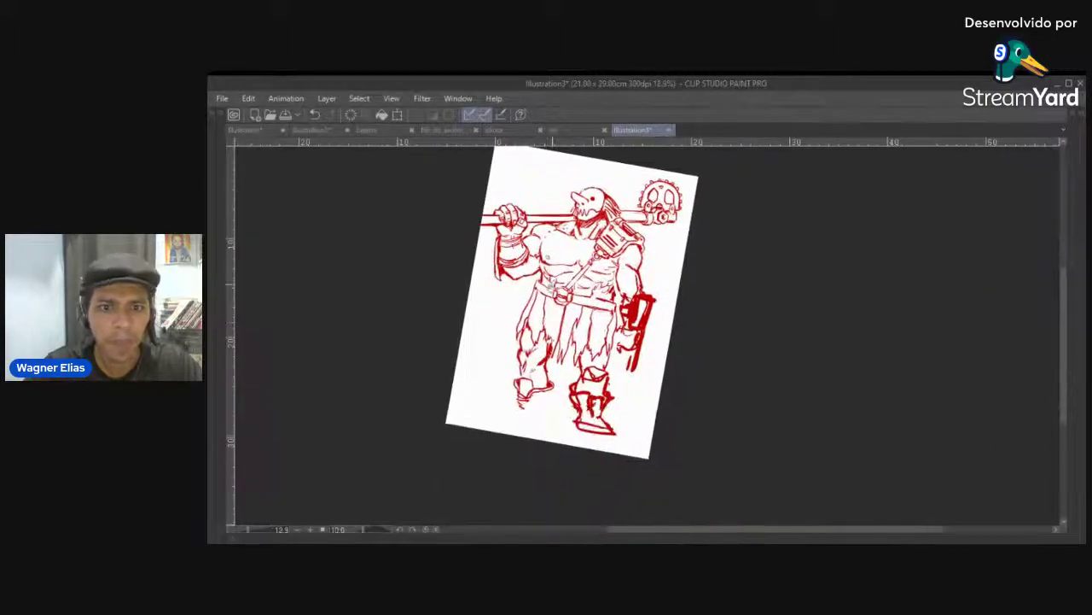
{"action": "scroll", "coordinate": [554, 413], "scroll_direction": "up", "scroll_amount": 2}
{"action": "mouse_move", "coordinate": [555, 413]}
{"action": "left_mouse_down"}
{"action": "mouse_move", "coordinate": [480, 413]}
{"action": "mouse_move", "coordinate": [484, 406]}
{"action": "mouse_move", "coordinate": [498, 406]}
{"action": "mouse_move", "coordinate": [501, 419]}
{"action": "mouse_move", "coordinate": [482, 417]}
{"action": "mouse_move", "coordinate": [499, 430]}
{"action": "mouse_move", "coordinate": [471, 430]}
{"action": "mouse_move", "coordinate": [490, 440]}
{"action": "mouse_move", "coordinate": [483, 419]}
{"action": "mouse_move", "coordinate": [494, 434]}
{"action": "mouse_move", "coordinate": [474, 423]}
{"action": "mouse_move", "coordinate": [495, 443]}
{"action": "mouse_move", "coordinate": [555, 430]}
{"action": "mouse_move", "coordinate": [557, 440]}
{"action": "mouse_move", "coordinate": [539, 445]}
{"action": "mouse_move", "coordinate": [547, 448]}
{"action": "mouse_move", "coordinate": [525, 444]}
{"action": "mouse_move", "coordinate": [557, 443]}
{"action": "left_mouse_up"}
{"action": "left_click_drag", "start_coordinate": [579, 400], "coordinate": [562, 408]}
{"action": "scroll", "coordinate": [570, 403], "scroll_direction": "up", "scroll_amount": 1}
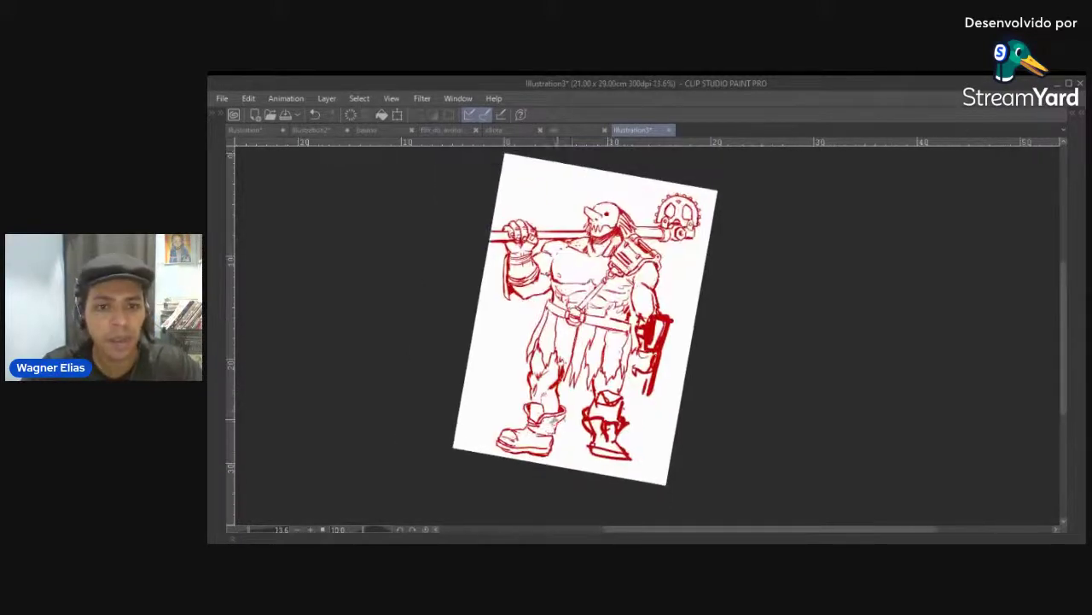
Replace the heavy boot with a plain calf, ankle and forward-pointing foot with a sole line underneath
{"action": "scroll", "coordinate": [581, 399], "scroll_direction": "up", "scroll_amount": 2}
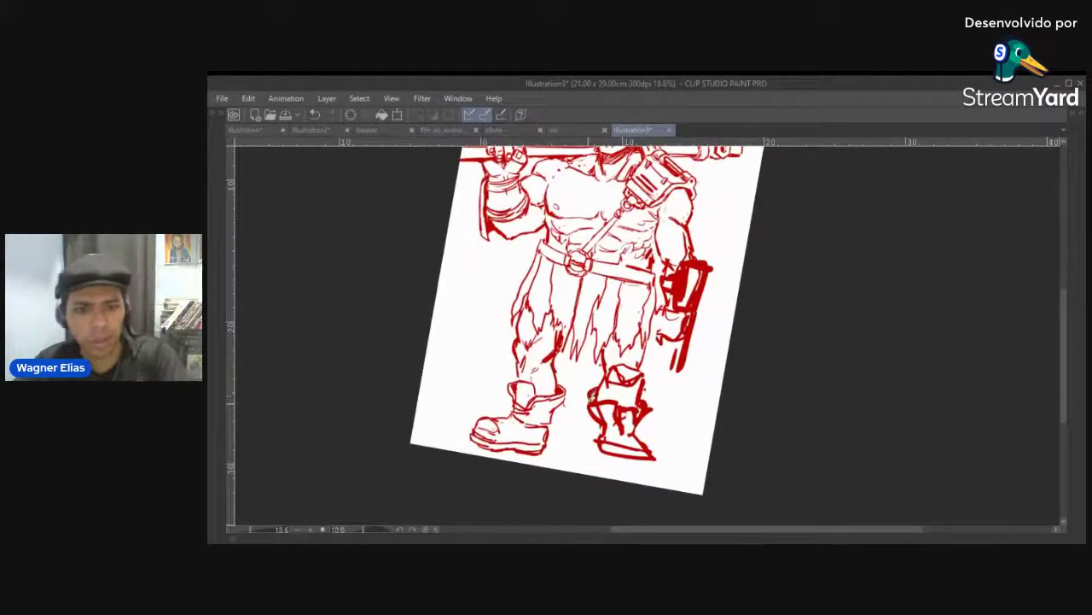
{"action": "key", "text": "minus"}
{"action": "key", "text": "minus"}
{"action": "mouse_move", "coordinate": [594, 437]}
{"action": "left_mouse_down"}
{"action": "mouse_move", "coordinate": [609, 395]}
{"action": "mouse_move", "coordinate": [527, 361]}
{"action": "mouse_move", "coordinate": [569, 410]}
{"action": "mouse_move", "coordinate": [553, 412]}
{"action": "left_mouse_up"}
{"action": "key", "text": "e"}
{"action": "key", "text": "p"}
{"action": "left_click_drag", "start_coordinate": [580, 363], "coordinate": [572, 386]}
{"action": "mouse_move", "coordinate": [539, 339]}
{"action": "left_mouse_down"}
{"action": "mouse_move", "coordinate": [545, 375]}
{"action": "mouse_move", "coordinate": [509, 407]}
{"action": "mouse_move", "coordinate": [580, 402]}
{"action": "mouse_move", "coordinate": [577, 388]}
{"action": "mouse_move", "coordinate": [571, 405]}
{"action": "mouse_move", "coordinate": [510, 407]}
{"action": "left_mouse_up"}
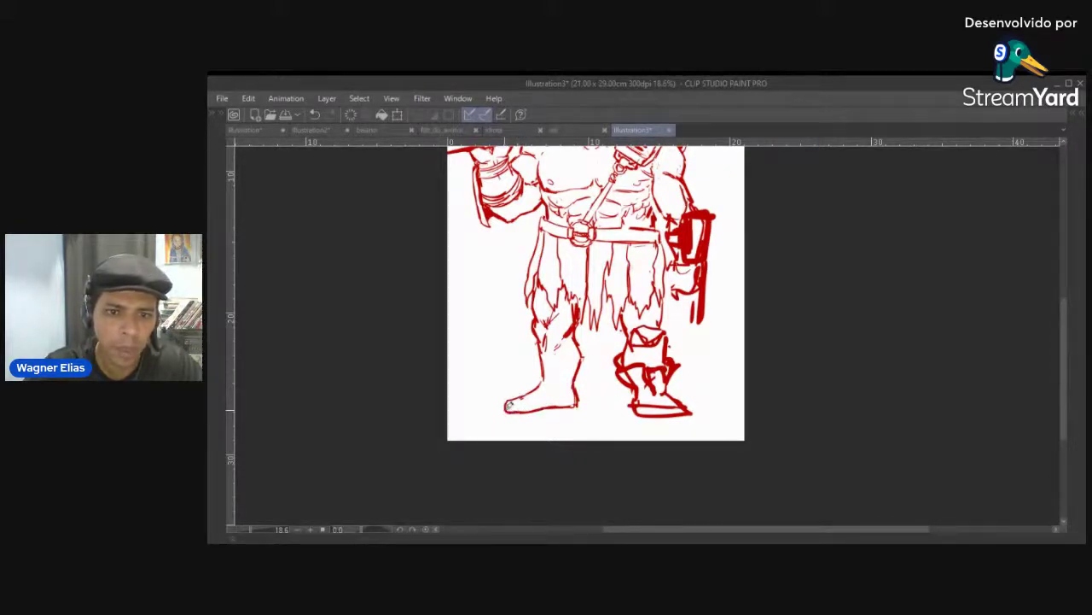
{"action": "mouse_move", "coordinate": [504, 408]}
{"action": "left_mouse_down"}
{"action": "mouse_move", "coordinate": [543, 419]}
{"action": "mouse_move", "coordinate": [574, 416]}
{"action": "mouse_move", "coordinate": [576, 405]}
{"action": "left_mouse_up"}
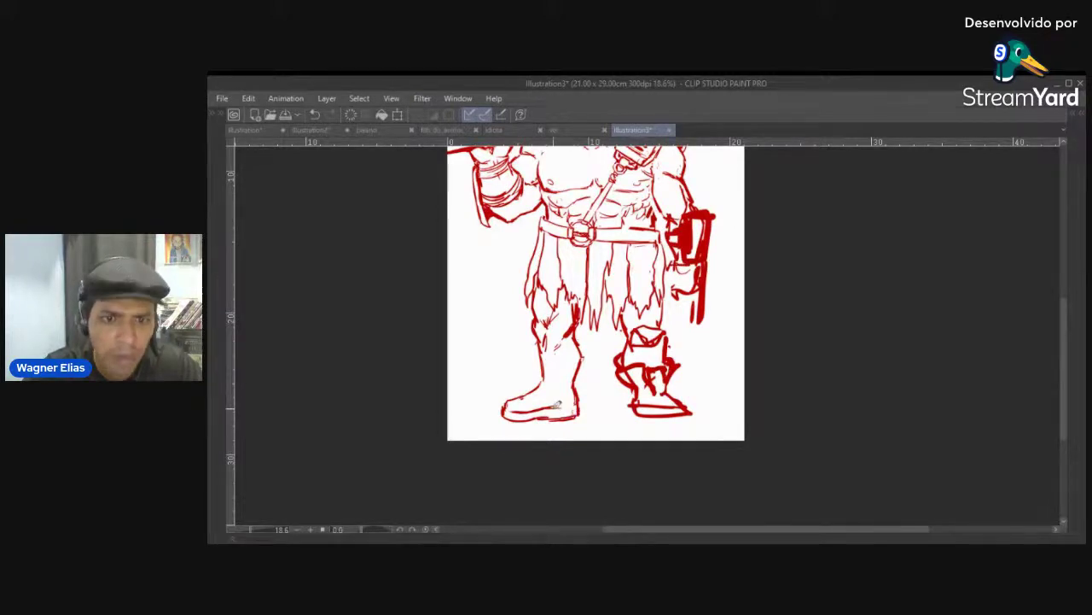
Turn the plain foot into a laced boot with a cuff band around the shin, a tongue and ankle folds
{"action": "scroll", "coordinate": [577, 388], "scroll_direction": "up", "scroll_amount": 1}
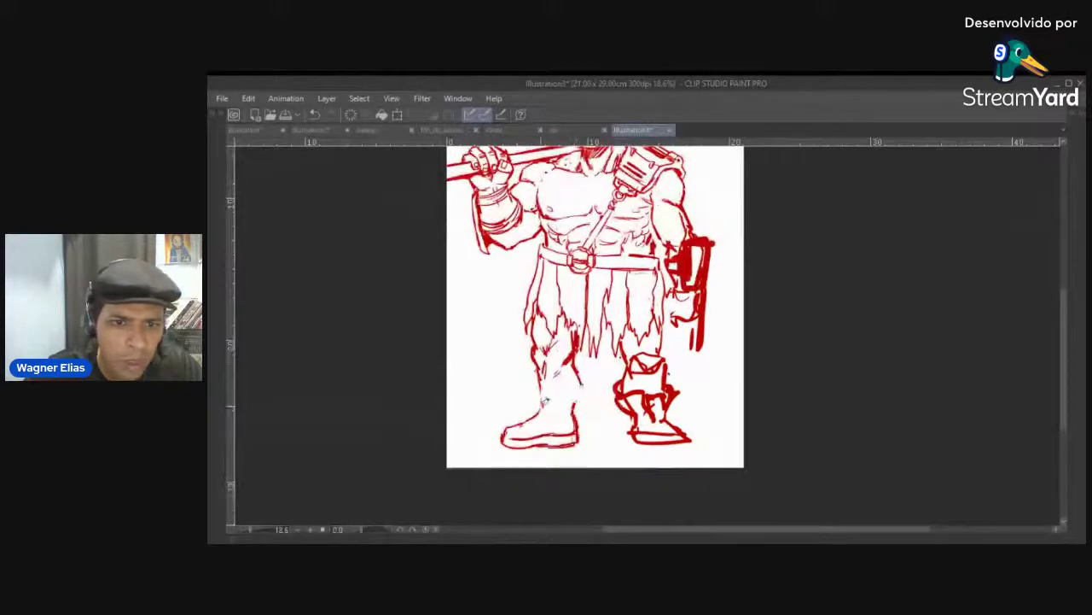
{"action": "left_click_drag", "start_coordinate": [545, 390], "coordinate": [543, 413]}
{"action": "left_click_drag", "start_coordinate": [544, 397], "coordinate": [578, 395]}
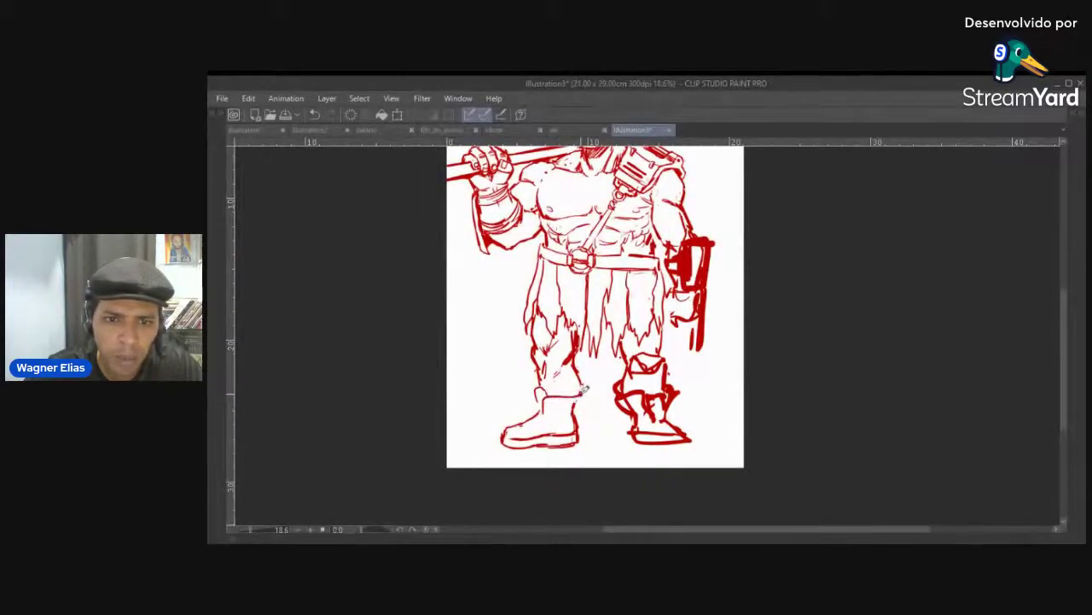
{"action": "mouse_move", "coordinate": [583, 391]}
{"action": "left_mouse_down"}
{"action": "mouse_move", "coordinate": [546, 404]}
{"action": "mouse_move", "coordinate": [576, 409]}
{"action": "left_mouse_up"}
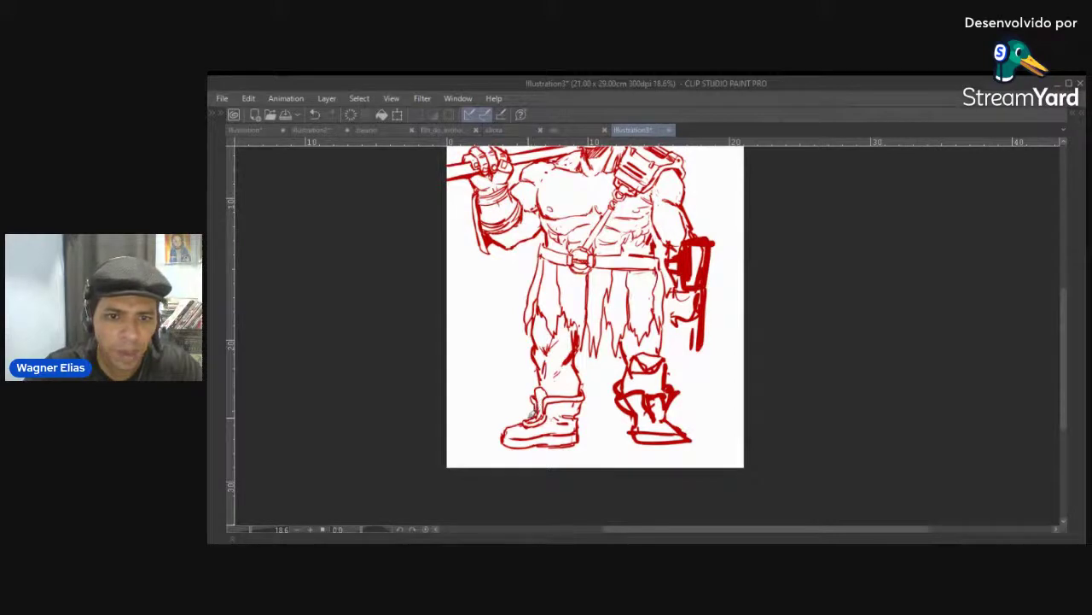
Erase the boot and lower shin of the leg on the raised-arm side
{"action": "left_click_drag", "start_coordinate": [602, 408], "coordinate": [544, 430]}
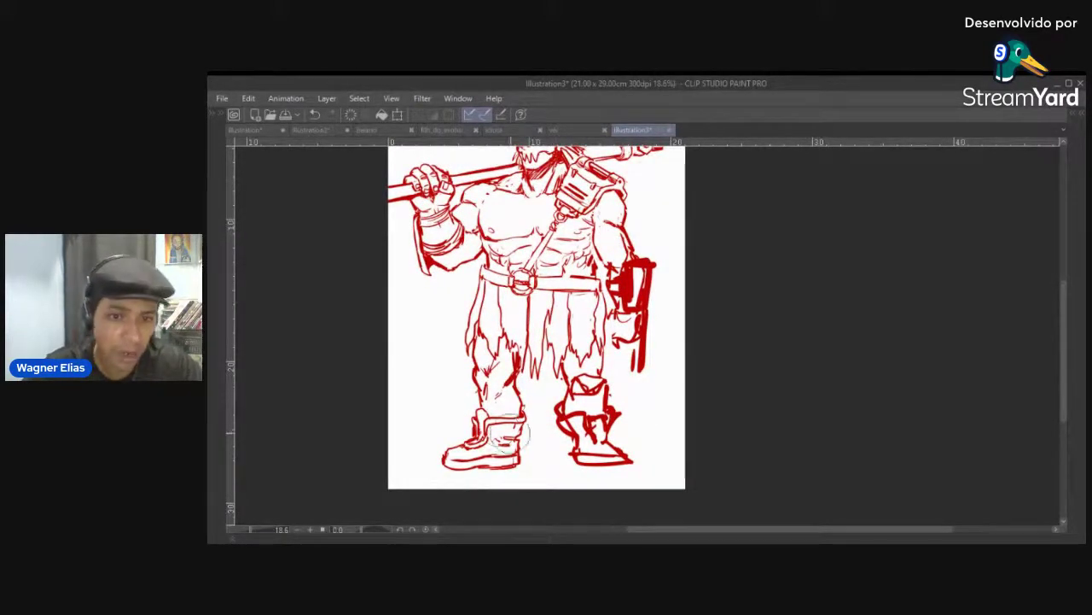
{"action": "scroll", "coordinate": [562, 399], "scroll_direction": "down", "scroll_amount": 2}
{"action": "scroll", "coordinate": [541, 433], "scroll_direction": "up", "scroll_amount": 2}
{"action": "mouse_move", "coordinate": [535, 415]}
{"action": "left_mouse_down"}
{"action": "mouse_move", "coordinate": [537, 440]}
{"action": "mouse_move", "coordinate": [547, 351]}
{"action": "left_mouse_up"}
{"action": "key", "text": "e"}
{"action": "mouse_move", "coordinate": [491, 374]}
{"action": "left_mouse_down"}
{"action": "mouse_move", "coordinate": [531, 374]}
{"action": "mouse_move", "coordinate": [508, 395]}
{"action": "mouse_move", "coordinate": [473, 397]}
{"action": "mouse_move", "coordinate": [529, 404]}
{"action": "left_mouse_up"}
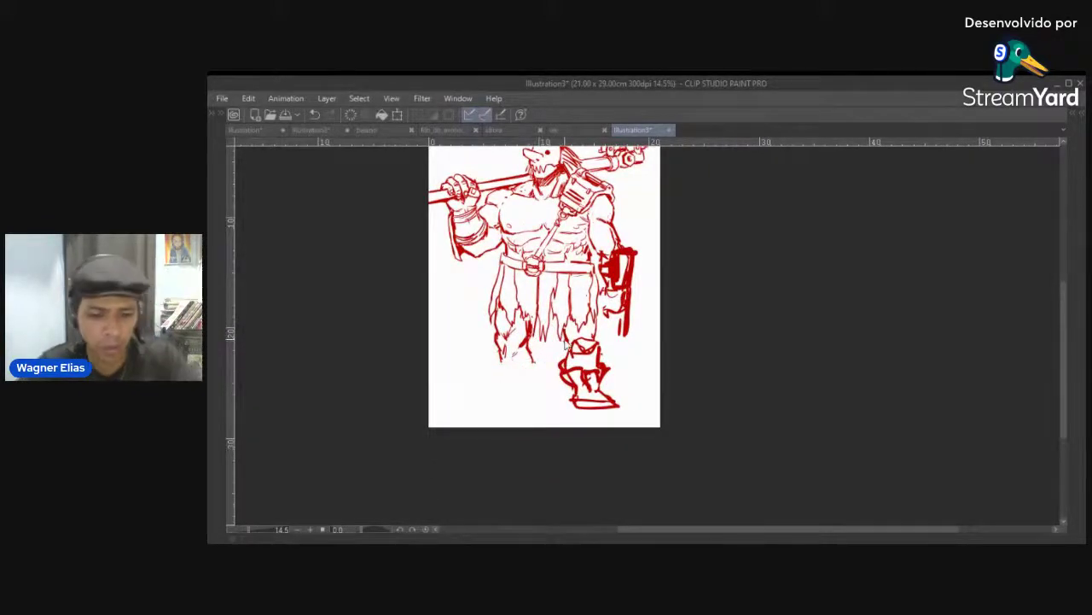
Scale the whole figure down further and reposition it to leave more room around it on the page
{"action": "scroll", "coordinate": [570, 471], "scroll_direction": "down", "scroll_amount": 1}
{"action": "left_click_drag", "start_coordinate": [546, 361], "coordinate": [495, 247]}
{"action": "key", "text": "ctrl+t"}
{"action": "mouse_move", "coordinate": [543, 303]}
{"action": "left_mouse_down"}
{"action": "mouse_move", "coordinate": [569, 421]}
{"action": "mouse_move", "coordinate": [553, 369]}
{"action": "left_mouse_up"}
{"action": "left_click_drag", "start_coordinate": [529, 323], "coordinate": [542, 283]}
{"action": "key", "text": "Return"}
Erase both legs and the remaining boot below the ragged loincloth
{"action": "left_click_drag", "start_coordinate": [505, 318], "coordinate": [553, 301]}
{"action": "left_click_drag", "start_coordinate": [548, 367], "coordinate": [540, 400]}
{"action": "mouse_move", "coordinate": [557, 319]}
{"action": "left_mouse_down"}
{"action": "mouse_move", "coordinate": [544, 345]}
{"action": "mouse_move", "coordinate": [511, 343]}
{"action": "mouse_move", "coordinate": [537, 384]}
{"action": "left_mouse_up"}
{"action": "key", "text": "e"}
{"action": "mouse_move", "coordinate": [596, 355]}
{"action": "left_mouse_down"}
{"action": "mouse_move", "coordinate": [603, 385]}
{"action": "mouse_move", "coordinate": [624, 369]}
{"action": "mouse_move", "coordinate": [654, 378]}
{"action": "left_mouse_up"}
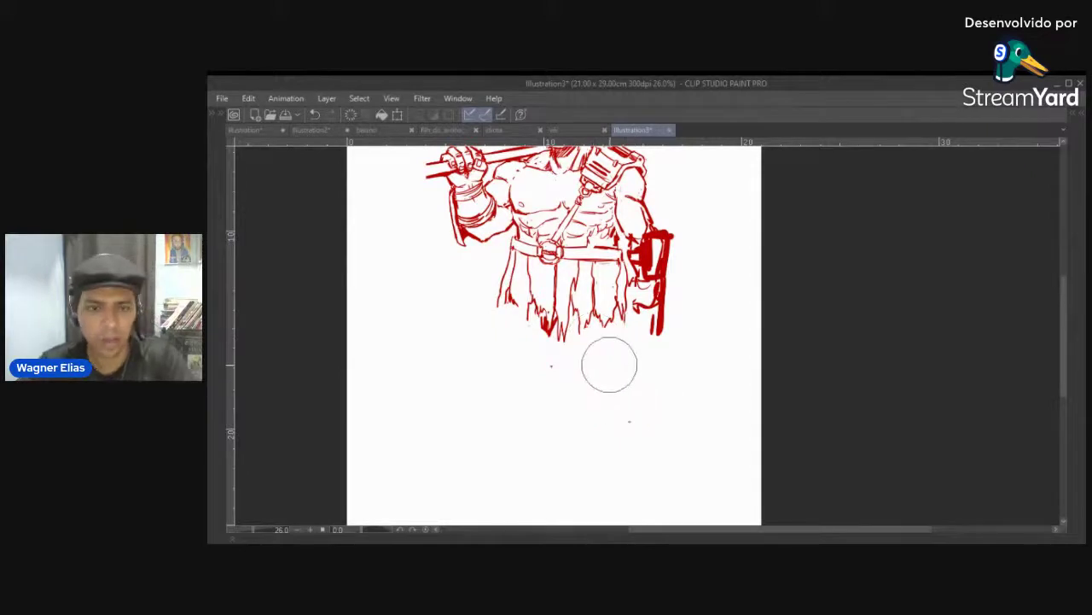
Add a new layer directly above Layer 2, beneath the figure's line-art layer
{"action": "key", "text": "Tab"}
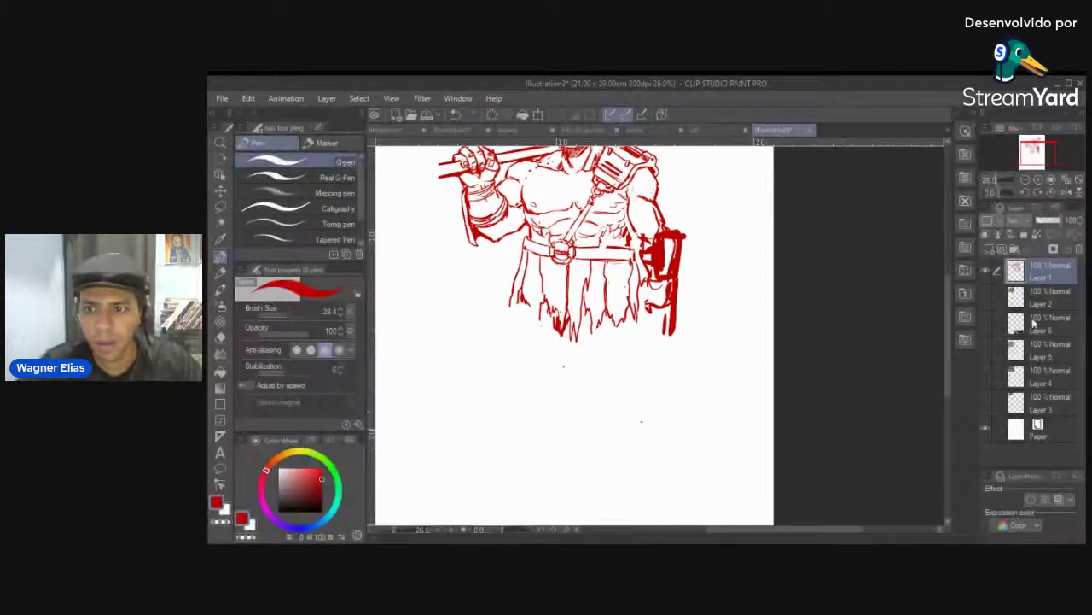
{"action": "left_click", "coordinate": [996, 303]}
{"action": "key", "text": "ctrl+shift+n"}
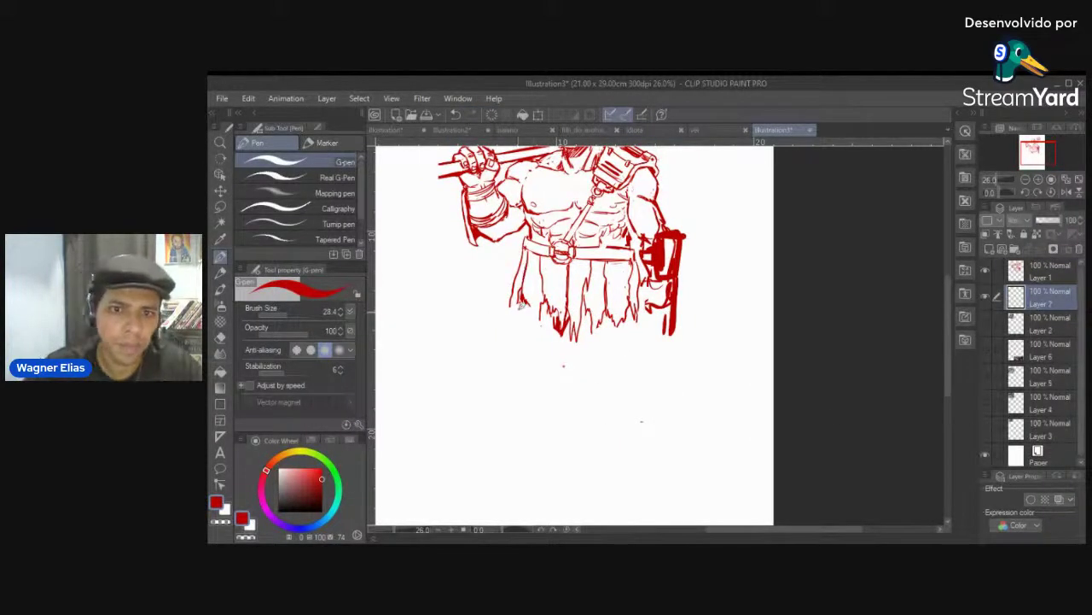
Sketch rough construction lines for two spread legs from the belt downward, with short horizontal strokes marking the feet
{"action": "left_click_drag", "start_coordinate": [533, 256], "coordinate": [514, 359]}
{"action": "left_click_drag", "start_coordinate": [572, 290], "coordinate": [537, 393]}
{"action": "left_click_drag", "start_coordinate": [538, 278], "coordinate": [508, 426]}
{"action": "left_click_drag", "start_coordinate": [598, 294], "coordinate": [621, 400]}
{"action": "left_click_drag", "start_coordinate": [636, 256], "coordinate": [649, 384]}
{"action": "mouse_move", "coordinate": [602, 339]}
{"action": "left_mouse_down"}
{"action": "mouse_move", "coordinate": [631, 415]}
{"action": "mouse_move", "coordinate": [659, 414]}
{"action": "left_mouse_up"}
{"action": "left_click_drag", "start_coordinate": [541, 411], "coordinate": [486, 415]}
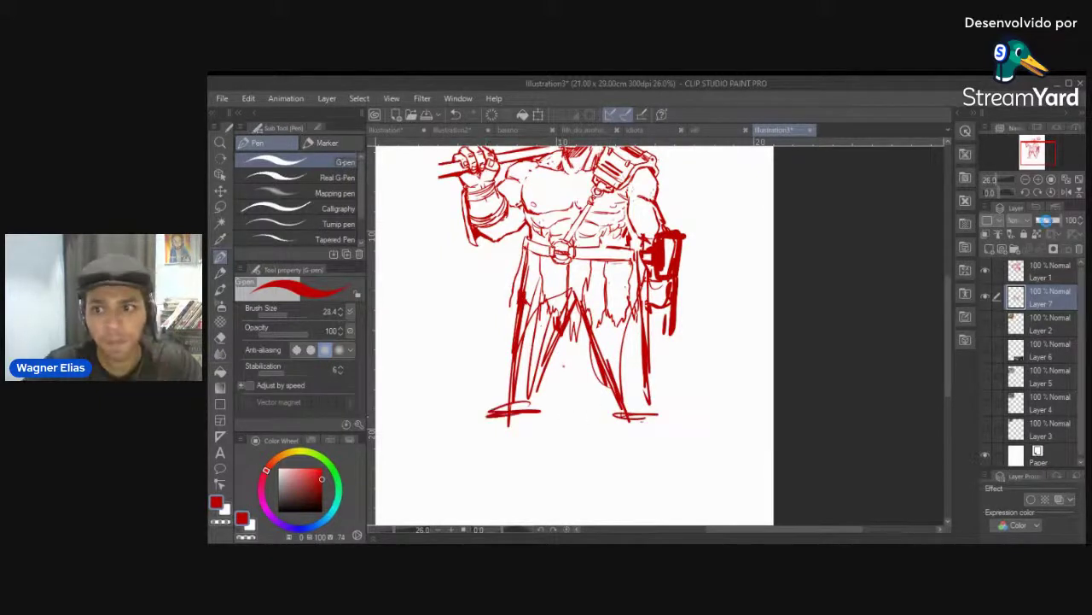
Fade the construction lines on Layer 7 to 54% opacity and draw the axe-handle-side lower leg and boot on Layer 1
{"action": "left_click", "coordinate": [1050, 222]}
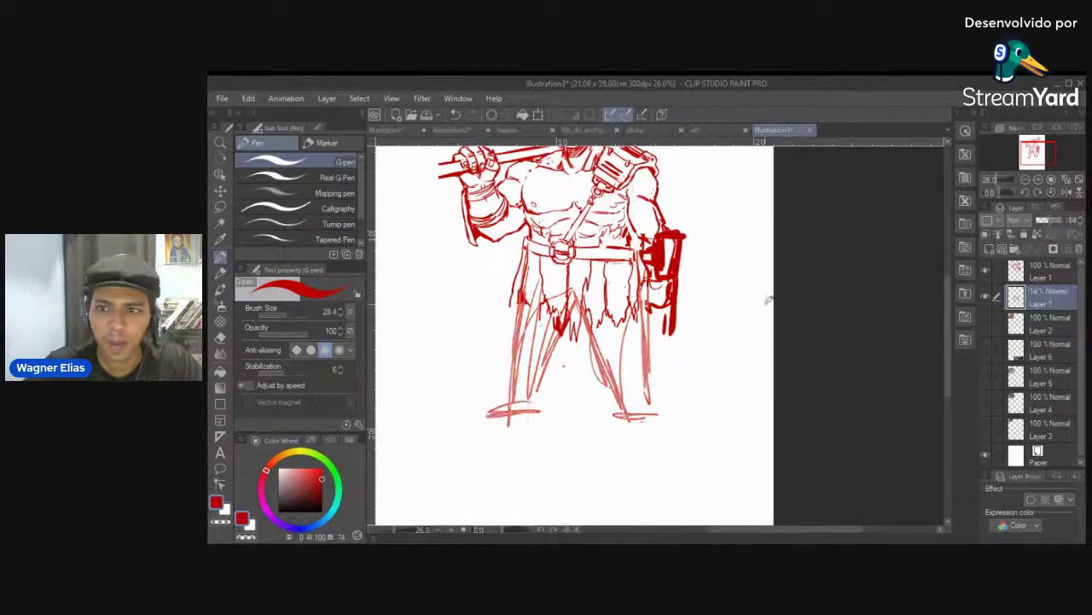
{"action": "left_click", "coordinate": [1038, 273]}
{"action": "left_click_drag", "start_coordinate": [556, 360], "coordinate": [584, 376]}
{"action": "mouse_move", "coordinate": [551, 314]}
{"action": "left_mouse_down"}
{"action": "mouse_move", "coordinate": [544, 360]}
{"action": "mouse_move", "coordinate": [553, 334]}
{"action": "mouse_move", "coordinate": [563, 353]}
{"action": "mouse_move", "coordinate": [584, 341]}
{"action": "mouse_move", "coordinate": [560, 415]}
{"action": "left_mouse_up"}
{"action": "key", "text": "ctrl+z"}
{"action": "key", "text": "ctrl+z"}
{"action": "key", "text": "c"}
{"action": "key", "text": "c"}
{"action": "mouse_move", "coordinate": [548, 362]}
{"action": "left_mouse_down"}
{"action": "mouse_move", "coordinate": [536, 409]}
{"action": "mouse_move", "coordinate": [514, 418]}
{"action": "mouse_move", "coordinate": [538, 433]}
{"action": "mouse_move", "coordinate": [558, 428]}
{"action": "mouse_move", "coordinate": [500, 428]}
{"action": "mouse_move", "coordinate": [568, 425]}
{"action": "mouse_move", "coordinate": [563, 404]}
{"action": "mouse_move", "coordinate": [560, 421]}
{"action": "left_mouse_up"}
{"action": "key", "text": "ctrl+z"}
{"action": "key", "text": "c"}
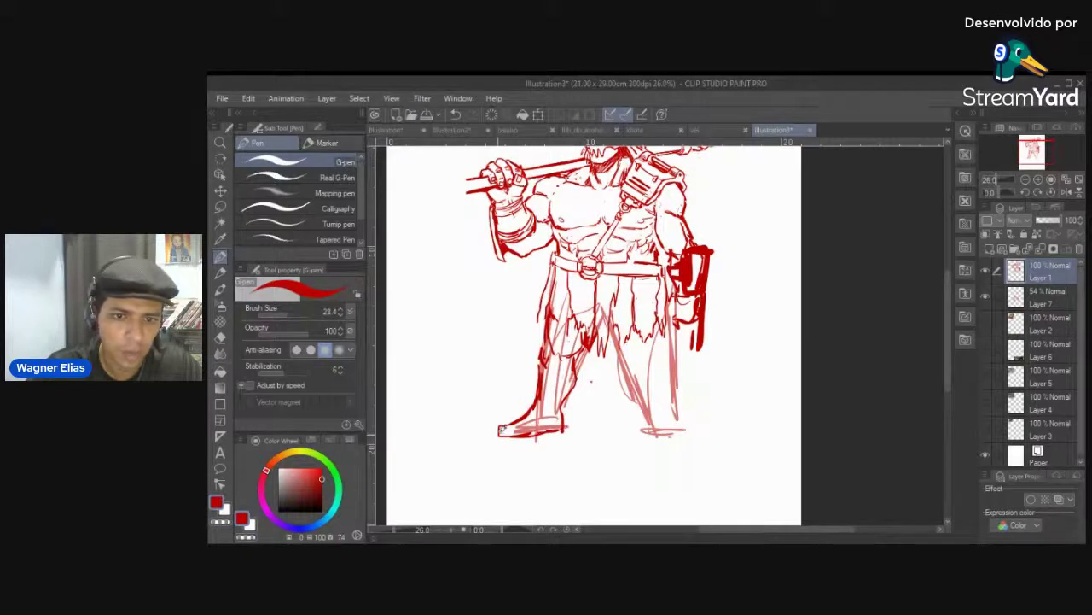
{"action": "mouse_move", "coordinate": [495, 432]}
{"action": "left_mouse_down"}
{"action": "mouse_move", "coordinate": [570, 429]}
{"action": "mouse_move", "coordinate": [536, 412]}
{"action": "mouse_move", "coordinate": [579, 398]}
{"action": "left_mouse_up"}
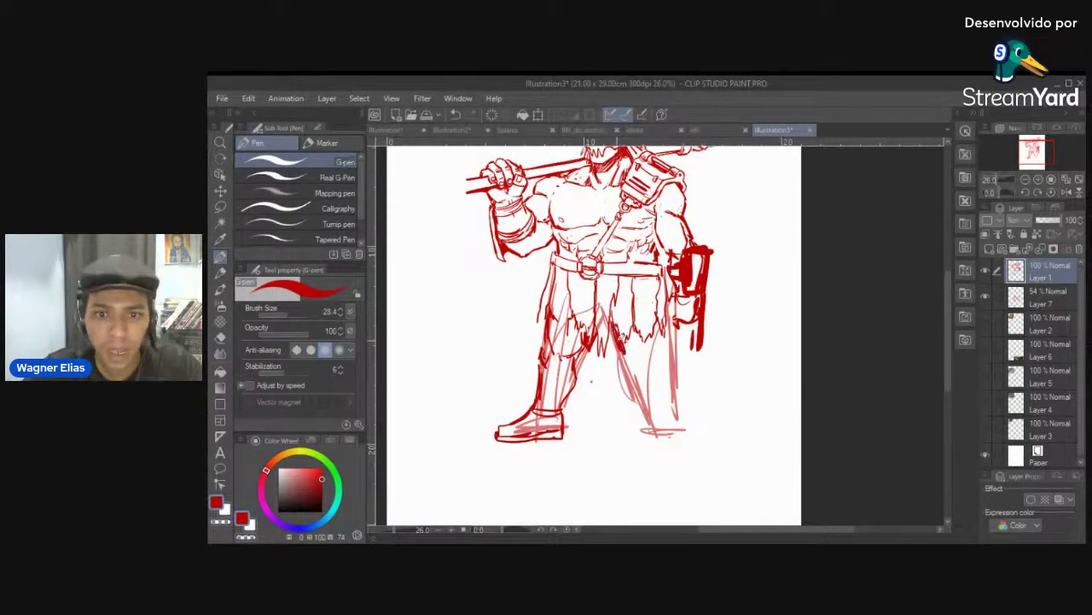
{"action": "mouse_move", "coordinate": [667, 316]}
{"action": "left_mouse_down"}
{"action": "mouse_move", "coordinate": [657, 357]}
{"action": "mouse_move", "coordinate": [669, 376]}
{"action": "mouse_move", "coordinate": [642, 373]}
{"action": "mouse_move", "coordinate": [635, 386]}
{"action": "mouse_move", "coordinate": [653, 407]}
{"action": "left_mouse_up"}
{"action": "mouse_move", "coordinate": [673, 357]}
{"action": "left_mouse_down"}
{"action": "mouse_move", "coordinate": [673, 406]}
{"action": "mouse_move", "coordinate": [666, 417]}
{"action": "mouse_move", "coordinate": [652, 413]}
{"action": "mouse_move", "coordinate": [662, 420]}
{"action": "mouse_move", "coordinate": [647, 441]}
{"action": "mouse_move", "coordinate": [650, 455]}
{"action": "mouse_move", "coordinate": [681, 459]}
{"action": "left_mouse_up"}
{"action": "left_click_drag", "start_coordinate": [662, 440], "coordinate": [666, 446]}
{"action": "key", "text": "ctrl+z"}
{"action": "key", "text": "ctrl+z"}
{"action": "key", "text": "ctrl+z"}
{"action": "key", "text": "ctrl+z"}
{"action": "key", "text": "ctrl+z"}
{"action": "key", "text": "ctrl+z"}
{"action": "key", "text": "ctrl+z"}
{"action": "key", "text": "ctrl+z"}
{"action": "key", "text": "ctrl+z"}
{"action": "key", "text": "ctrl+z"}
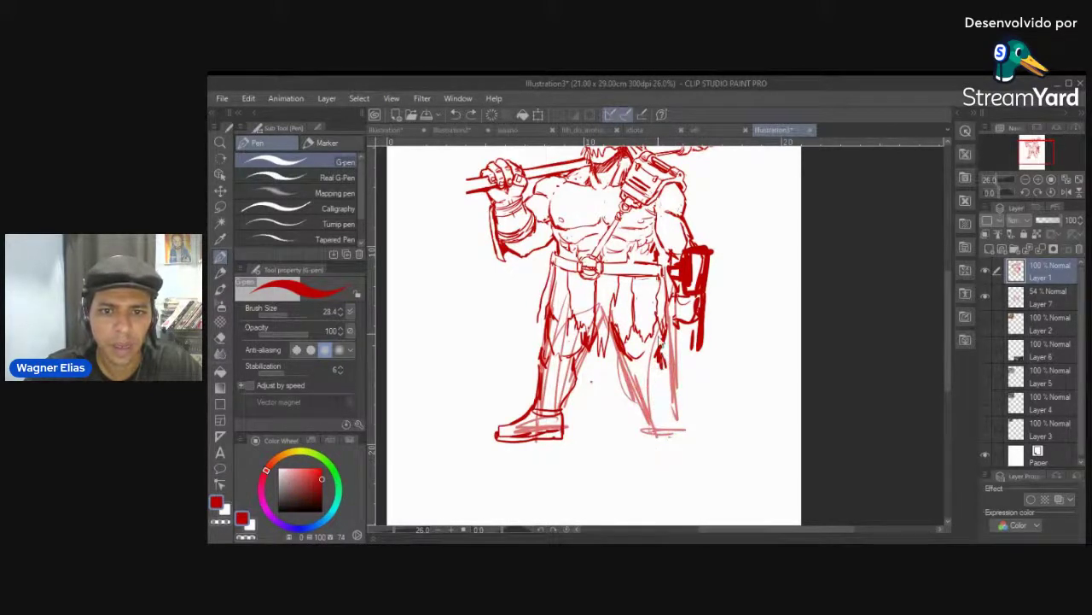
Draw the other leg and foot over the construction lines, and hide Layer 7
{"action": "left_click_drag", "start_coordinate": [616, 321], "coordinate": [633, 353]}
{"action": "key", "text": "ctrl+z"}
{"action": "left_click_drag", "start_coordinate": [667, 318], "coordinate": [671, 413]}
{"action": "mouse_move", "coordinate": [633, 365]}
{"action": "left_mouse_down"}
{"action": "mouse_move", "coordinate": [657, 428]}
{"action": "mouse_move", "coordinate": [650, 445]}
{"action": "mouse_move", "coordinate": [668, 455]}
{"action": "left_mouse_up"}
{"action": "left_click_drag", "start_coordinate": [674, 408], "coordinate": [683, 463]}
{"action": "left_click", "coordinate": [985, 295]}
Clean up the lower leg on the axe-handle side, erasing stray lines and redrawing its ankle and boot
{"action": "scroll", "coordinate": [646, 345], "scroll_direction": "down", "scroll_amount": 3}
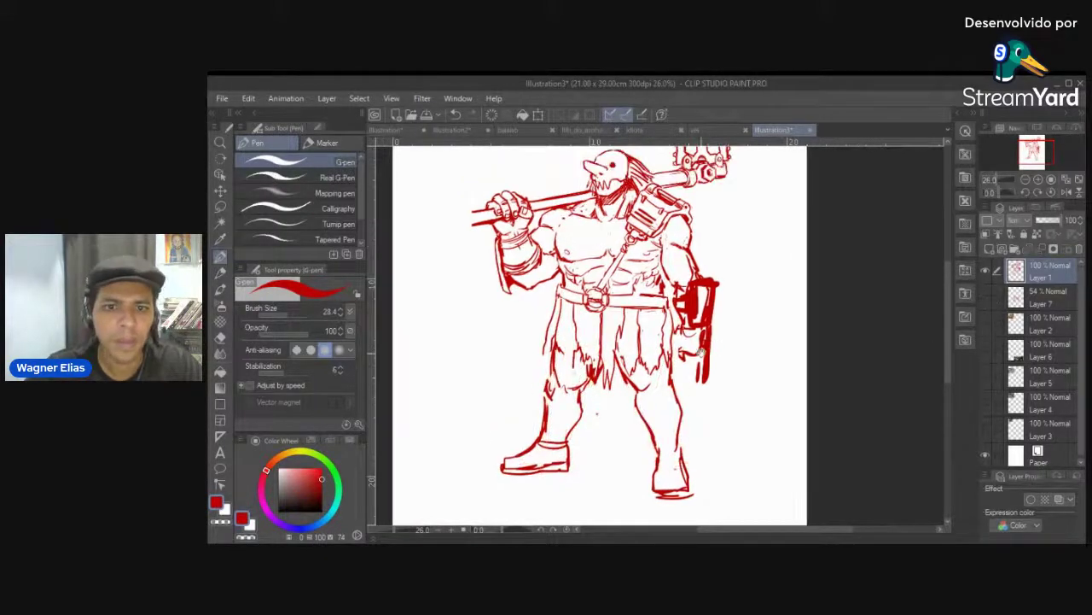
{"action": "key", "text": "minus"}
{"action": "left_click_drag", "start_coordinate": [630, 405], "coordinate": [650, 311]}
{"action": "scroll", "coordinate": [647, 354], "scroll_direction": "up", "scroll_amount": 3}
{"action": "scroll", "coordinate": [650, 312], "scroll_direction": "up", "scroll_amount": 2}
{"action": "key", "text": "e"}
{"action": "mouse_move", "coordinate": [555, 401]}
{"action": "left_mouse_down"}
{"action": "mouse_move", "coordinate": [513, 413]}
{"action": "mouse_move", "coordinate": [488, 403]}
{"action": "mouse_move", "coordinate": [503, 416]}
{"action": "mouse_move", "coordinate": [565, 404]}
{"action": "mouse_move", "coordinate": [505, 418]}
{"action": "mouse_move", "coordinate": [489, 406]}
{"action": "mouse_move", "coordinate": [522, 413]}
{"action": "mouse_move", "coordinate": [562, 401]}
{"action": "mouse_move", "coordinate": [551, 378]}
{"action": "mouse_move", "coordinate": [538, 378]}
{"action": "mouse_move", "coordinate": [556, 373]}
{"action": "left_mouse_up"}
{"action": "key", "text": "p"}
{"action": "key", "text": "c"}
{"action": "key", "text": "c"}
{"action": "key", "text": "c"}
{"action": "key", "text": "c"}
{"action": "key", "text": "c"}
{"action": "left_click_drag", "start_coordinate": [531, 379], "coordinate": [555, 378]}
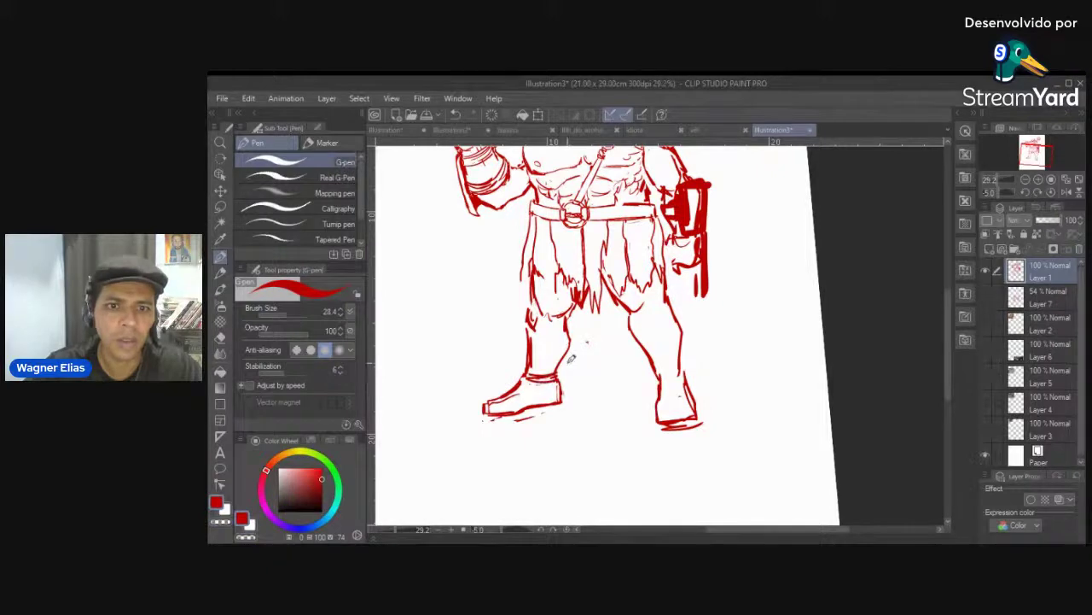
{"action": "scroll", "coordinate": [571, 358], "scroll_direction": "up", "scroll_amount": 3}
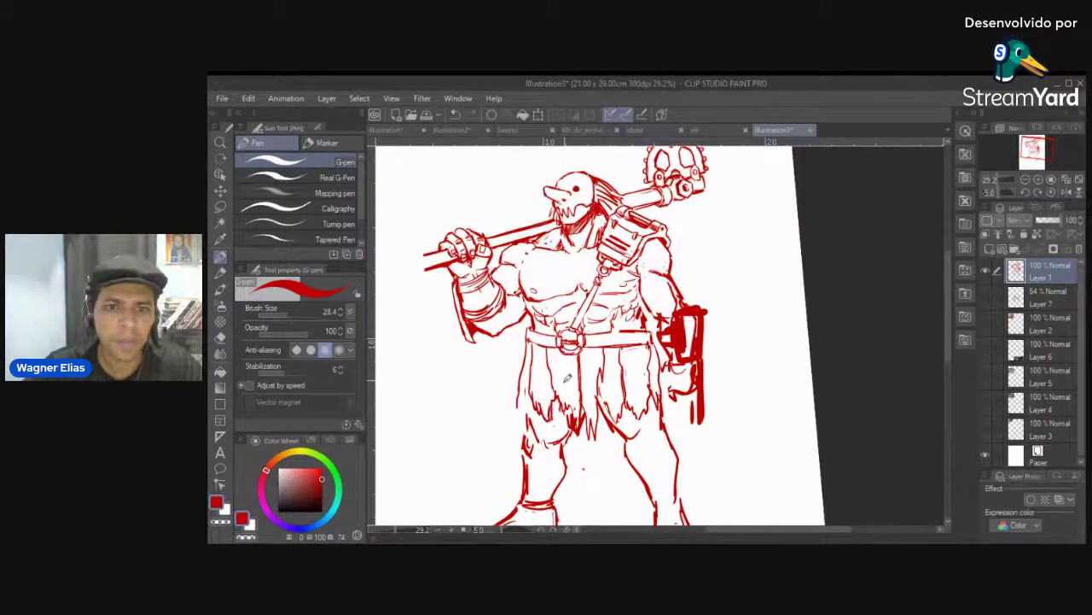
{"action": "scroll", "coordinate": [567, 378], "scroll_direction": "down", "scroll_amount": 3}
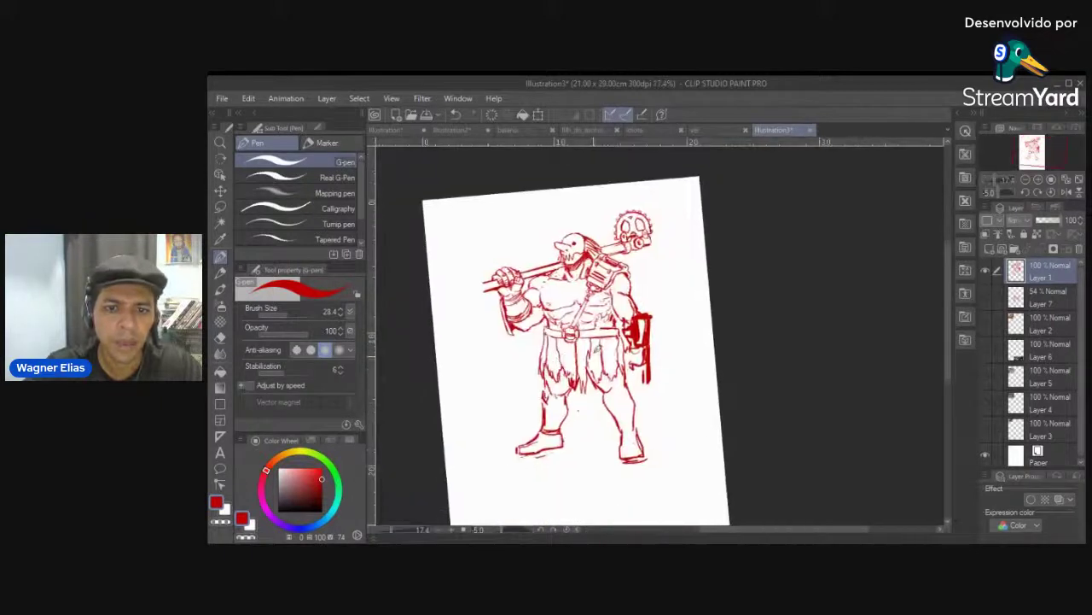
{"action": "key", "text": "alt+Tab"}
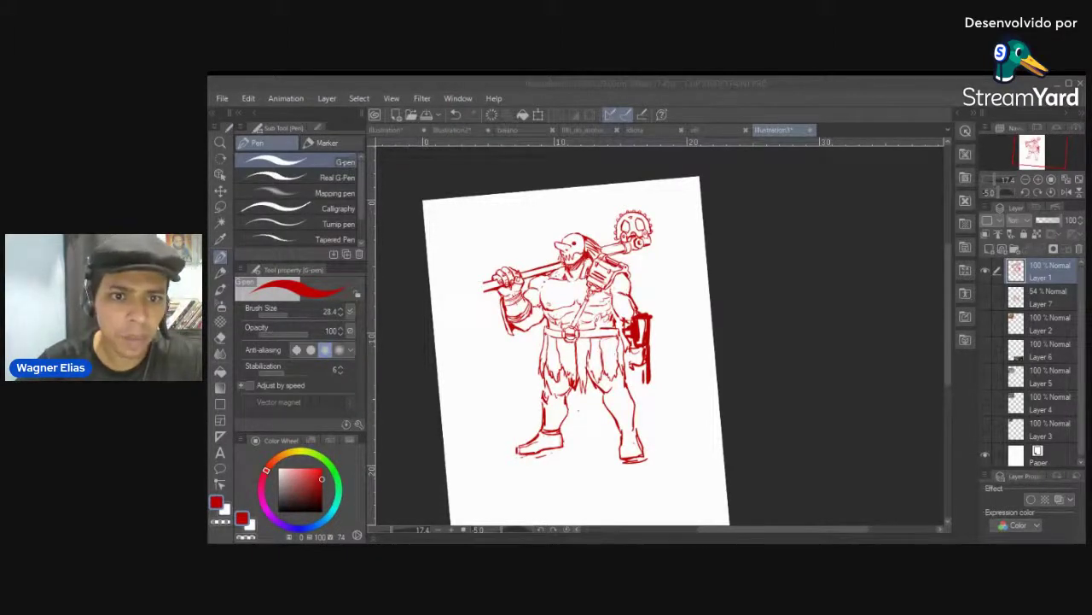
Draw a thick faceted pommel cap on the lower end of the axe handle
{"action": "scroll", "coordinate": [600, 359], "scroll_direction": "up", "scroll_amount": 1}
{"action": "left_click_drag", "start_coordinate": [436, 232], "coordinate": [482, 254]}
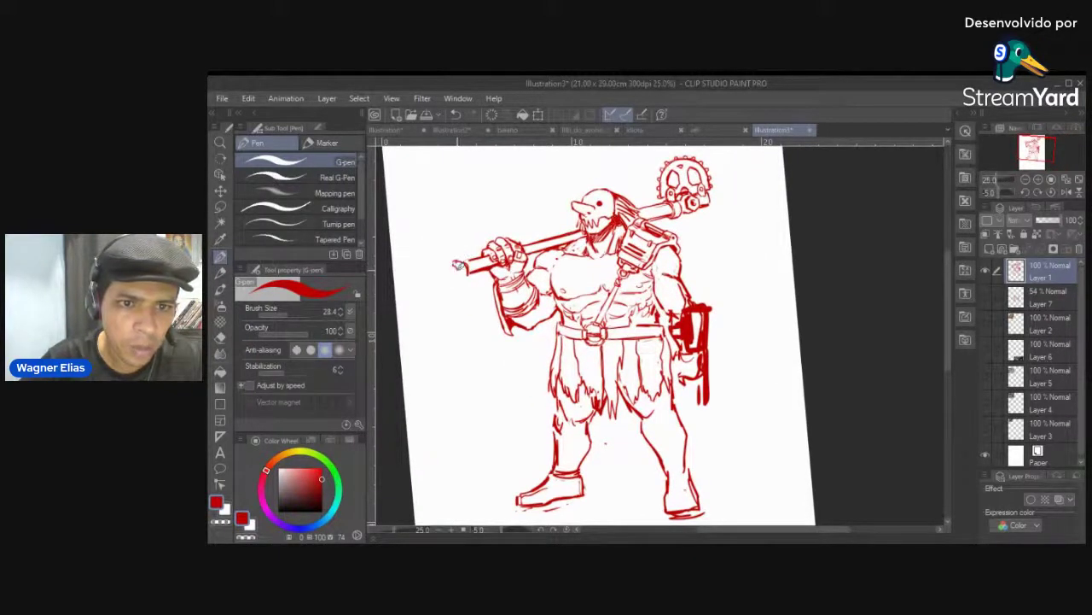
{"action": "mouse_move", "coordinate": [458, 266]}
{"action": "left_mouse_down"}
{"action": "mouse_move", "coordinate": [460, 279]}
{"action": "mouse_move", "coordinate": [469, 263]}
{"action": "left_mouse_up"}
{"action": "key", "text": "c"}
{"action": "key", "text": "c"}
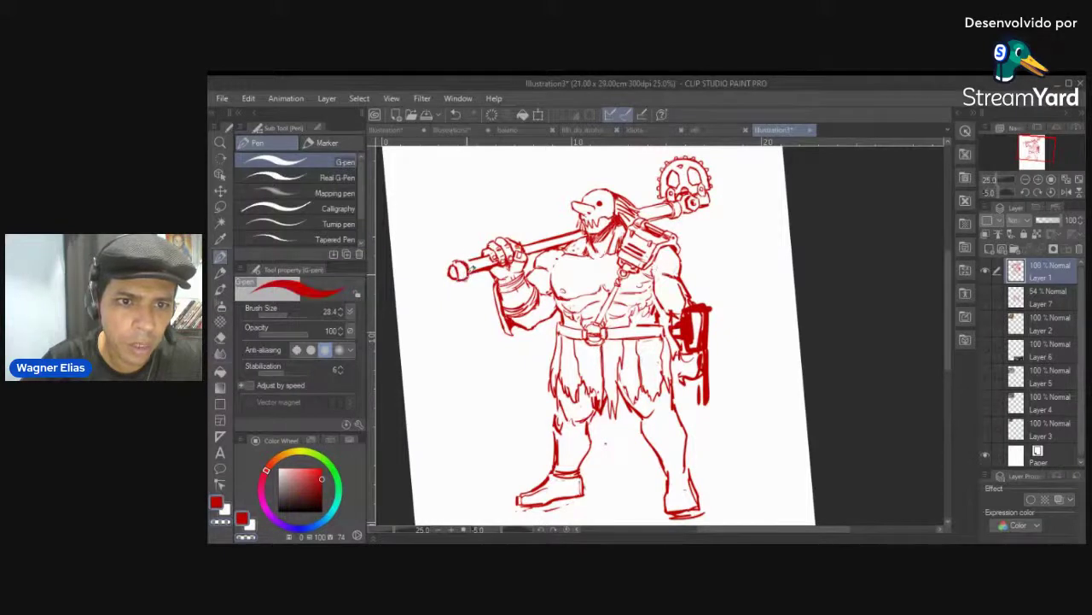
{"action": "left_click_drag", "start_coordinate": [459, 259], "coordinate": [469, 276]}
{"action": "key", "text": "c"}
{"action": "key", "text": "c"}
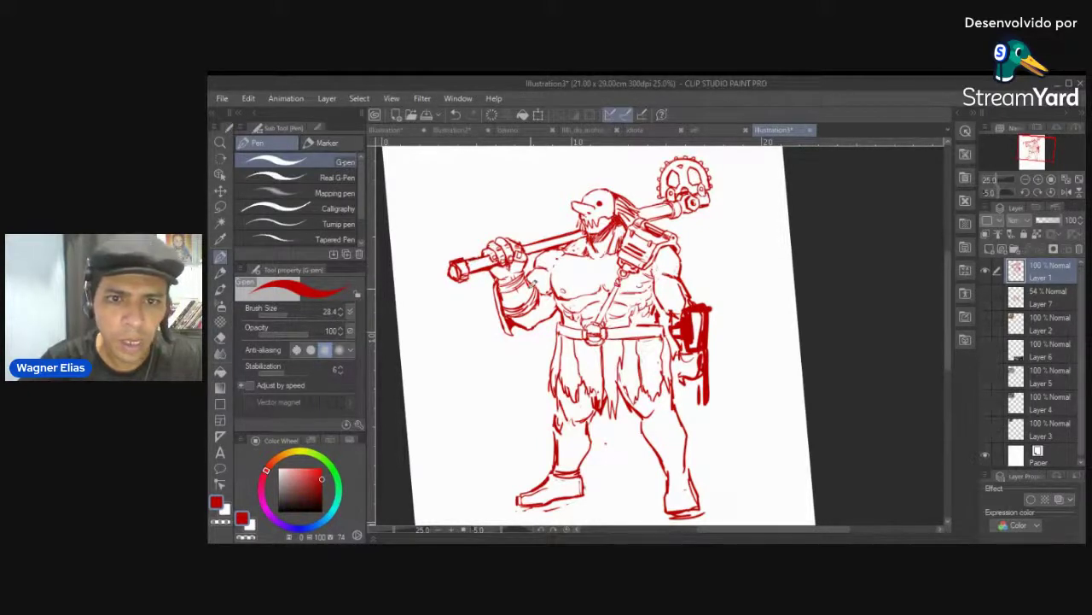
Rework the leg beneath the lowered arm, drawing an ankle band and the flared upper rim of a shin guard
{"action": "left_click_drag", "start_coordinate": [532, 285], "coordinate": [503, 250]}
{"action": "mouse_move", "coordinate": [623, 378]}
{"action": "left_mouse_down"}
{"action": "mouse_move", "coordinate": [636, 399]}
{"action": "mouse_move", "coordinate": [650, 401]}
{"action": "mouse_move", "coordinate": [653, 384]}
{"action": "mouse_move", "coordinate": [627, 389]}
{"action": "mouse_move", "coordinate": [656, 392]}
{"action": "mouse_move", "coordinate": [657, 436]}
{"action": "left_mouse_up"}
{"action": "key", "text": "c"}
{"action": "key", "text": "c"}
{"action": "left_click_drag", "start_coordinate": [623, 402], "coordinate": [640, 441]}
{"action": "key", "text": "c"}
{"action": "left_click_drag", "start_coordinate": [623, 410], "coordinate": [627, 436]}
{"action": "key", "text": "ctrl+z"}
{"action": "mouse_move", "coordinate": [615, 386]}
{"action": "left_mouse_down"}
{"action": "mouse_move", "coordinate": [632, 437]}
{"action": "mouse_move", "coordinate": [649, 375]}
{"action": "mouse_move", "coordinate": [638, 389]}
{"action": "mouse_move", "coordinate": [661, 381]}
{"action": "mouse_move", "coordinate": [647, 395]}
{"action": "mouse_move", "coordinate": [623, 394]}
{"action": "mouse_move", "coordinate": [625, 386]}
{"action": "mouse_move", "coordinate": [627, 435]}
{"action": "mouse_move", "coordinate": [626, 423]}
{"action": "mouse_move", "coordinate": [644, 433]}
{"action": "mouse_move", "coordinate": [623, 415]}
{"action": "mouse_move", "coordinate": [640, 435]}
{"action": "left_mouse_up"}
{"action": "key", "text": "c"}
{"action": "key", "text": "c"}
{"action": "key", "text": "c"}
{"action": "key", "text": "c"}
{"action": "key", "text": "c"}
{"action": "key", "text": "c"}
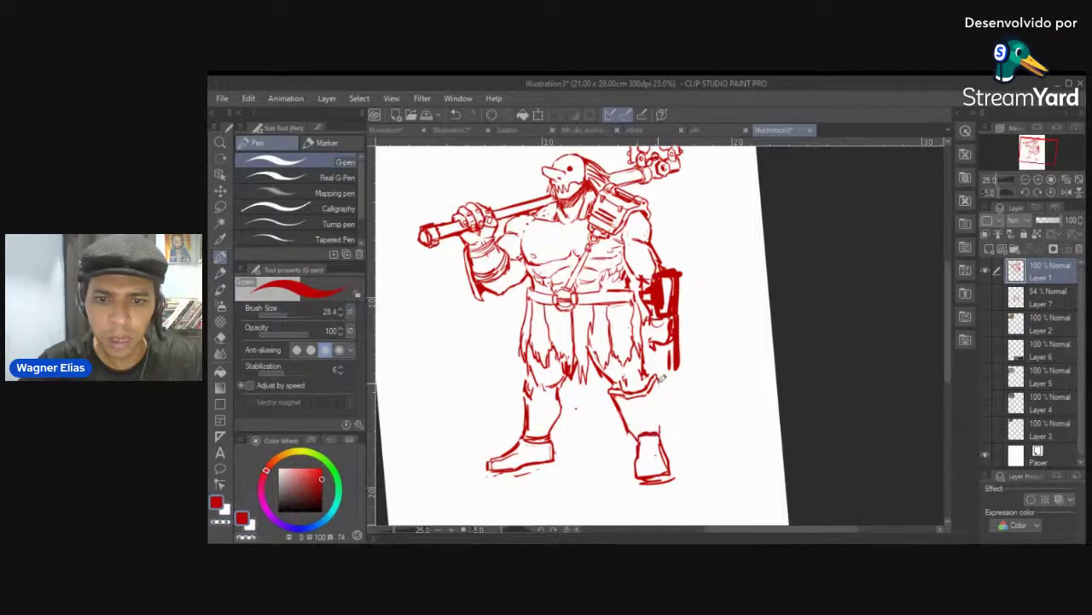
Complete the shin guard's outer edge and detail it with three dark horizontal slots and inner side lines
{"action": "mouse_move", "coordinate": [665, 418]}
{"action": "left_mouse_down"}
{"action": "mouse_move", "coordinate": [636, 442]}
{"action": "mouse_move", "coordinate": [663, 436]}
{"action": "mouse_move", "coordinate": [645, 442]}
{"action": "left_mouse_up"}
{"action": "key", "text": "c"}
{"action": "key", "text": "c"}
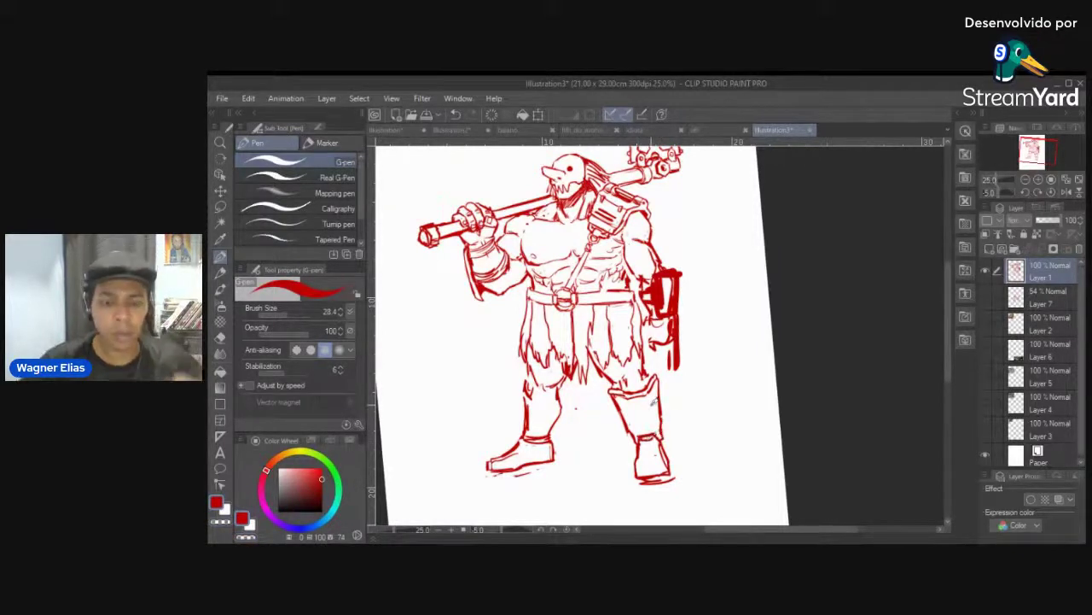
{"action": "mouse_move", "coordinate": [654, 391]}
{"action": "left_mouse_down"}
{"action": "mouse_move", "coordinate": [635, 403]}
{"action": "mouse_move", "coordinate": [645, 413]}
{"action": "mouse_move", "coordinate": [633, 417]}
{"action": "mouse_move", "coordinate": [639, 433]}
{"action": "left_mouse_up"}
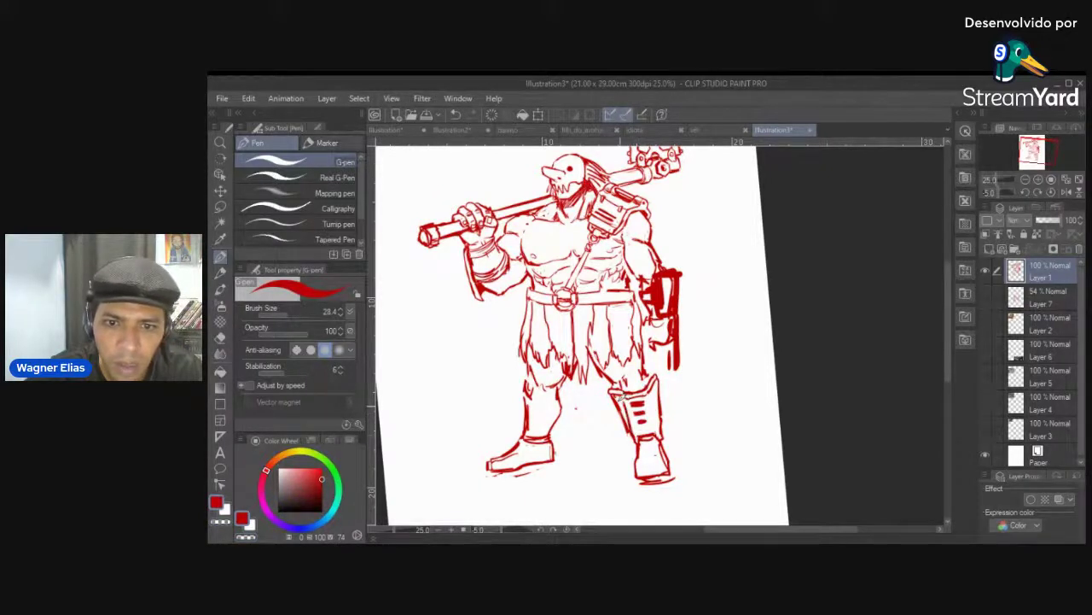
{"action": "left_click_drag", "start_coordinate": [622, 394], "coordinate": [633, 426]}
{"action": "left_click_drag", "start_coordinate": [621, 391], "coordinate": [637, 435]}
{"action": "left_click_drag", "start_coordinate": [655, 393], "coordinate": [659, 435]}
Draw knee straps, a vertical brace and crossed wrappings on the lower leg on the axe-handle side
{"action": "left_click_drag", "start_coordinate": [601, 401], "coordinate": [632, 410]}
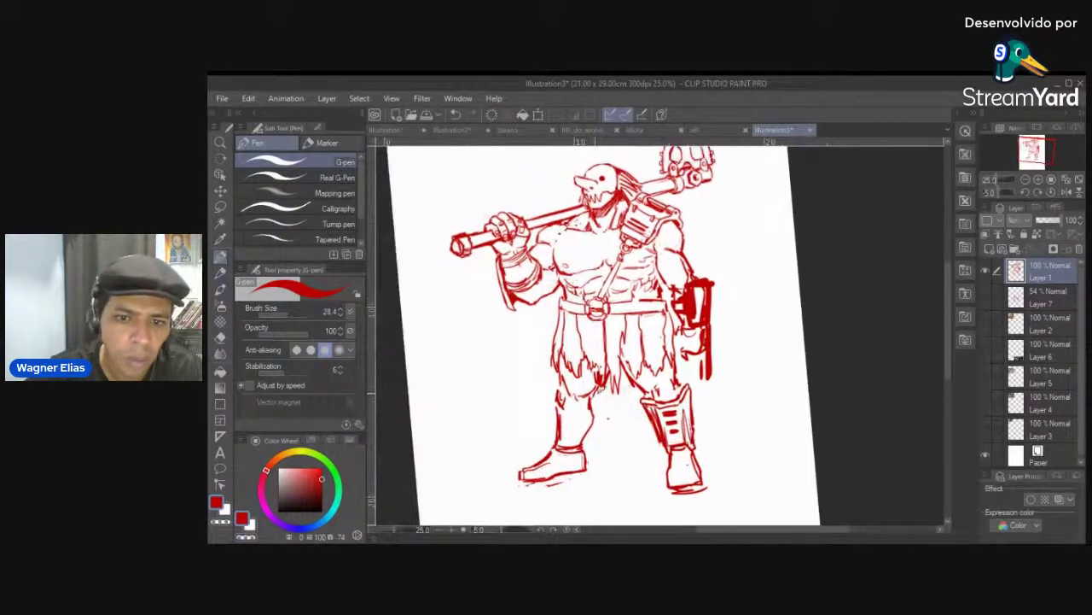
{"action": "key", "text": "c"}
{"action": "mouse_move", "coordinate": [562, 394]}
{"action": "left_mouse_down"}
{"action": "mouse_move", "coordinate": [558, 437]}
{"action": "mouse_move", "coordinate": [552, 389]}
{"action": "mouse_move", "coordinate": [558, 405]}
{"action": "mouse_move", "coordinate": [573, 403]}
{"action": "mouse_move", "coordinate": [570, 385]}
{"action": "mouse_move", "coordinate": [589, 408]}
{"action": "mouse_move", "coordinate": [565, 408]}
{"action": "mouse_move", "coordinate": [557, 442]}
{"action": "mouse_move", "coordinate": [588, 446]}
{"action": "mouse_move", "coordinate": [567, 448]}
{"action": "mouse_move", "coordinate": [577, 450]}
{"action": "mouse_move", "coordinate": [591, 415]}
{"action": "mouse_move", "coordinate": [590, 447]}
{"action": "left_mouse_up"}
{"action": "key", "text": "c"}
{"action": "key", "text": "c"}
{"action": "key", "text": "c"}
{"action": "key", "text": "c"}
{"action": "key", "text": "c"}
{"action": "key", "text": "c"}
{"action": "key", "text": "c"}
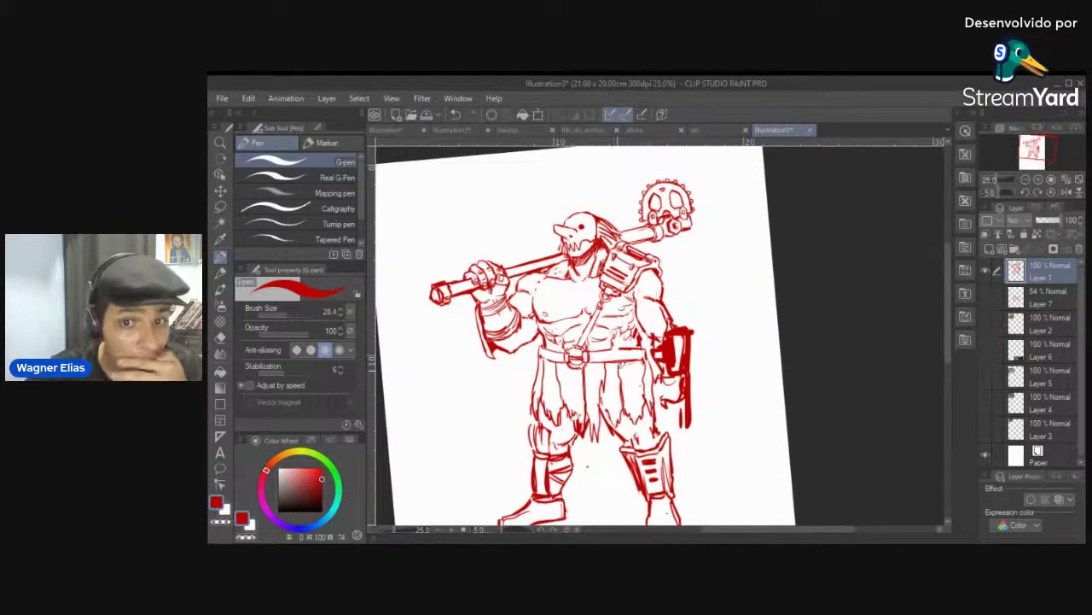
Draw a wide armour band around the lowered arm just above the elbow
{"action": "key", "text": "c"}
{"action": "mouse_move", "coordinate": [656, 295]}
{"action": "left_mouse_down"}
{"action": "mouse_move", "coordinate": [669, 314]}
{"action": "mouse_move", "coordinate": [657, 295]}
{"action": "mouse_move", "coordinate": [639, 303]}
{"action": "mouse_move", "coordinate": [672, 318]}
{"action": "mouse_move", "coordinate": [642, 328]}
{"action": "mouse_move", "coordinate": [679, 315]}
{"action": "mouse_move", "coordinate": [660, 352]}
{"action": "mouse_move", "coordinate": [638, 331]}
{"action": "left_mouse_up"}
{"action": "key", "text": "c"}
{"action": "key", "text": "c"}
{"action": "key", "text": "c"}
{"action": "key", "text": "c"}
{"action": "key", "text": "c"}
{"action": "key", "text": "c"}
{"action": "key", "text": "c"}
{"action": "key", "text": "c"}
Erase most of the heavy dark gauntlet and blade shape around the lowered forearm and hand
{"action": "scroll", "coordinate": [665, 388], "scroll_direction": "up", "scroll_amount": 2}
{"action": "key", "text": "e"}
{"action": "mouse_move", "coordinate": [639, 287]}
{"action": "left_mouse_down"}
{"action": "mouse_move", "coordinate": [628, 298]}
{"action": "mouse_move", "coordinate": [635, 320]}
{"action": "mouse_move", "coordinate": [645, 283]}
{"action": "mouse_move", "coordinate": [641, 394]}
{"action": "left_mouse_up"}
{"action": "key", "text": "ctrl+z"}
{"action": "mouse_move", "coordinate": [647, 331]}
{"action": "left_mouse_down"}
{"action": "mouse_move", "coordinate": [635, 397]}
{"action": "mouse_move", "coordinate": [621, 363]}
{"action": "left_mouse_up"}
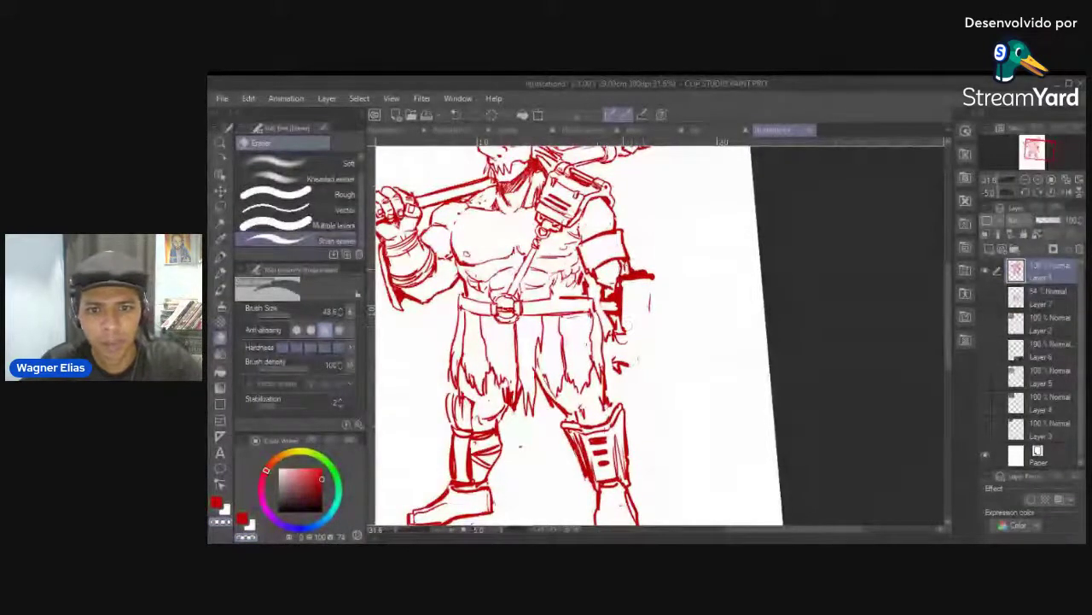
{"action": "key", "text": "p"}
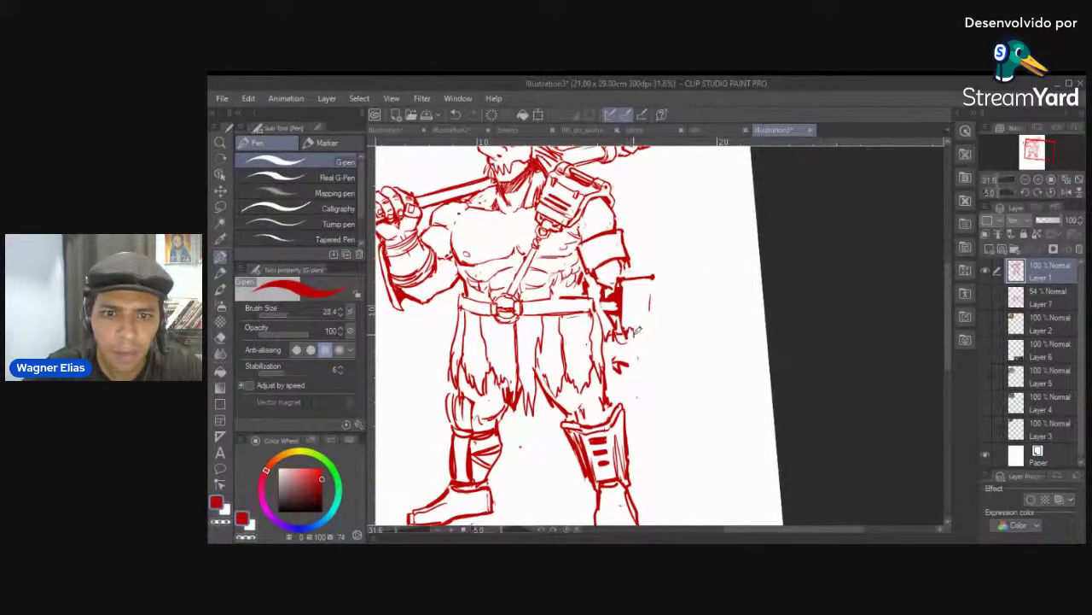
Show the engine reference photo on Layer 6 and move it up behind the warrior's lower legs
{"action": "scroll", "coordinate": [640, 337], "scroll_direction": "down", "scroll_amount": 3}
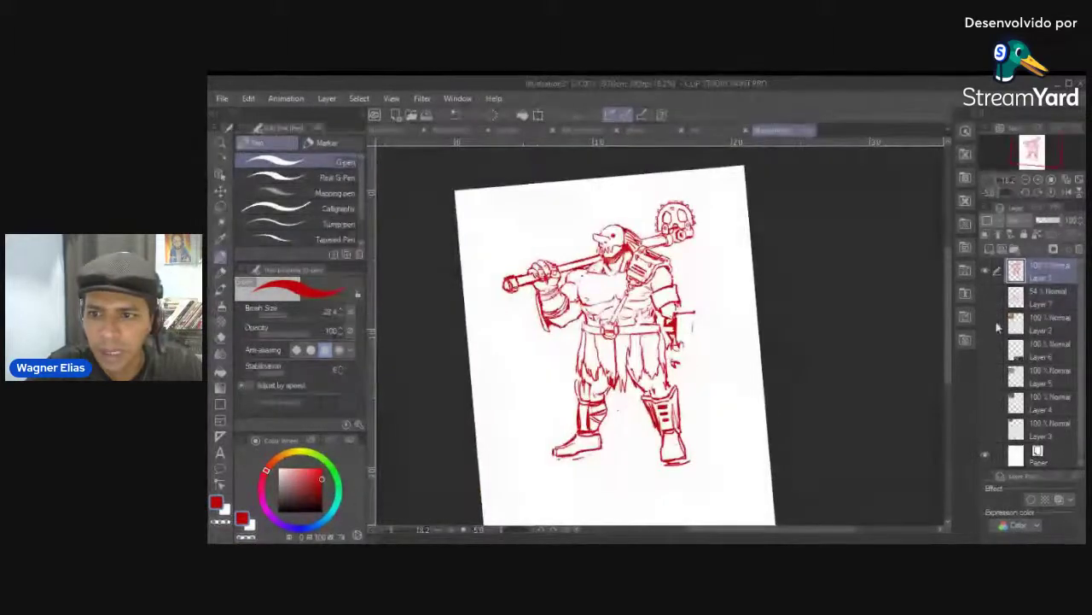
{"action": "left_click", "coordinate": [985, 351]}
{"action": "left_click_drag", "start_coordinate": [778, 410], "coordinate": [746, 243]}
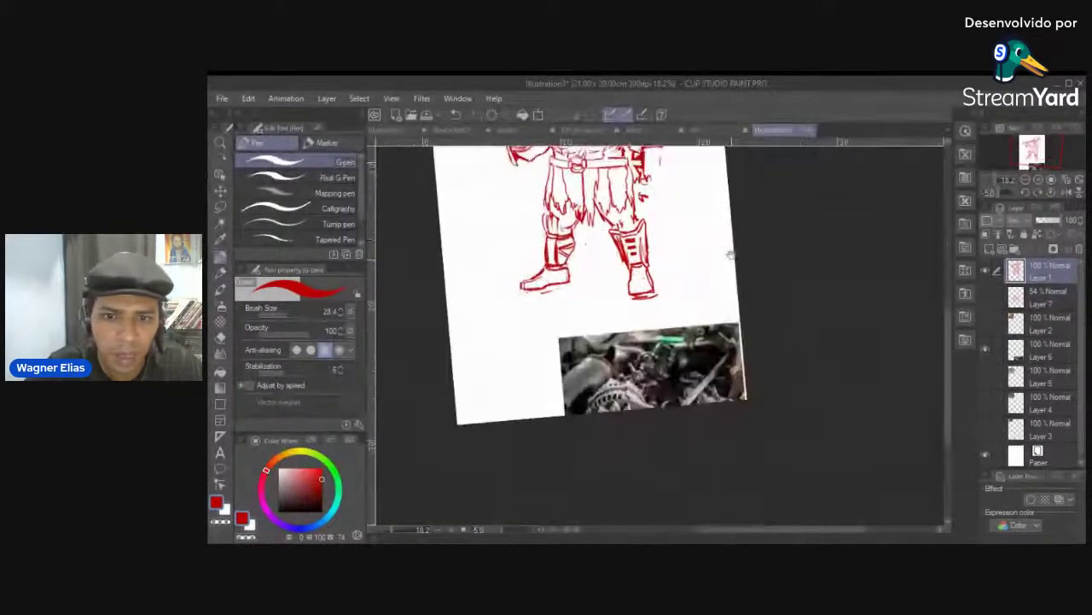
{"action": "left_click_drag", "start_coordinate": [710, 371], "coordinate": [715, 278]}
{"action": "scroll", "coordinate": [680, 326], "scroll_direction": "up", "scroll_amount": 2}
{"action": "left_click_drag", "start_coordinate": [614, 344], "coordinate": [613, 390]}
{"action": "scroll", "coordinate": [608, 372], "scroll_direction": "up", "scroll_amount": 3}
Shift the engine photo slightly down and to the left, and make Layer 1 active again for drawing
{"action": "left_click", "coordinate": [1040, 272]}
{"action": "left_click_drag", "start_coordinate": [609, 297], "coordinate": [588, 269]}
{"action": "key", "text": "ctrl+z"}
{"action": "left_click_drag", "start_coordinate": [672, 325], "coordinate": [665, 371]}
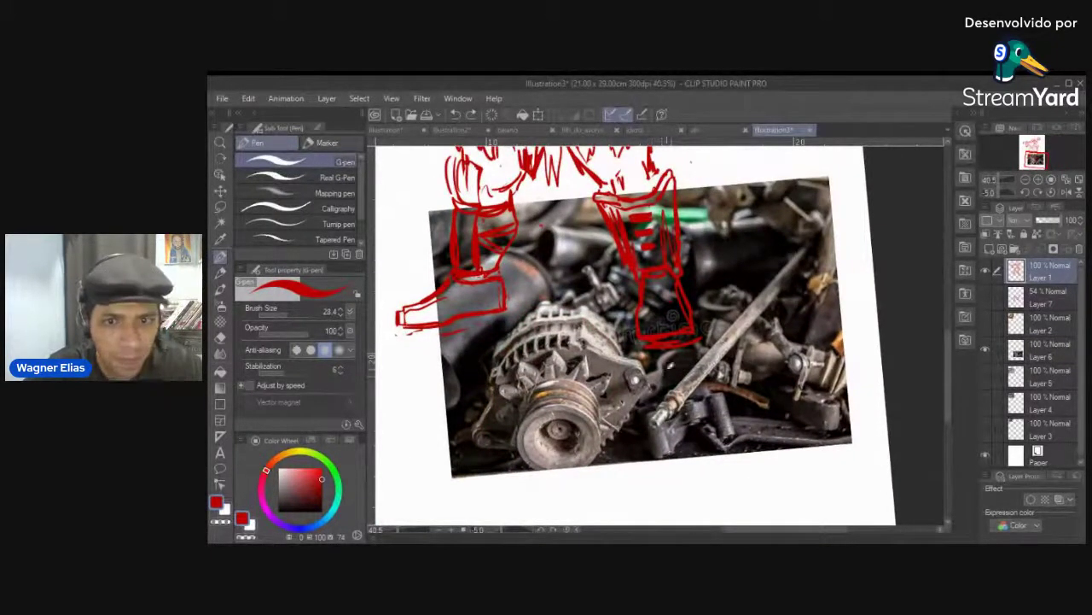
{"action": "left_click", "coordinate": [1040, 351]}
{"action": "left_click_drag", "start_coordinate": [598, 392], "coordinate": [557, 440]}
{"action": "left_click", "coordinate": [1040, 271]}
Draw a tall rectangular gauntlet plate with inner vertical lines beside the lowered forearm, attached by a wrist cuff
{"action": "mouse_move", "coordinate": [679, 330]}
{"action": "left_mouse_down"}
{"action": "mouse_move", "coordinate": [666, 337]}
{"action": "mouse_move", "coordinate": [676, 338]}
{"action": "left_mouse_up"}
{"action": "scroll", "coordinate": [674, 338], "scroll_direction": "down", "scroll_amount": 2}
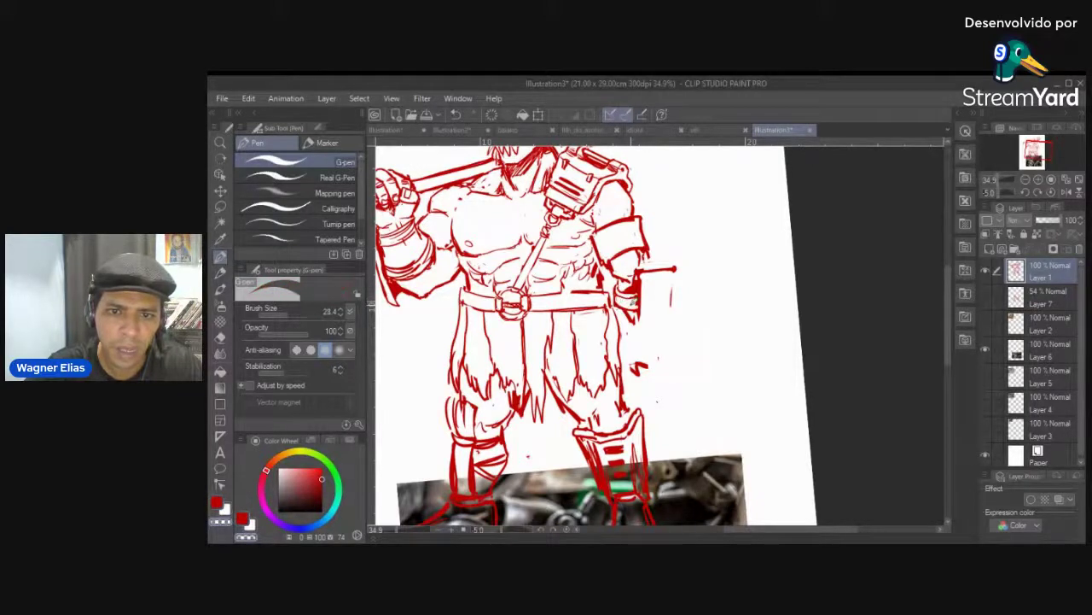
{"action": "mouse_move", "coordinate": [641, 307]}
{"action": "left_mouse_down"}
{"action": "mouse_move", "coordinate": [645, 350]}
{"action": "mouse_move", "coordinate": [670, 338]}
{"action": "mouse_move", "coordinate": [680, 267]}
{"action": "mouse_move", "coordinate": [643, 264]}
{"action": "mouse_move", "coordinate": [678, 270]}
{"action": "left_mouse_up"}
{"action": "key", "text": "c"}
{"action": "key", "text": "c"}
{"action": "key", "text": "c"}
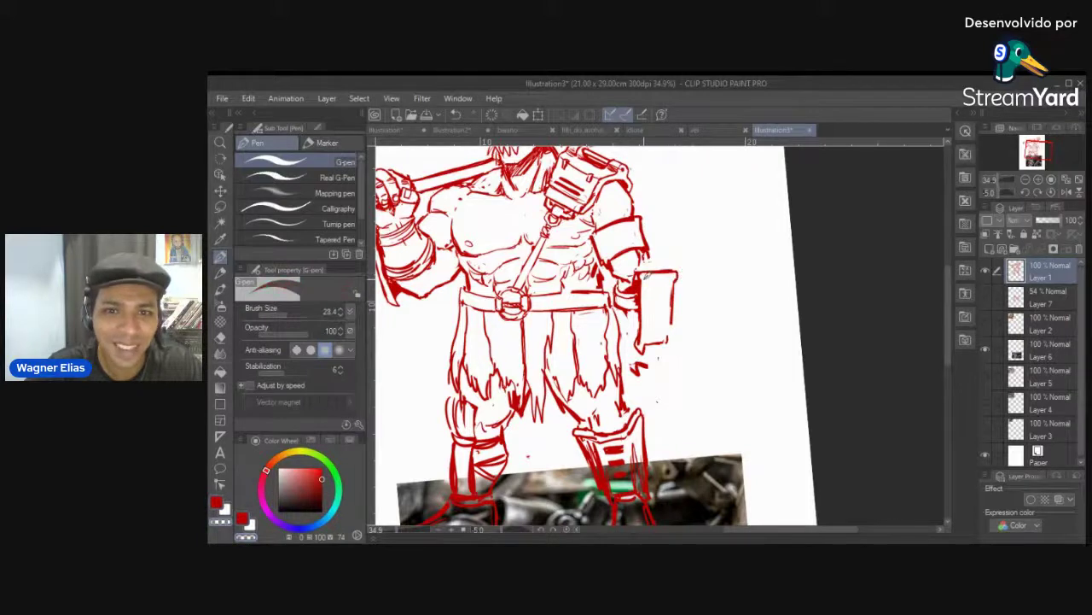
{"action": "key", "text": "c"}
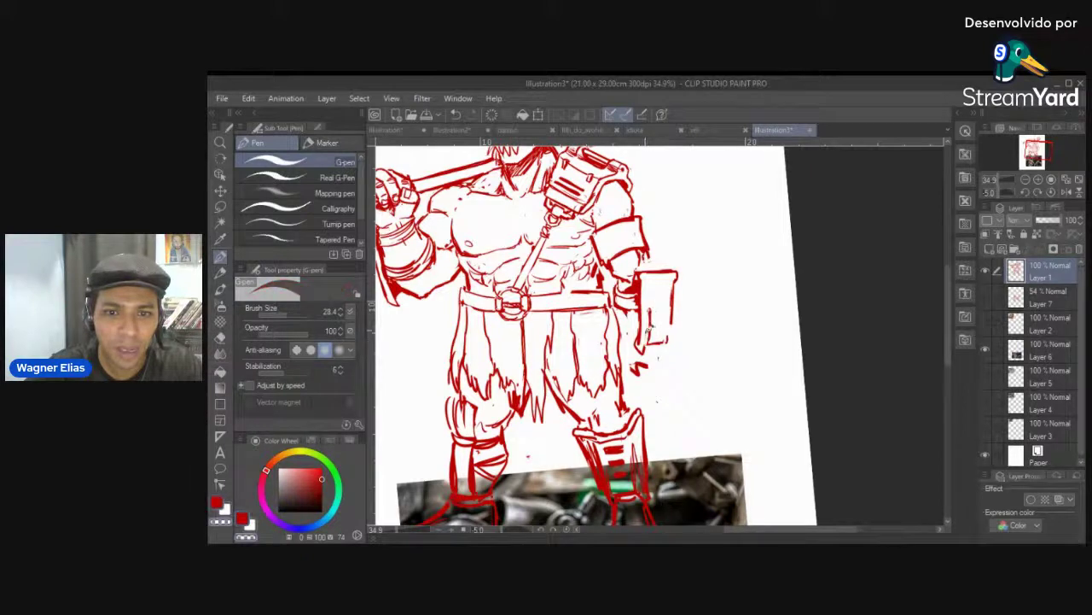
{"action": "left_click_drag", "start_coordinate": [650, 310], "coordinate": [646, 338]}
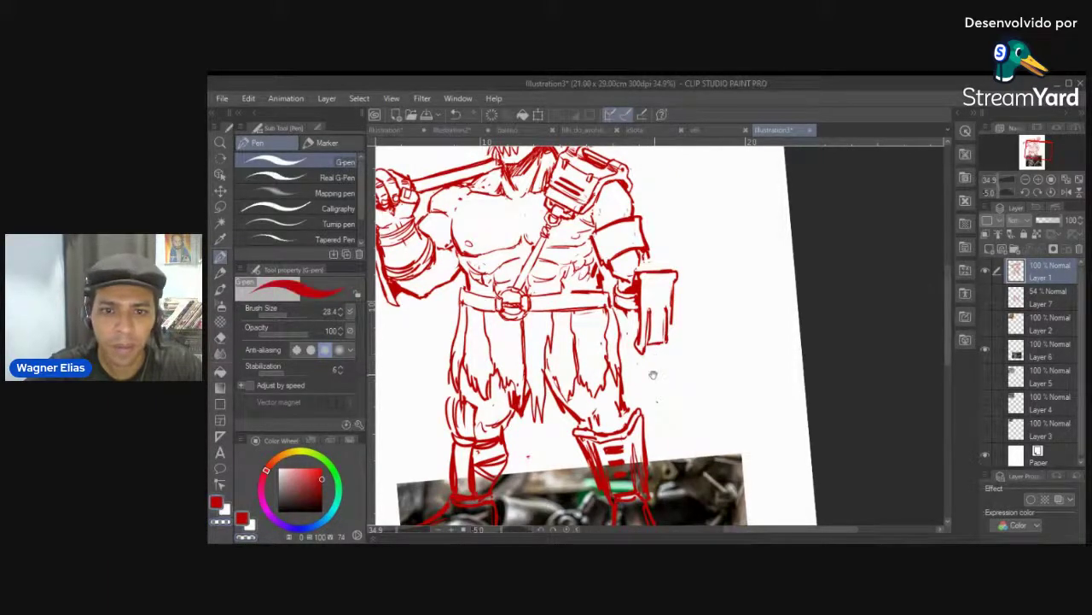
Draw long pointed blades extending down from the gauntlet plate, firm up its outer edge and add a small chevron near its upper rim
{"action": "left_click_drag", "start_coordinate": [651, 373], "coordinate": [660, 303]}
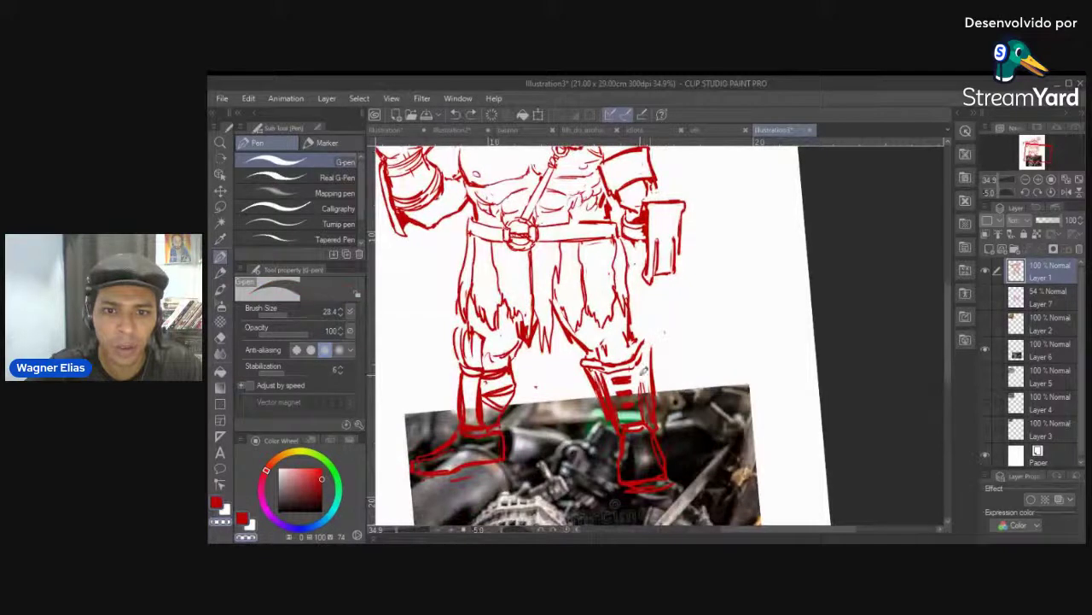
{"action": "mouse_move", "coordinate": [652, 286]}
{"action": "left_mouse_down"}
{"action": "mouse_move", "coordinate": [647, 365]}
{"action": "mouse_move", "coordinate": [663, 313]}
{"action": "left_mouse_up"}
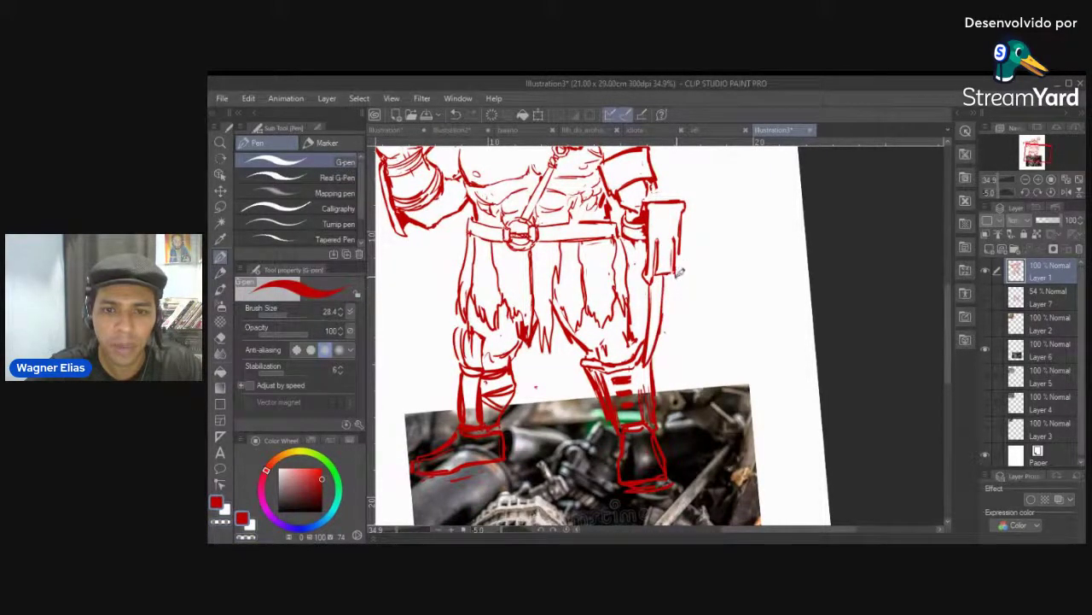
{"action": "mouse_move", "coordinate": [681, 261]}
{"action": "left_mouse_down"}
{"action": "mouse_move", "coordinate": [665, 360]}
{"action": "mouse_move", "coordinate": [669, 309]}
{"action": "left_mouse_up"}
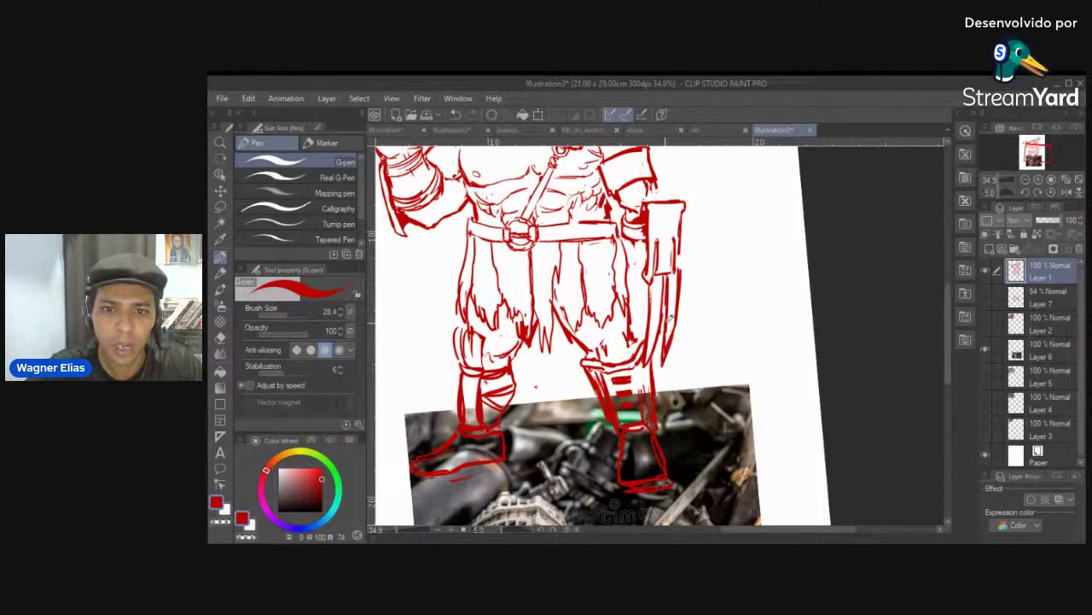
{"action": "scroll", "coordinate": [676, 268], "scroll_direction": "up", "scroll_amount": 2}
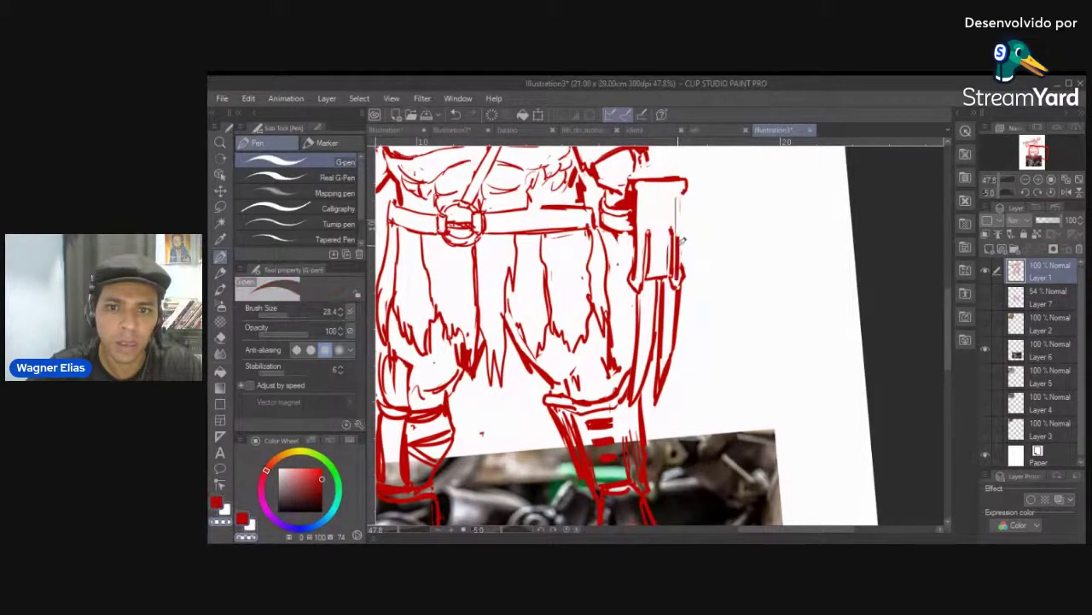
{"action": "left_click_drag", "start_coordinate": [682, 193], "coordinate": [681, 256]}
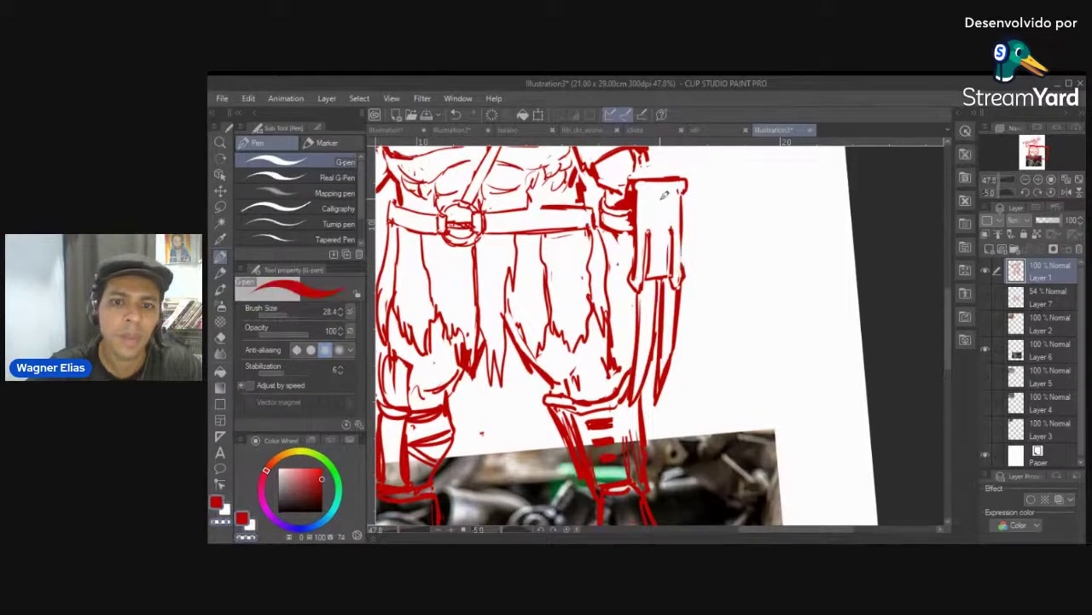
{"action": "scroll", "coordinate": [661, 247], "scroll_direction": "up", "scroll_amount": 2}
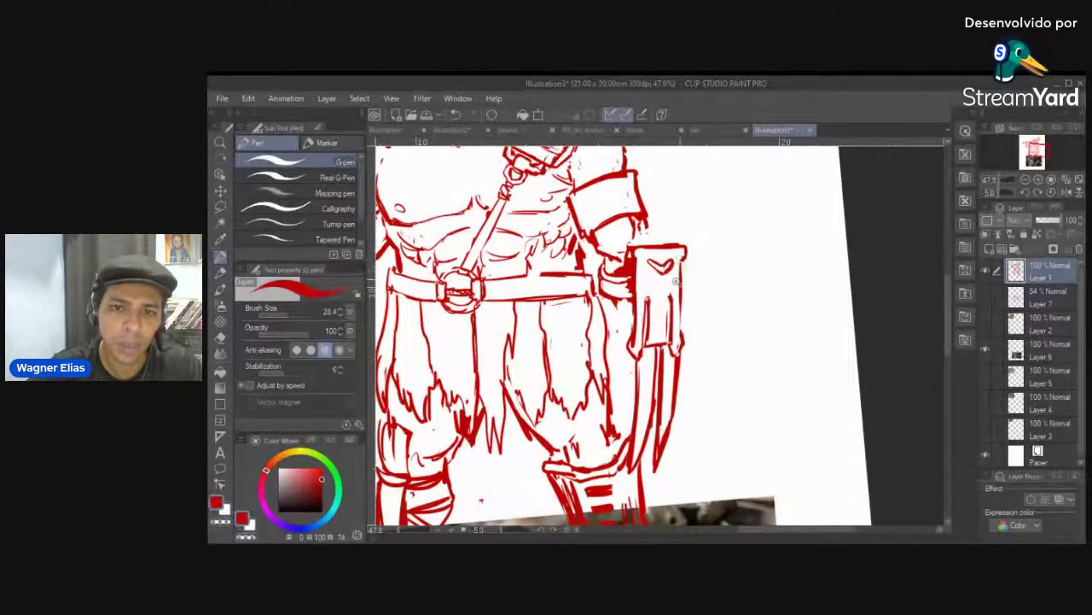
Erase the gauntlet plate's chevron, inner vertical lines and old upper outline, leaving its base edge and blades
{"action": "scroll", "coordinate": [667, 305], "scroll_direction": "down", "scroll_amount": 2}
{"action": "scroll", "coordinate": [667, 306], "scroll_direction": "down", "scroll_amount": 1}
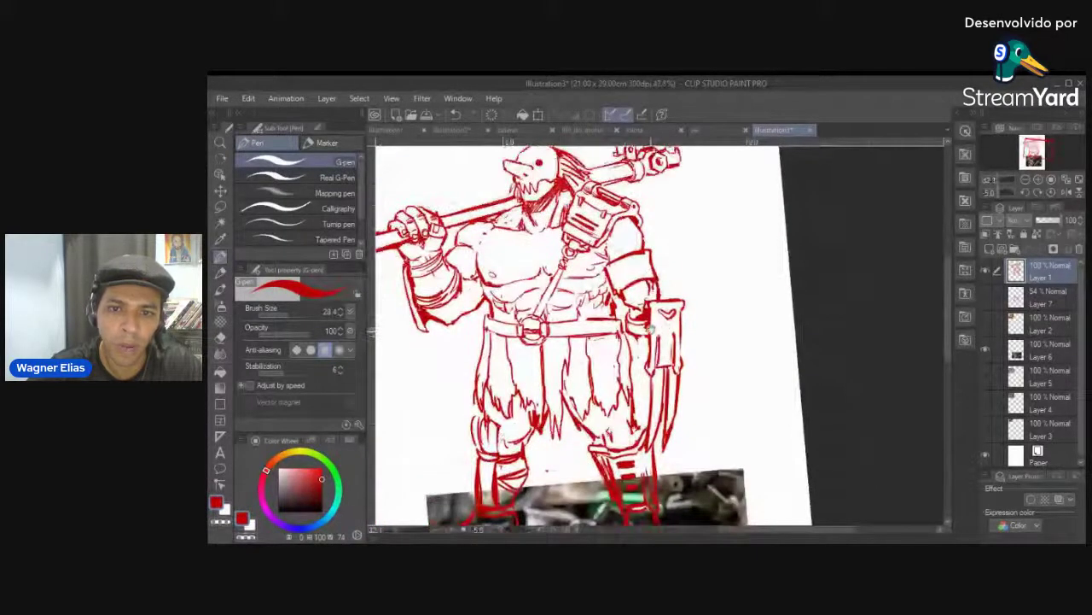
{"action": "left_click_drag", "start_coordinate": [651, 328], "coordinate": [666, 279]}
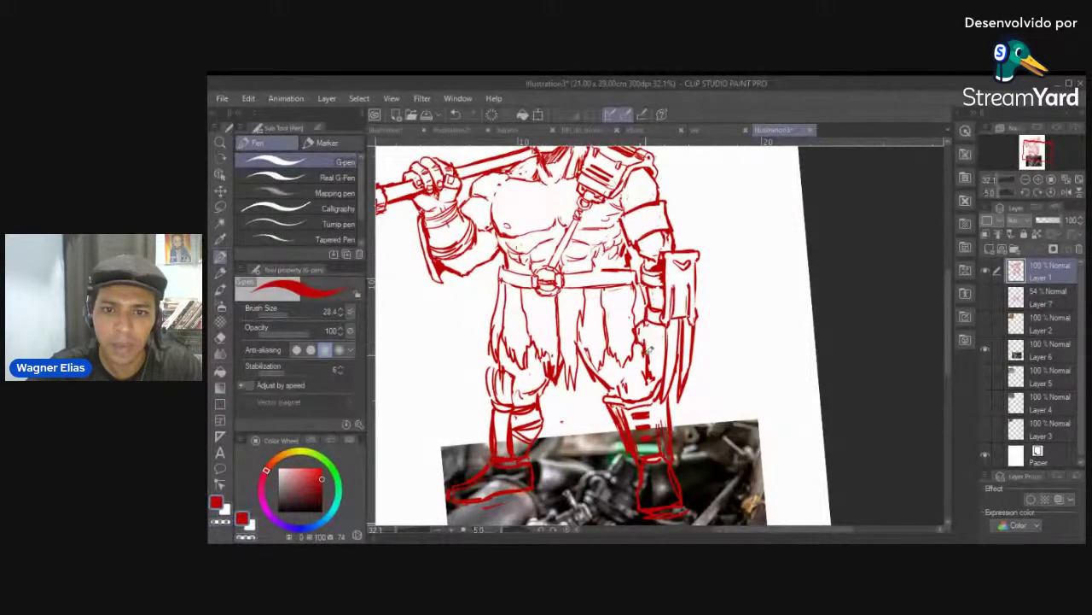
{"action": "left_click_drag", "start_coordinate": [699, 283], "coordinate": [725, 281]}
{"action": "key", "text": "c"}
{"action": "left_click_drag", "start_coordinate": [649, 275], "coordinate": [670, 282]}
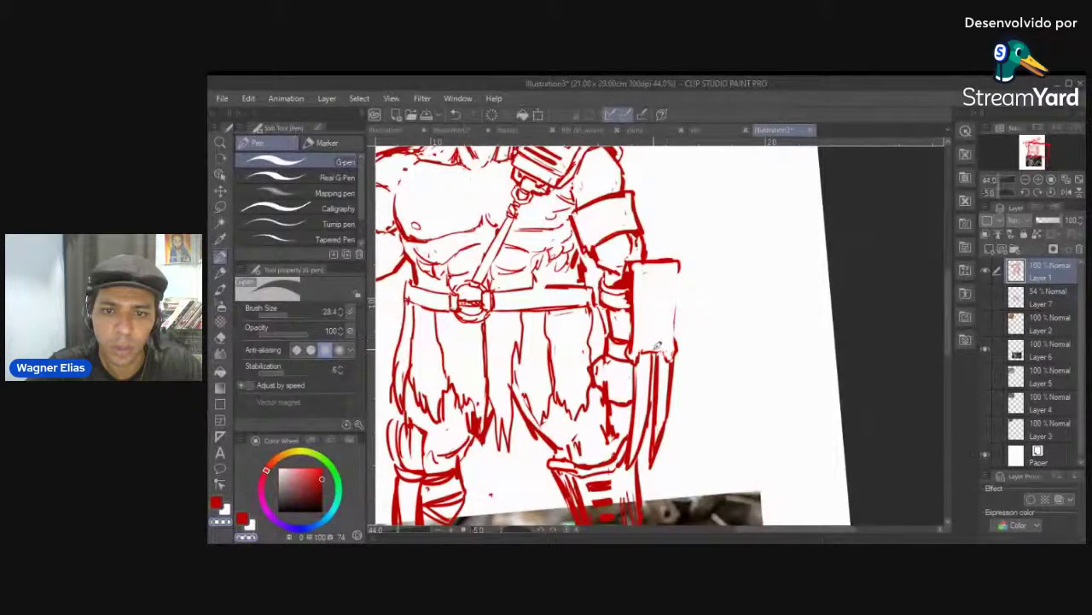
{"action": "key", "text": "c"}
{"action": "mouse_move", "coordinate": [680, 305]}
{"action": "left_mouse_down"}
{"action": "mouse_move", "coordinate": [637, 261]}
{"action": "mouse_move", "coordinate": [634, 328]}
{"action": "left_mouse_up"}
{"action": "key", "text": "c"}
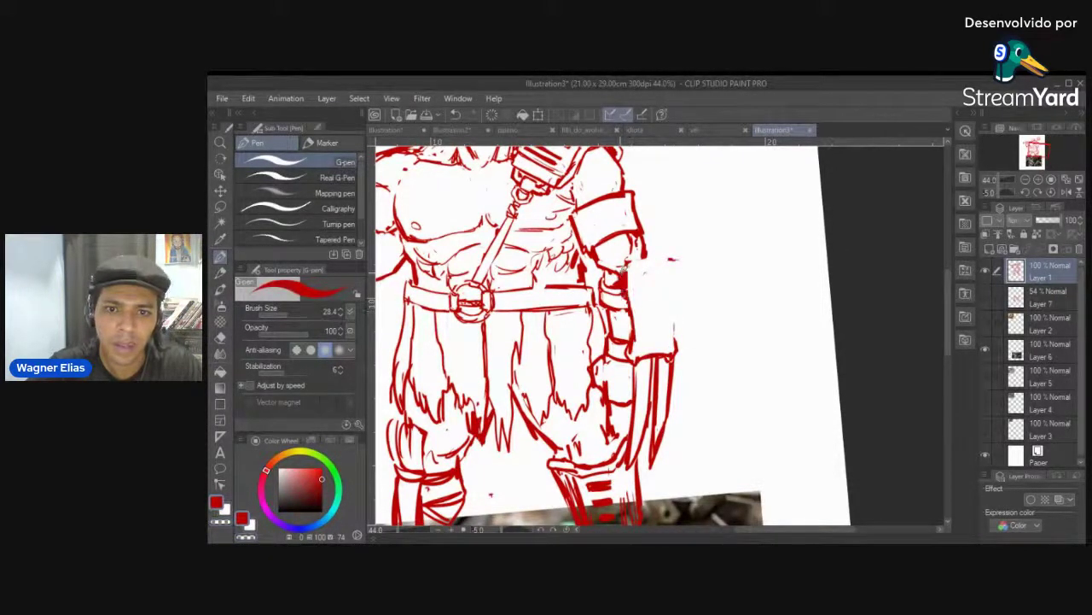
Redraw the gauntlet plate with a curved upper edge and pointed outer corner, and add two columns of three small rivets
{"action": "mouse_move", "coordinate": [642, 262]}
{"action": "left_mouse_down"}
{"action": "mouse_move", "coordinate": [683, 249]}
{"action": "mouse_move", "coordinate": [675, 309]}
{"action": "left_mouse_up"}
{"action": "key", "text": "c"}
{"action": "key", "text": "c"}
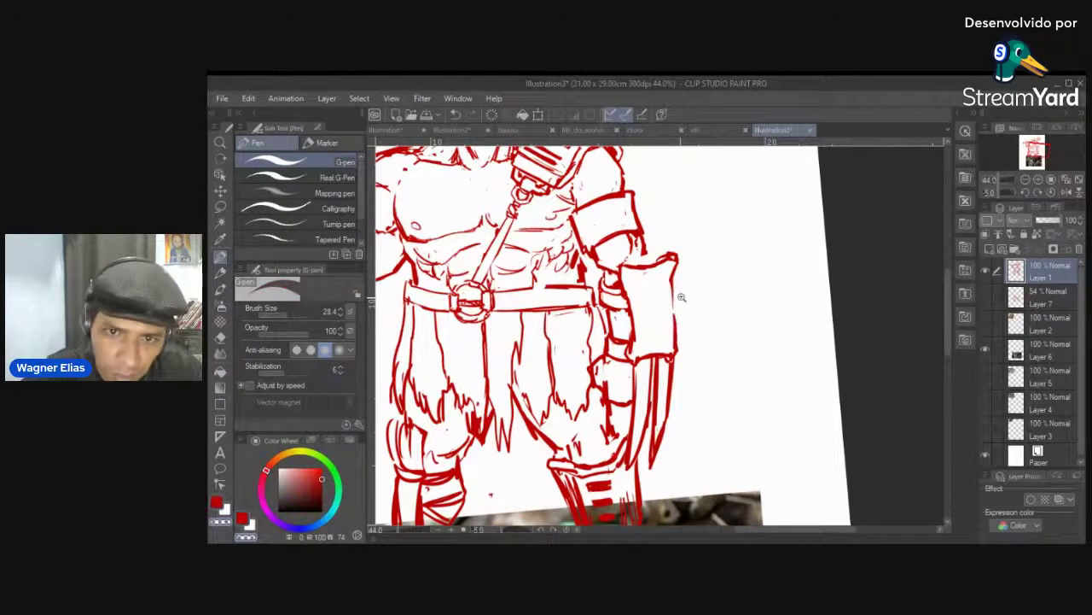
{"action": "scroll", "coordinate": [679, 297], "scroll_direction": "up", "scroll_amount": 2}
{"action": "key", "text": "c"}
{"action": "mouse_move", "coordinate": [632, 306]}
{"action": "left_mouse_down"}
{"action": "mouse_move", "coordinate": [655, 303]}
{"action": "mouse_move", "coordinate": [639, 327]}
{"action": "mouse_move", "coordinate": [667, 326]}
{"action": "mouse_move", "coordinate": [642, 355]}
{"action": "mouse_move", "coordinate": [676, 359]}
{"action": "mouse_move", "coordinate": [647, 382]}
{"action": "mouse_move", "coordinate": [652, 392]}
{"action": "mouse_move", "coordinate": [681, 391]}
{"action": "left_mouse_up"}
{"action": "key", "text": "ctrl+z"}
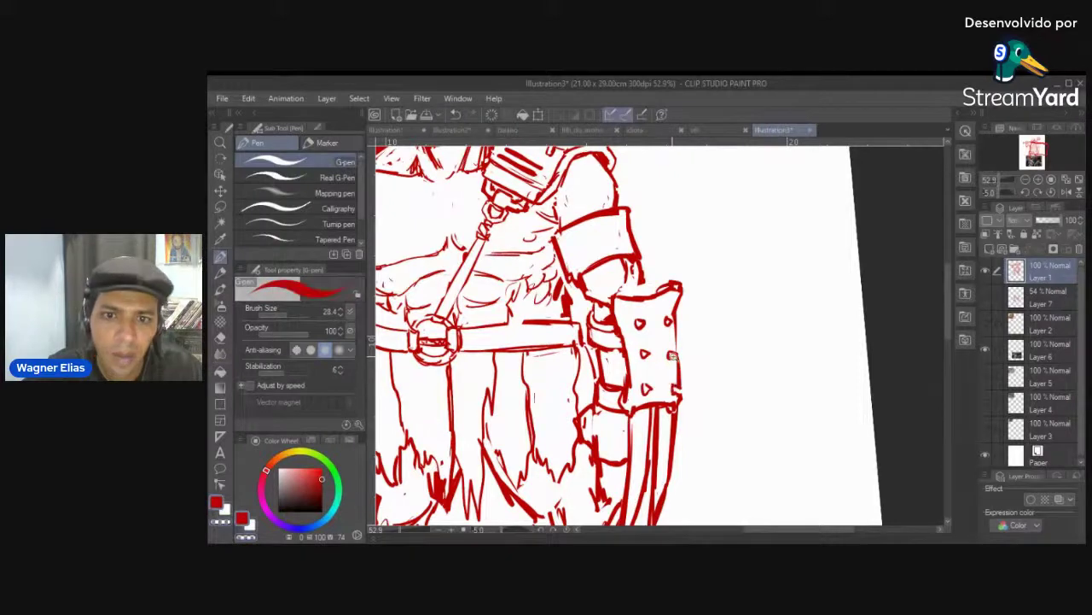
{"action": "scroll", "coordinate": [675, 384], "scroll_direction": "down", "scroll_amount": 2}
{"action": "left_click_drag", "start_coordinate": [615, 328], "coordinate": [652, 336]}
{"action": "left_click_drag", "start_coordinate": [616, 331], "coordinate": [668, 334]}
{"action": "key", "text": "ctrl+z"}
{"action": "key", "text": "ctrl+z"}
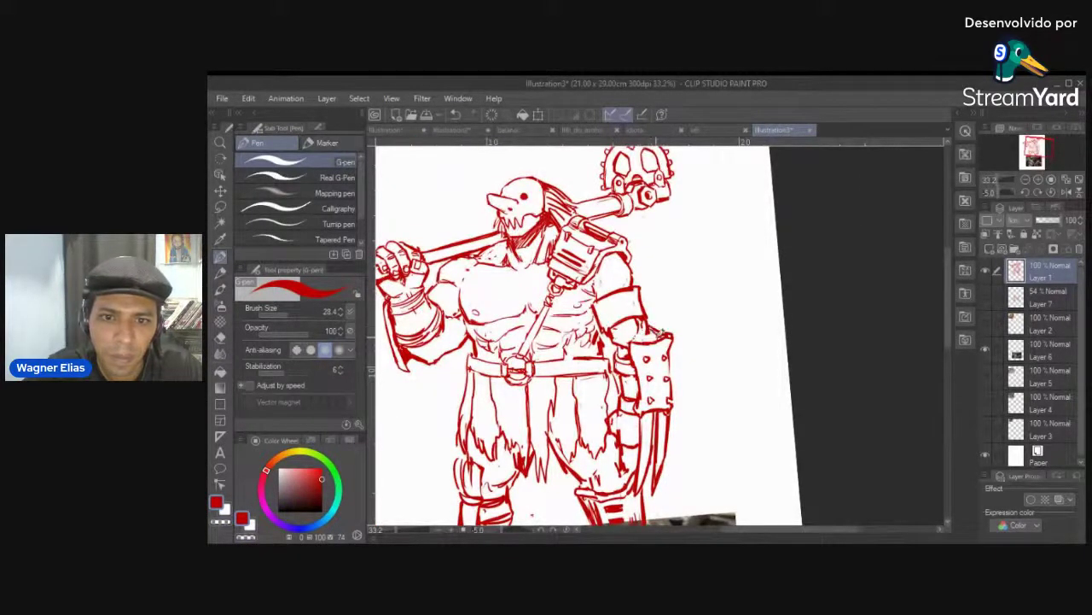
Hide the engine reference photo on Layer 6 and keep Layer 1 active for drawing
{"action": "scroll", "coordinate": [680, 343], "scroll_direction": "down", "scroll_amount": 2}
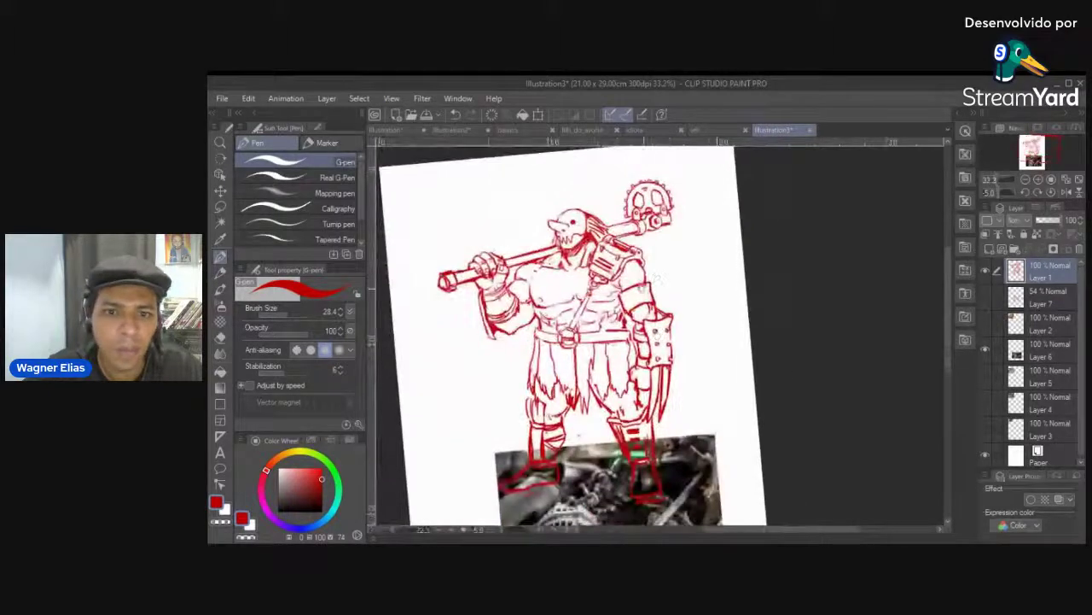
{"action": "left_click_drag", "start_coordinate": [646, 301], "coordinate": [676, 292]}
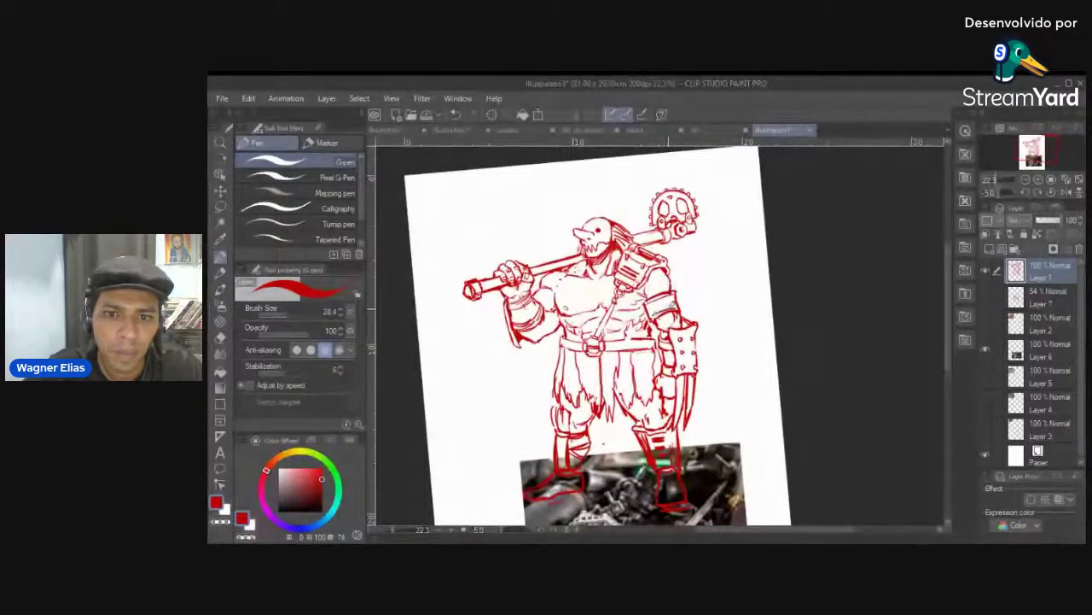
{"action": "scroll", "coordinate": [670, 306], "scroll_direction": "down", "scroll_amount": 1}
{"action": "scroll", "coordinate": [656, 315], "scroll_direction": "down", "scroll_amount": 1}
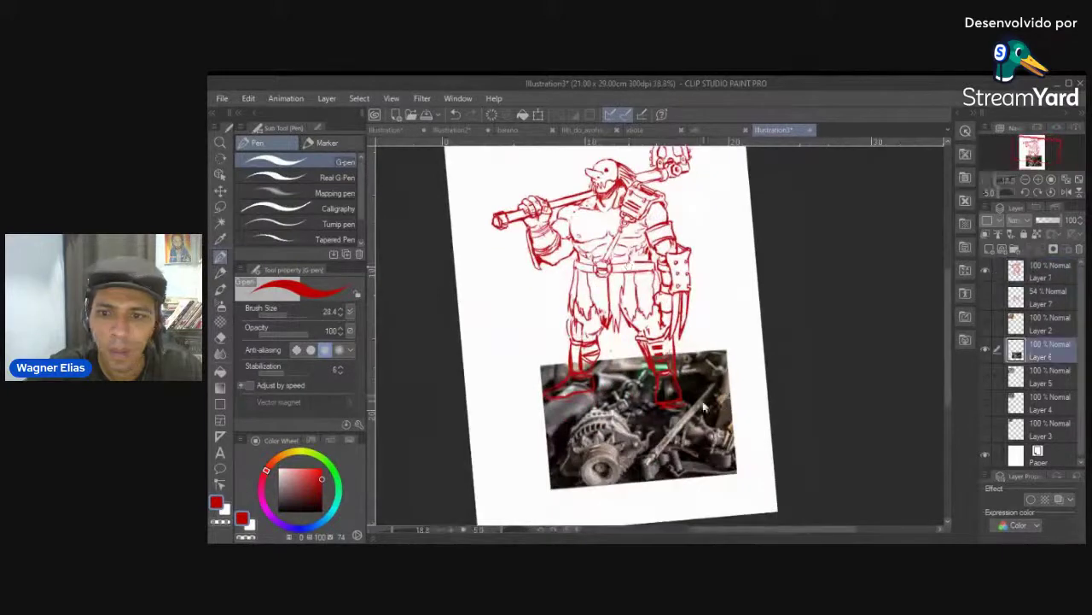
{"action": "left_click", "coordinate": [986, 348]}
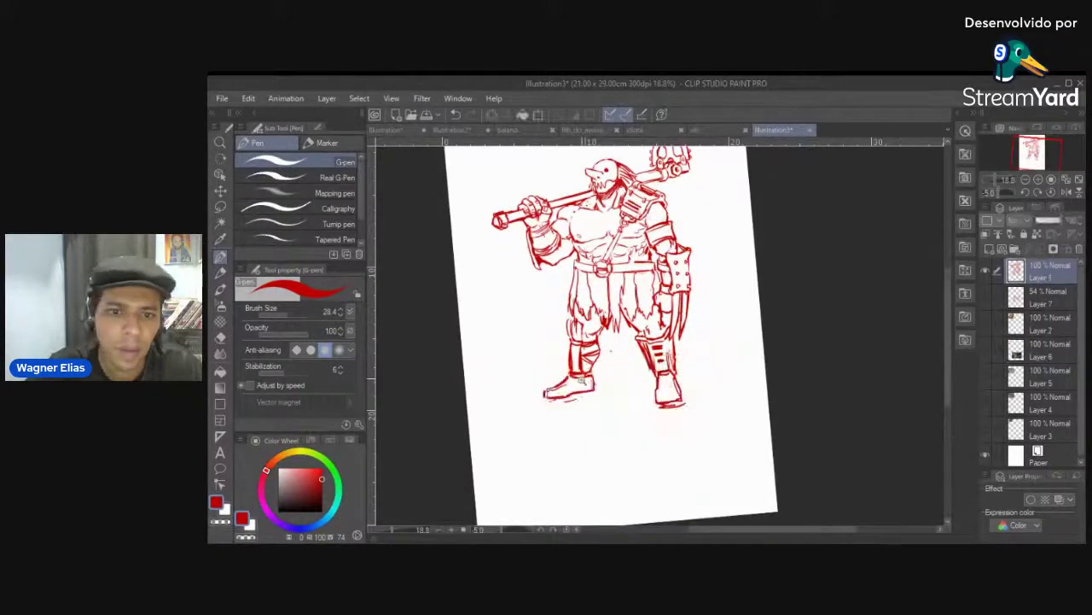
Draw thick soles under both of the warrior's boots and clean up the loose lines around them
{"action": "scroll", "coordinate": [589, 375], "scroll_direction": "up", "scroll_amount": 2}
{"action": "mouse_move", "coordinate": [547, 398]}
{"action": "left_mouse_down"}
{"action": "mouse_move", "coordinate": [526, 415]}
{"action": "mouse_move", "coordinate": [599, 396]}
{"action": "left_mouse_up"}
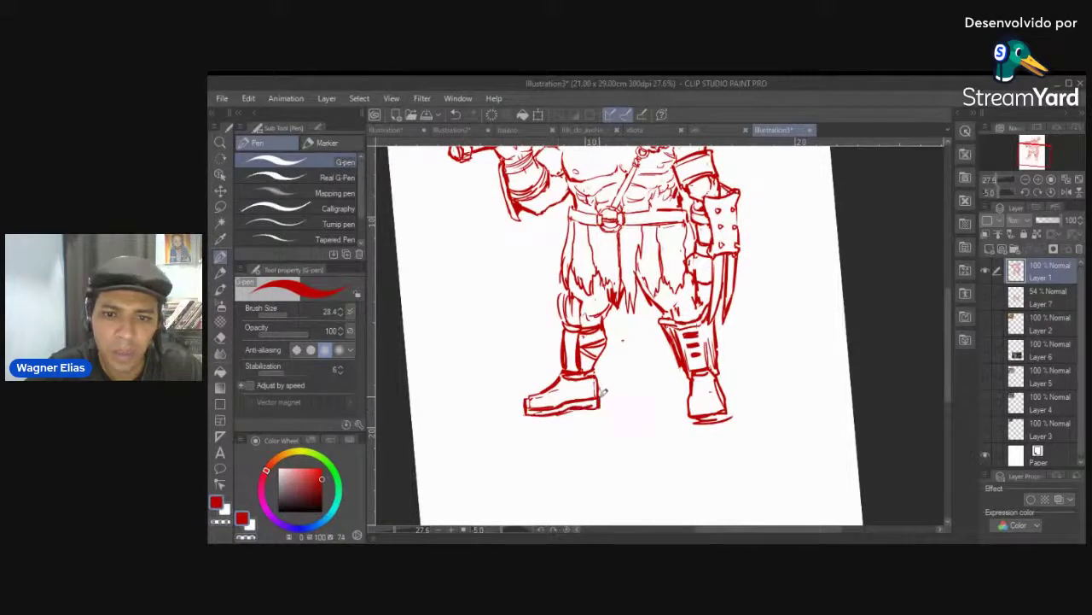
{"action": "key", "text": "c"}
{"action": "mouse_move", "coordinate": [693, 417]}
{"action": "left_mouse_down"}
{"action": "mouse_move", "coordinate": [733, 414]}
{"action": "mouse_move", "coordinate": [692, 420]}
{"action": "mouse_move", "coordinate": [724, 424]}
{"action": "mouse_move", "coordinate": [731, 401]}
{"action": "left_mouse_up"}
{"action": "key", "text": "c"}
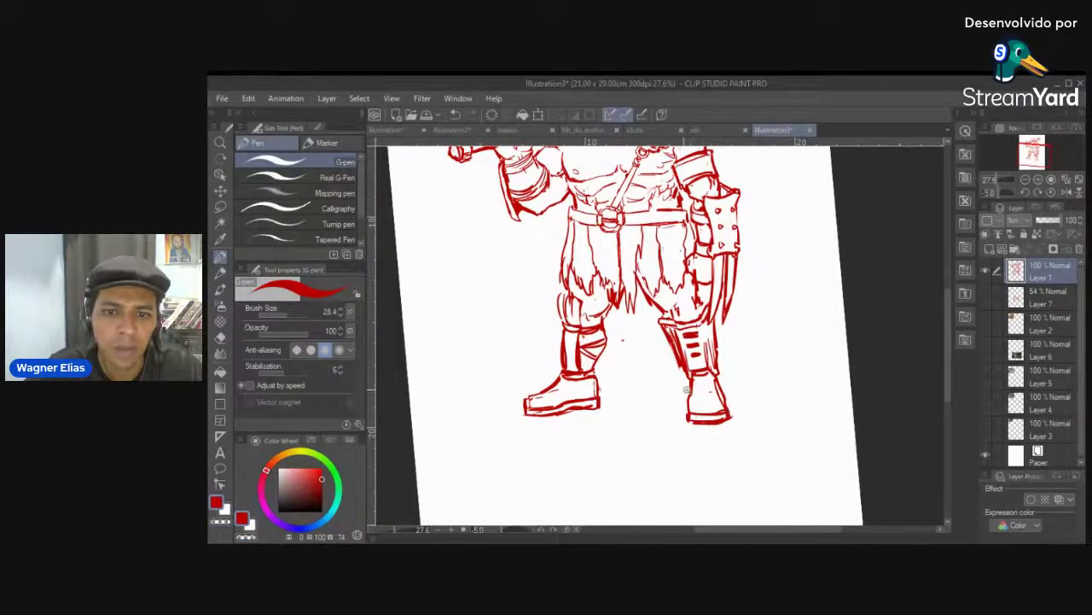
Draw a second diagonal strap across the warrior's chest, running from the raised arm's shoulder down to the opposite side of the waist
{"action": "scroll", "coordinate": [675, 409], "scroll_direction": "down", "scroll_amount": 4}
{"action": "scroll", "coordinate": [659, 389], "scroll_direction": "up", "scroll_amount": 4}
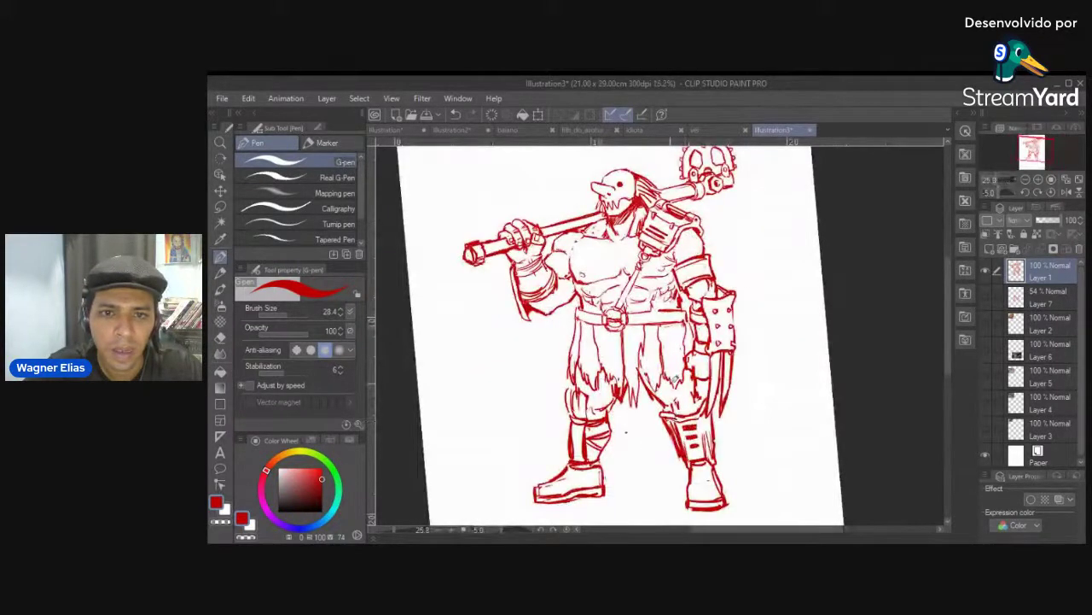
{"action": "left_click_drag", "start_coordinate": [672, 297], "coordinate": [673, 348]}
{"action": "key", "text": "c"}
{"action": "left_click_drag", "start_coordinate": [636, 313], "coordinate": [631, 322]}
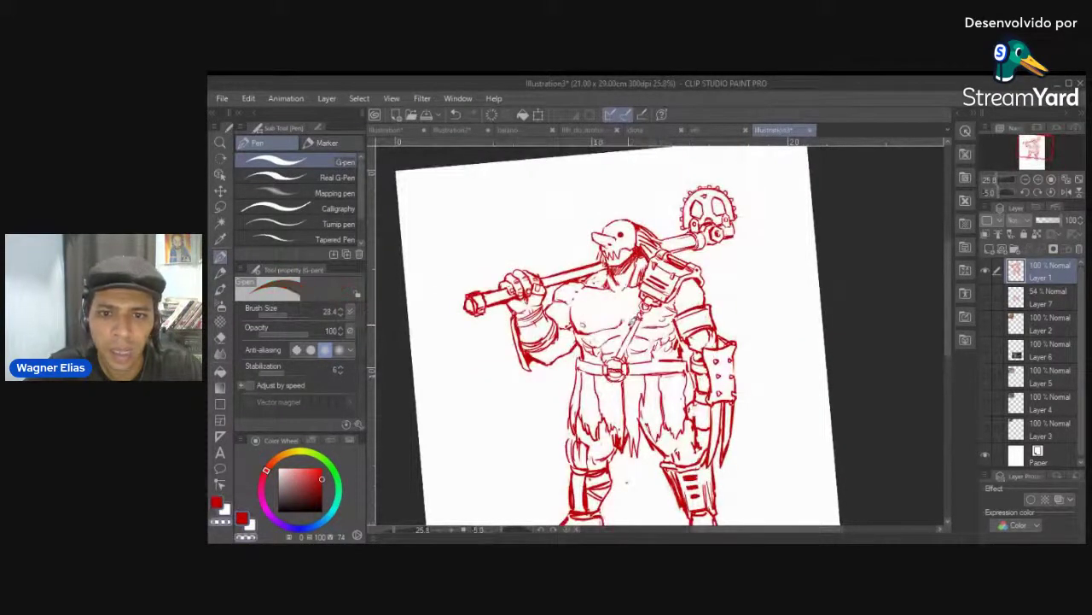
{"action": "scroll", "coordinate": [633, 324], "scroll_direction": "down", "scroll_amount": 2}
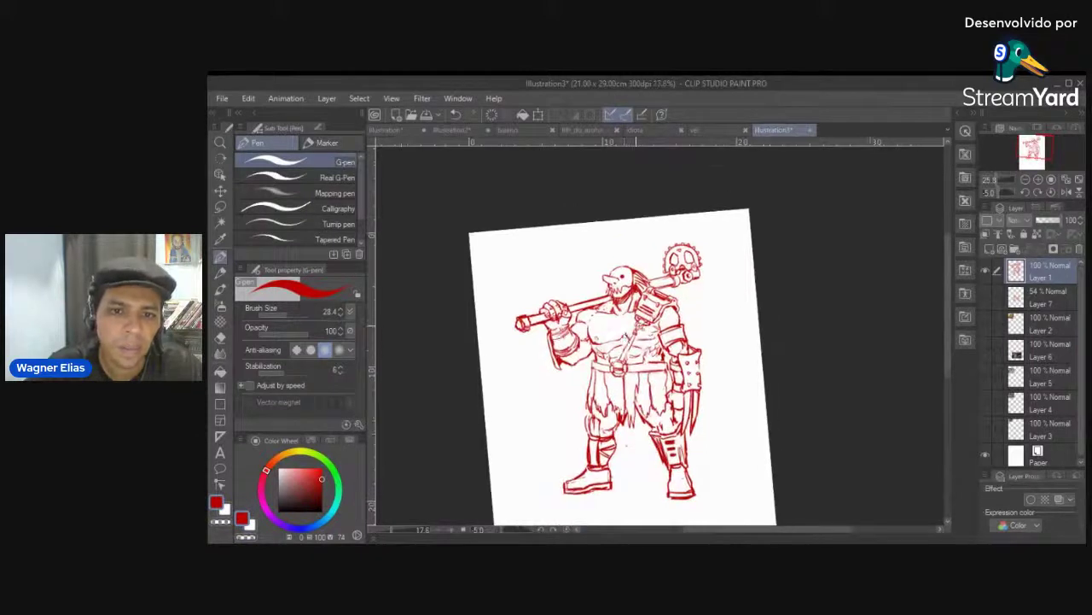
{"action": "scroll", "coordinate": [627, 323], "scroll_direction": "up", "scroll_amount": 3}
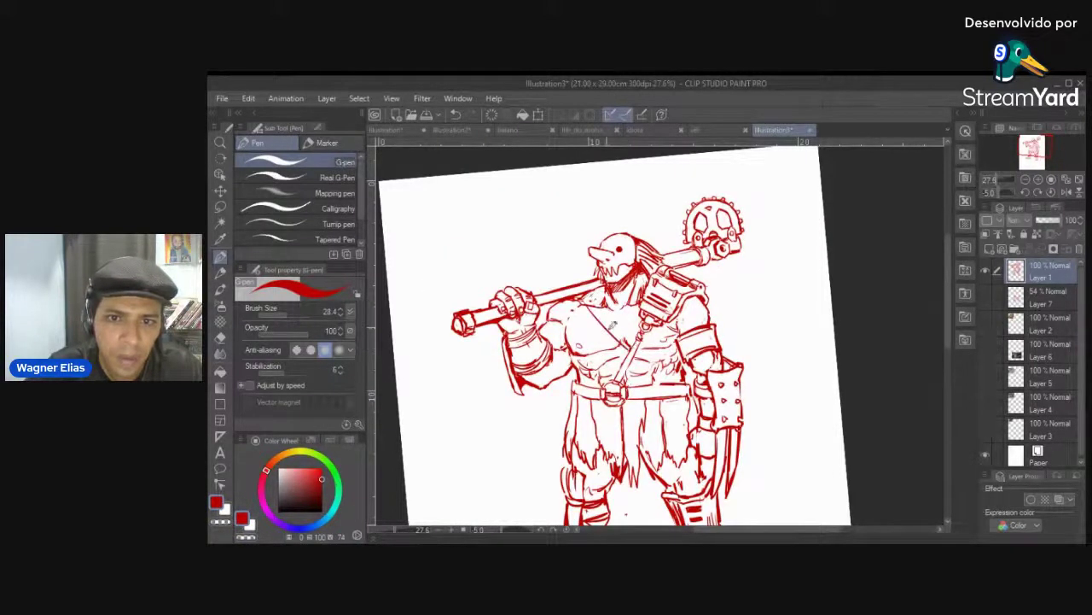
{"action": "key", "text": "c"}
{"action": "mouse_move", "coordinate": [588, 303]}
{"action": "left_mouse_down"}
{"action": "mouse_move", "coordinate": [624, 352]}
{"action": "mouse_move", "coordinate": [685, 373]}
{"action": "left_mouse_up"}
{"action": "key", "text": "c"}
{"action": "key", "text": "c"}
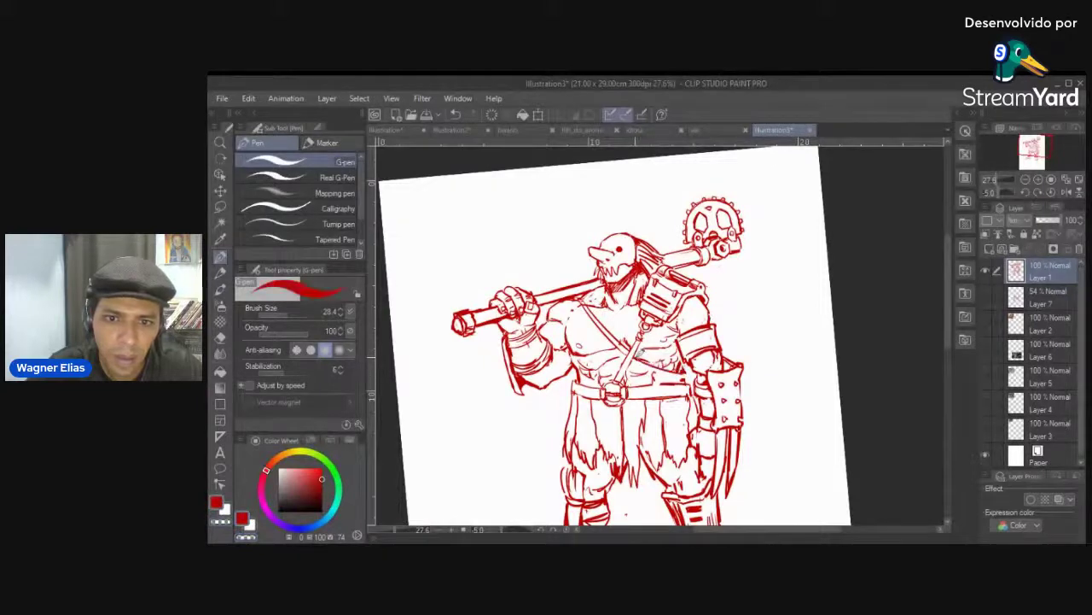
{"action": "left_click_drag", "start_coordinate": [652, 366], "coordinate": [687, 376]}
Scale the warrior drawing on Layer 1 to 121%, reposition it to fill the page, and reset the canvas rotation to 0
{"action": "scroll", "coordinate": [631, 234], "scroll_direction": "down", "scroll_amount": 3}
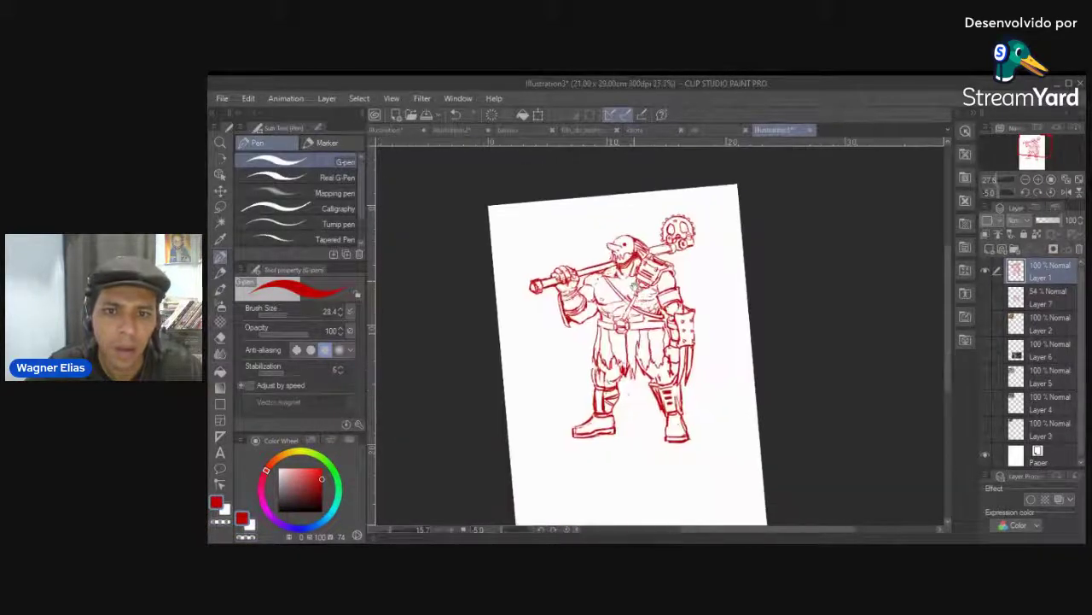
{"action": "scroll", "coordinate": [627, 240], "scroll_direction": "up", "scroll_amount": 3}
{"action": "scroll", "coordinate": [623, 246], "scroll_direction": "down", "scroll_amount": 4}
{"action": "key", "text": "ctrl+t"}
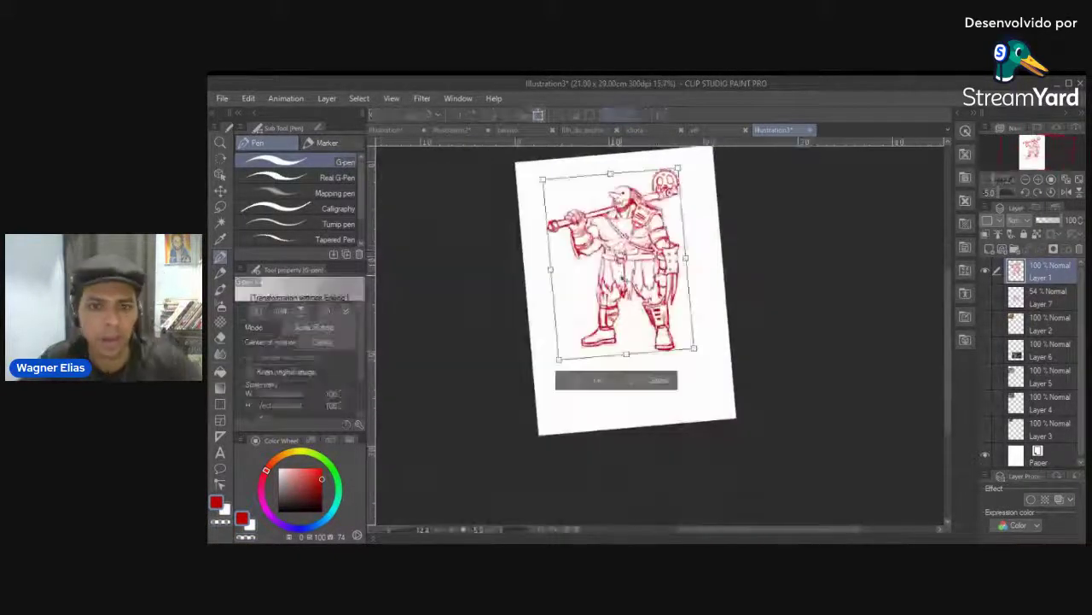
{"action": "left_click_drag", "start_coordinate": [551, 358], "coordinate": [543, 401]}
{"action": "left_click_drag", "start_coordinate": [598, 348], "coordinate": [612, 358]}
{"action": "left_click_drag", "start_coordinate": [727, 314], "coordinate": [739, 330]}
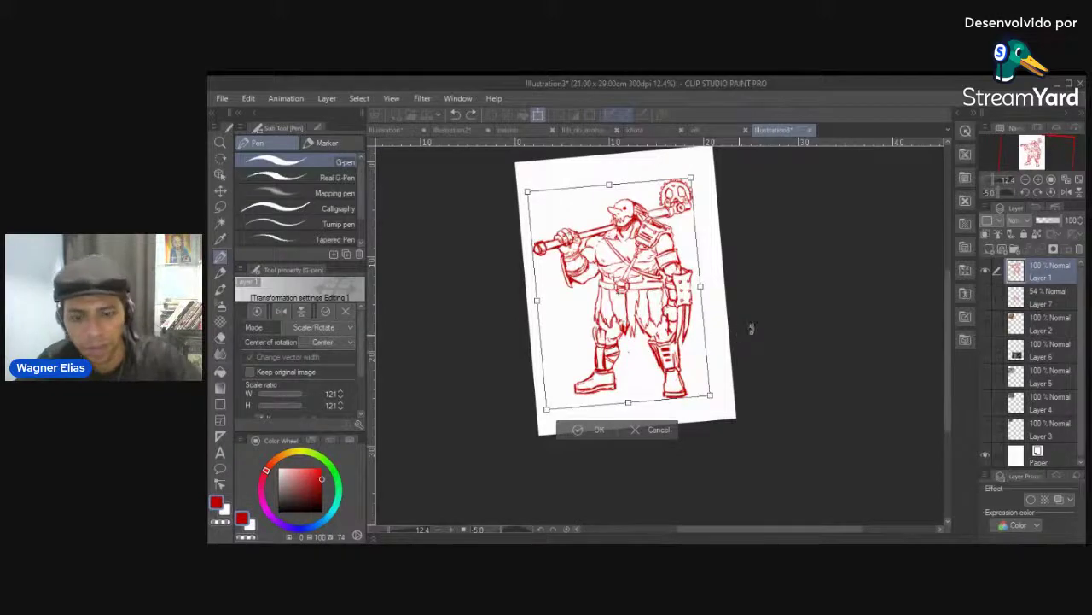
{"action": "key", "text": "Return"}
{"action": "key", "text": "^"}
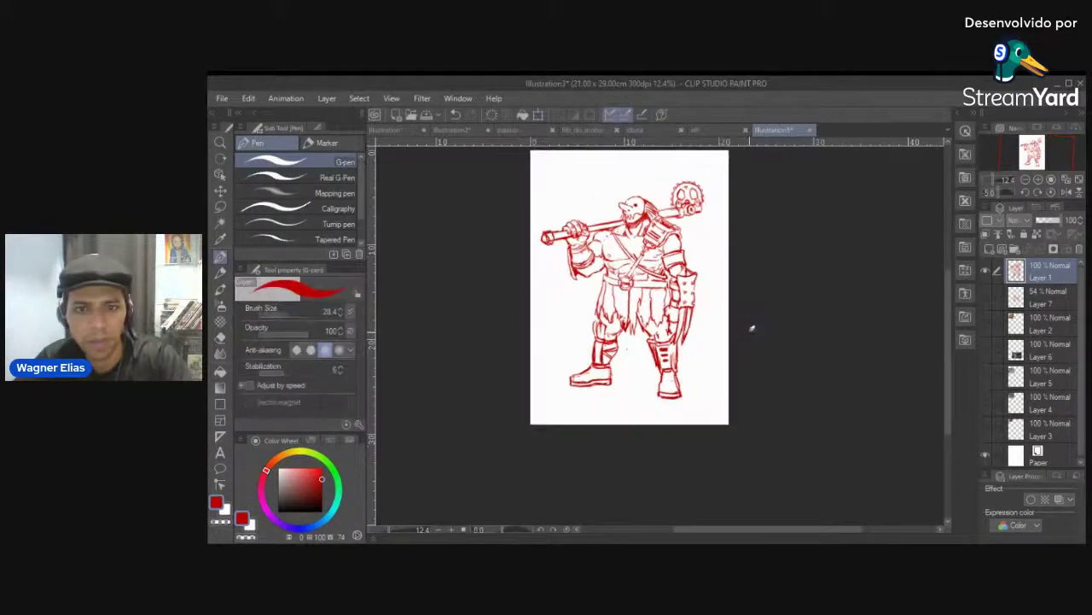
{"action": "scroll", "coordinate": [698, 294], "scroll_direction": "up", "scroll_amount": 2}
{"action": "scroll", "coordinate": [704, 307], "scroll_direction": "down", "scroll_amount": 1}
{"action": "scroll", "coordinate": [708, 303], "scroll_direction": "up", "scroll_amount": 1}
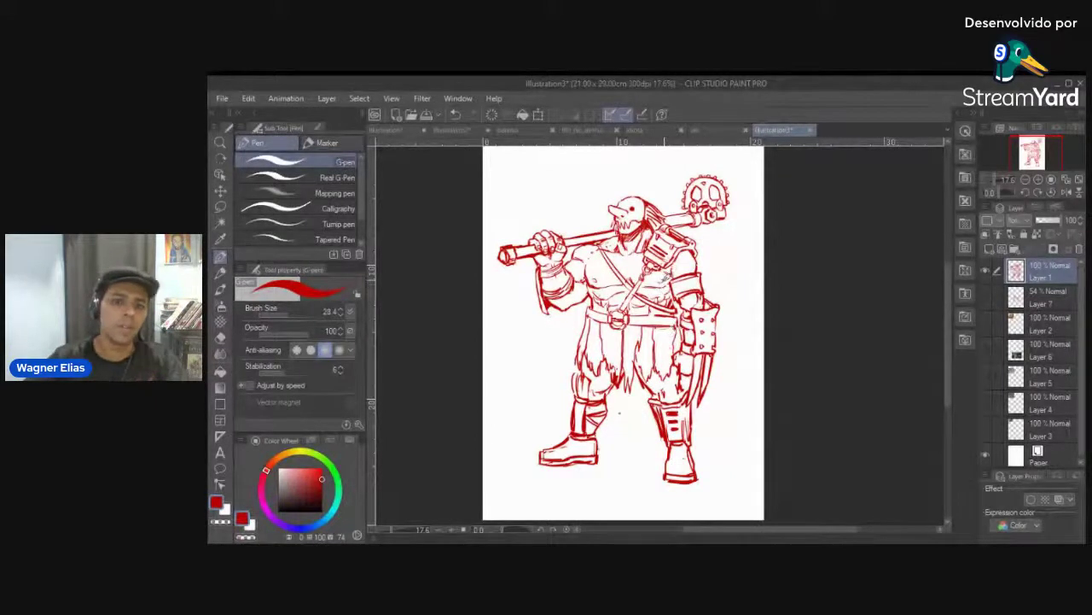
{"action": "key", "text": "c"}
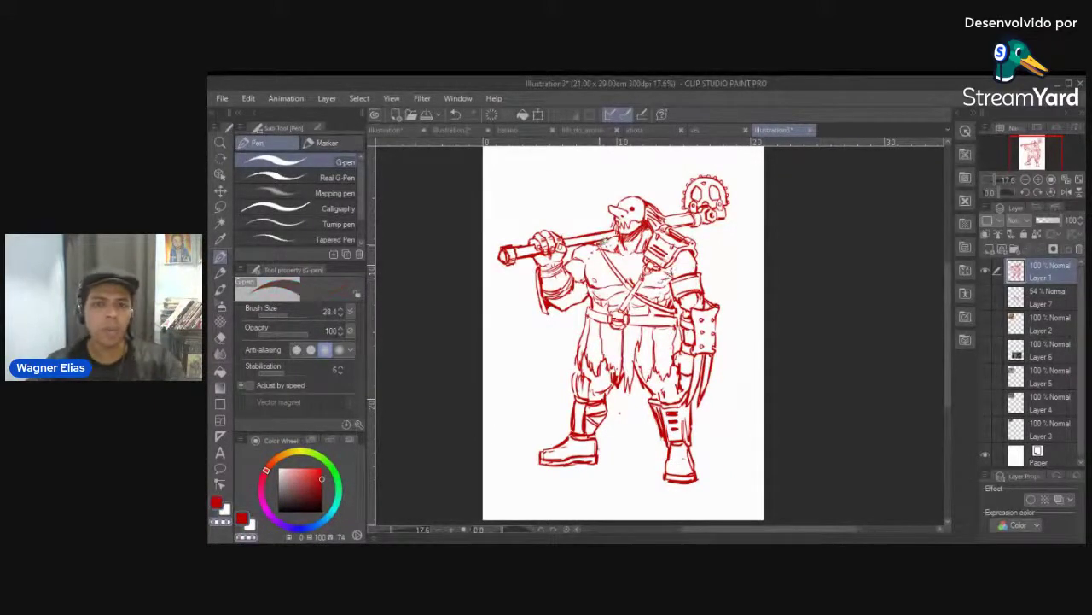
{"action": "key", "text": "c"}
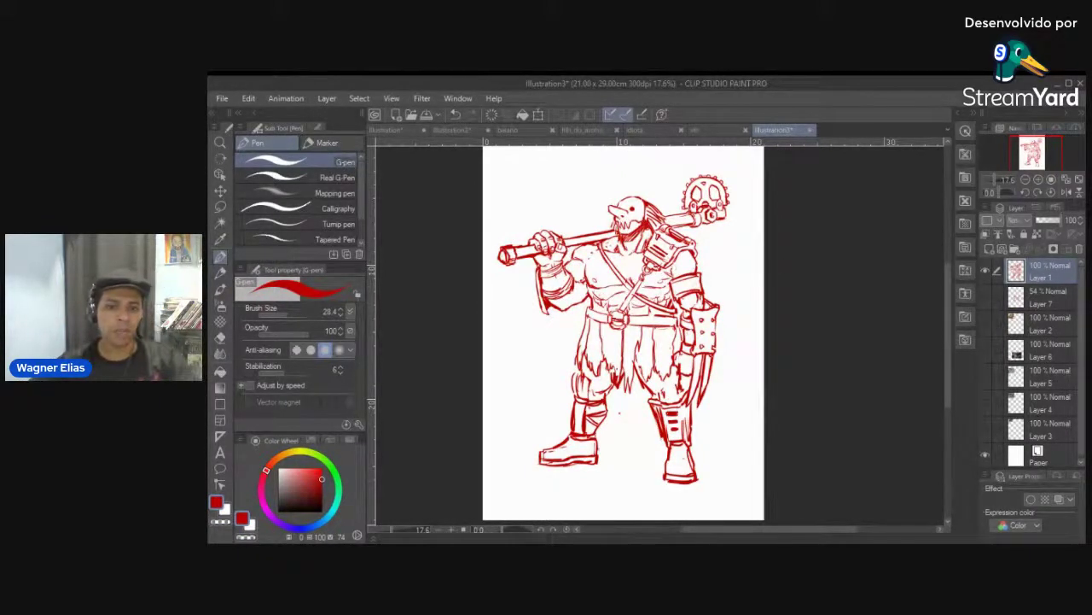
{"action": "key", "text": "alt+Tab"}
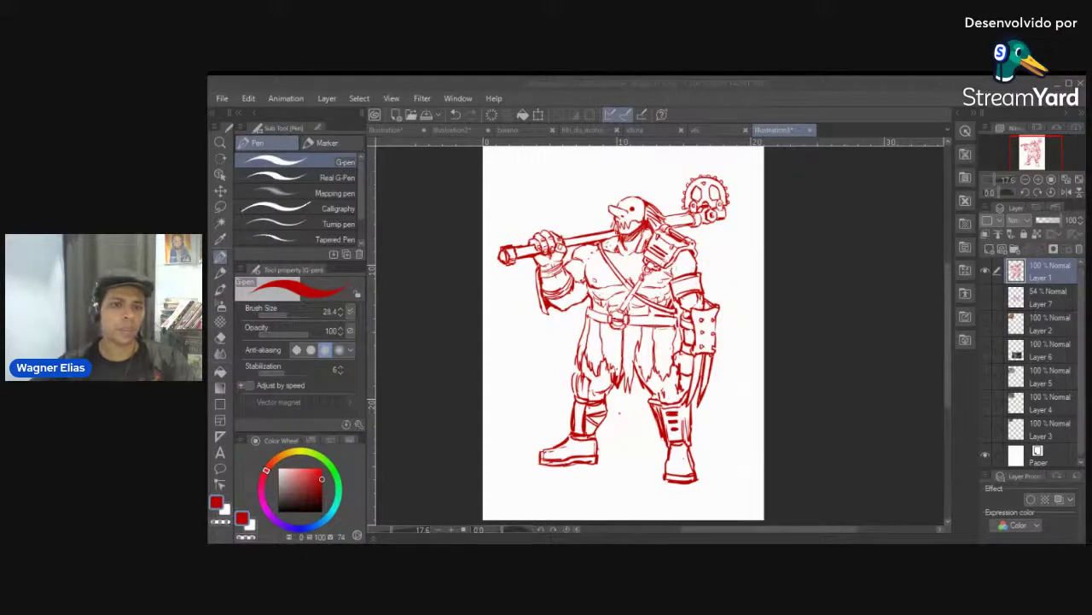